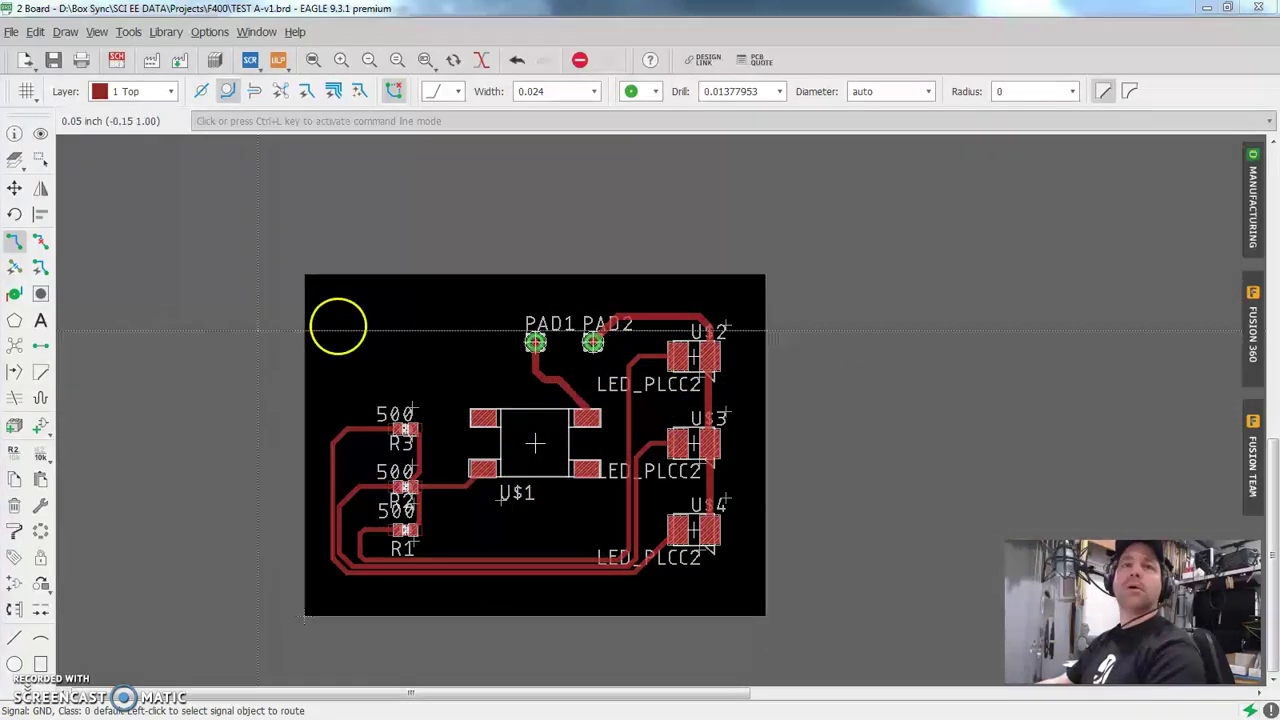
# Move the +5V trace segment from PAD1 to a neater bend toward U$1.
pyautogui.scroll(1, 528, 530)
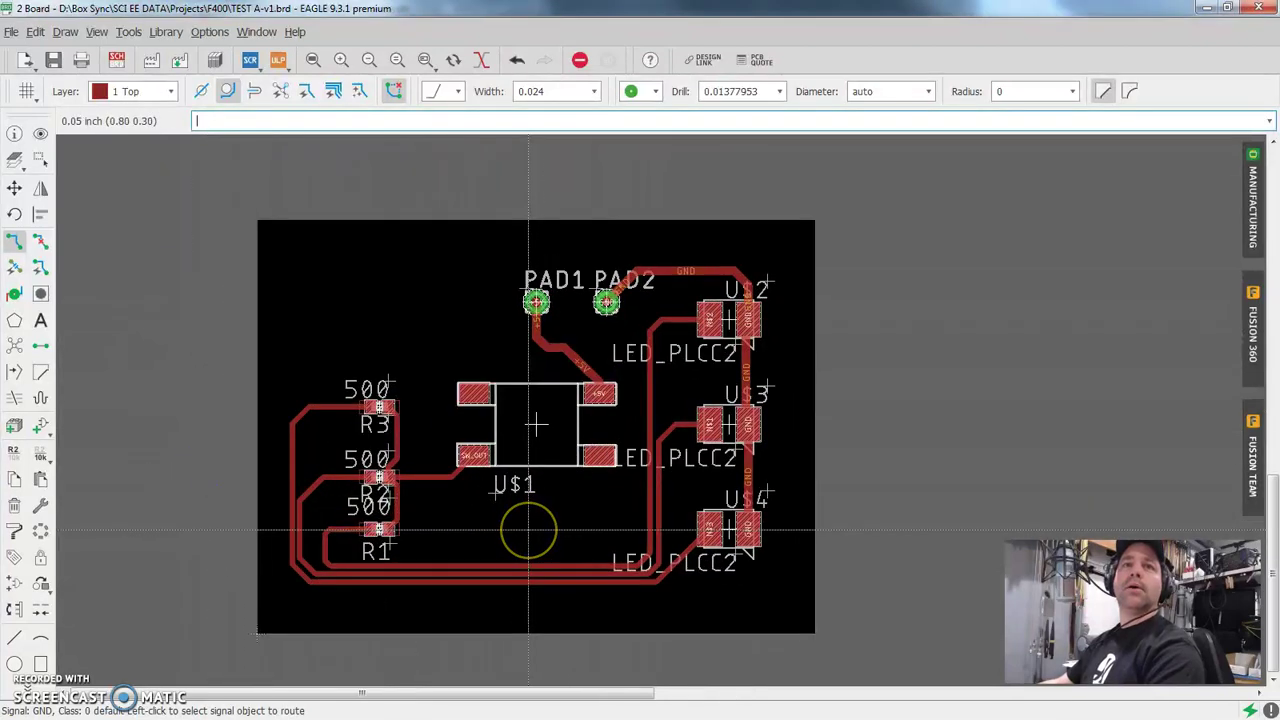
pyautogui.scroll(1, 528, 530)
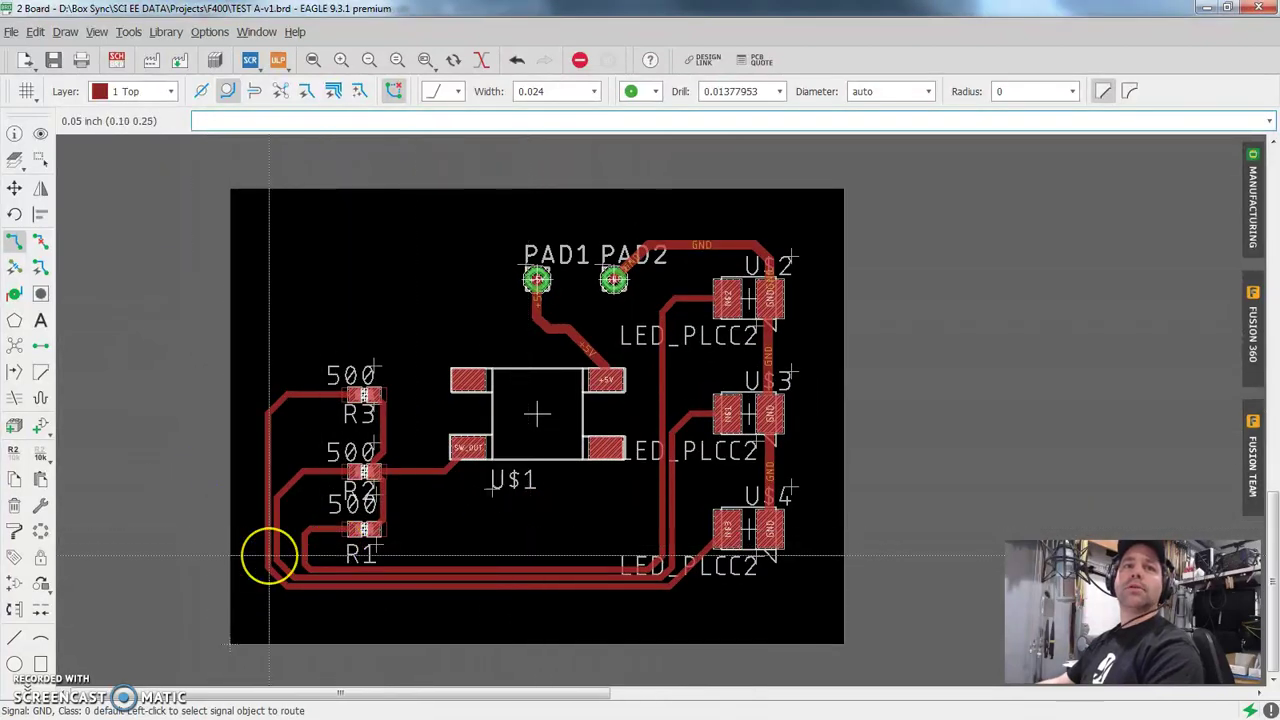
pyautogui.scroll(1, 269, 556)
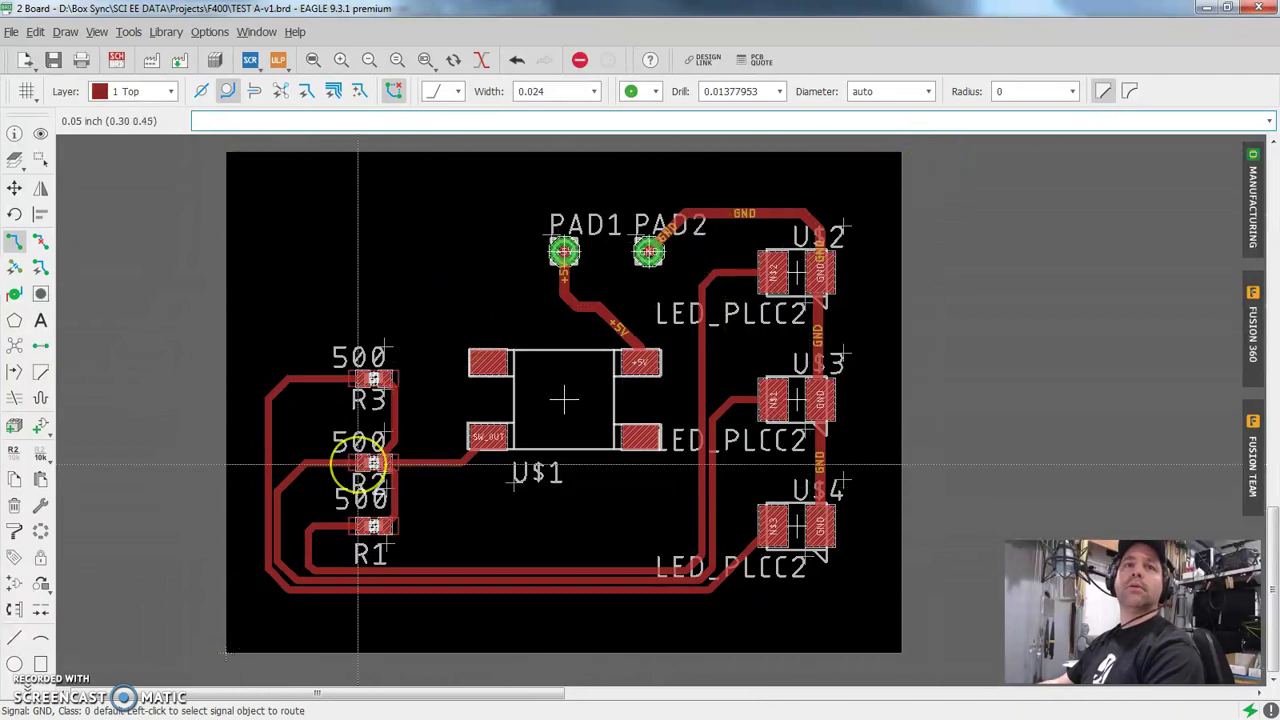
pyautogui.scroll(-1, 358, 464)
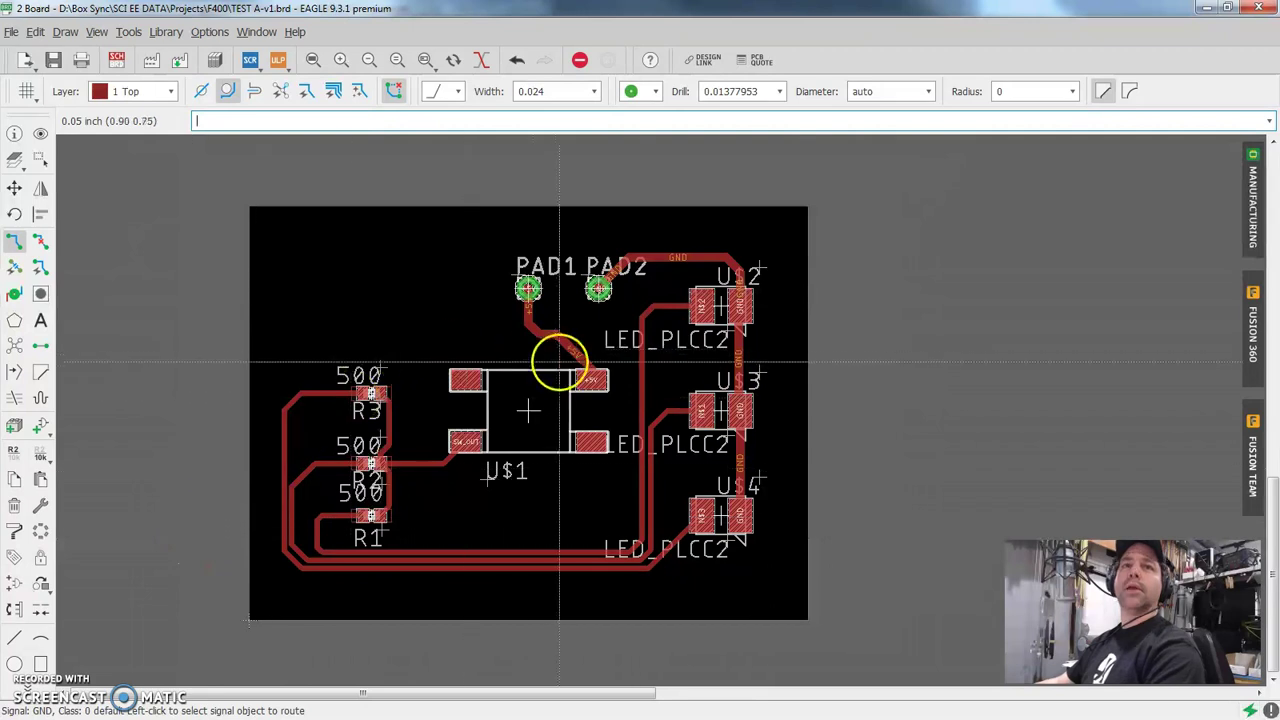
pyautogui.scroll(1, 538, 378)
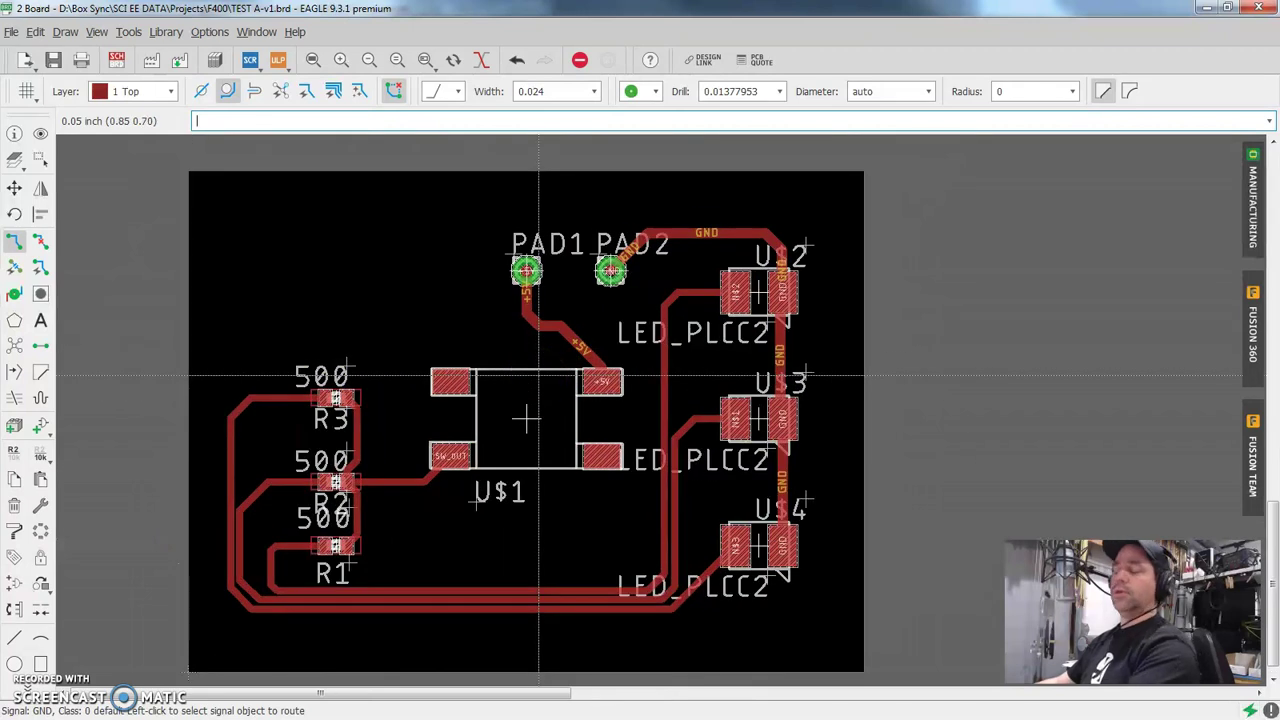
pyautogui.click(15, 190)
pyautogui.scroll(1, 604, 380)
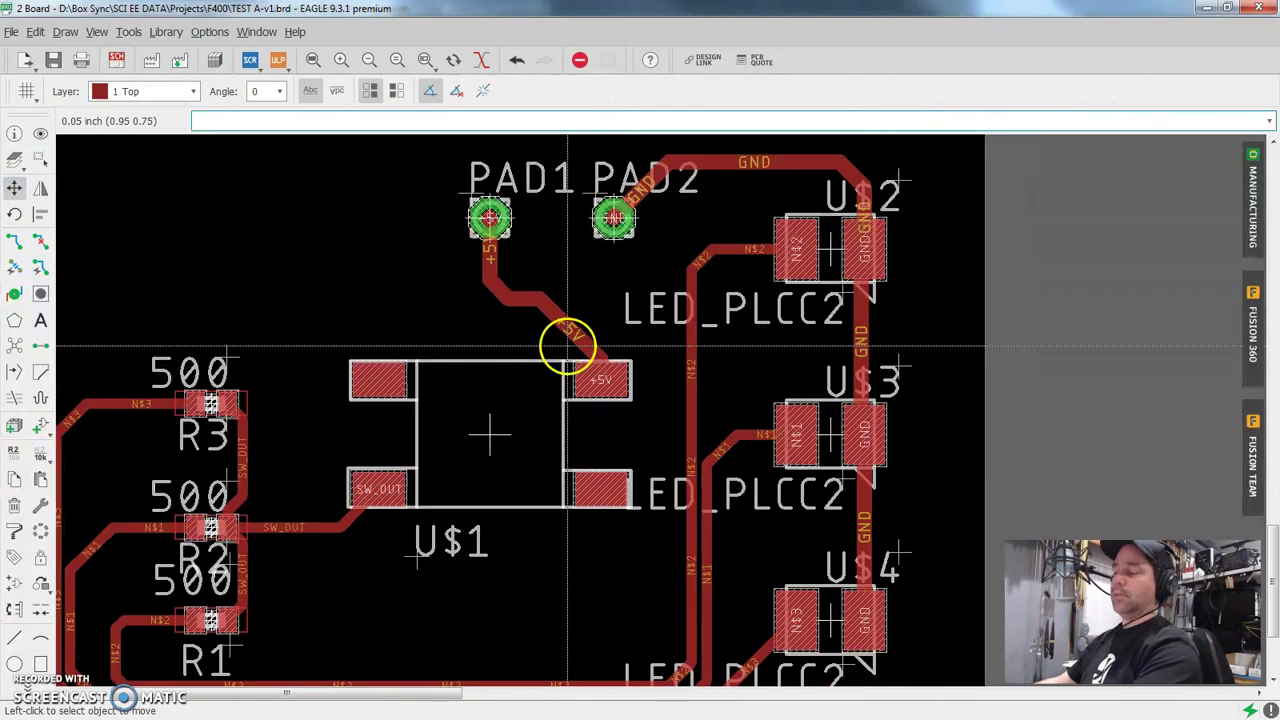
pyautogui.click(568, 343)
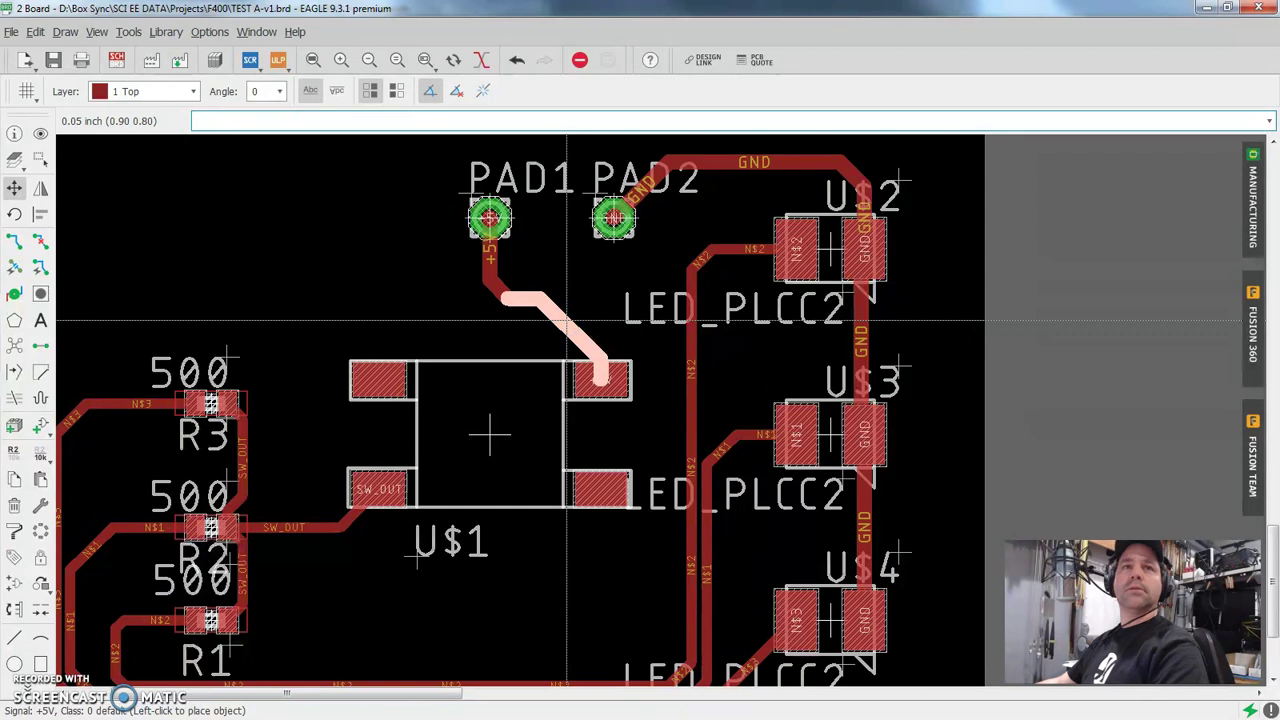
pyautogui.click(589, 300)
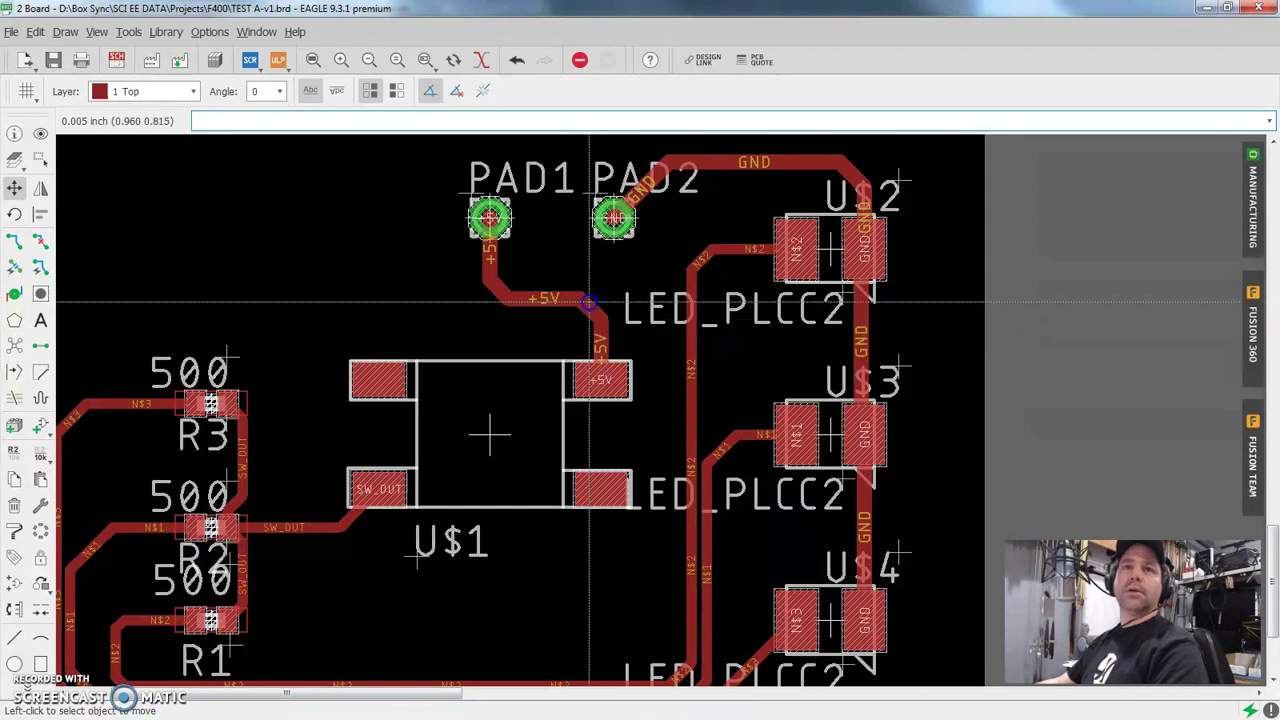
# Reposition the N$3 trace near U$4 so it runs along the bottom beneath N$1.
pyautogui.scroll(-2, 575, 330)
pyautogui.scroll(1, 580, 486)
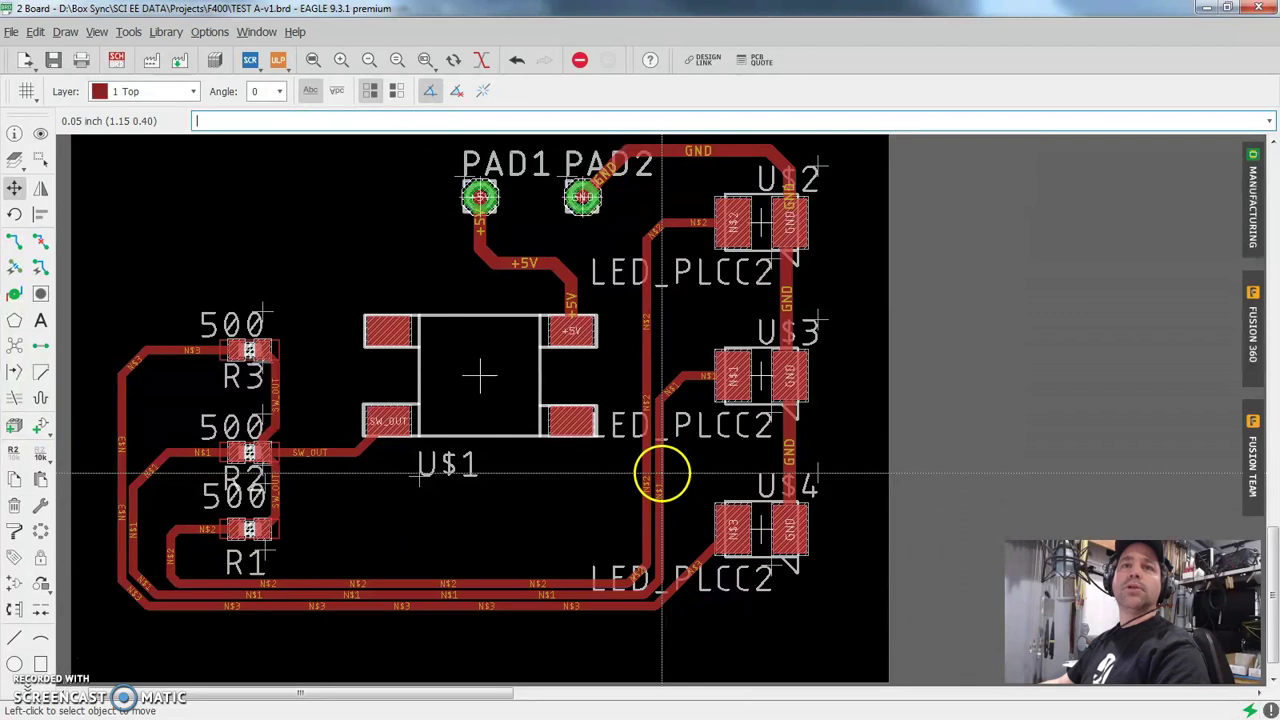
pyautogui.click(709, 551)
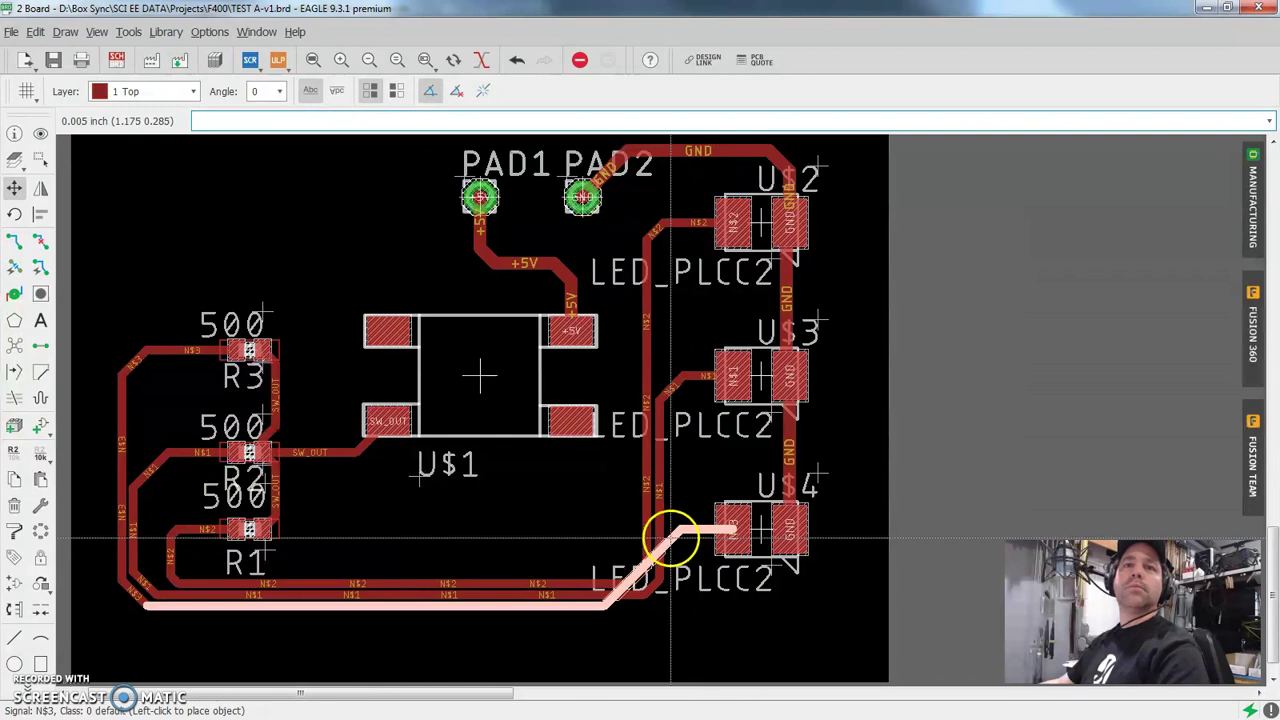
pyautogui.click(671, 538)
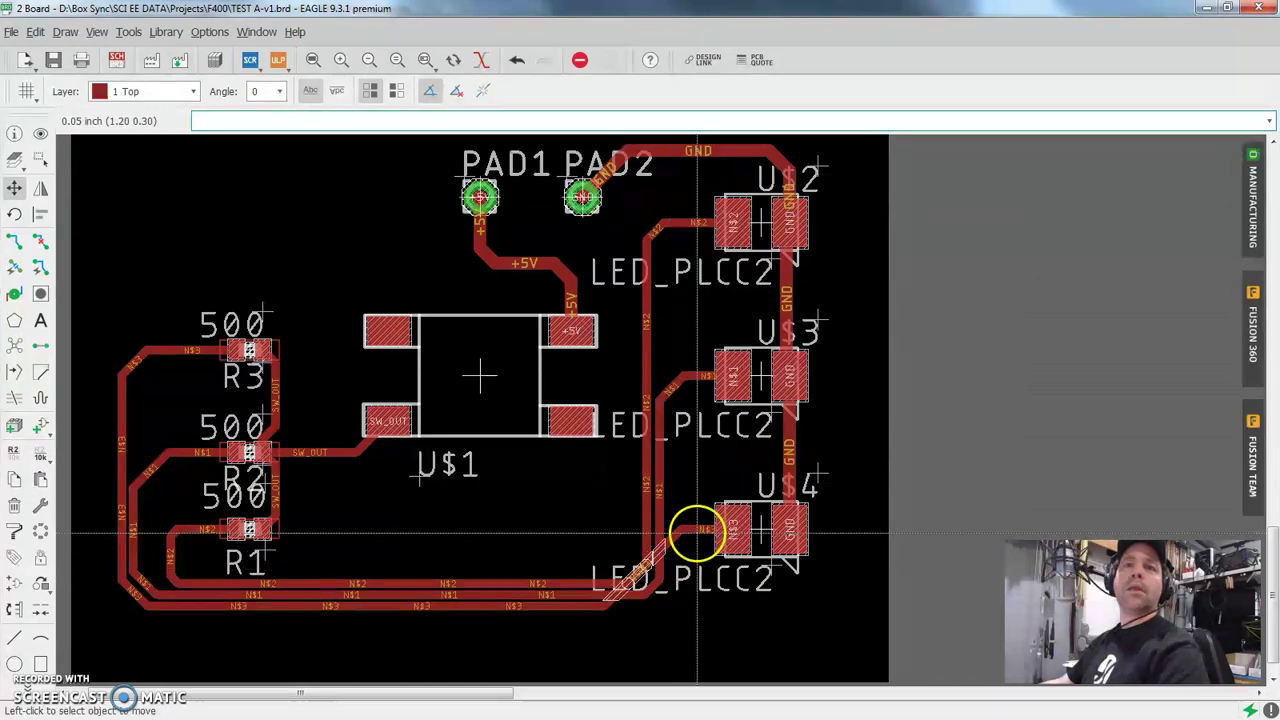
pyautogui.click(636, 576)
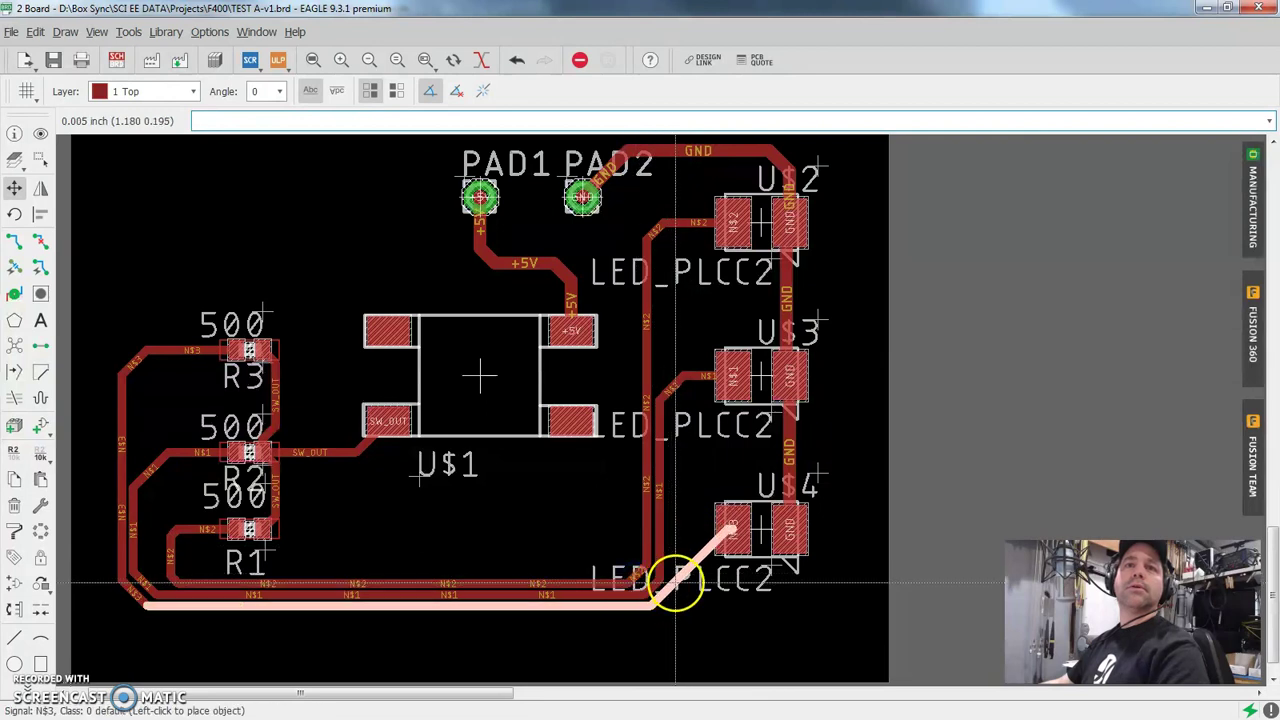
pyautogui.click(676, 580)
pyautogui.scroll(2, 676, 580)
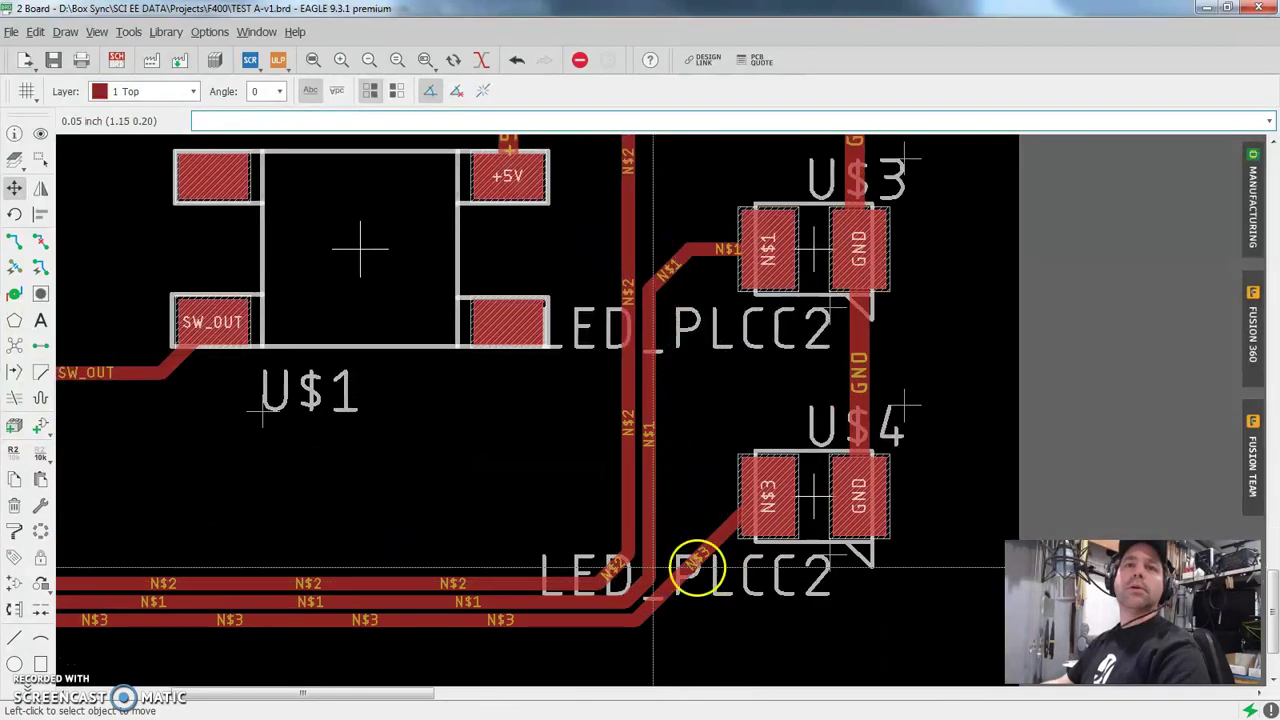
pyautogui.scroll(2, 748, 566)
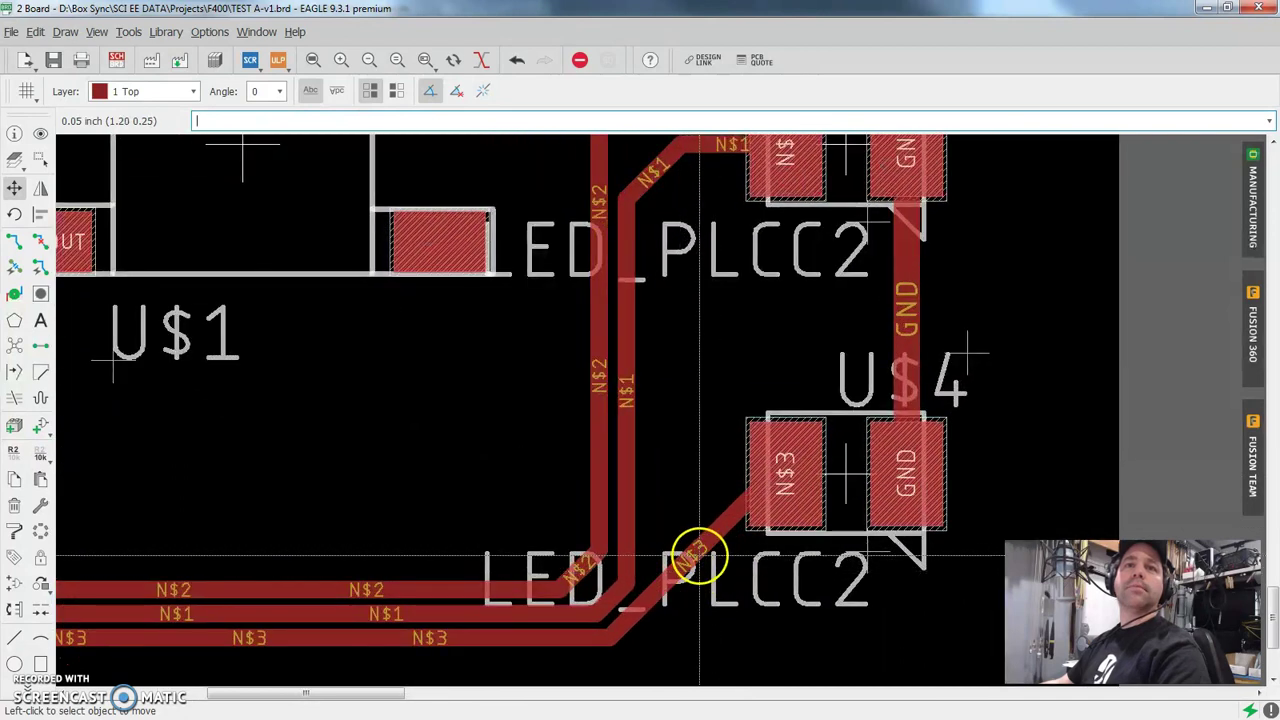
# Re-route the N$3 wire from U$4's N$3 pad, bending down onto the bottom N$3 trace.
pyautogui.rightClick(690, 556)
pyautogui.click(720, 532)
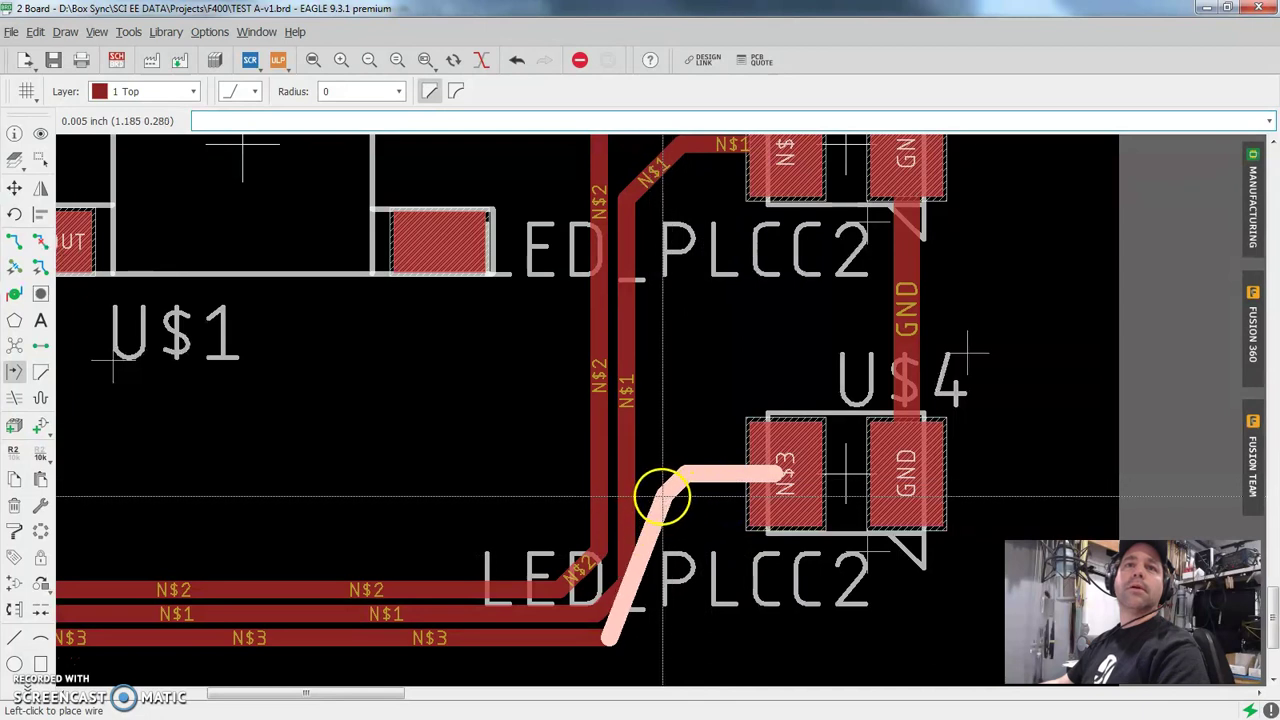
pyautogui.click(664, 492)
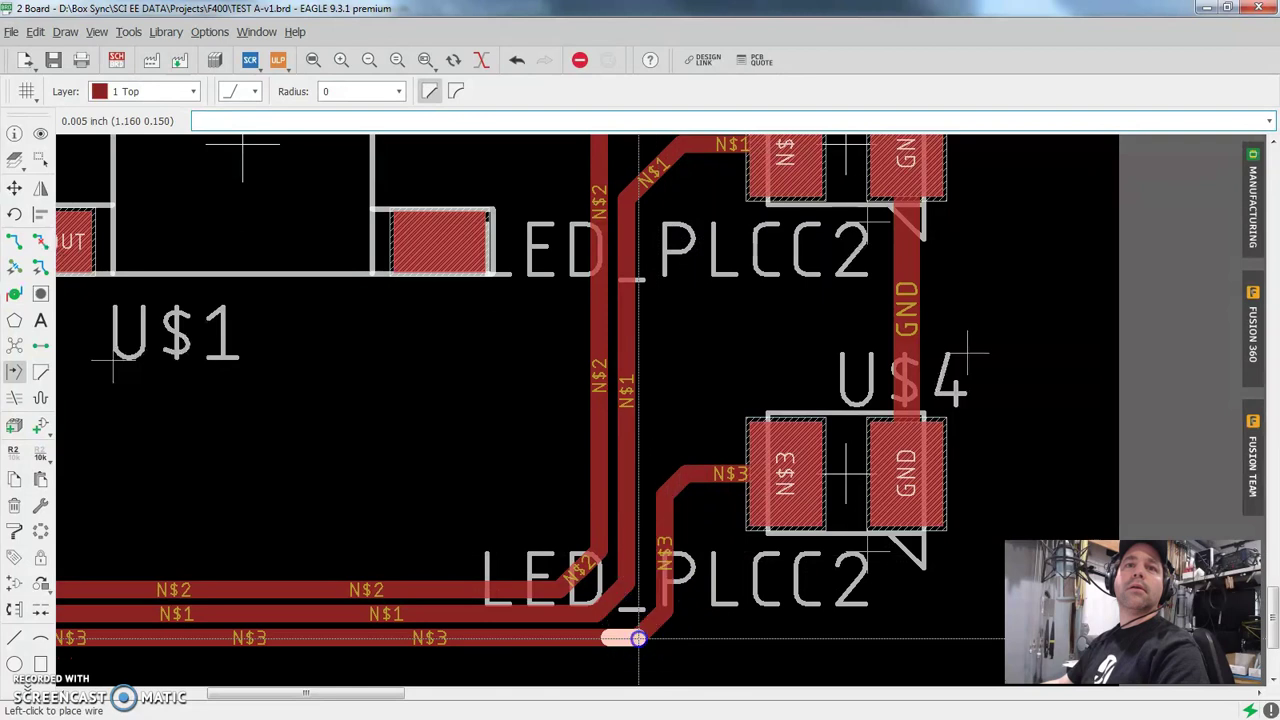
pyautogui.click(637, 638)
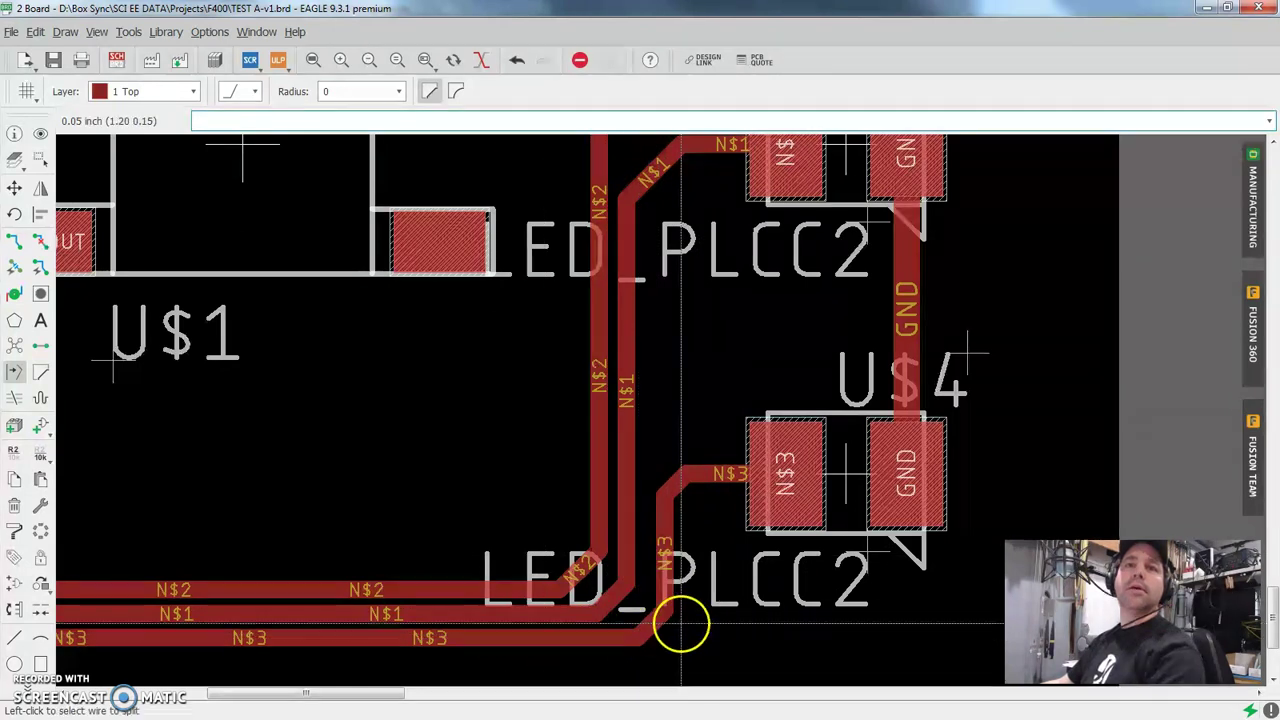
pyautogui.press('F7')
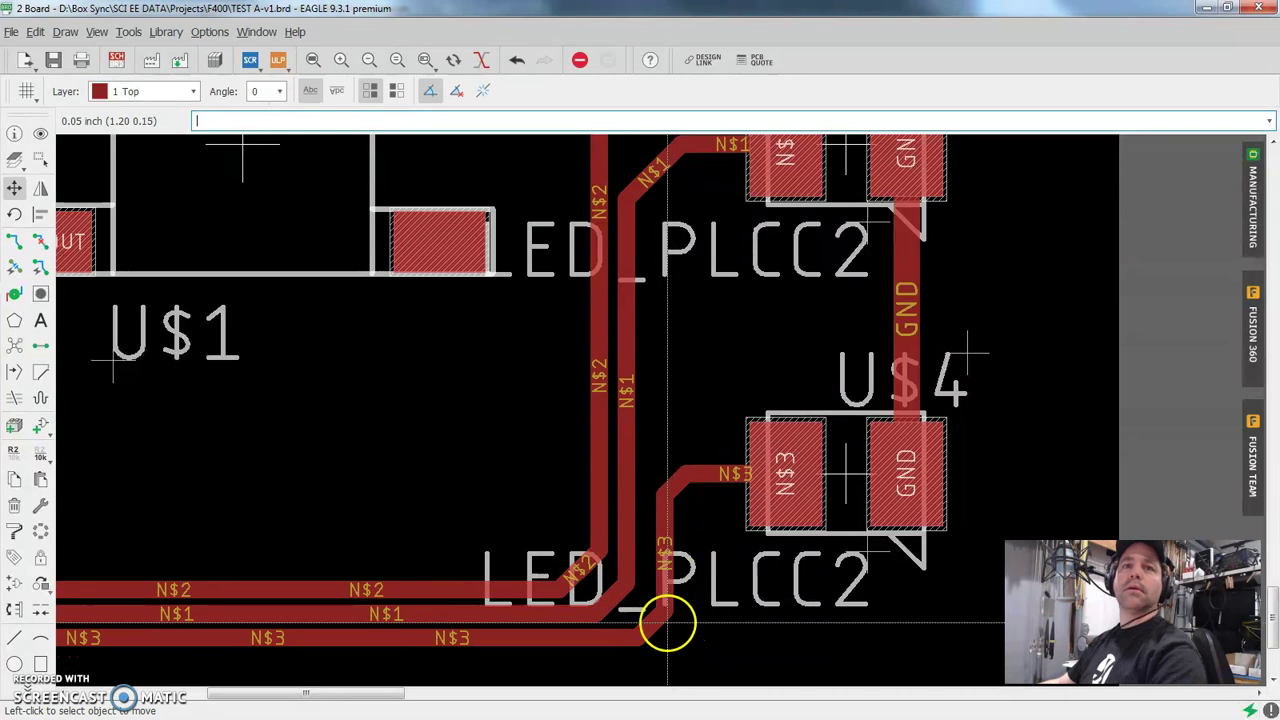
# Line up the N$3 and N$1 wire bends and shift the diagonal N$3 segment.
pyautogui.click(666, 622)
pyautogui.click(634, 611)
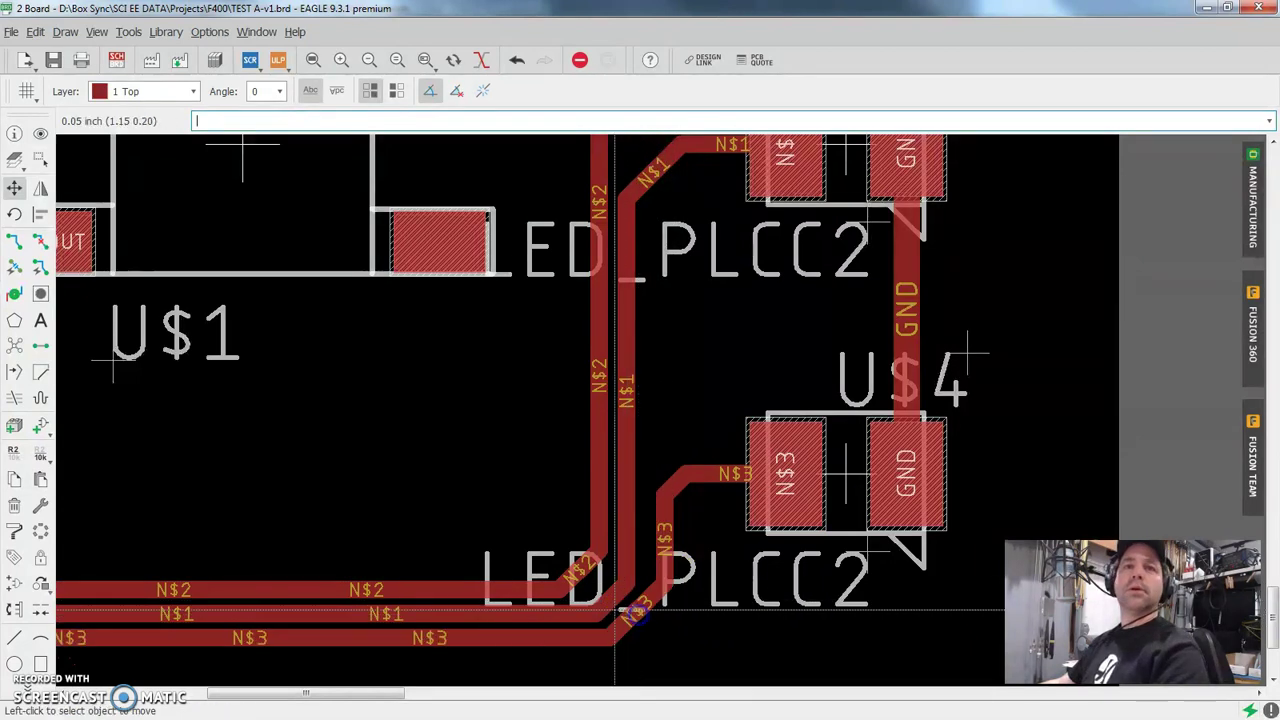
pyautogui.click(608, 598)
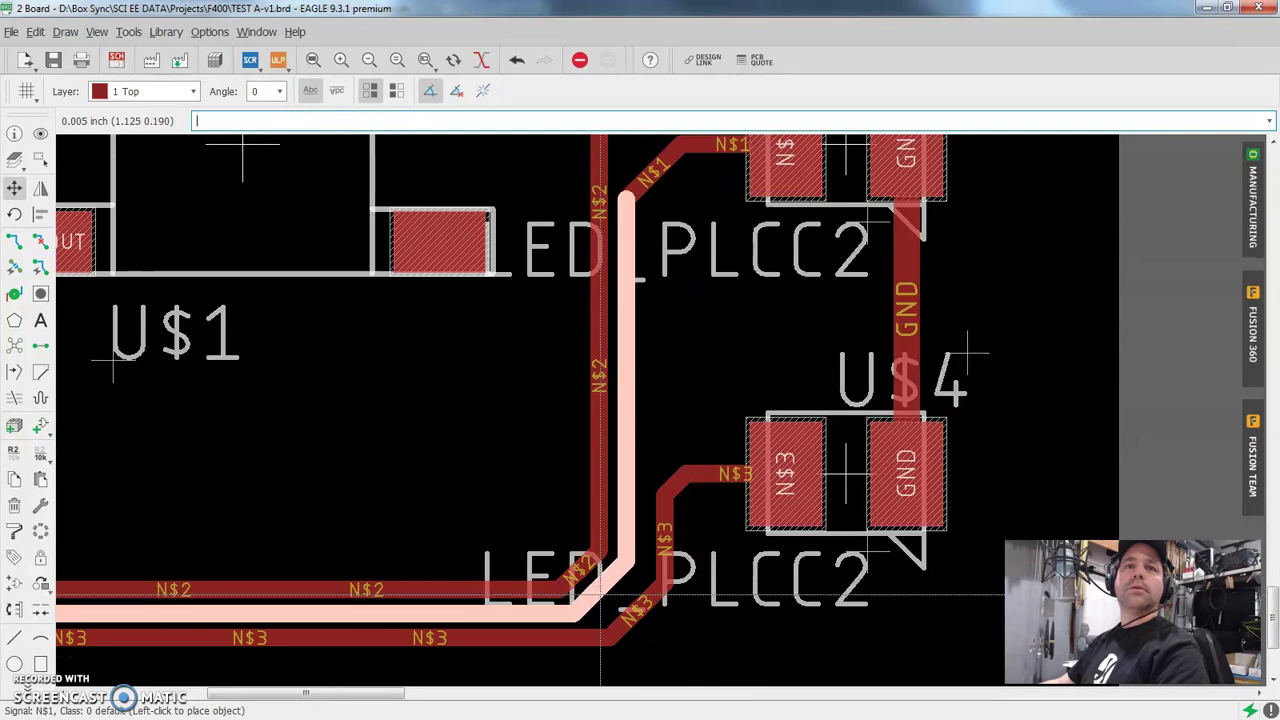
pyautogui.click(647, 617)
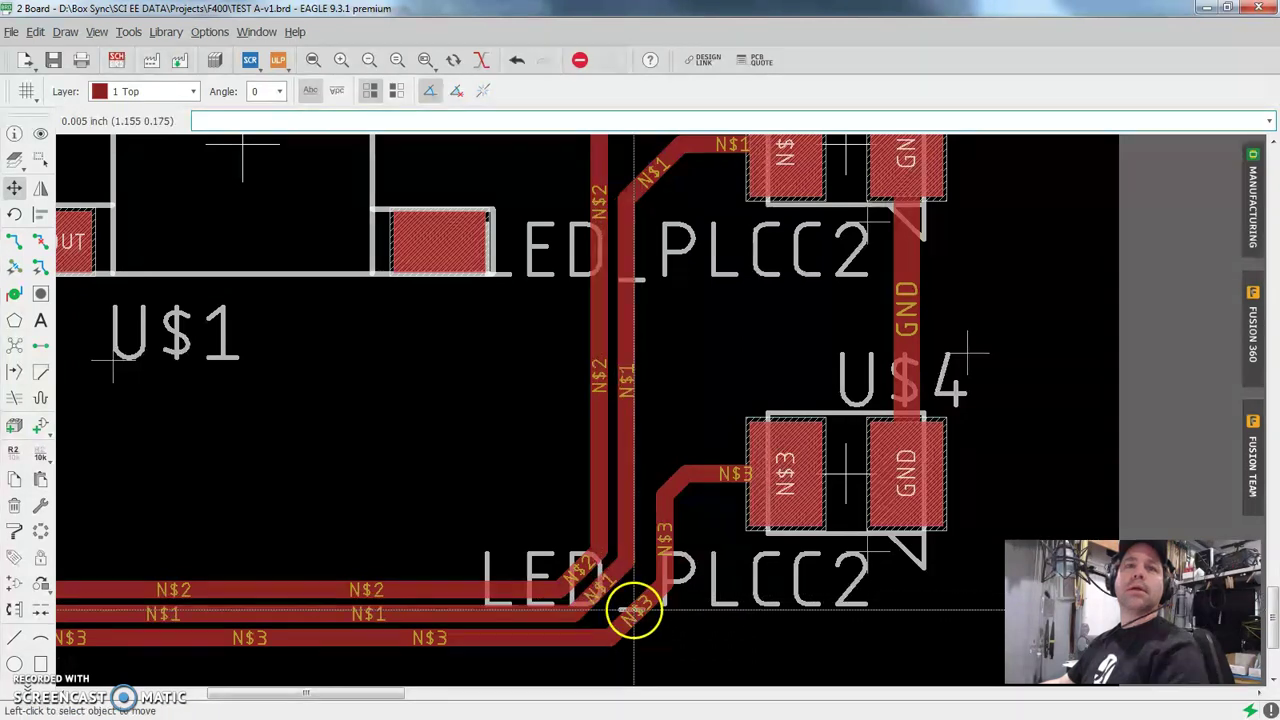
pyautogui.click(636, 610)
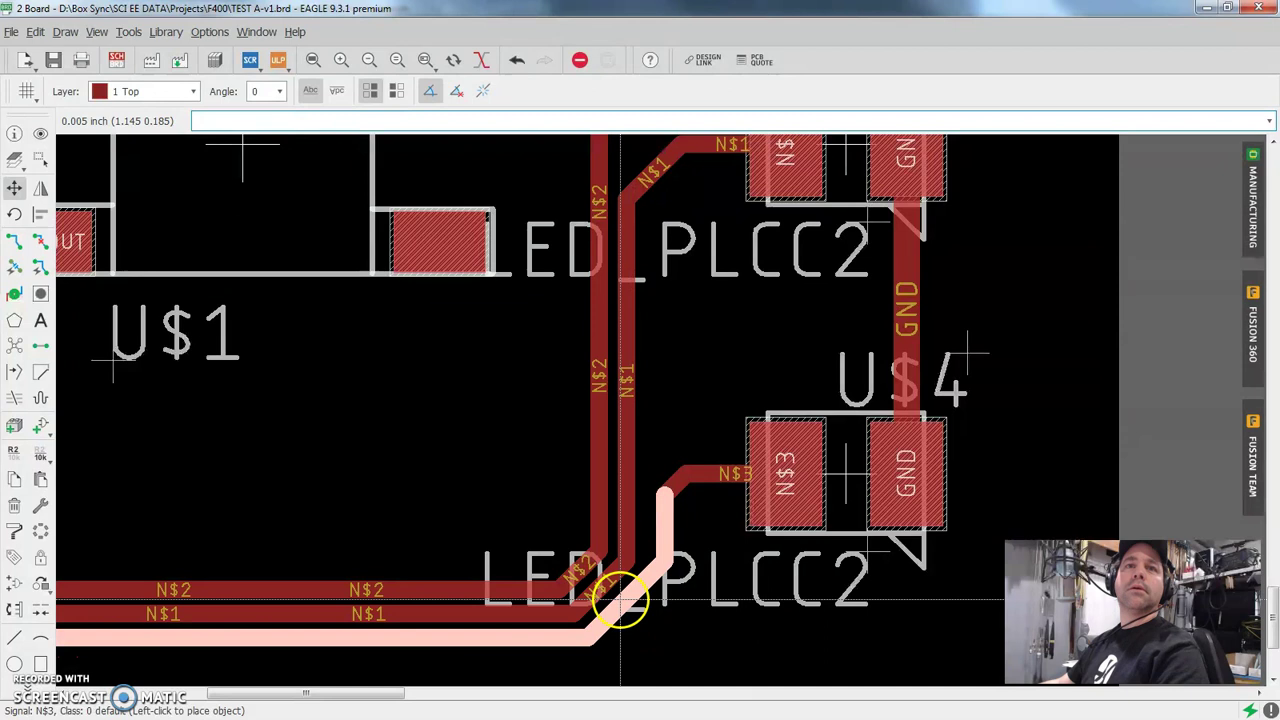
pyautogui.click(612, 597)
pyautogui.scroll(-1, 491, 580)
pyautogui.click(636, 521)
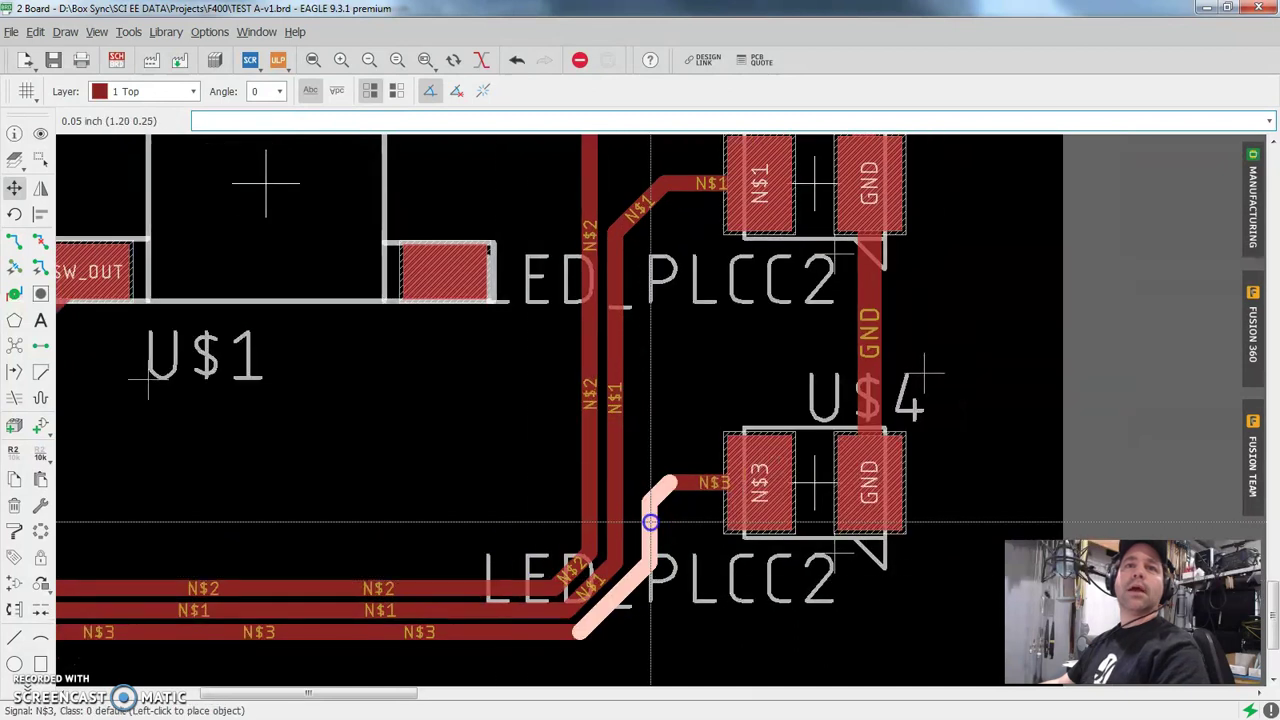
pyautogui.click(636, 540)
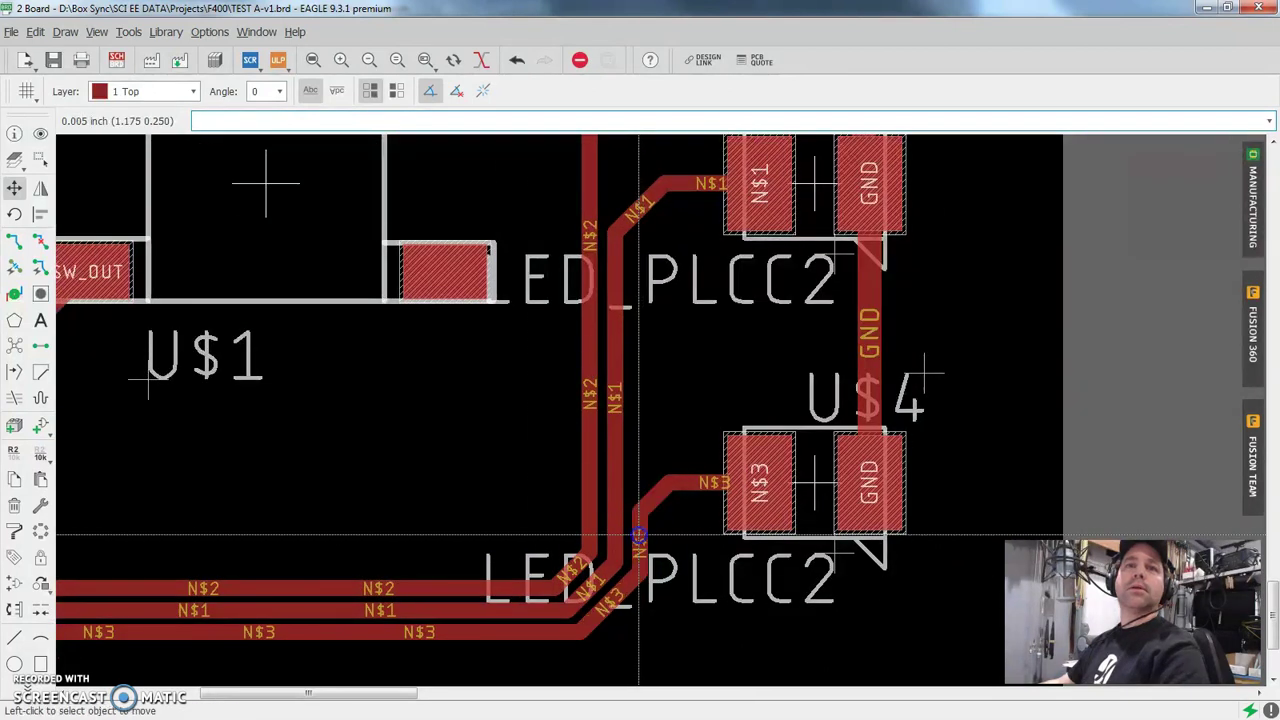
# Move the vertical N$1 trace left of R1–R2 so it sits between the N$3 and N$2 traces.
pyautogui.scroll(-1, 620, 540)
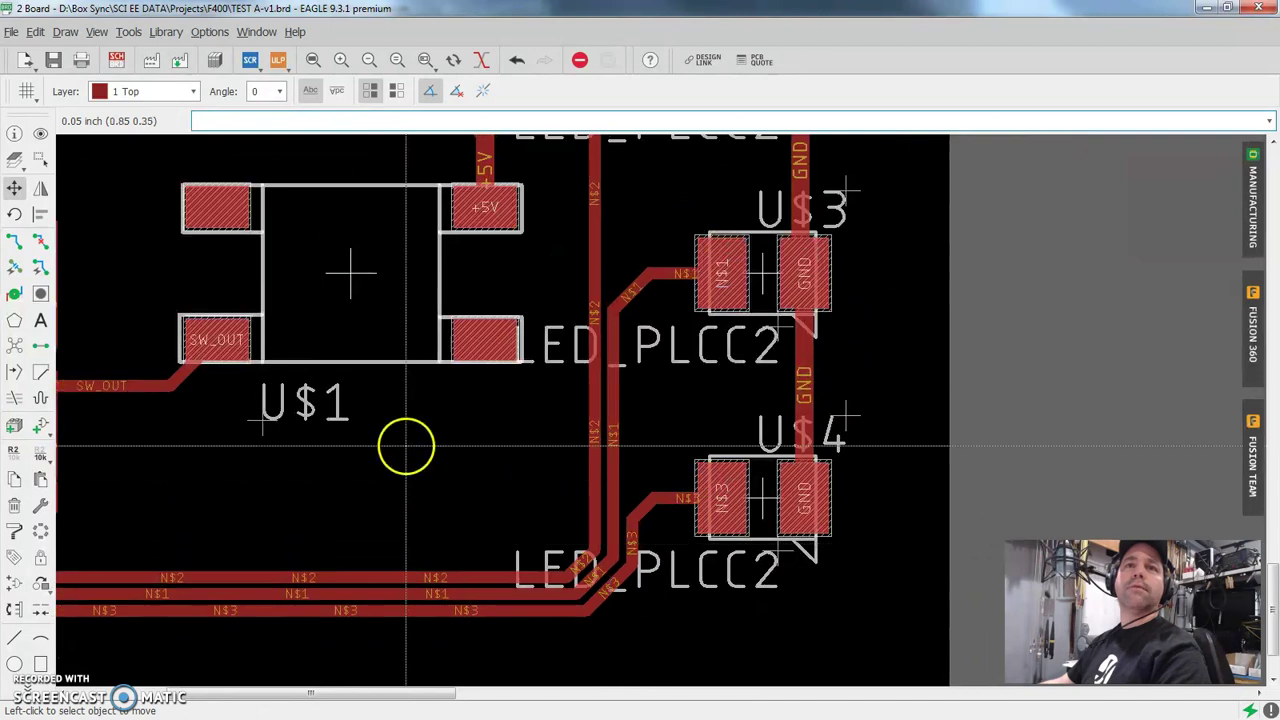
pyautogui.scroll(-1, 406, 446)
pyautogui.moveTo(389, 437); pyautogui.dragTo(779, 443, button='middle')
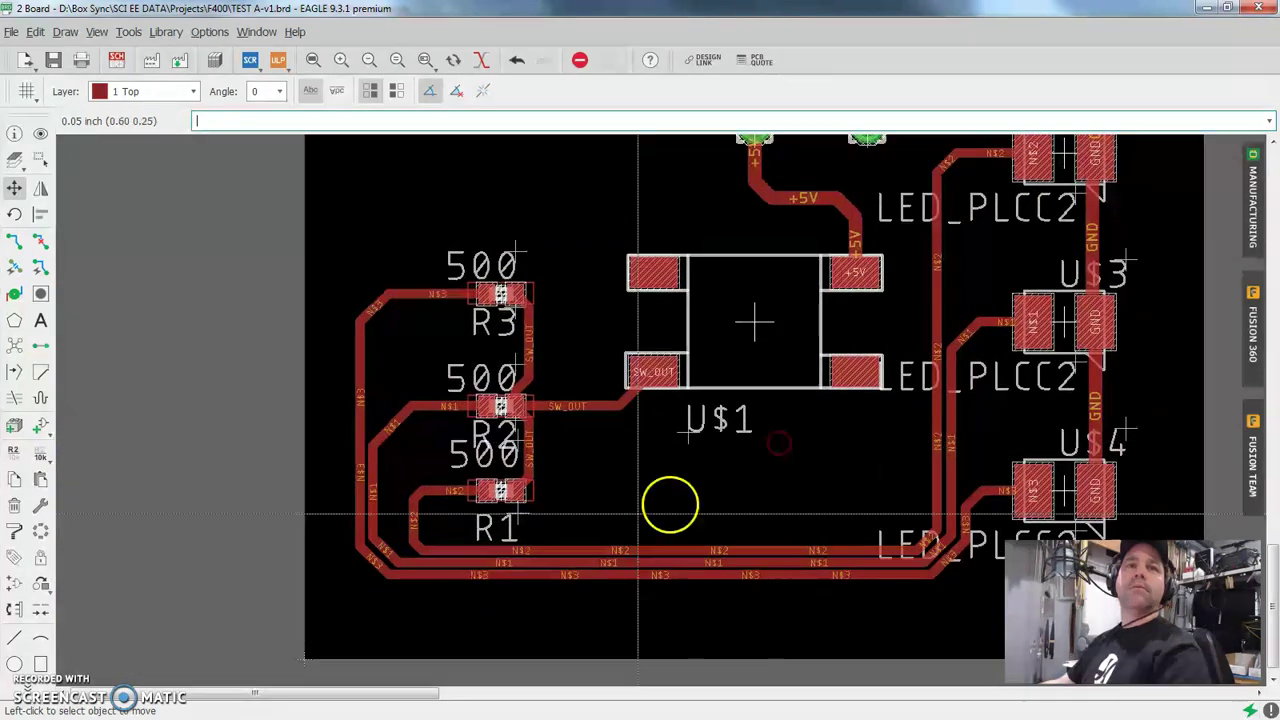
pyautogui.scroll(3, 429, 543)
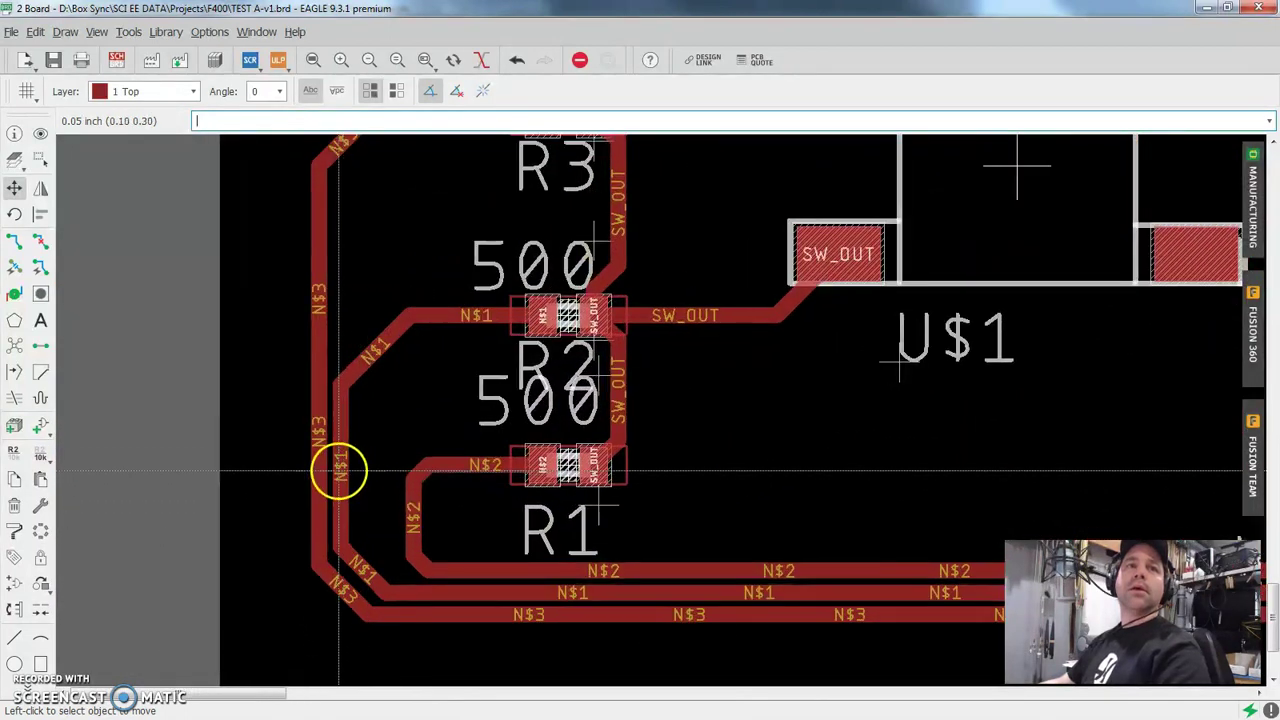
pyautogui.click(339, 470)
pyautogui.click(362, 470)
pyautogui.click(349, 564)
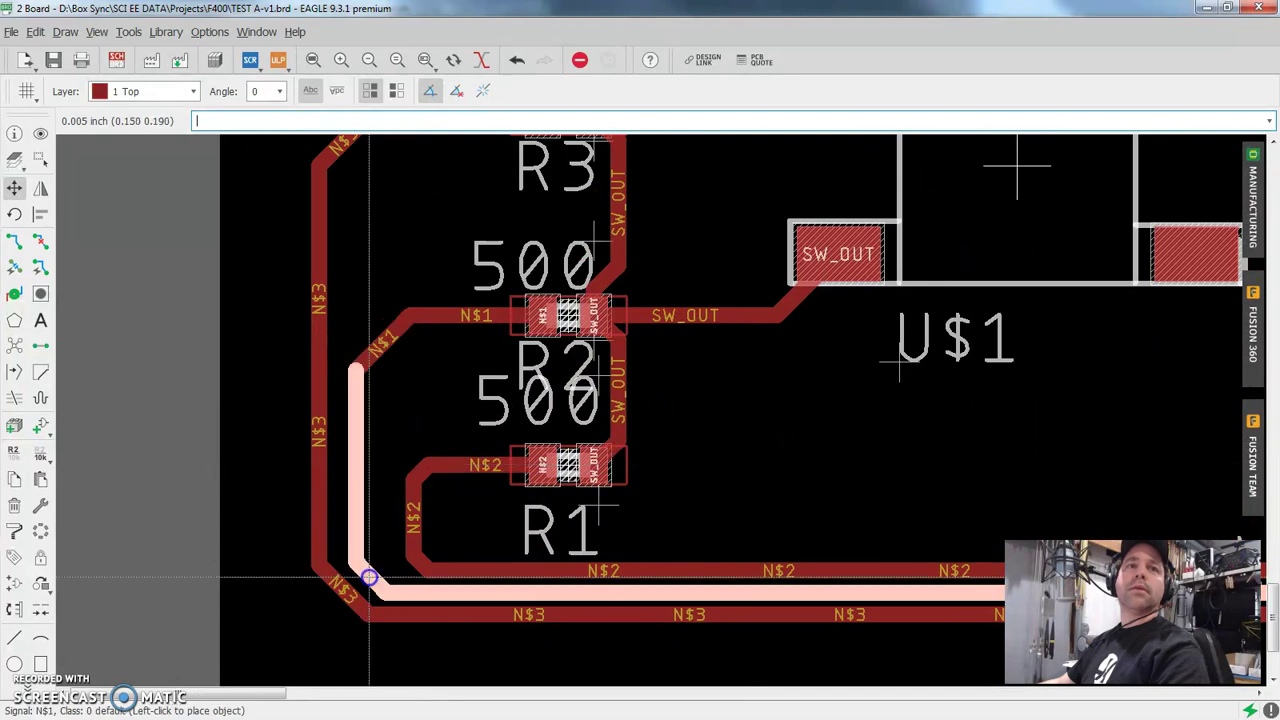
pyautogui.click(369, 577)
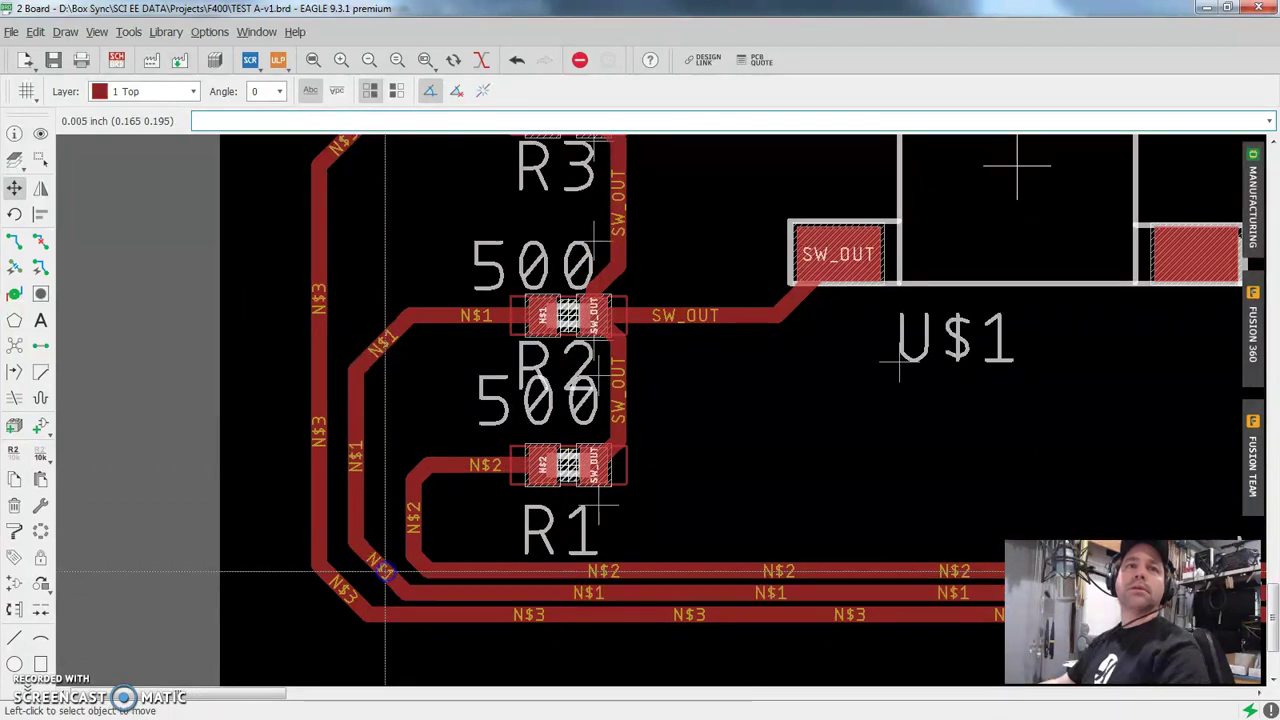
pyautogui.click(358, 469)
pyautogui.click(367, 462)
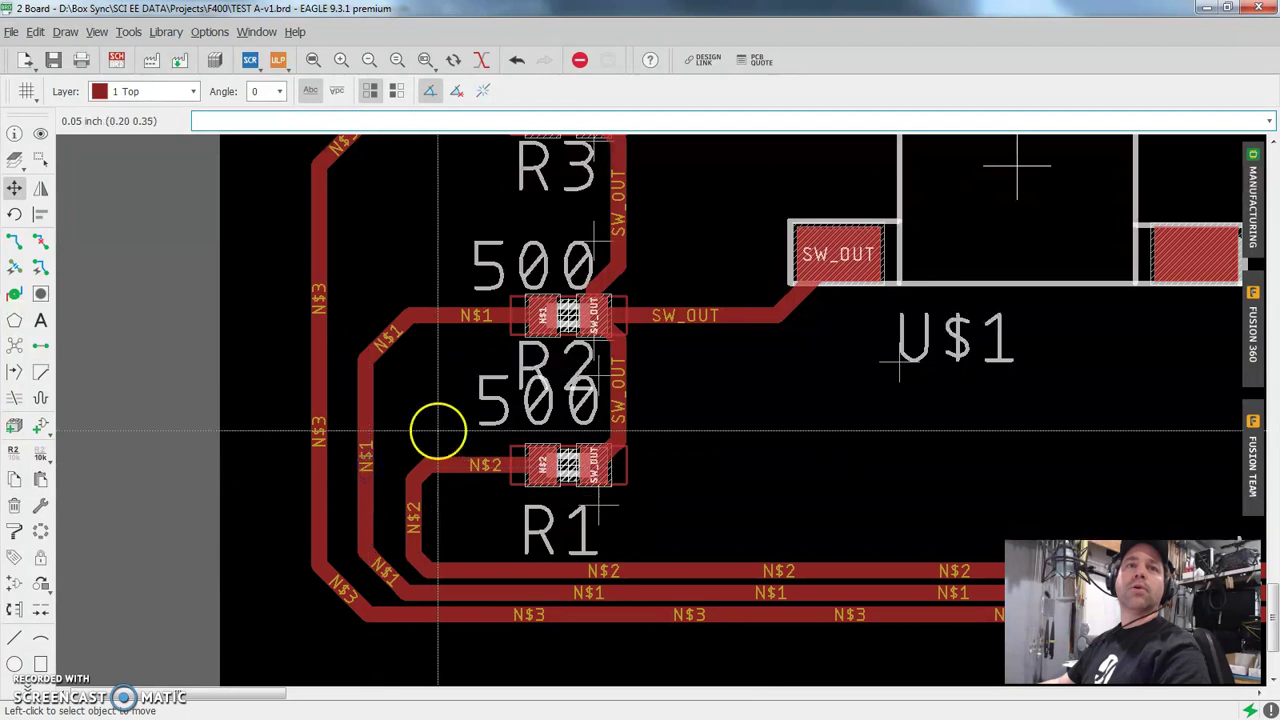
pyautogui.scroll(-3, 437, 430)
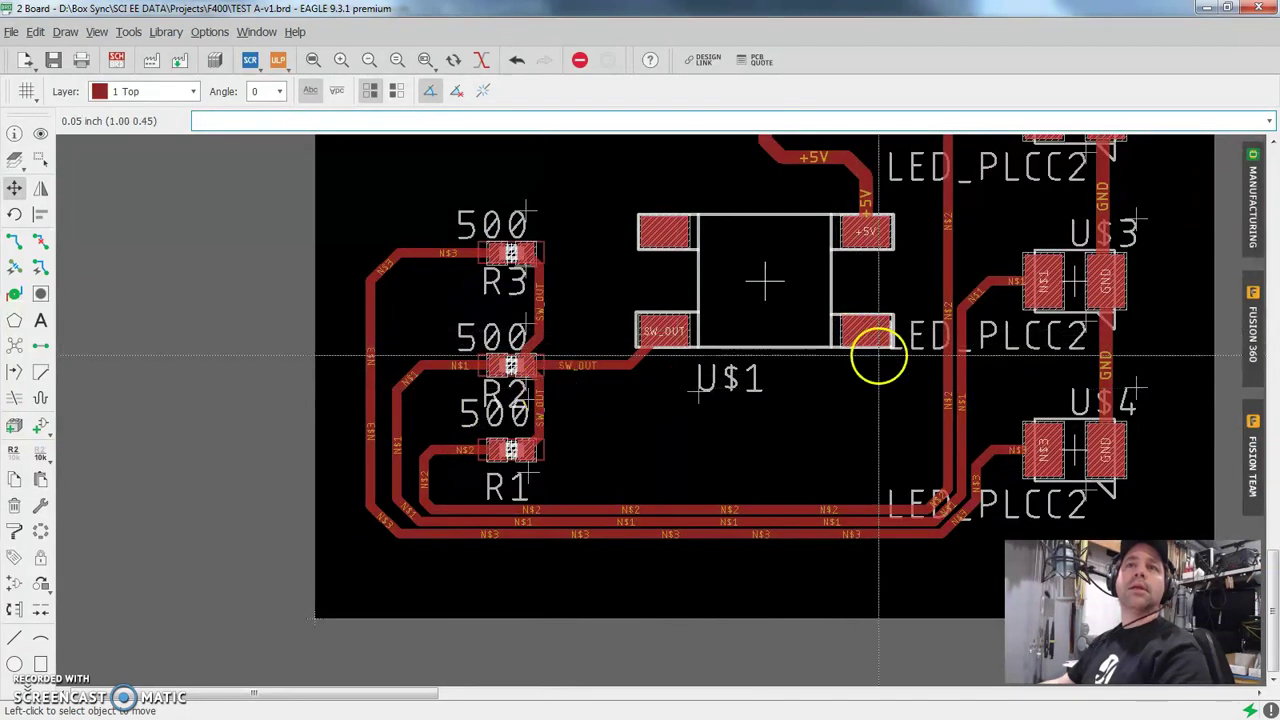
pyautogui.moveTo(878, 355); pyautogui.dragTo(647, 470, button='middle')
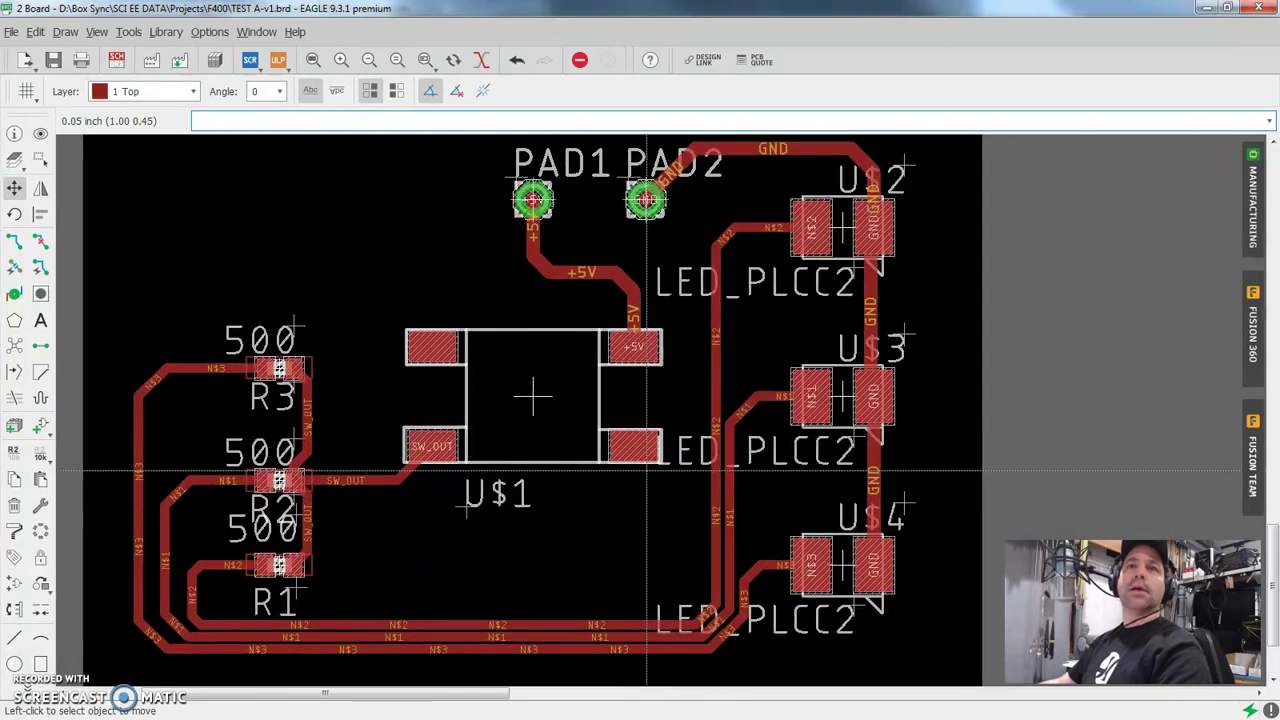
pyautogui.click(527, 484)
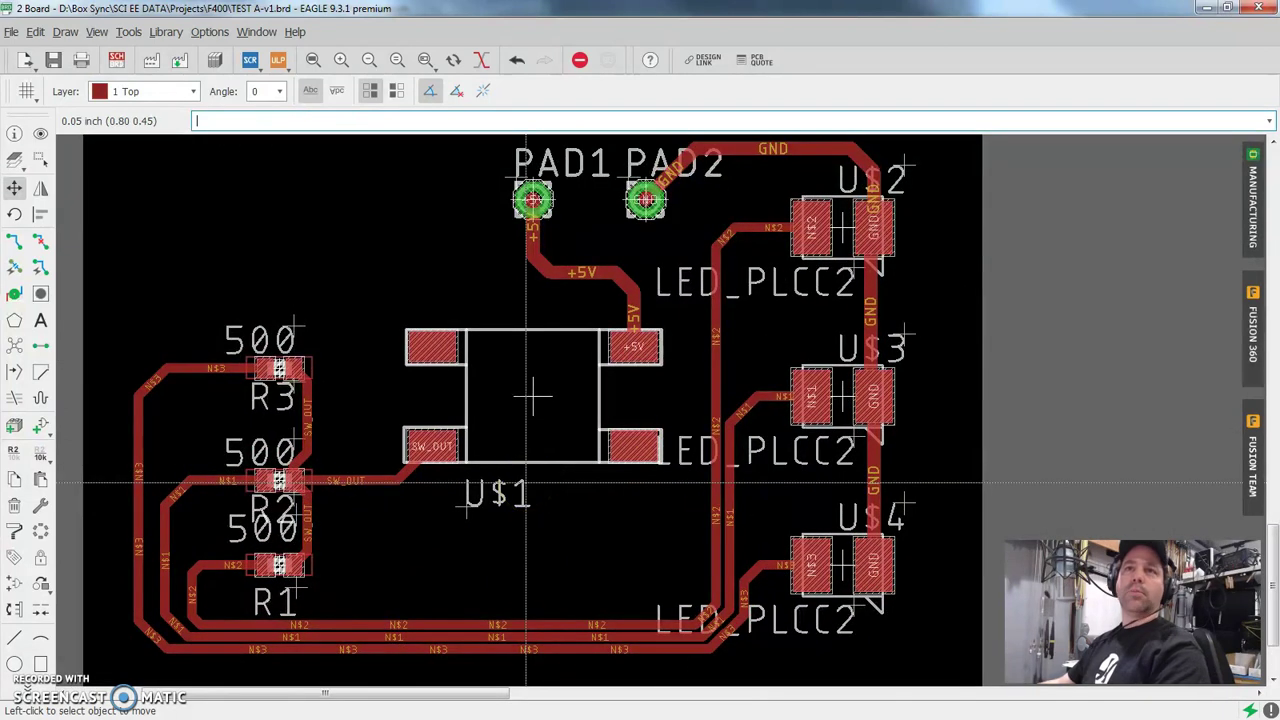
pyautogui.scroll(-2, 527, 484)
pyautogui.scroll(1, 527, 484)
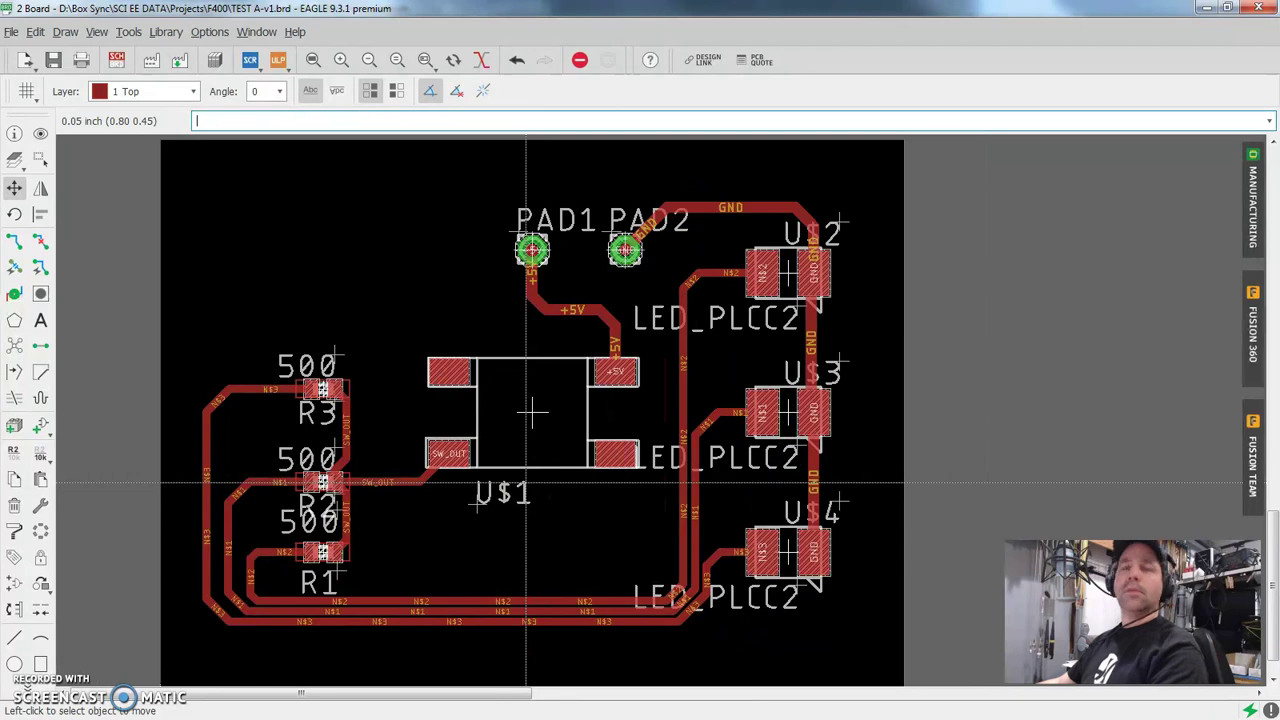
pyautogui.scroll(1, 517, 482)
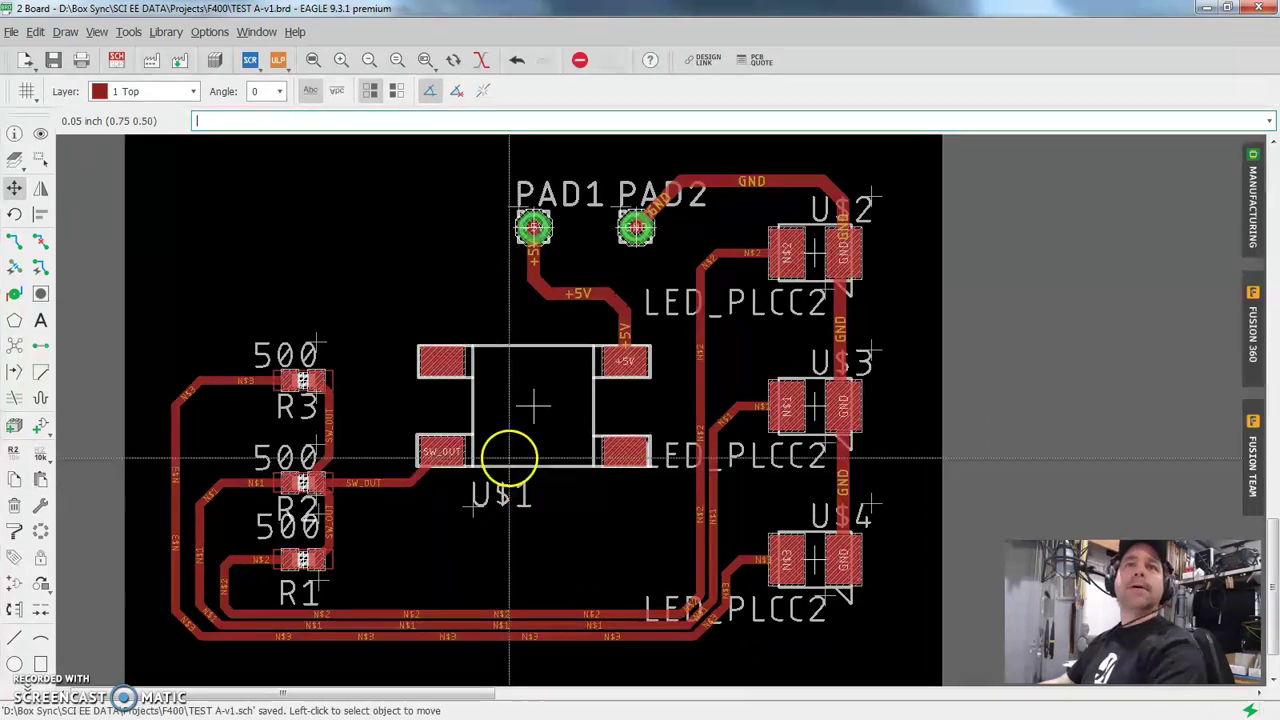
pyautogui.scroll(-1, 540, 454)
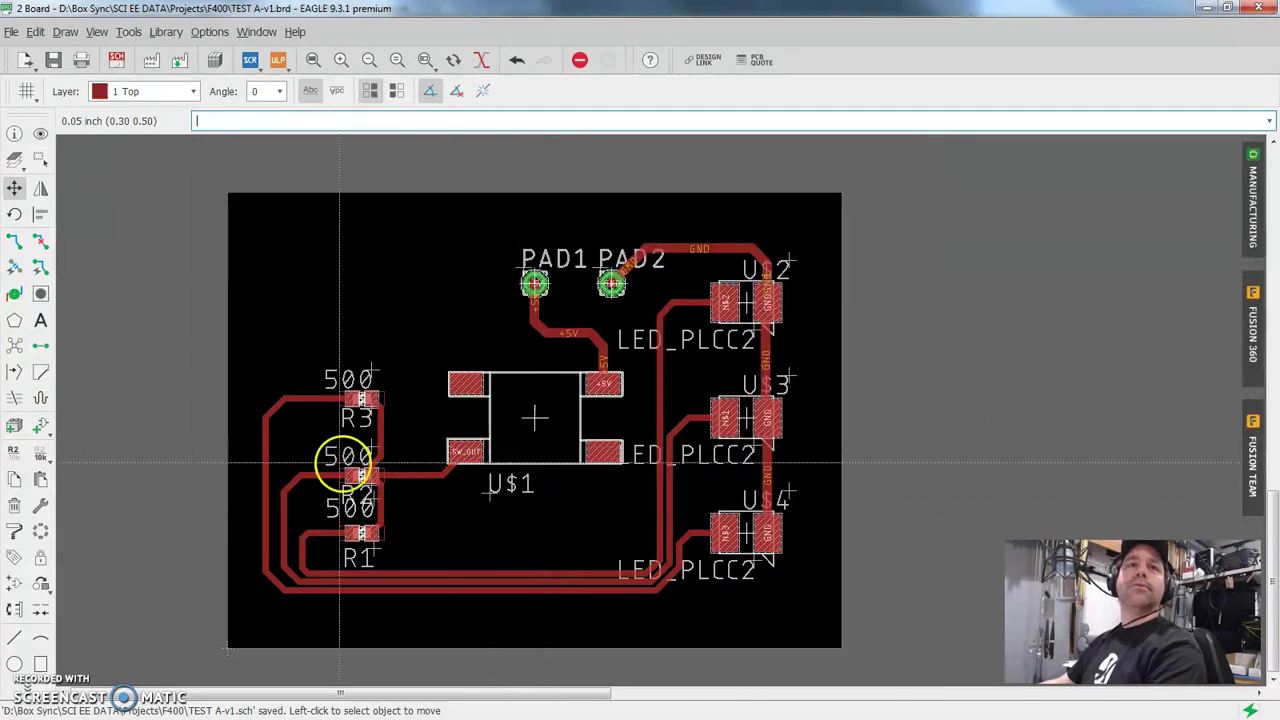
pyautogui.scroll(-1, 318, 444)
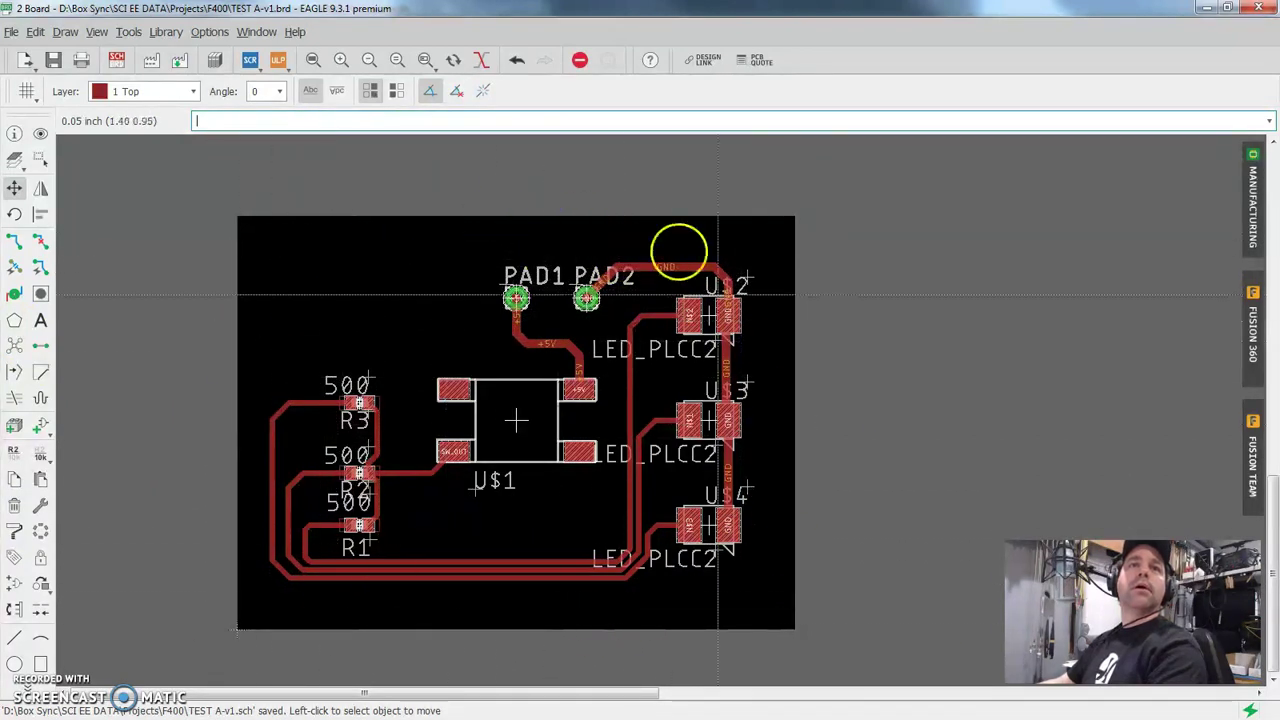
pyautogui.scroll(2, 636, 476)
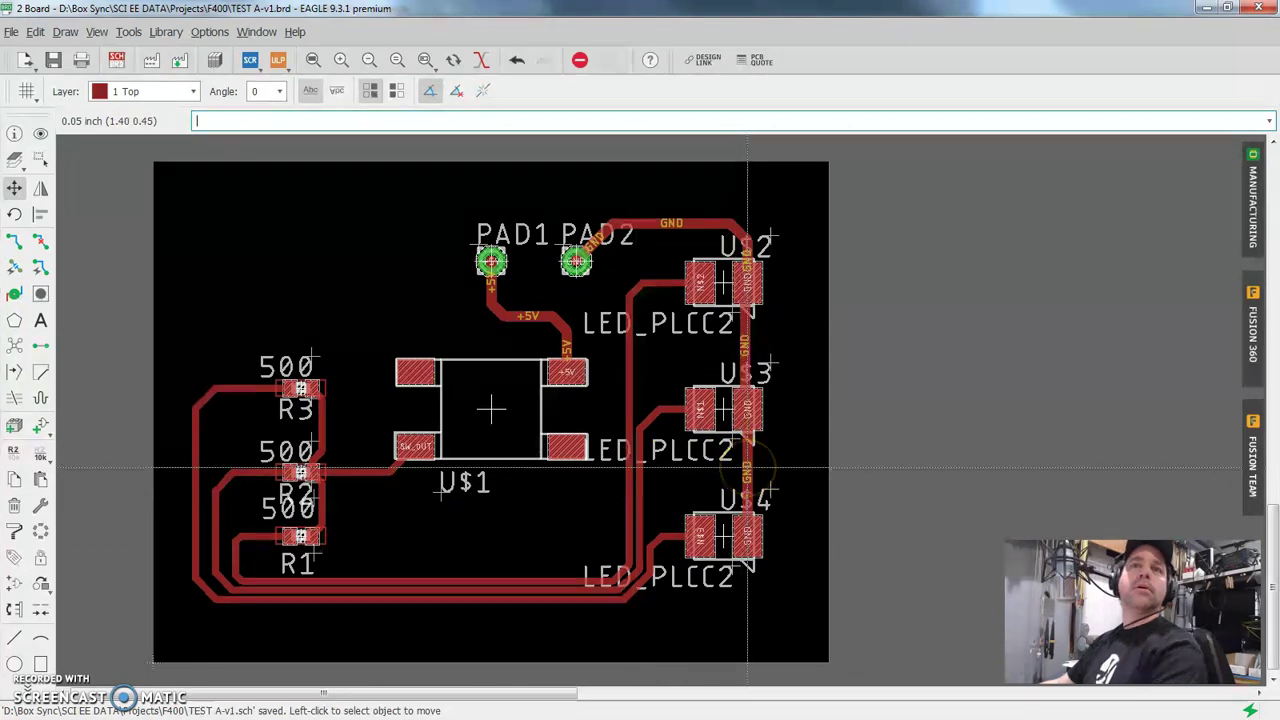
pyautogui.scroll(-1, 314, 471)
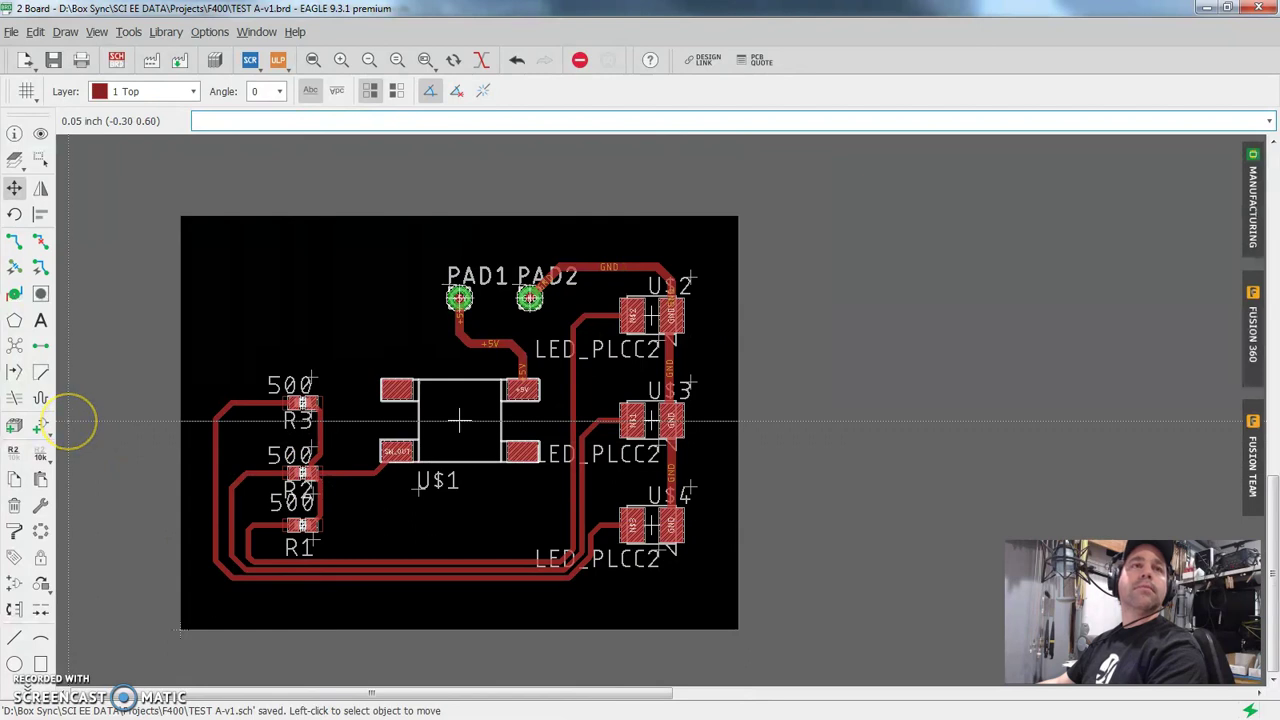
# Start a polygon with its outline width set to 0.01.
pyautogui.click(14, 320)
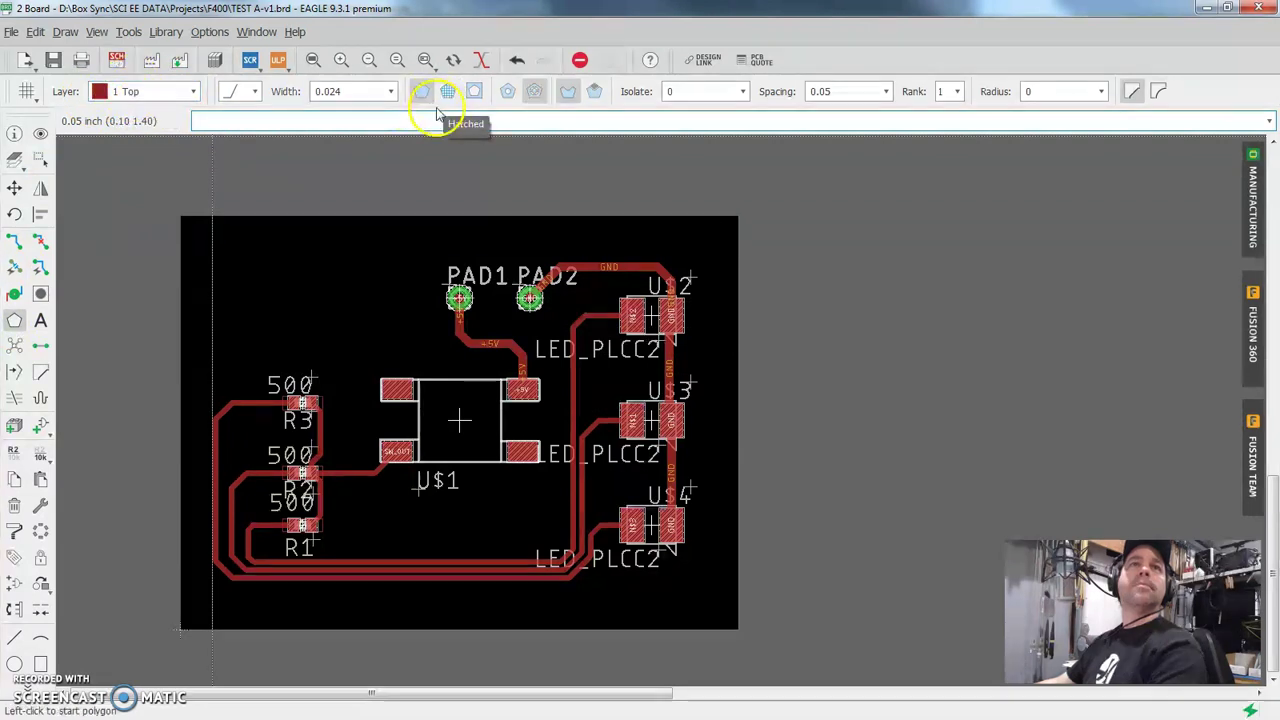
pyautogui.click(341, 91)
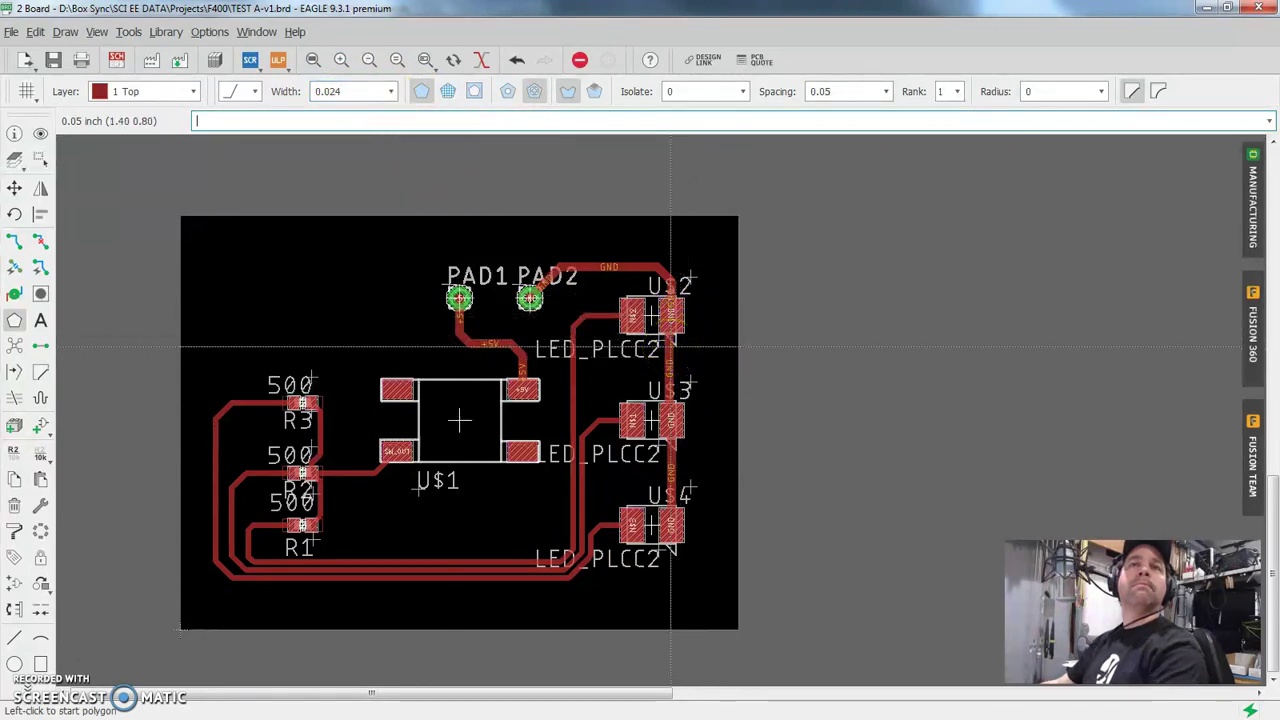
pyautogui.scroll(1, 288, 150)
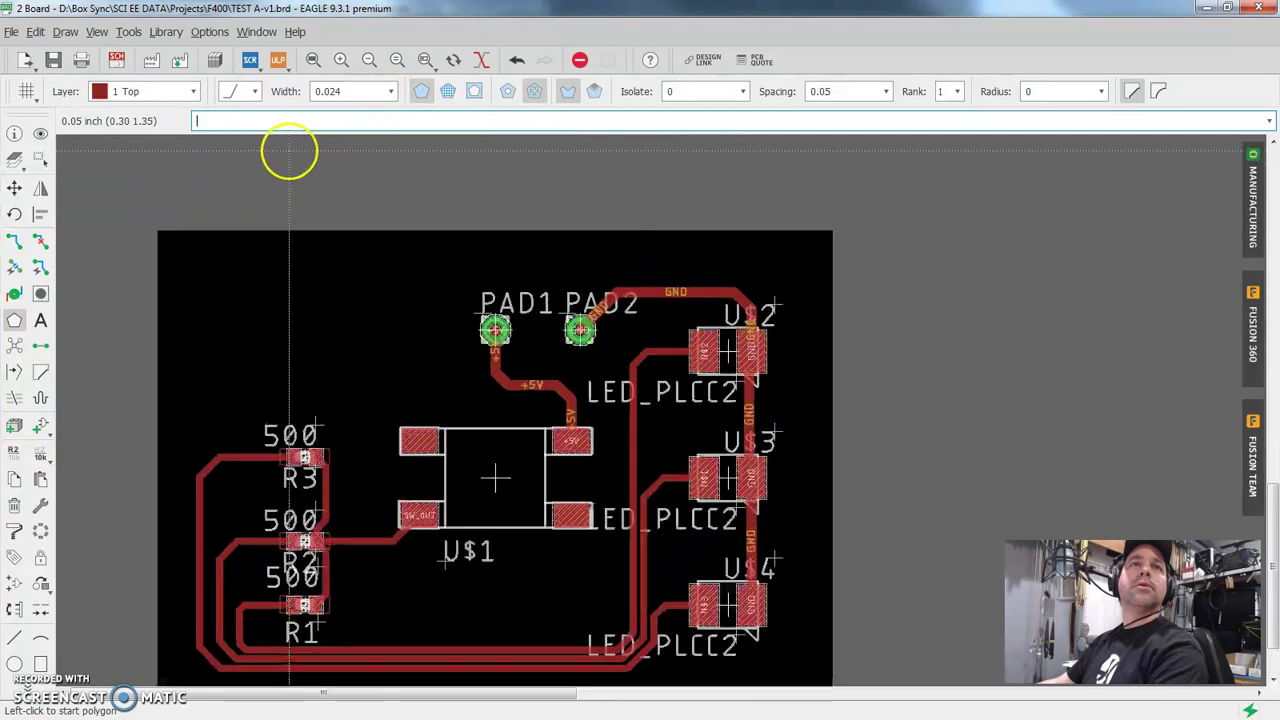
pyautogui.click(390, 92)
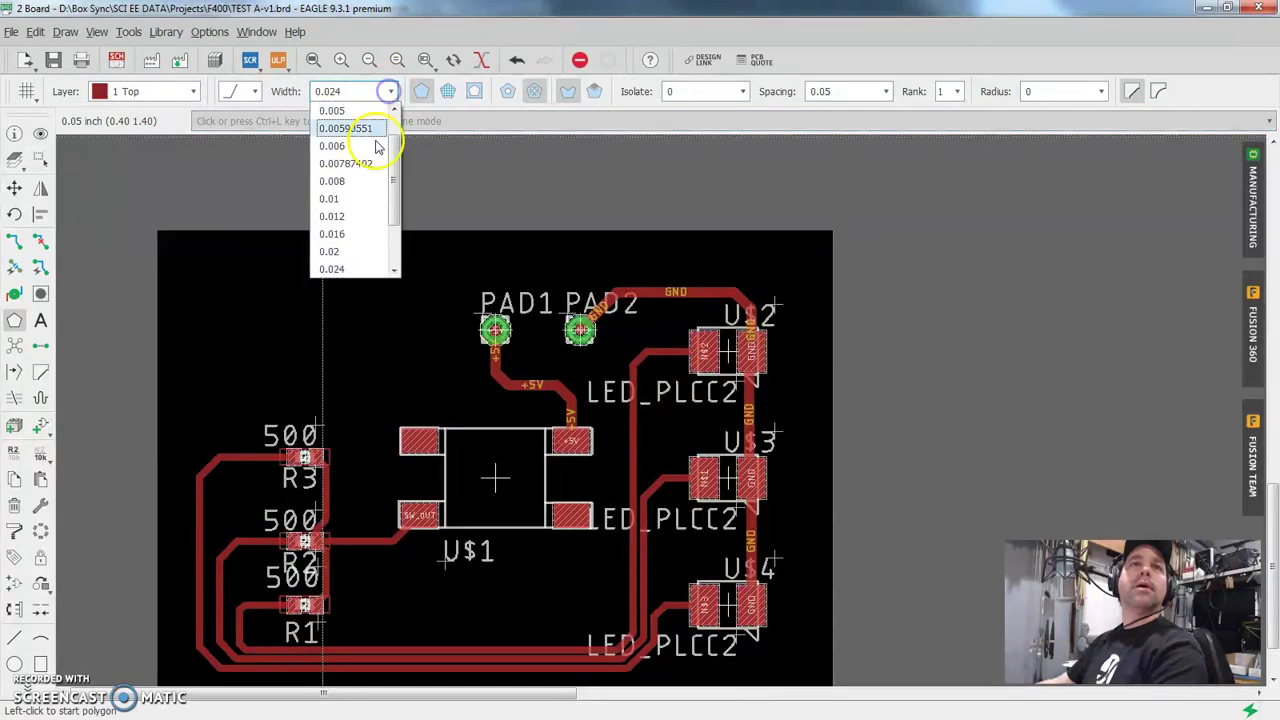
pyautogui.click(333, 200)
pyautogui.scroll(-3, 480, 277)
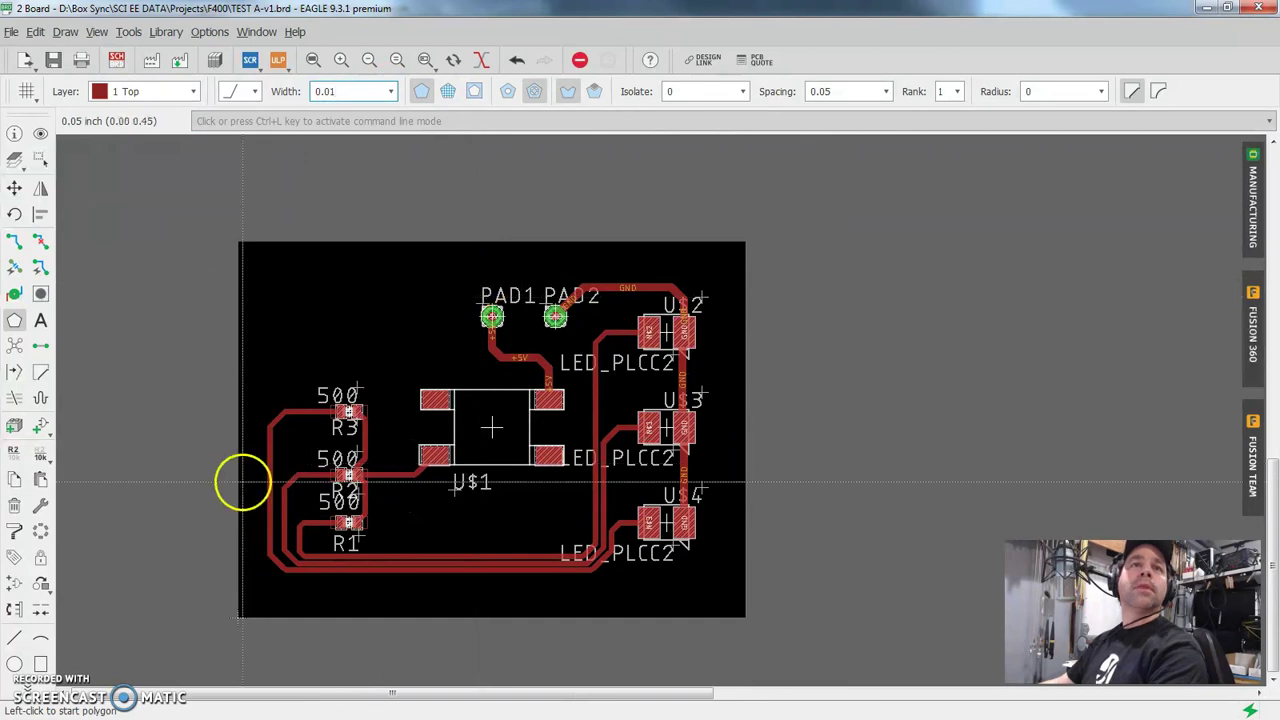
# Trace the polygon around the four board corners and assign it to the GND signal.
pyautogui.click(237, 617)
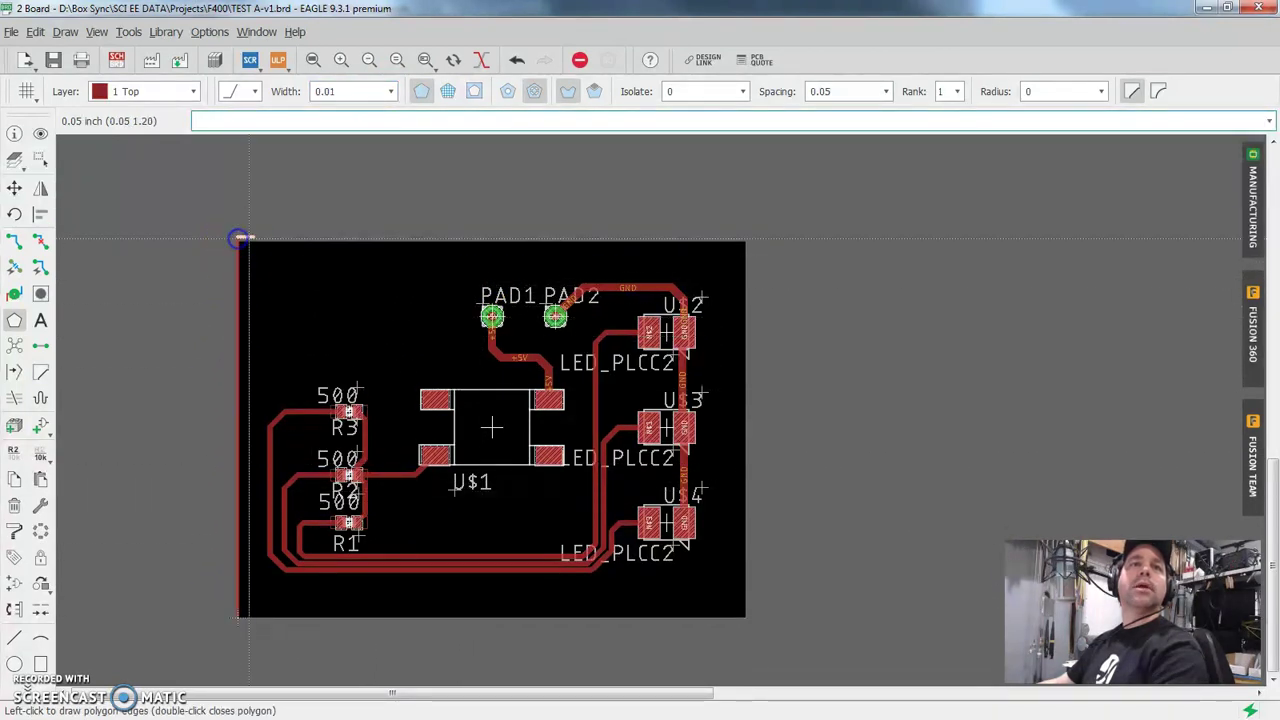
pyautogui.click(240, 238)
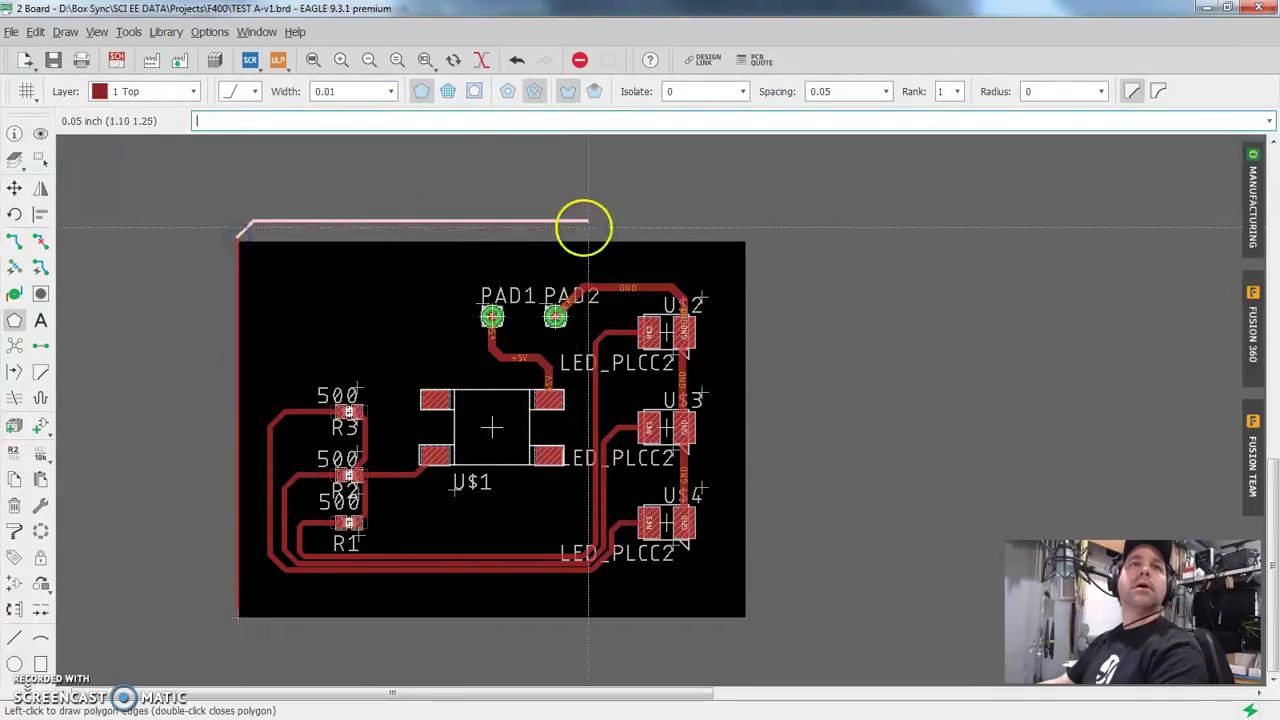
pyautogui.click(749, 239)
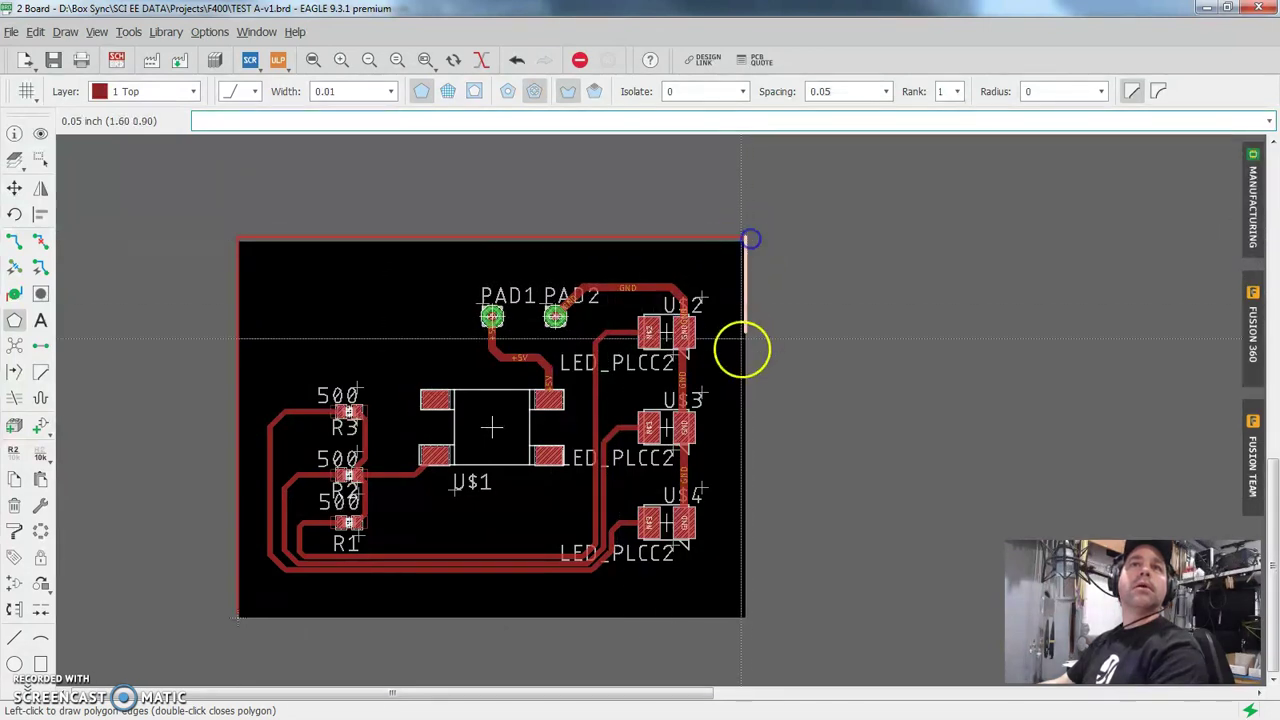
pyautogui.click(754, 615)
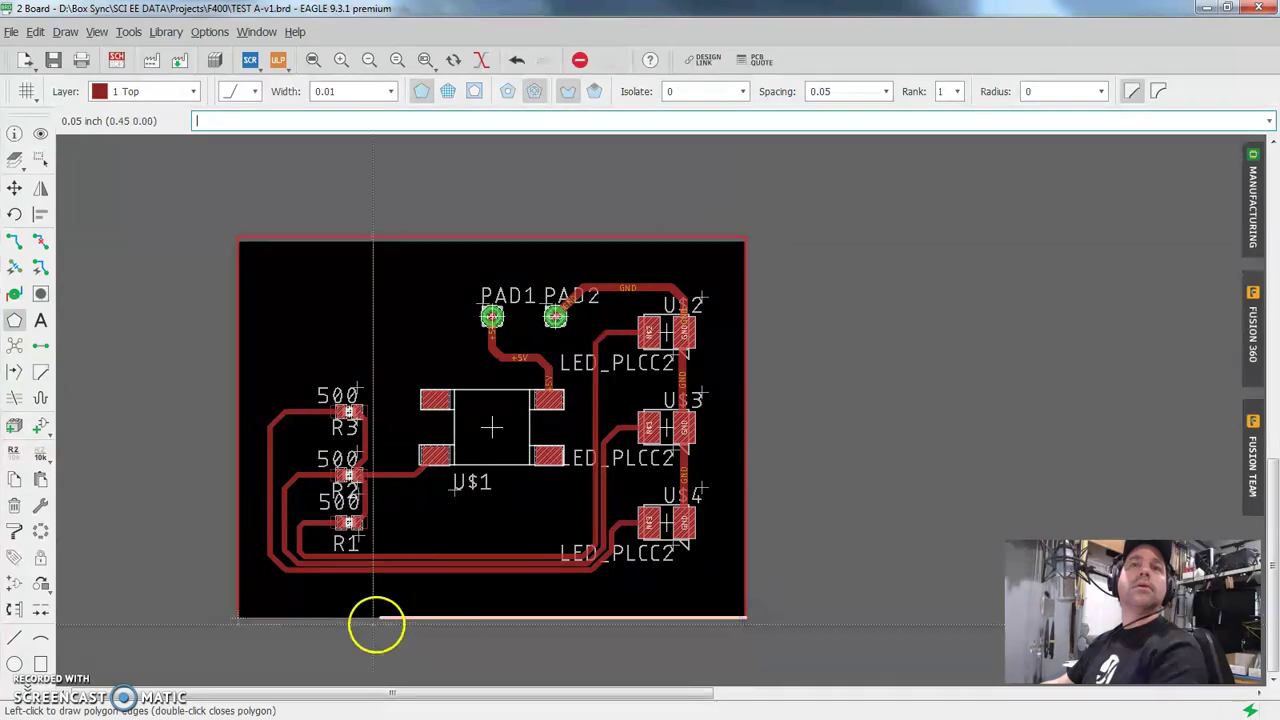
pyautogui.click(241, 618)
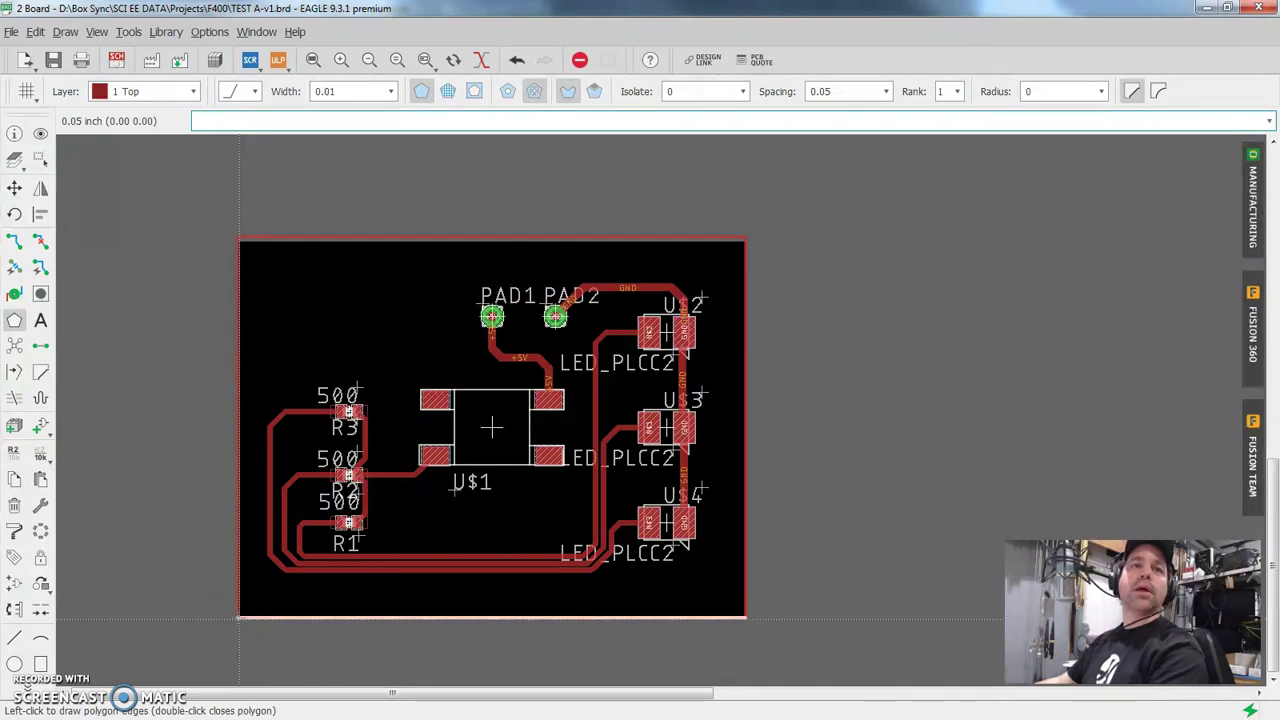
pyautogui.click(239, 619)
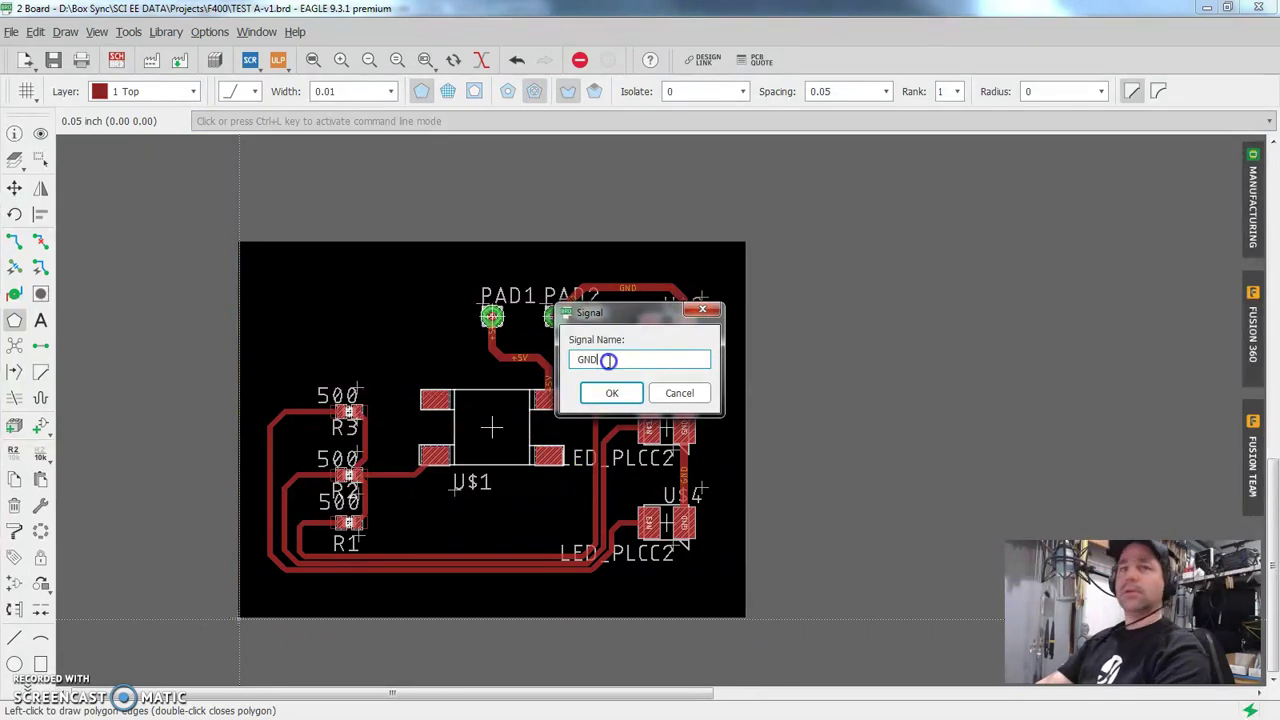
pyautogui.press('Return')
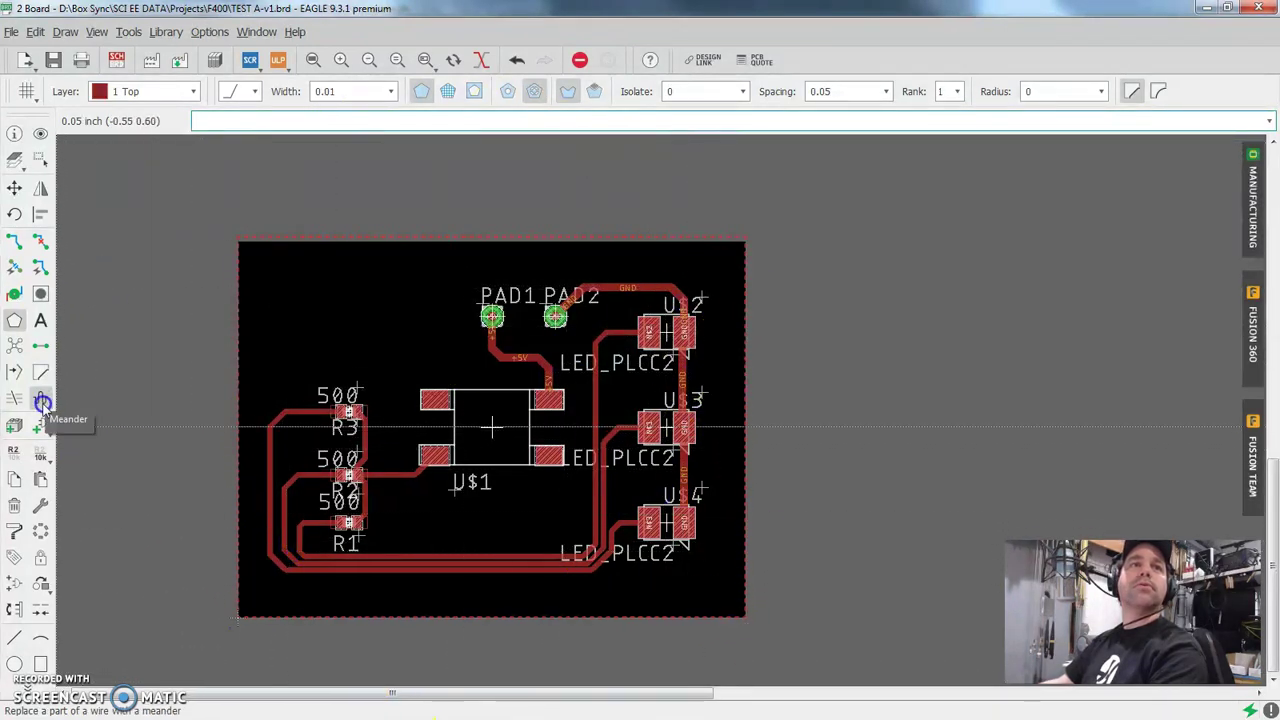
# Pour the GND copper fill, then zoom and pan to see the whole board.
pyautogui.click(8, 347)
pyautogui.scroll(1, 463, 512)
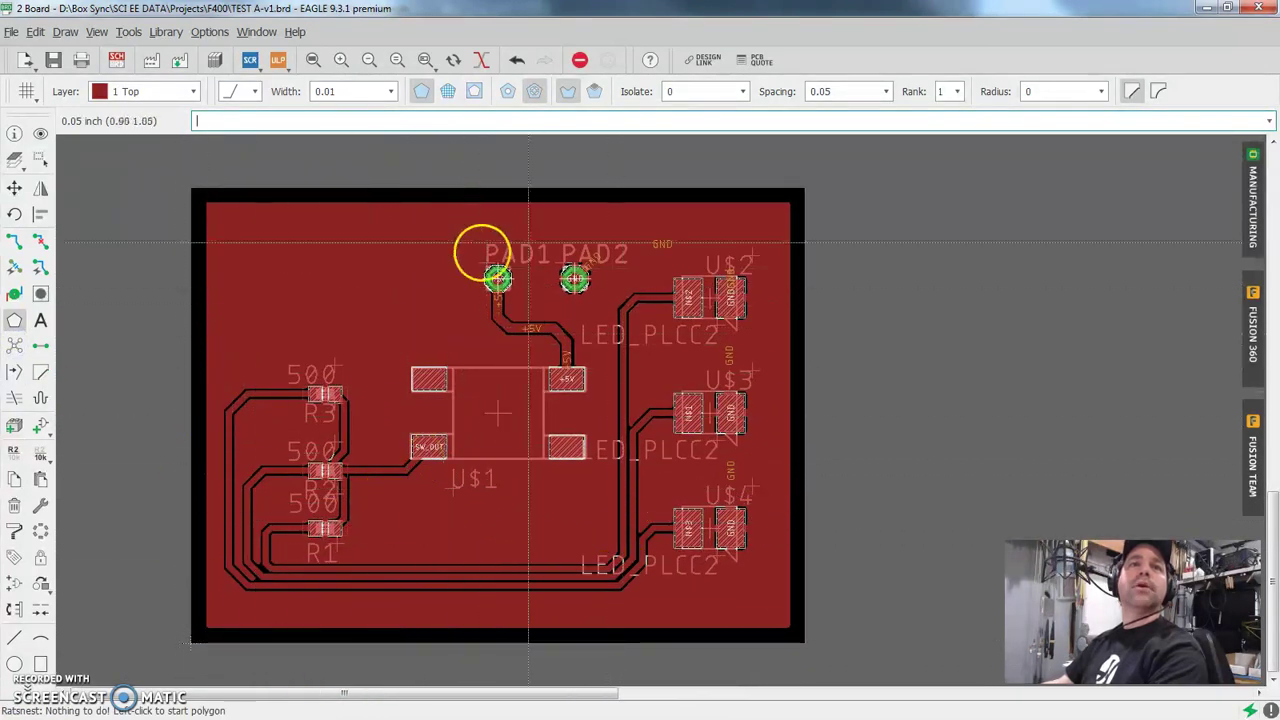
pyautogui.scroll(2, 730, 360)
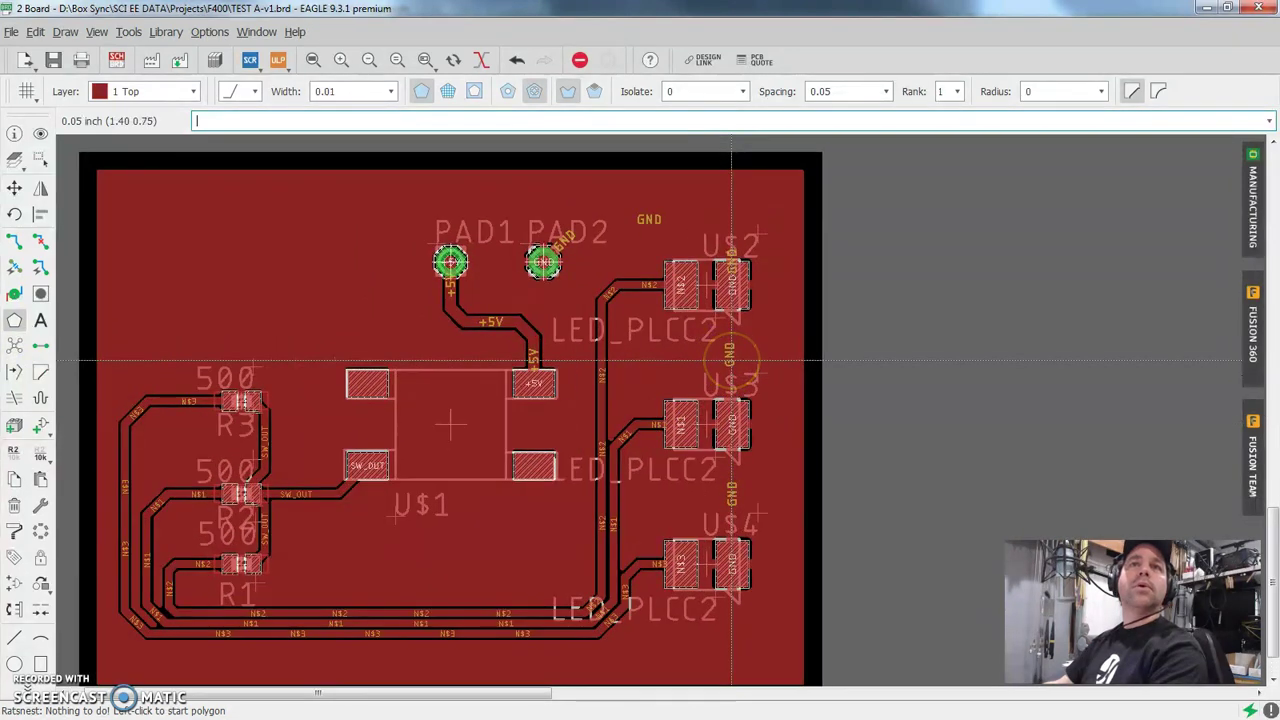
pyautogui.scroll(3, 745, 285)
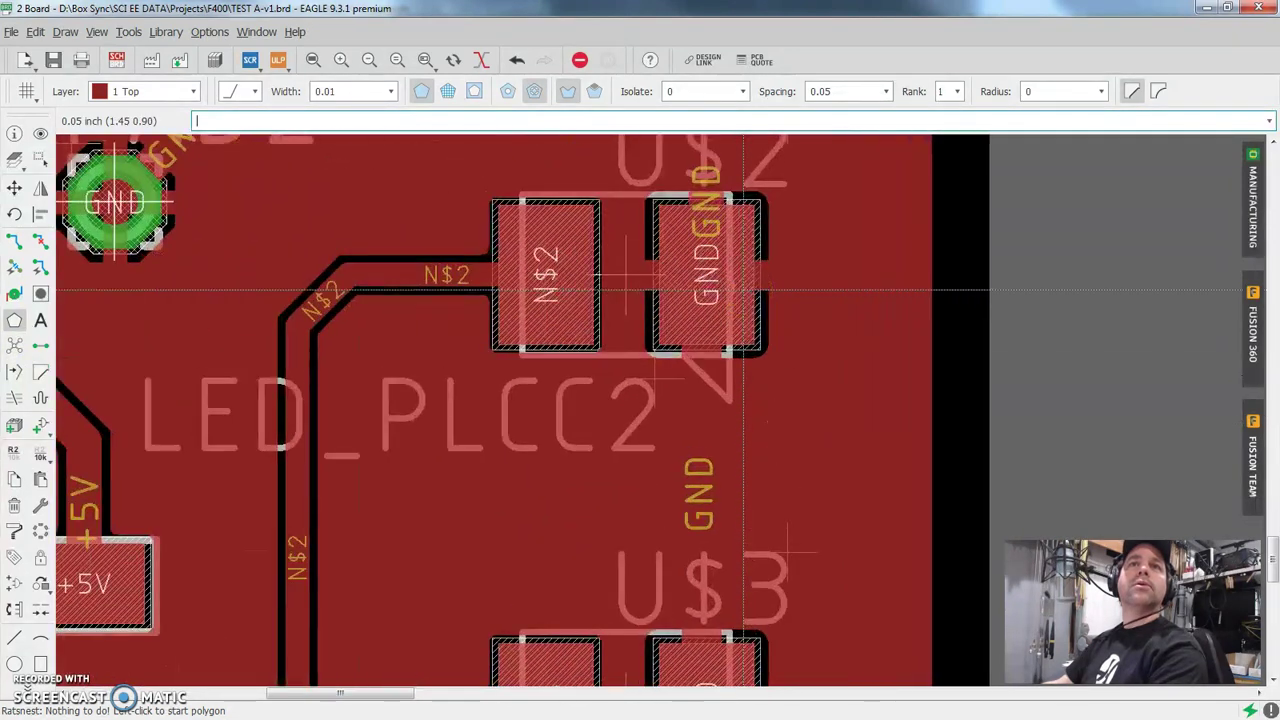
pyautogui.scroll(1, 745, 290)
pyautogui.scroll(-1, 745, 290)
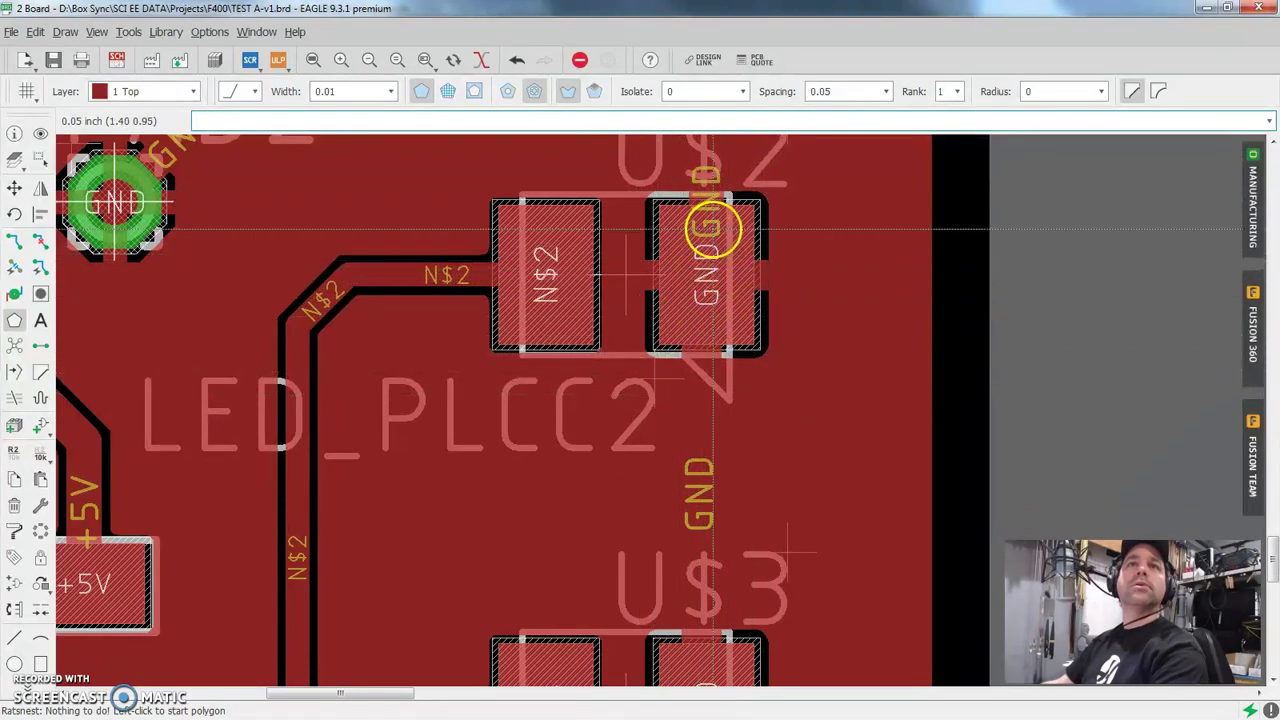
pyautogui.scroll(-1, 713, 229)
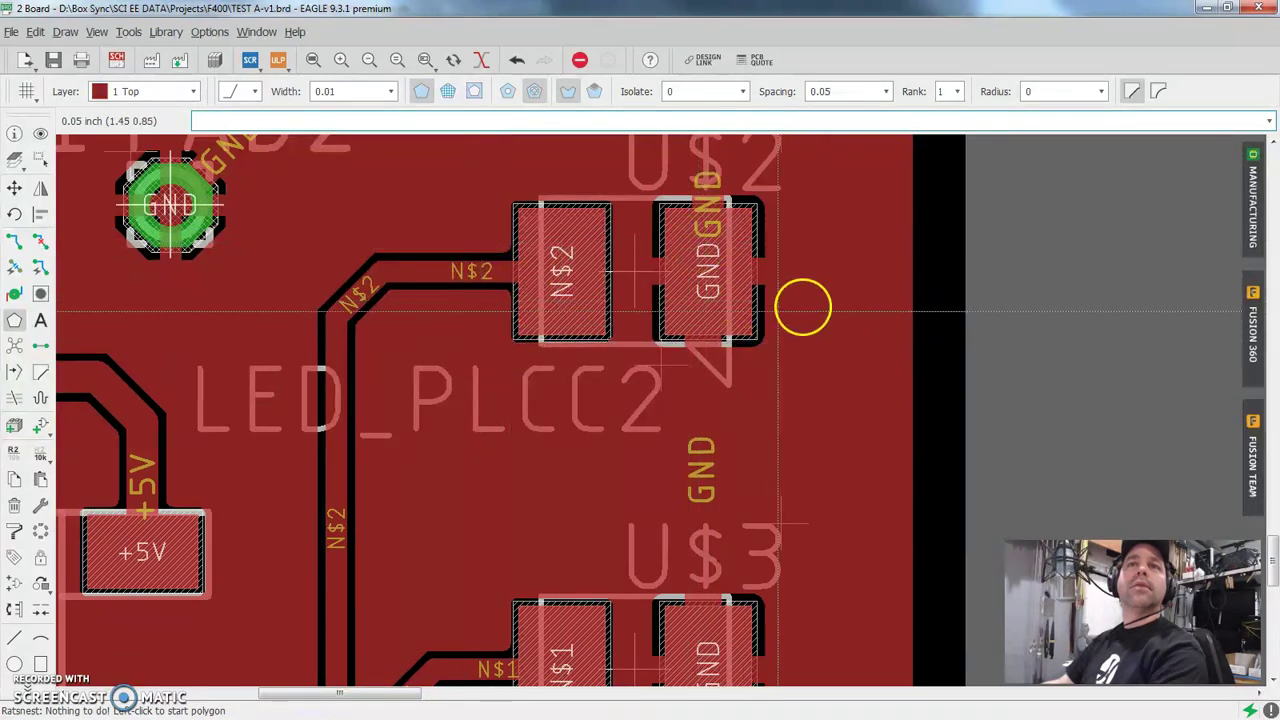
pyautogui.moveTo(200, 263); pyautogui.dragTo(335, 350, button='middle')
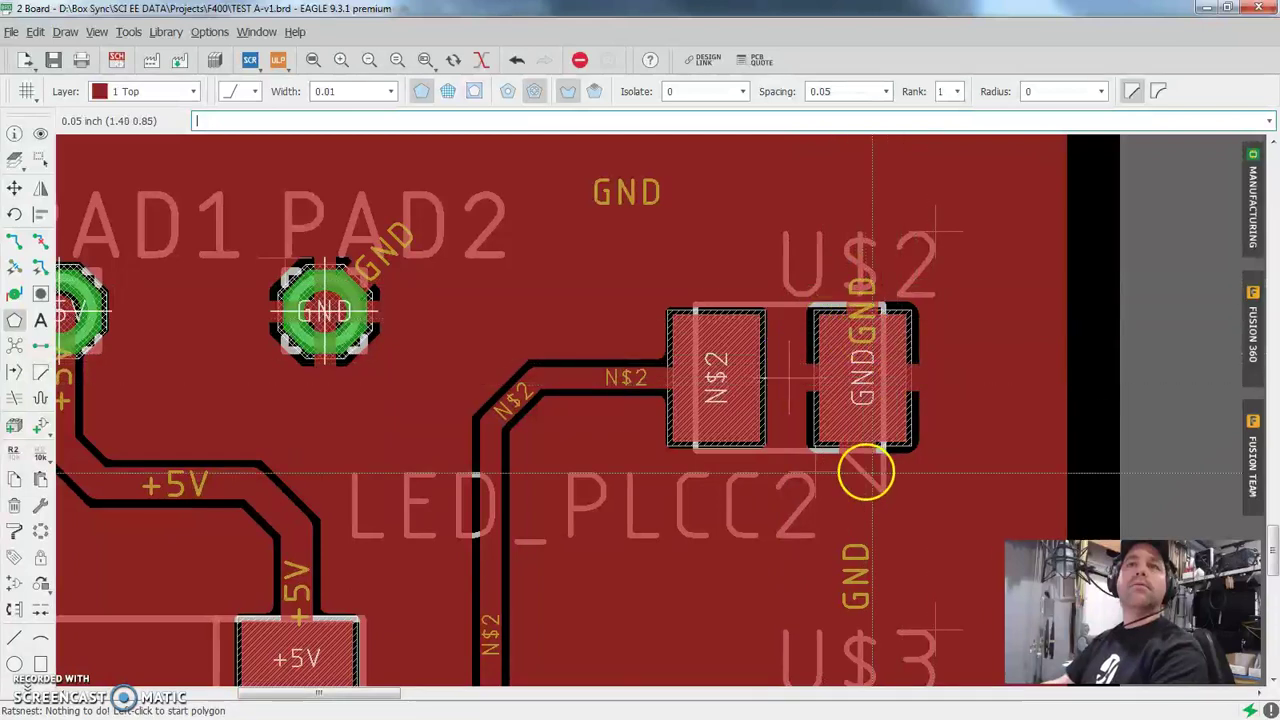
pyautogui.scroll(-1, 886, 482)
pyautogui.scroll(-1, 886, 482)
pyautogui.moveTo(786, 509); pyautogui.dragTo(580, 309, button='middle')
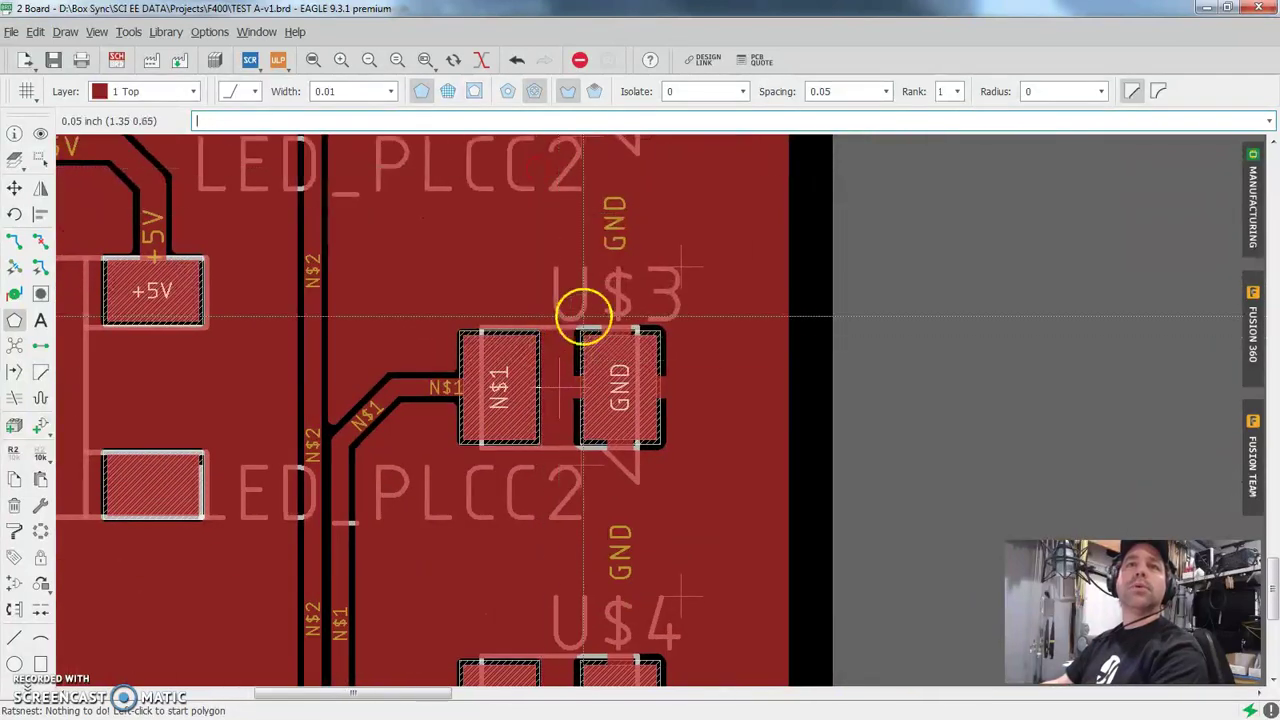
pyautogui.scroll(-5, 443, 506)
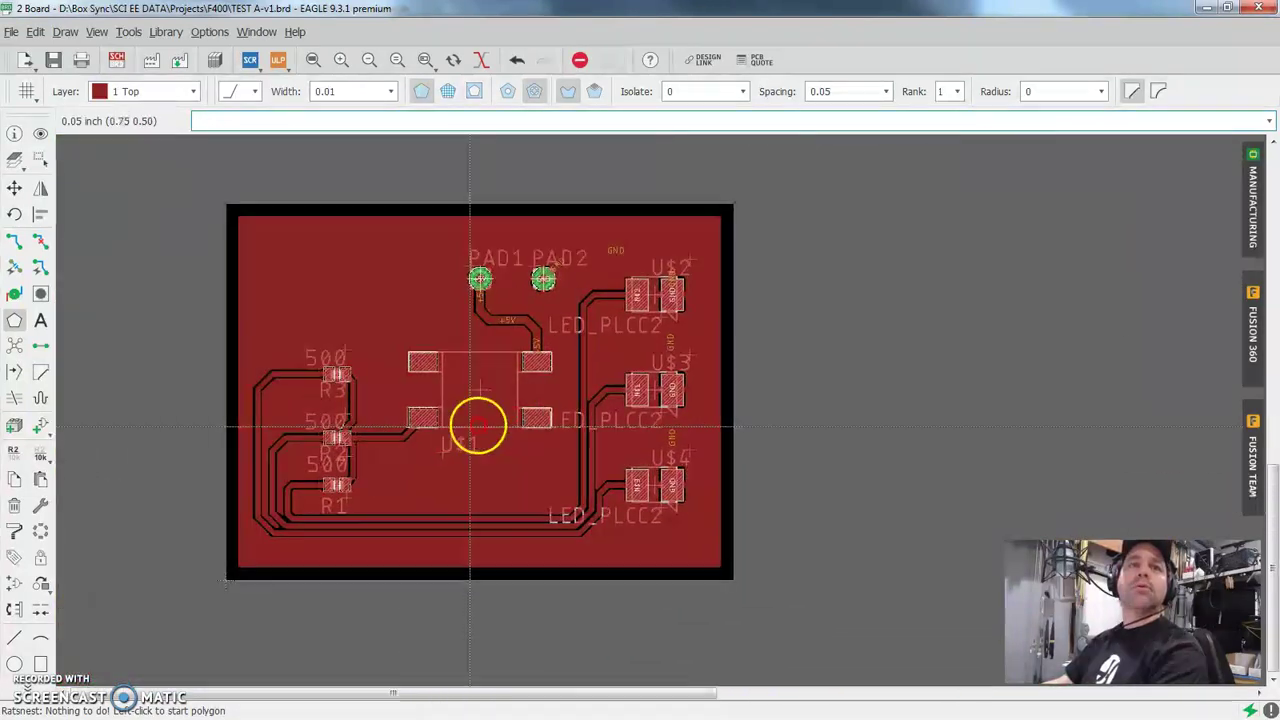
pyautogui.scroll(1, 525, 465)
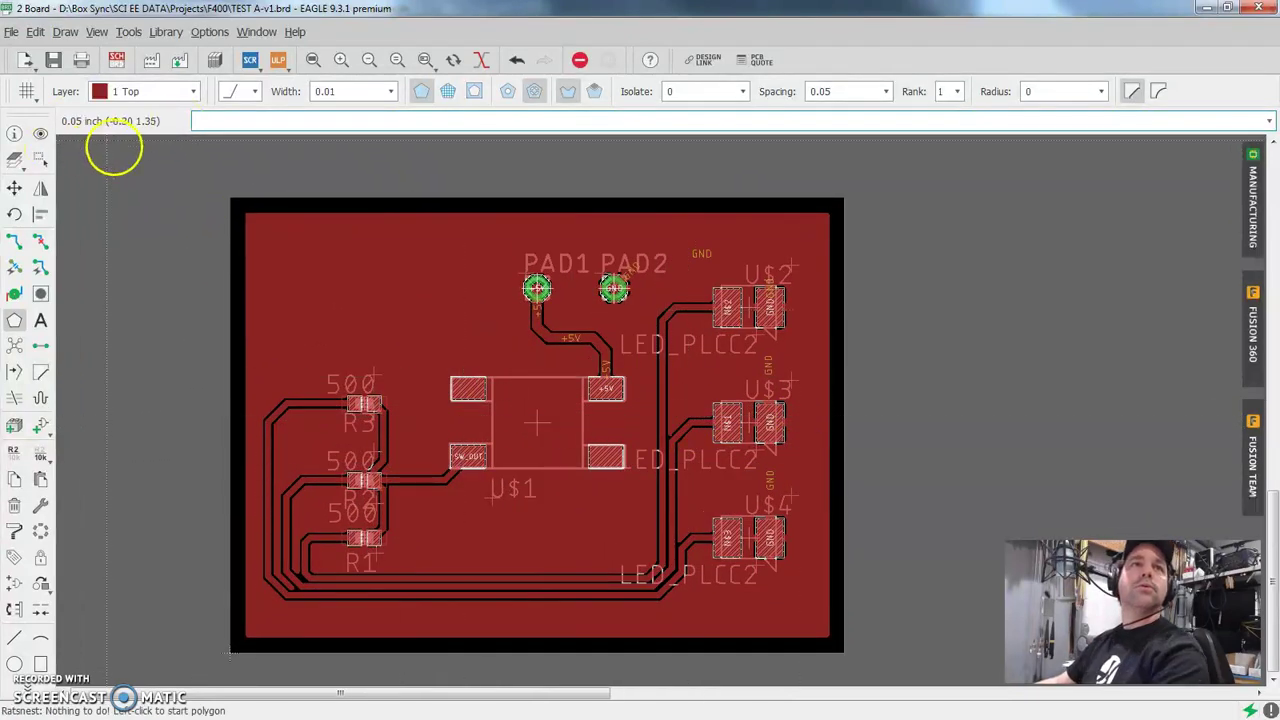
pyautogui.click(40, 135)
pyautogui.click(782, 377)
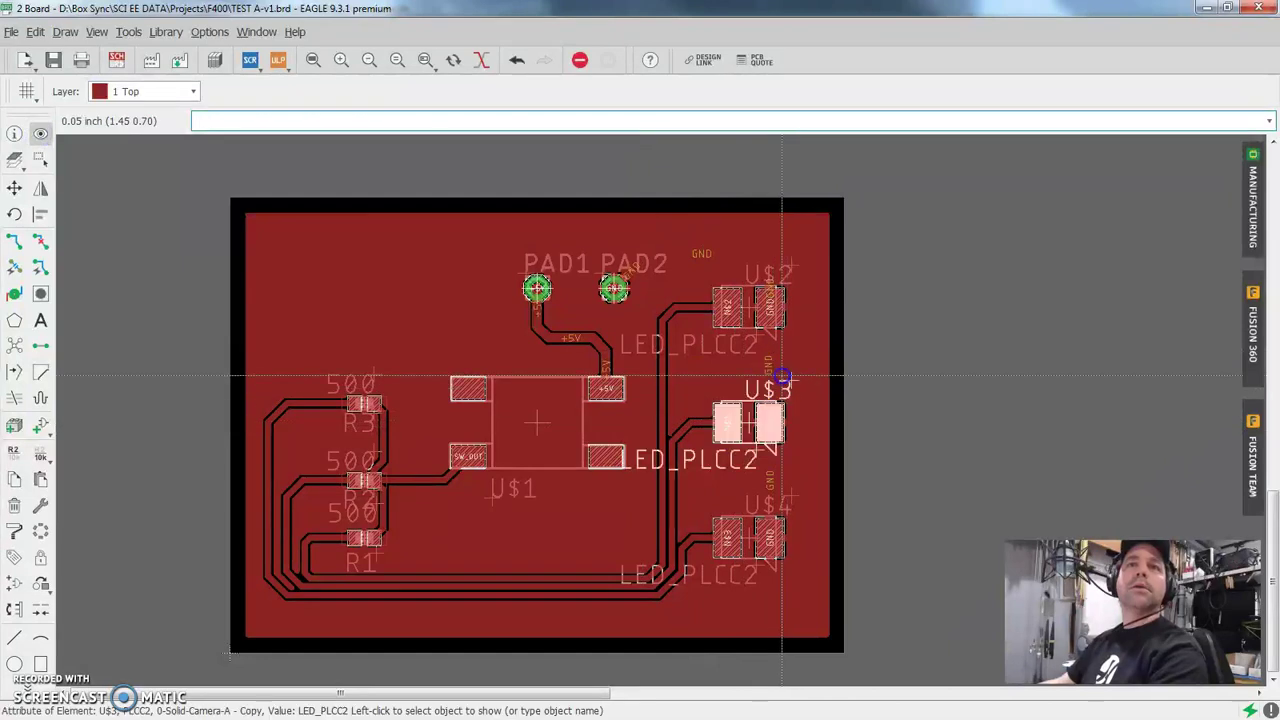
pyautogui.click(772, 376)
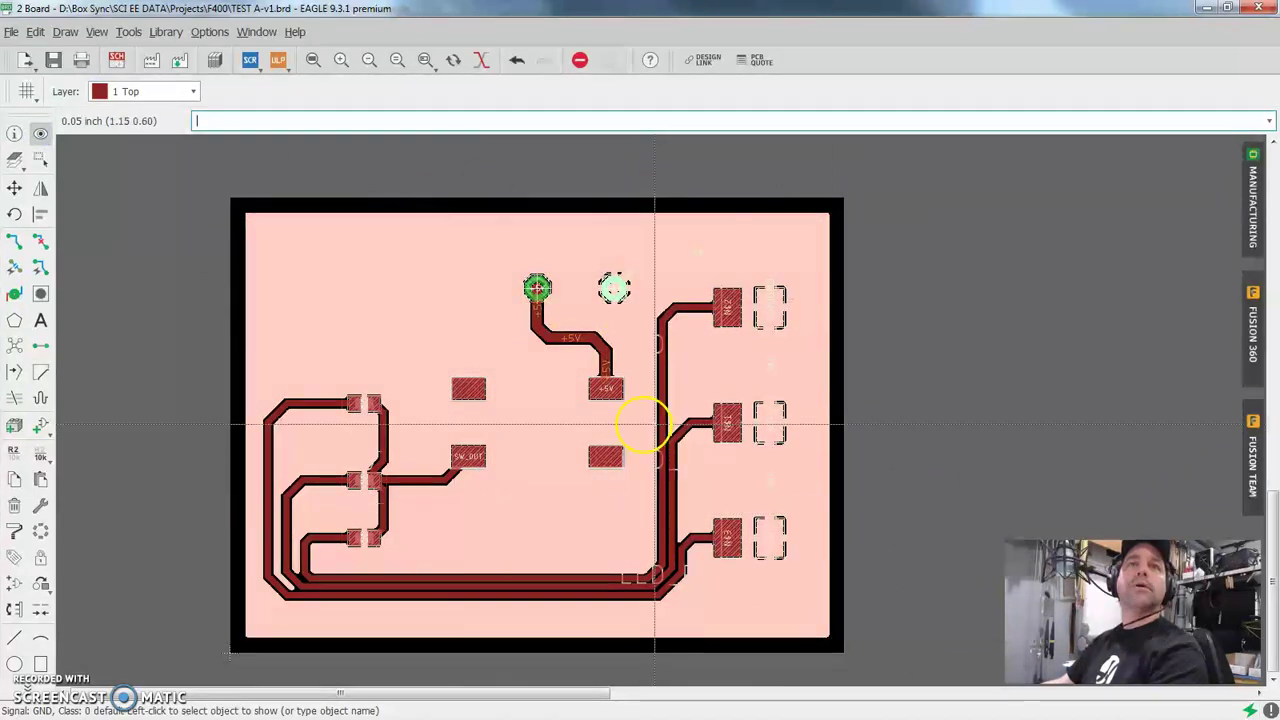
pyautogui.click(98, 237)
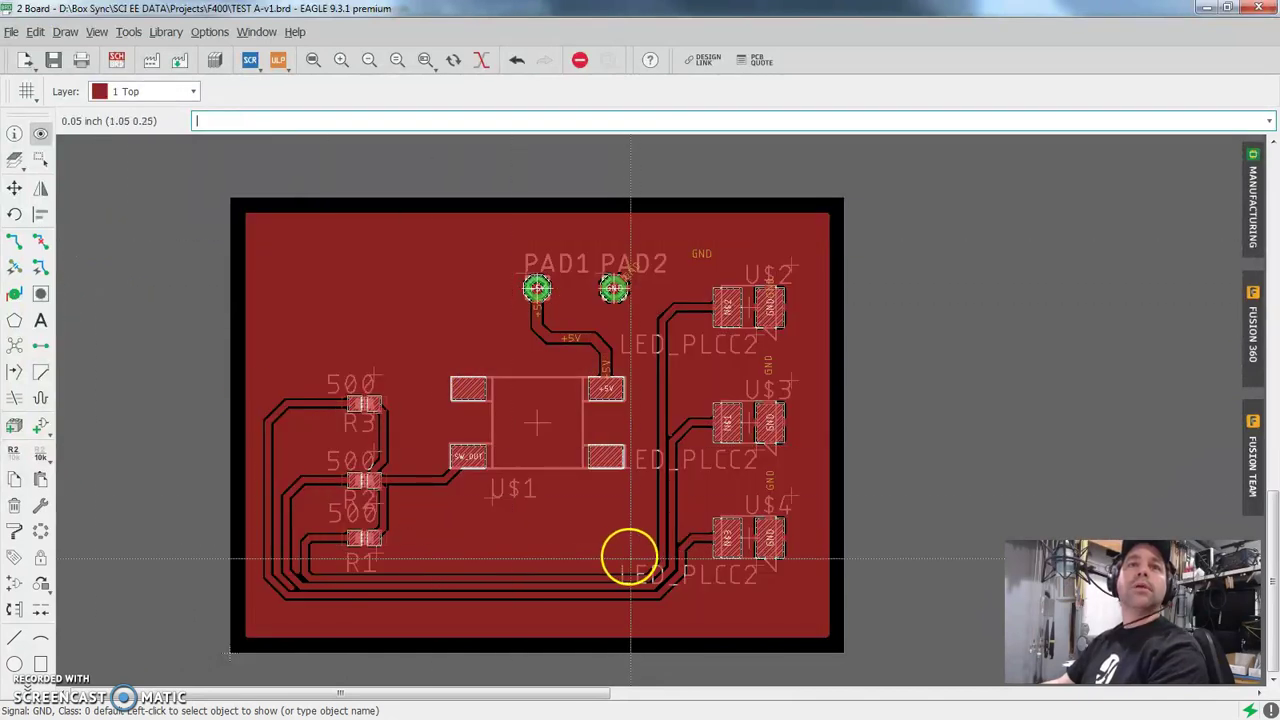
pyautogui.scroll(5, 355, 565)
pyautogui.scroll(3, 349, 572)
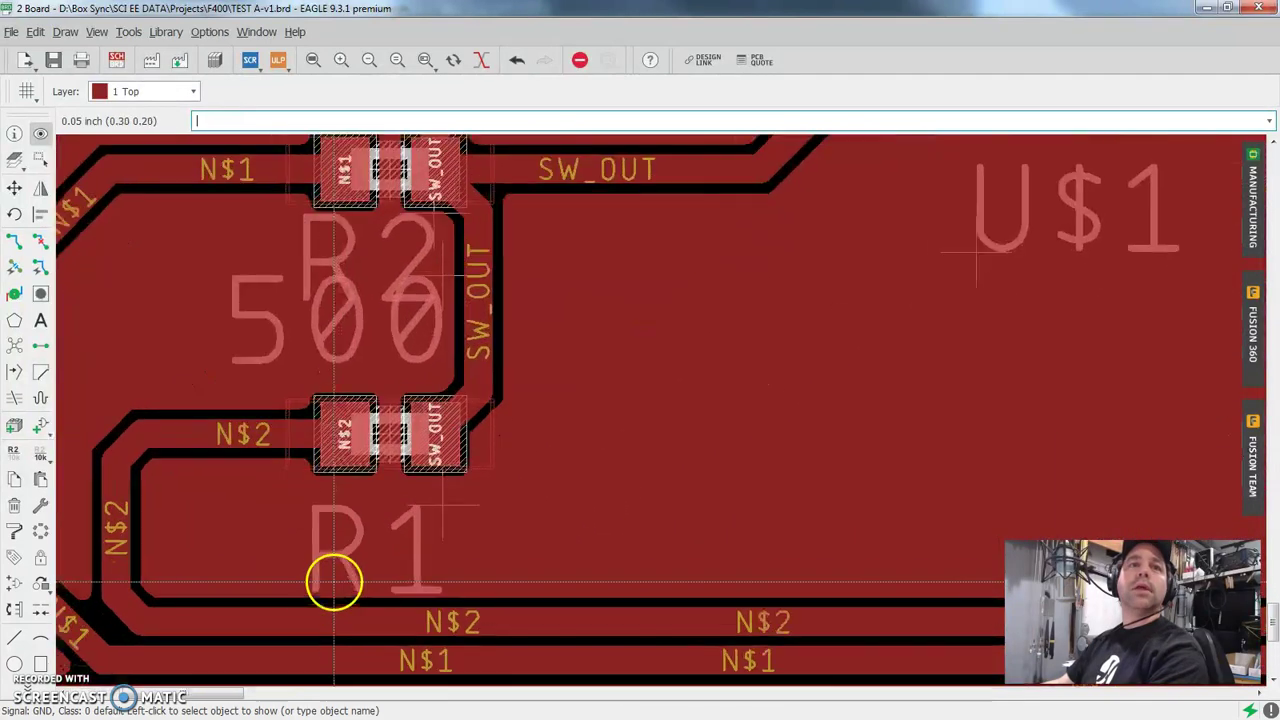
pyautogui.scroll(-7, 591, 491)
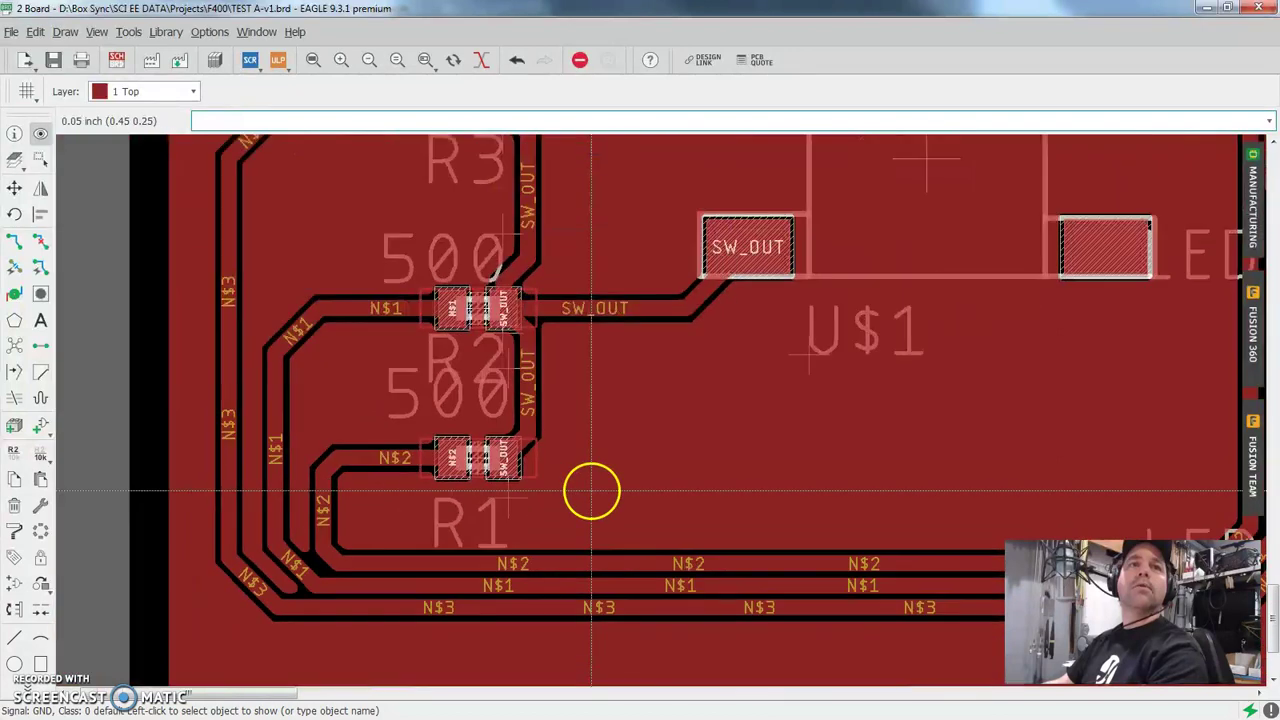
pyautogui.scroll(-2, 960, 350)
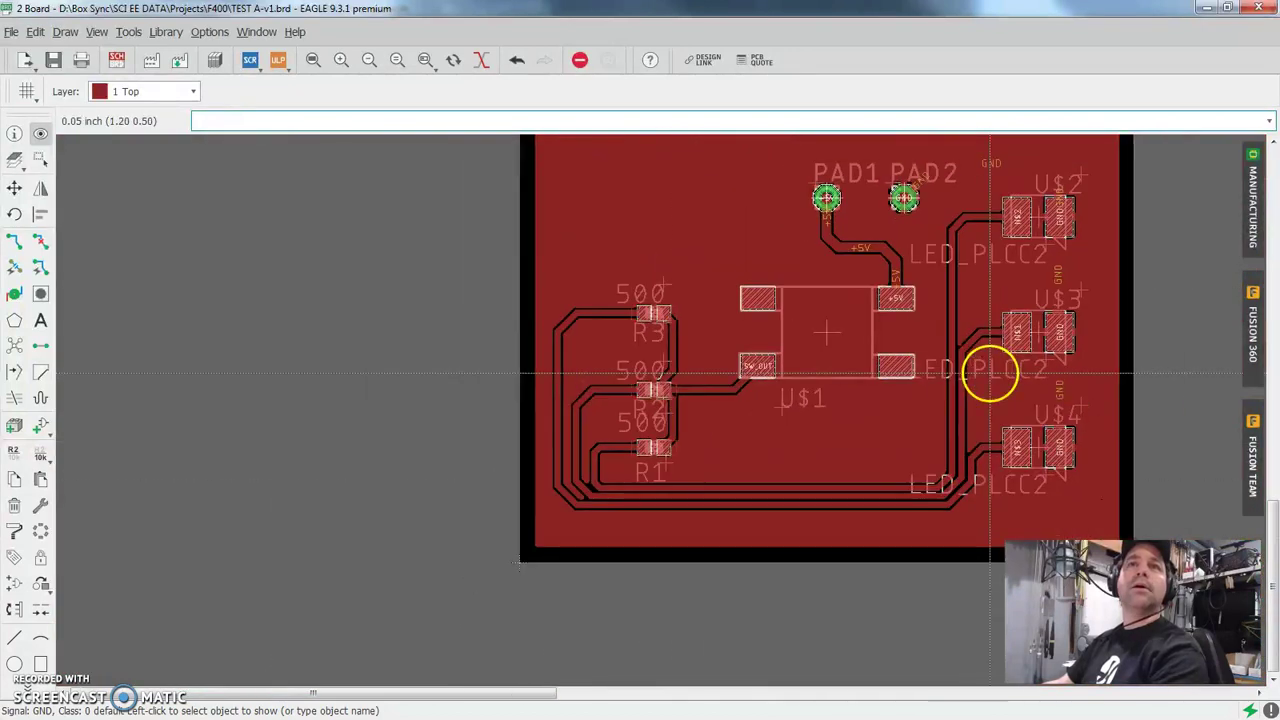
pyautogui.moveTo(908, 294); pyautogui.dragTo(632, 347, button='middle')
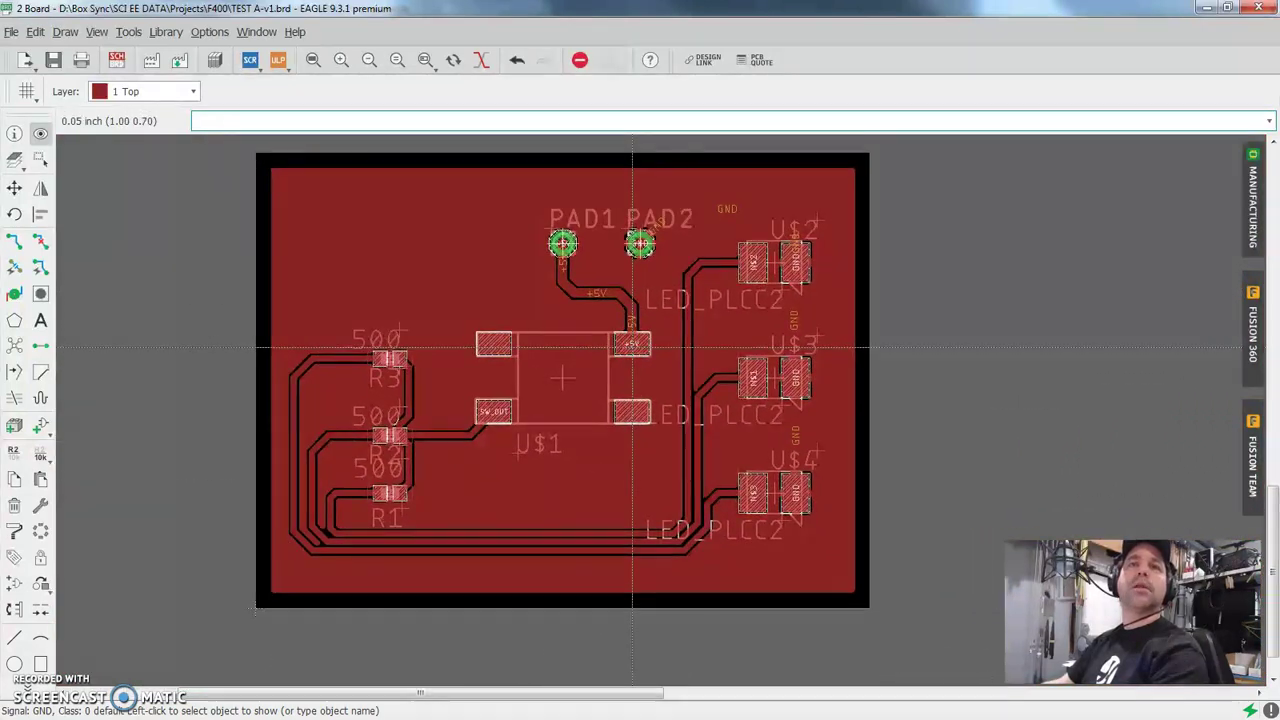
pyautogui.scroll(2, 372, 406)
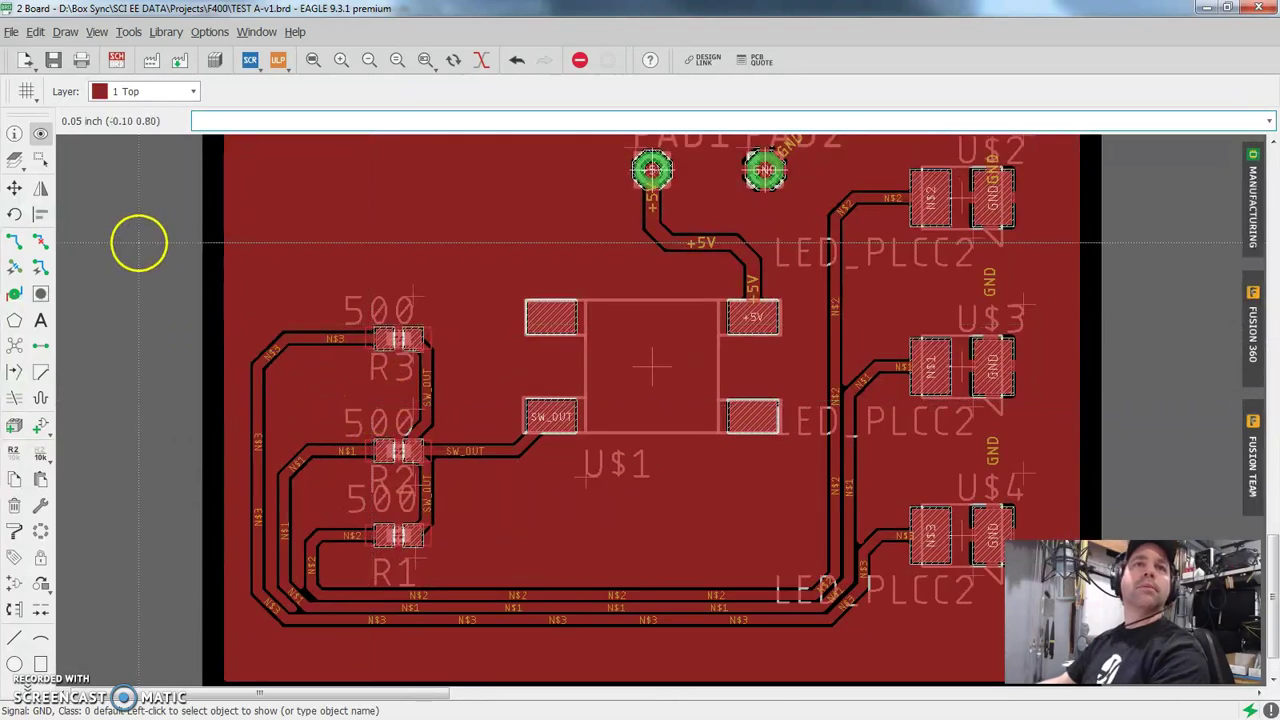
pyautogui.click(14, 163)
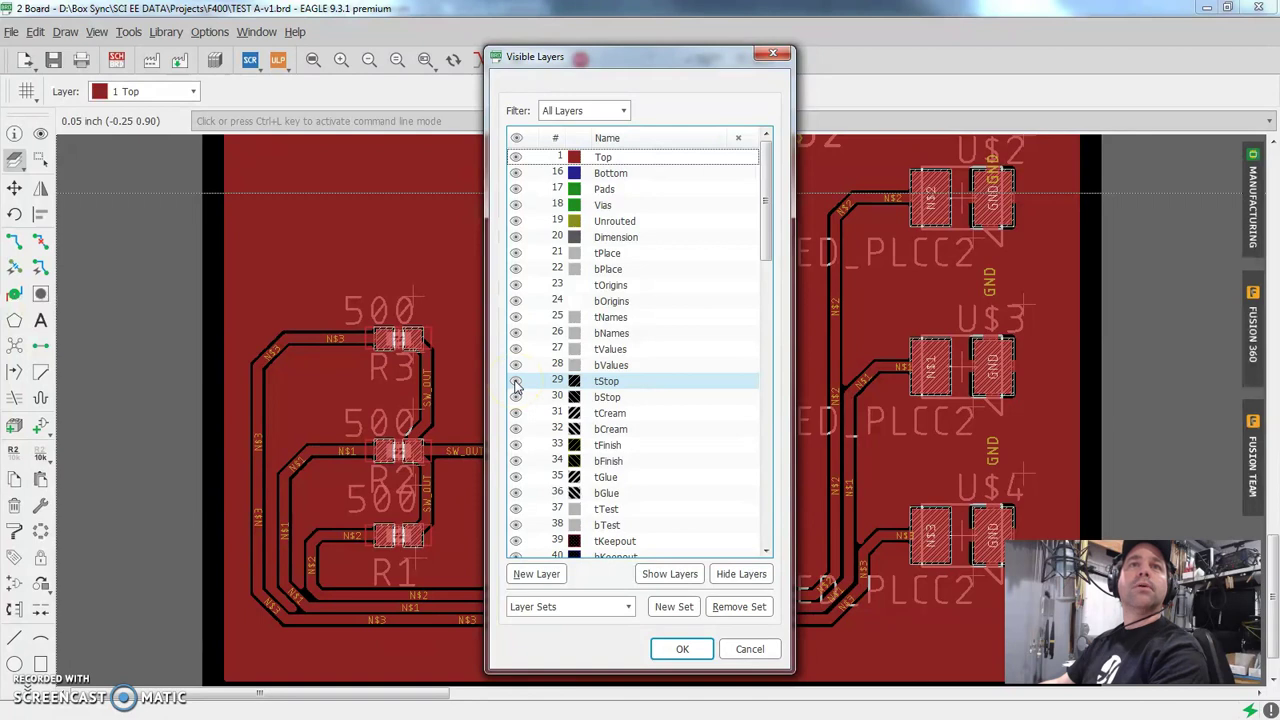
pyautogui.click(519, 350)
pyautogui.click(516, 350)
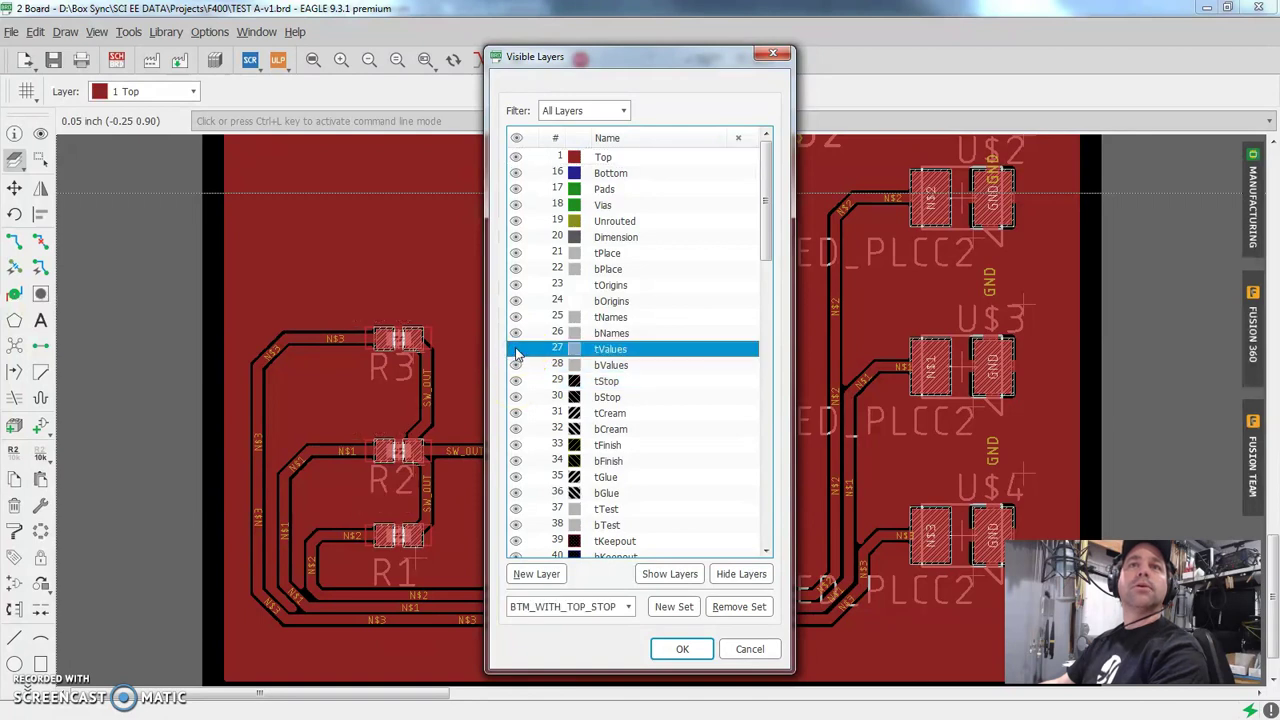
pyautogui.click(870, 466)
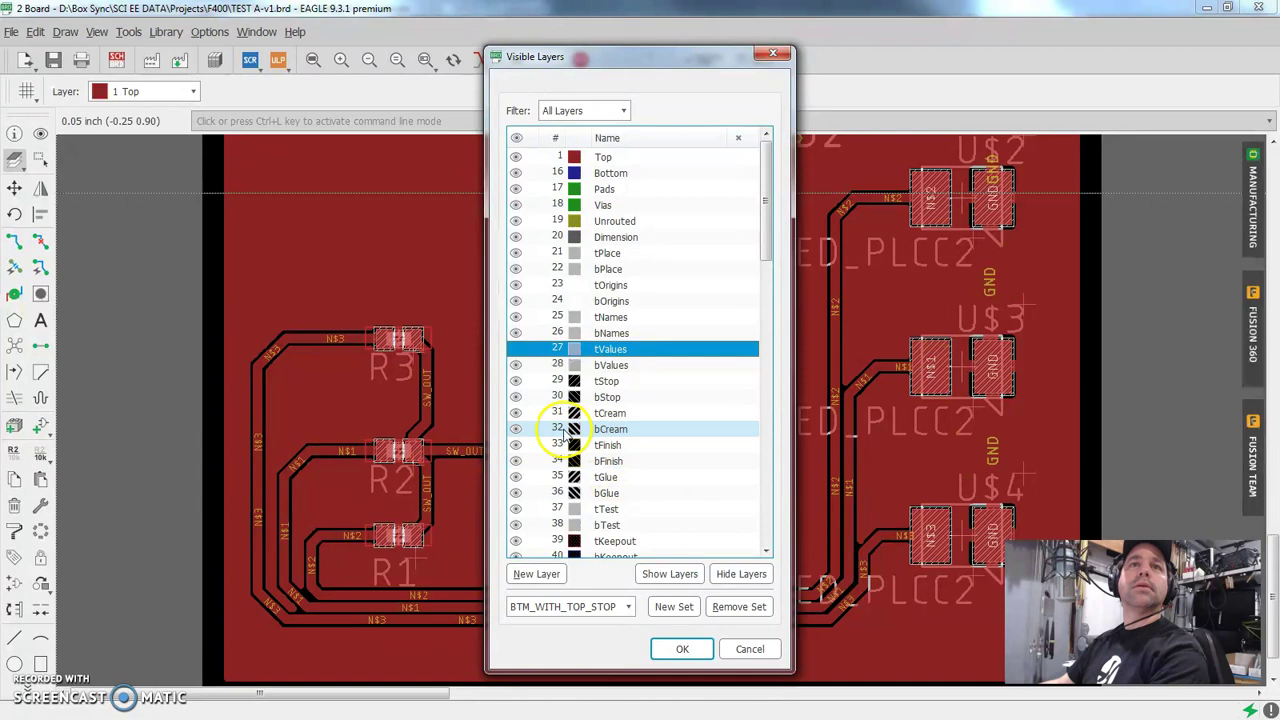
pyautogui.click(664, 650)
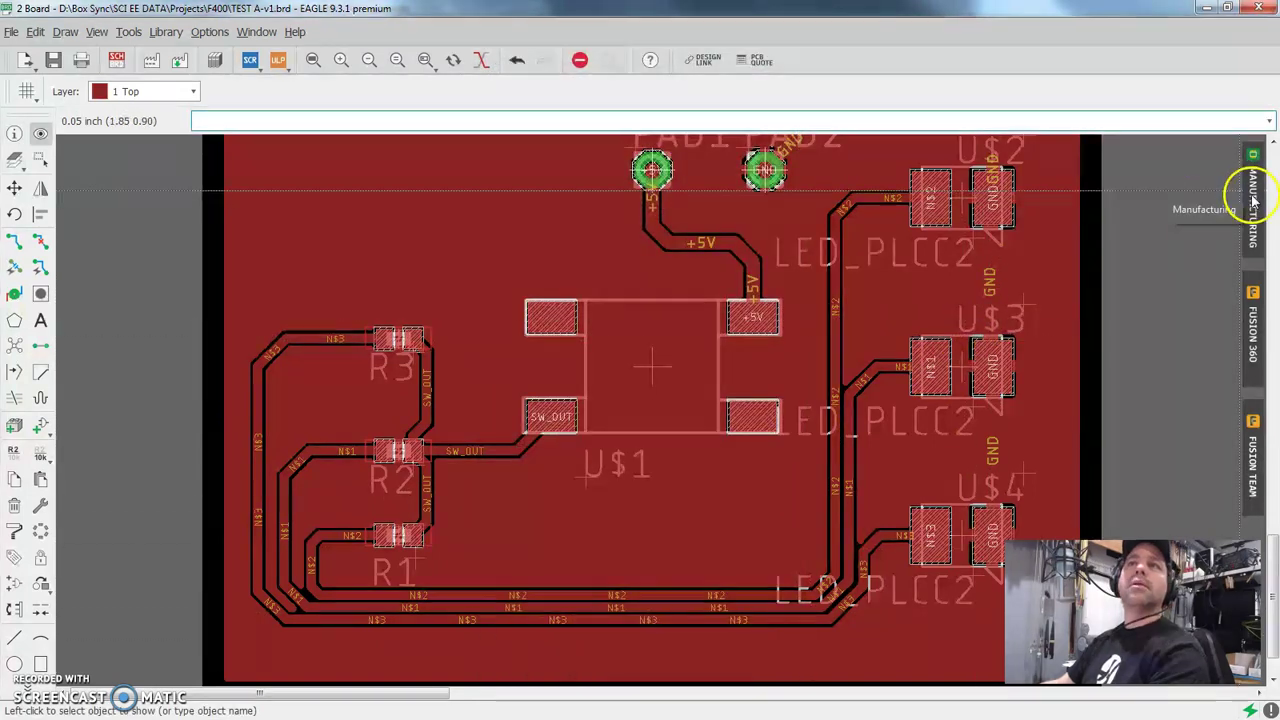
pyautogui.click(1253, 199)
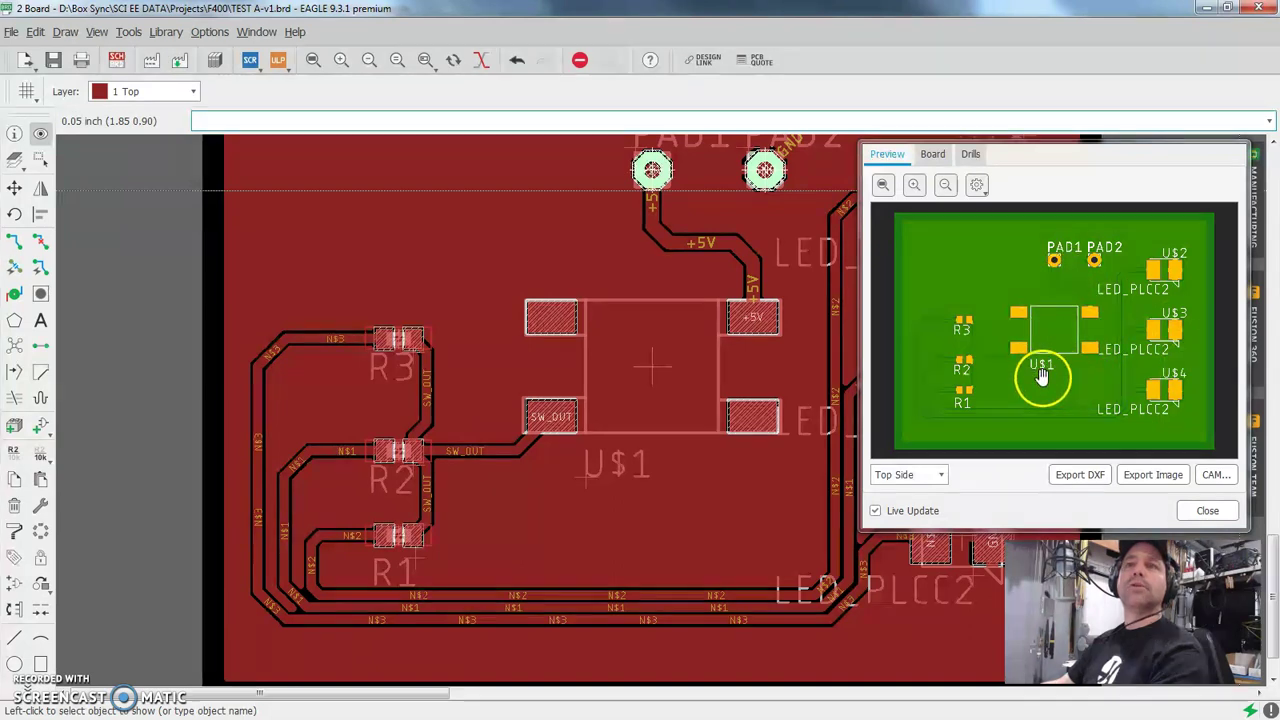
pyautogui.click(1207, 510)
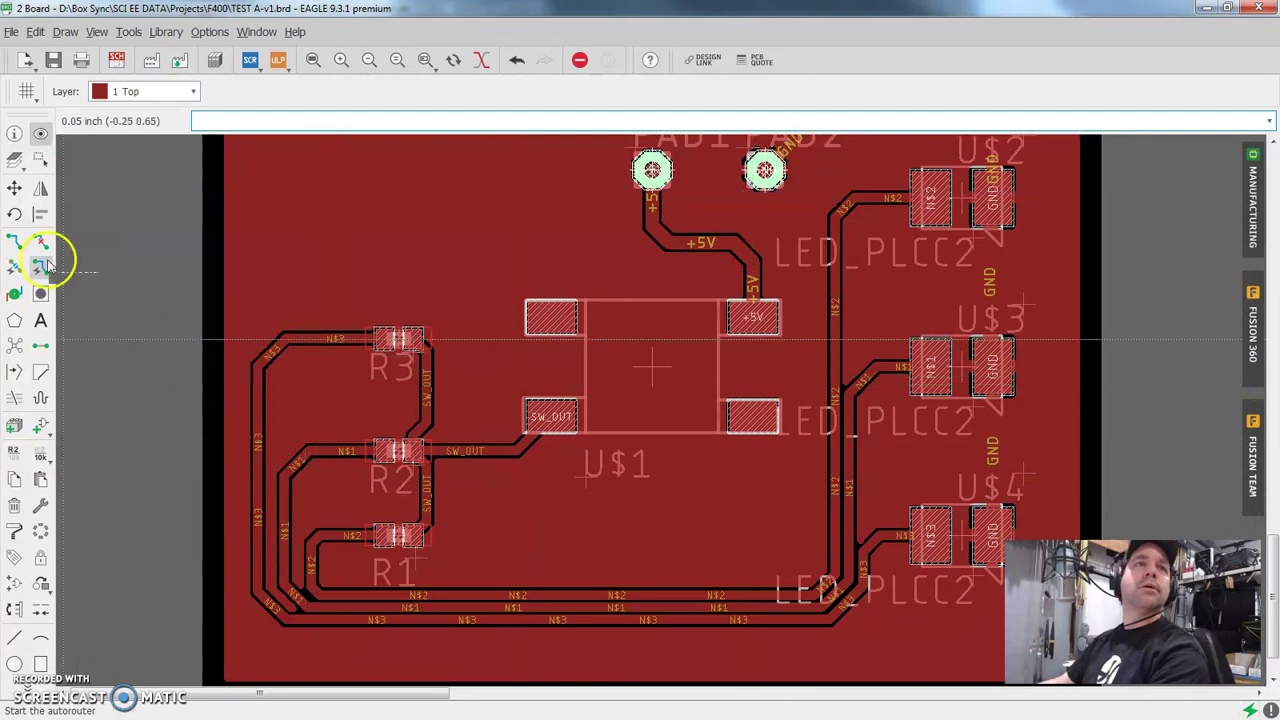
pyautogui.click(40, 133)
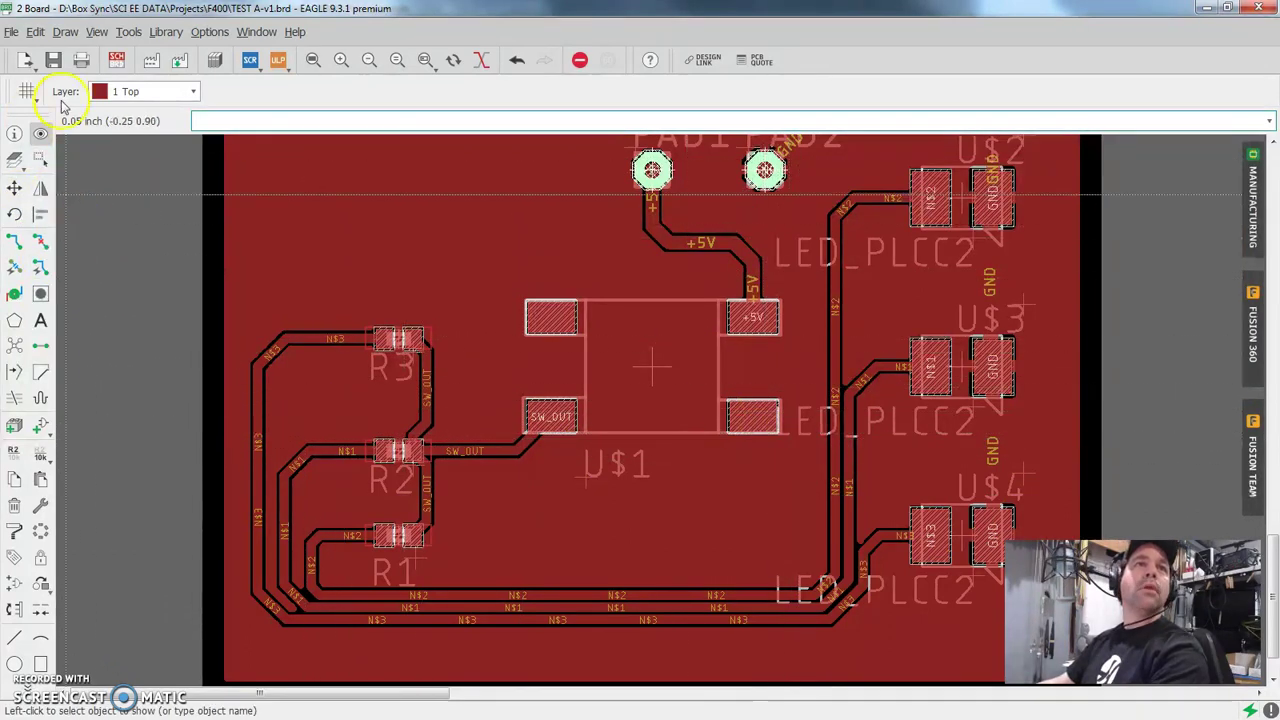
# In the schematic, rename the switch part U$1 to SW1, then return to the board.
pyautogui.click(117, 60)
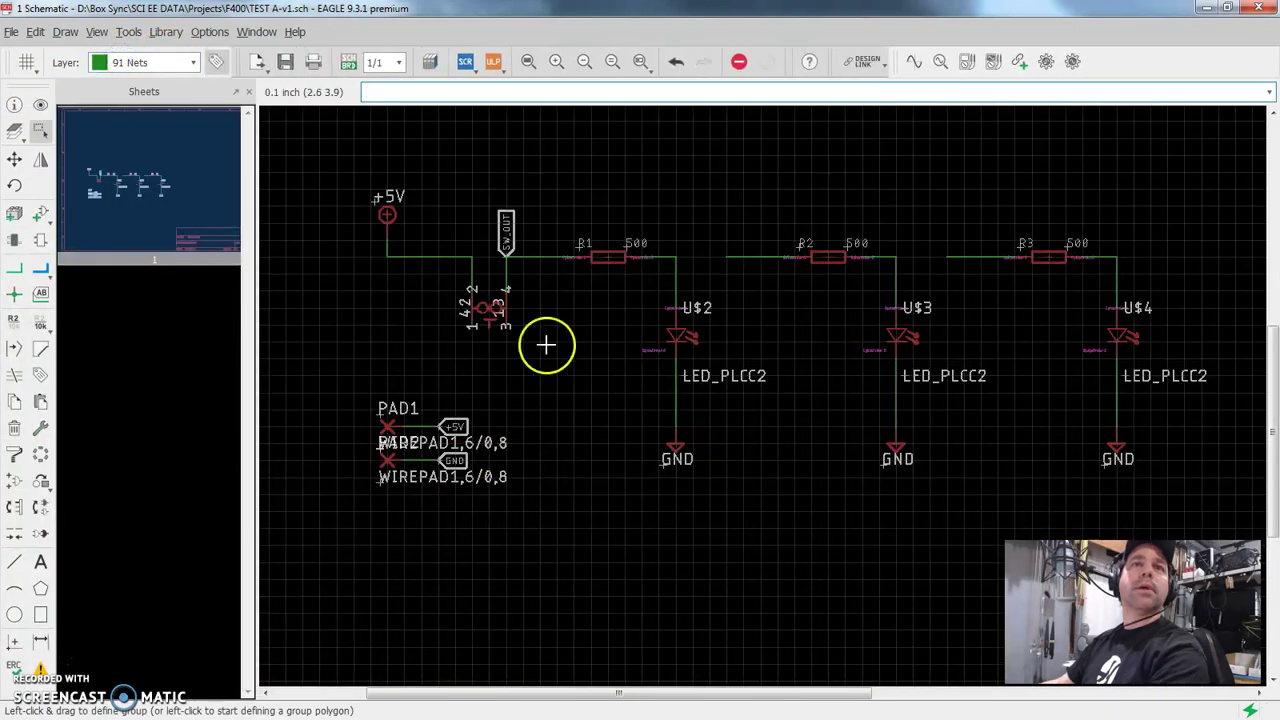
pyautogui.scroll(3, 509, 343)
pyautogui.scroll(1, 409, 277)
pyautogui.scroll(-2, 437, 314)
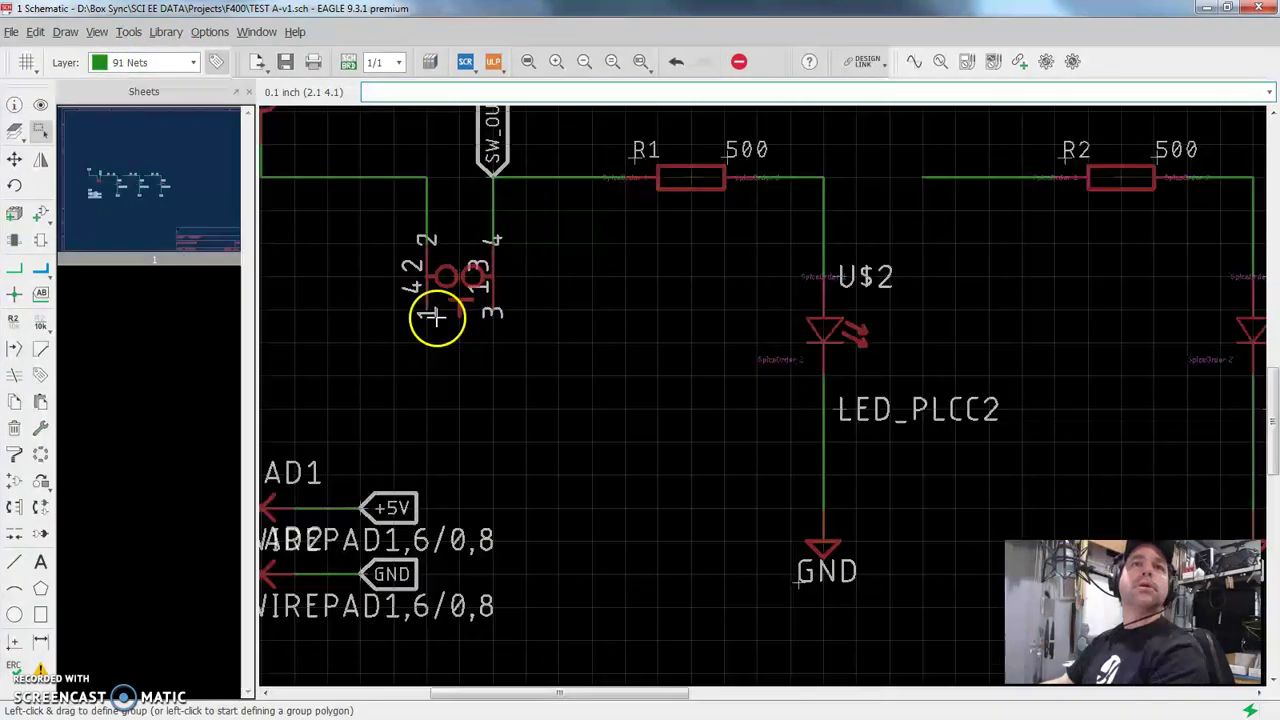
pyautogui.rightClick(465, 288)
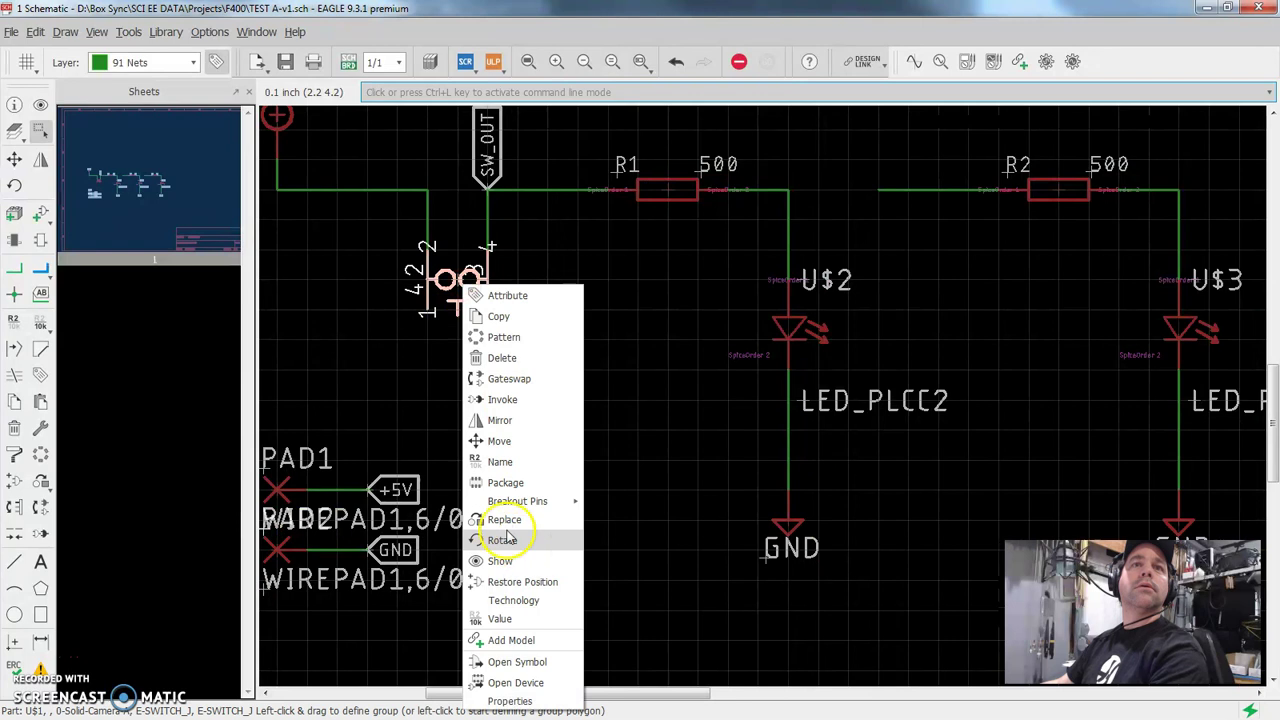
pyautogui.click(505, 461)
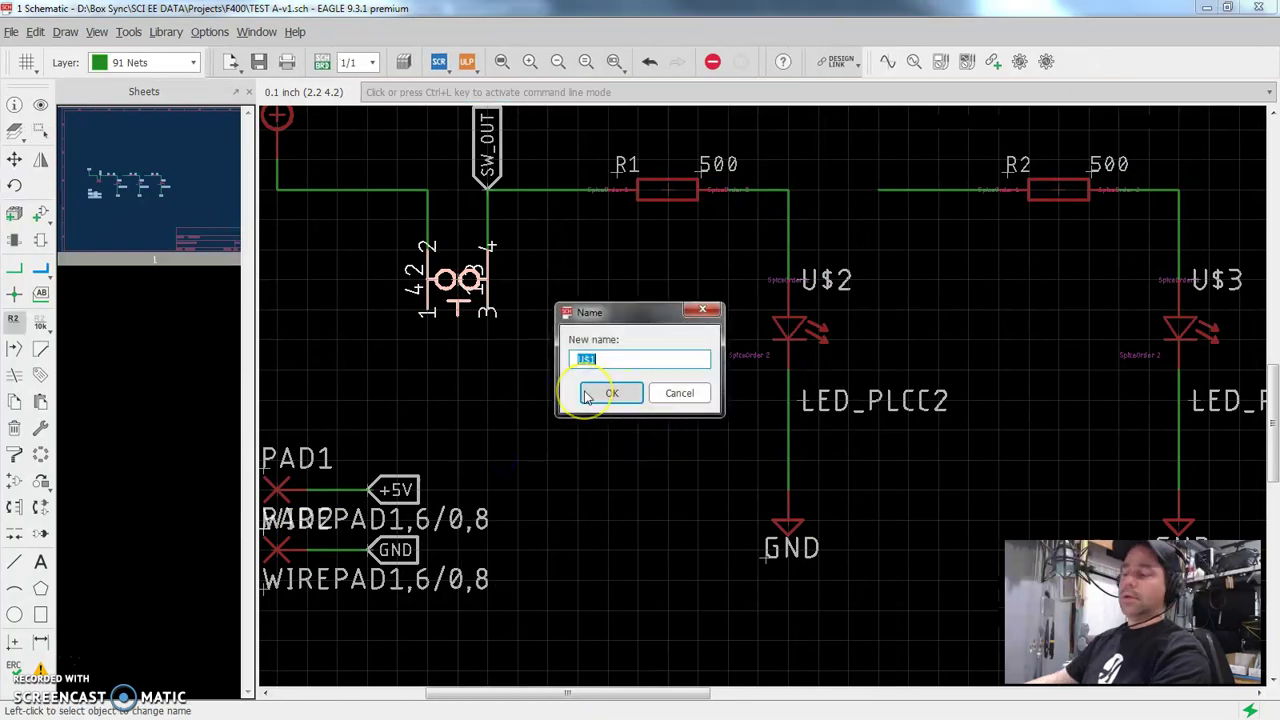
pyautogui.write('SW')
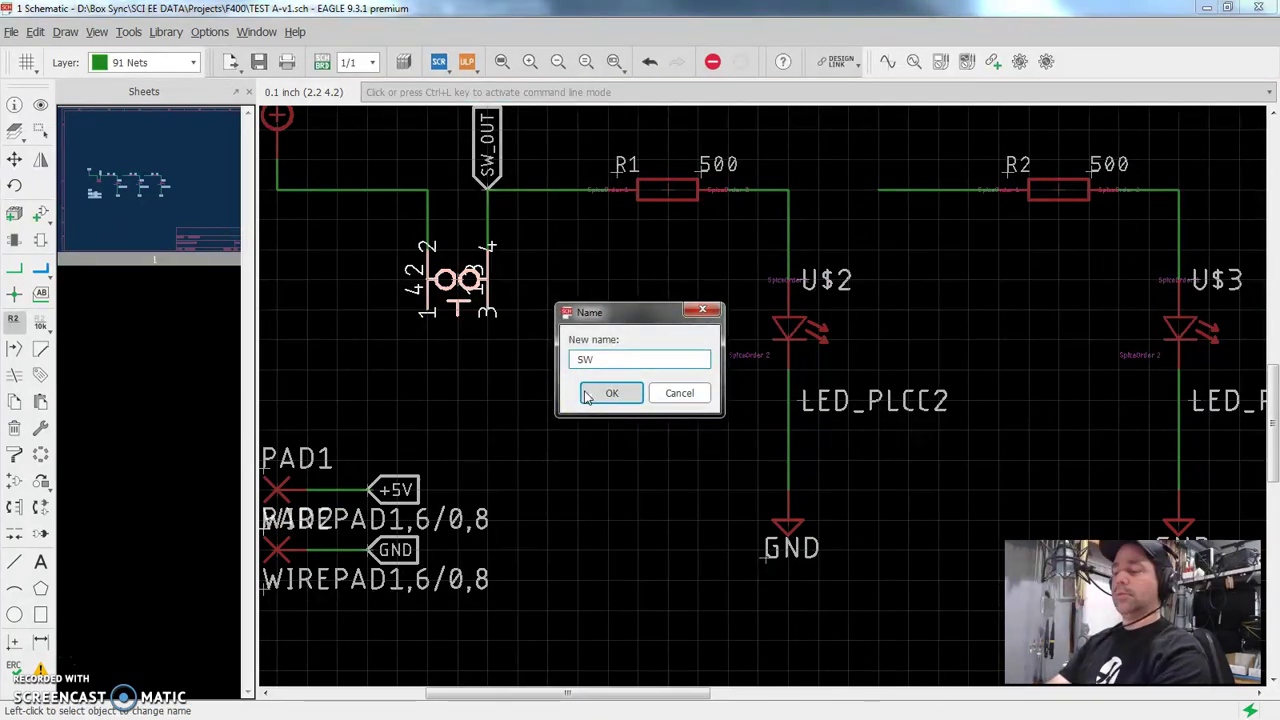
pyautogui.write('1')
pyautogui.click(587, 394)
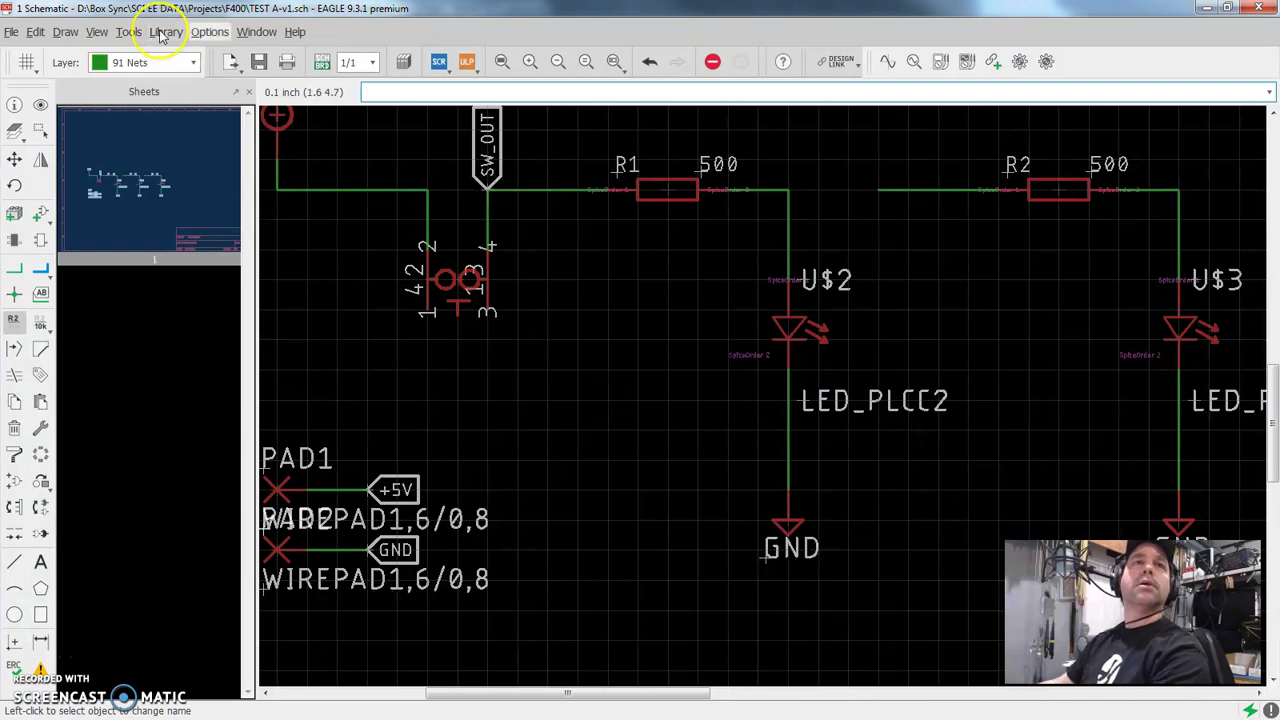
pyautogui.click(337, 62)
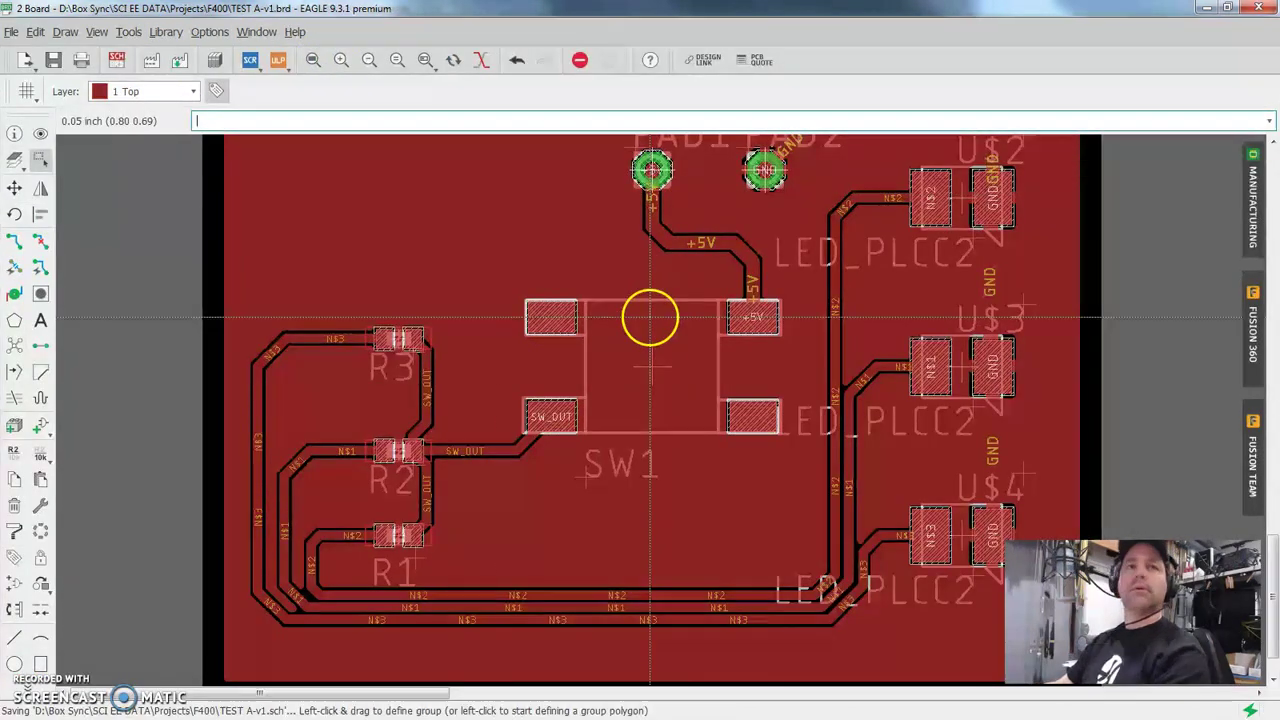
# Move the SW1 name label beside the switch.
pyautogui.scroll(-1, 650, 318)
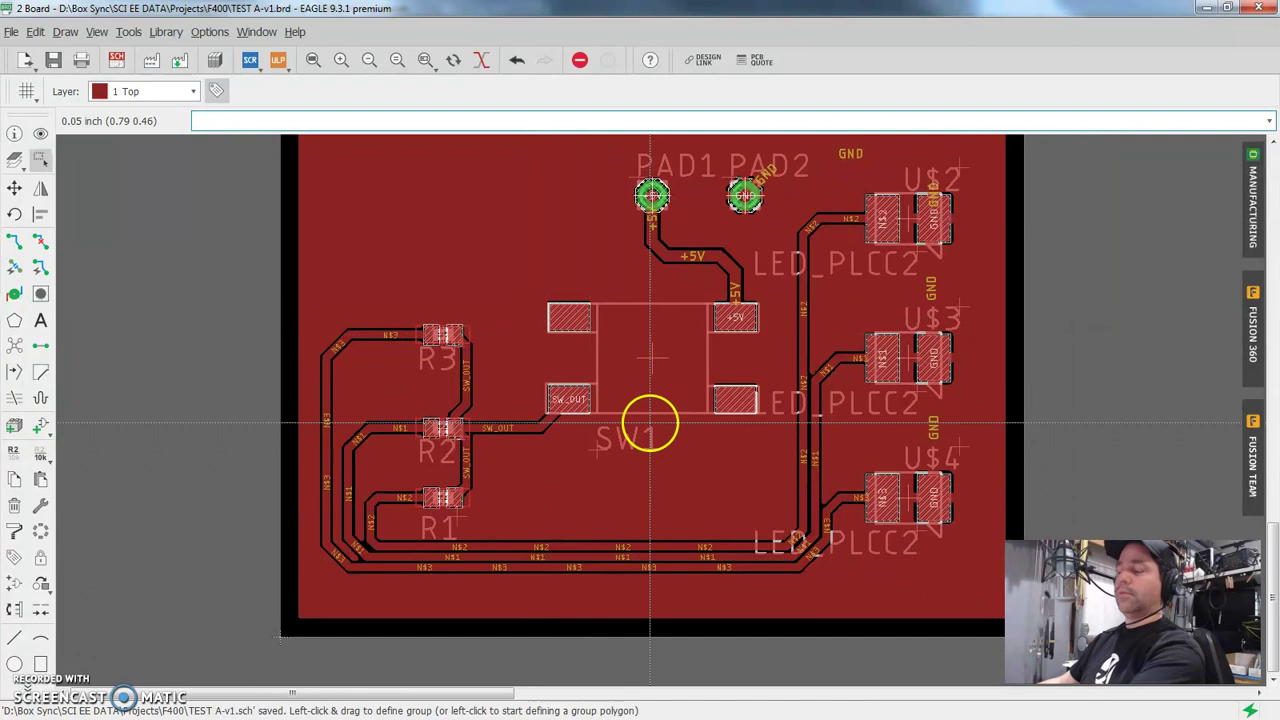
pyautogui.click(14, 187)
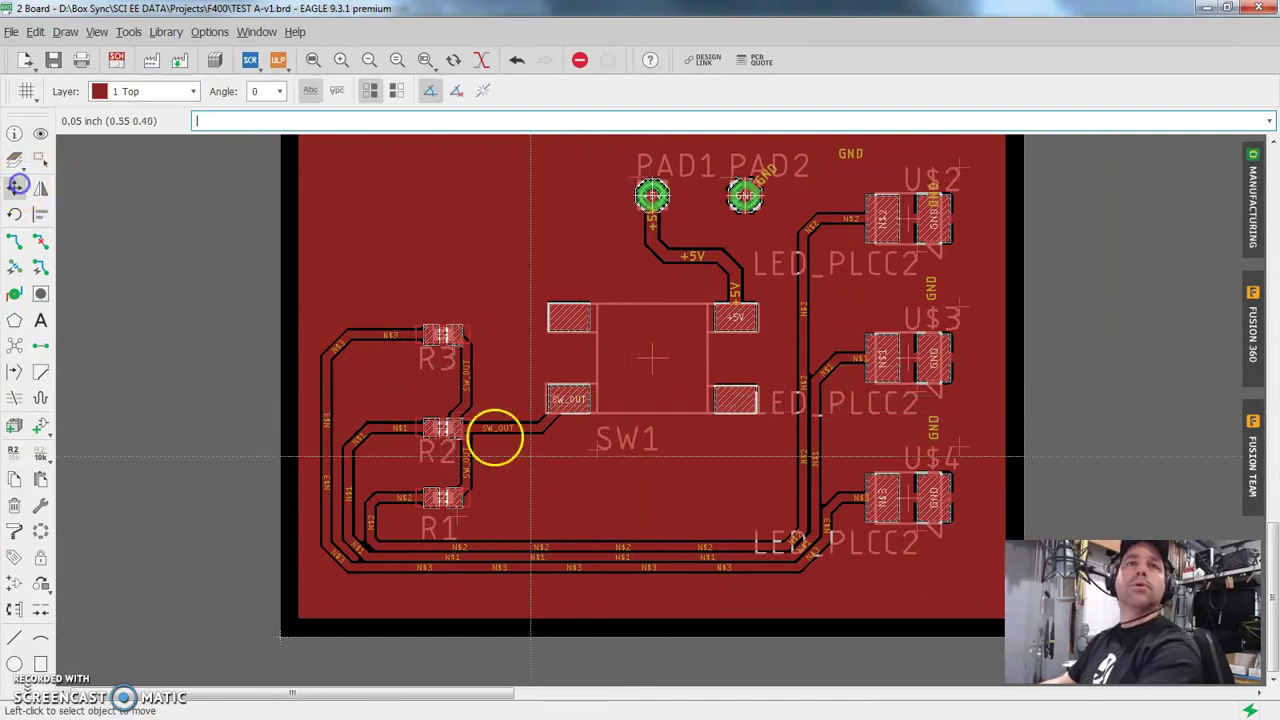
pyautogui.click(595, 450)
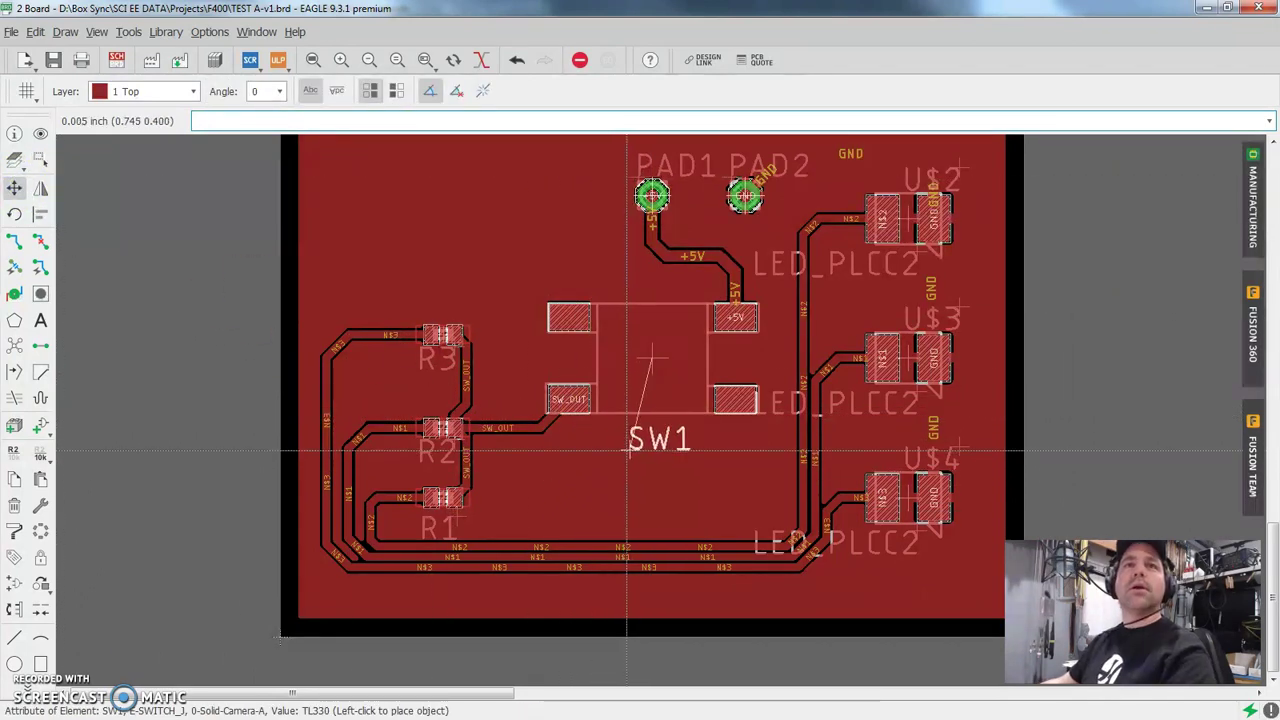
pyautogui.click(627, 451)
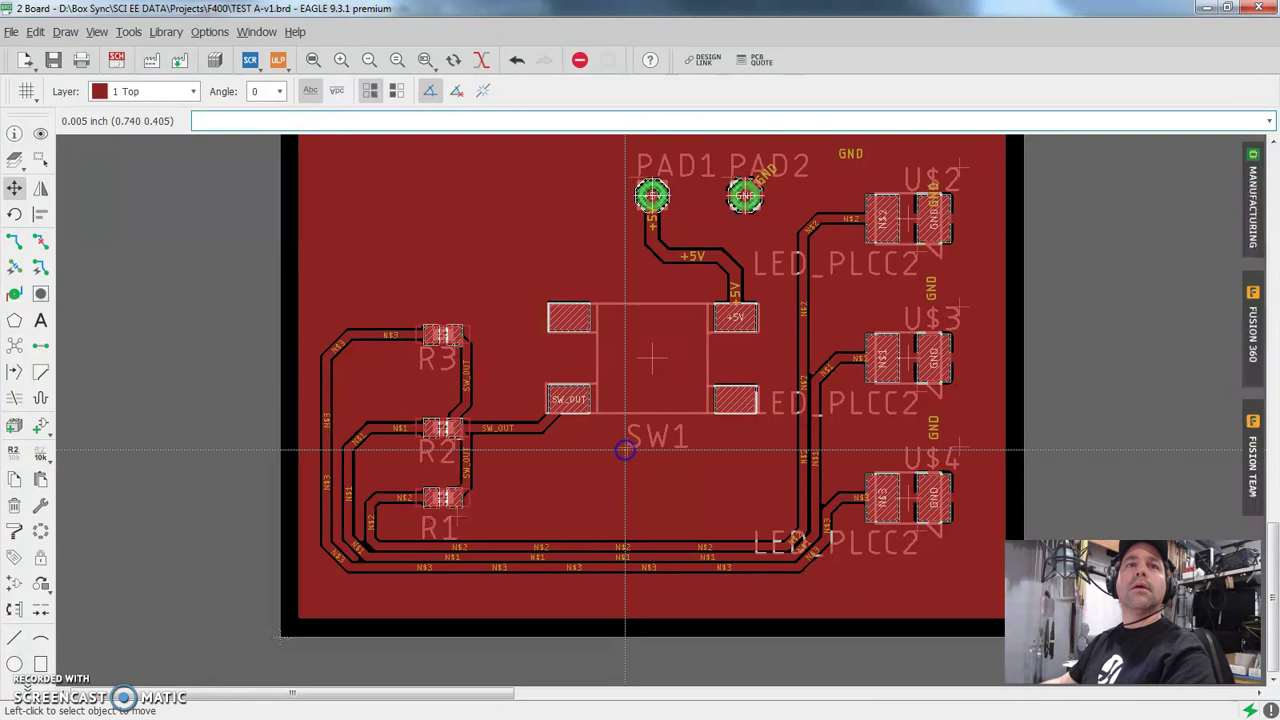
# Place the R1, R2 and R3 name labels just right of their resistors.
pyautogui.click(456, 522)
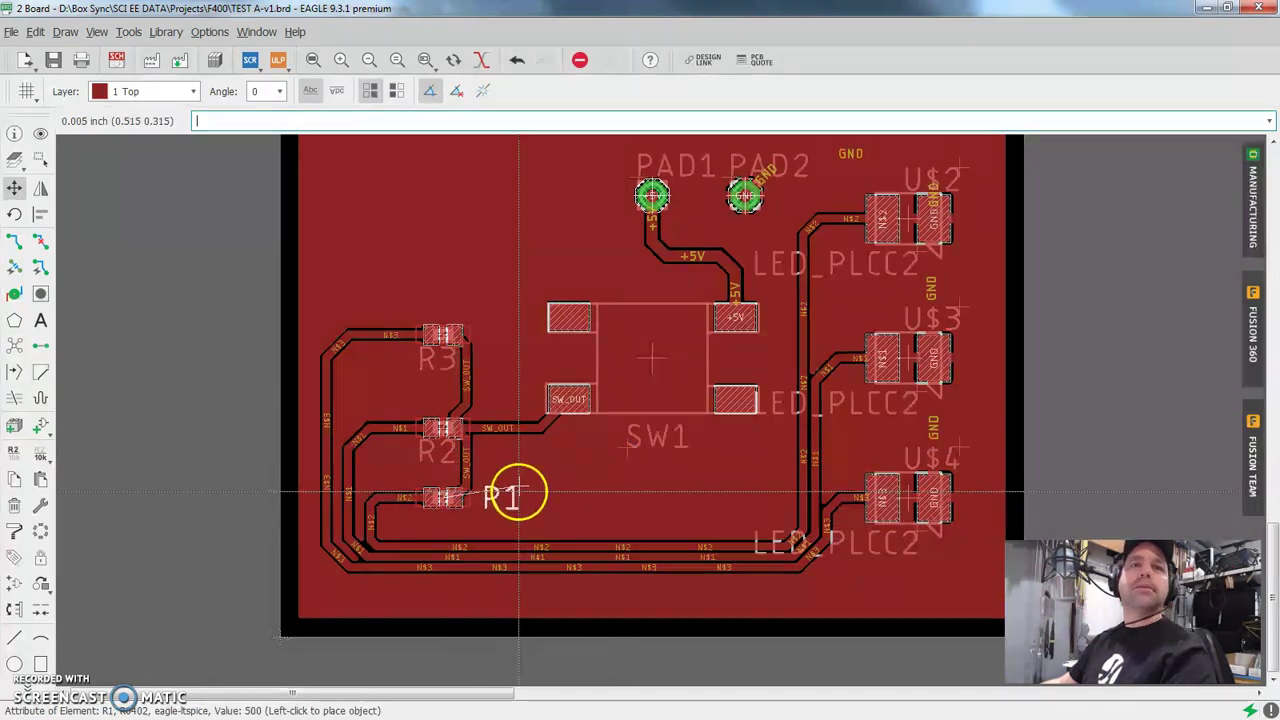
pyautogui.click(517, 491)
pyautogui.click(451, 445)
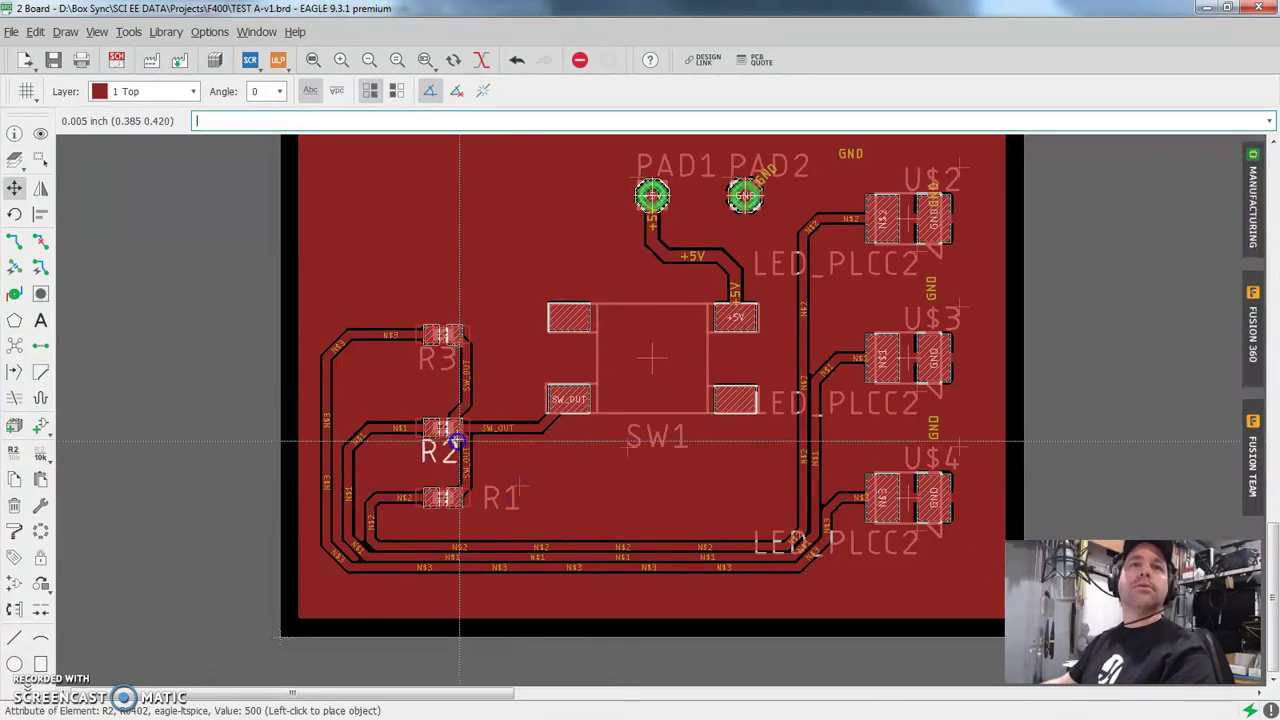
pyautogui.click(517, 428)
pyautogui.scroll(4, 495, 428)
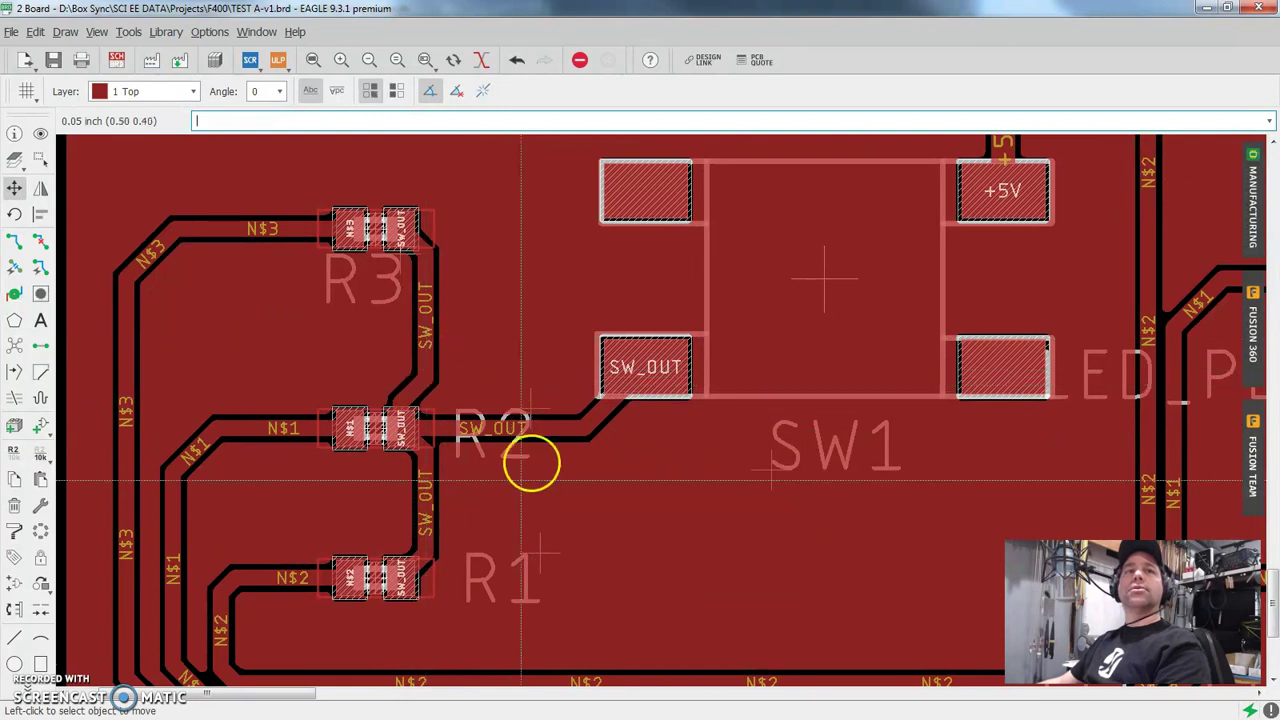
pyautogui.click(398, 252)
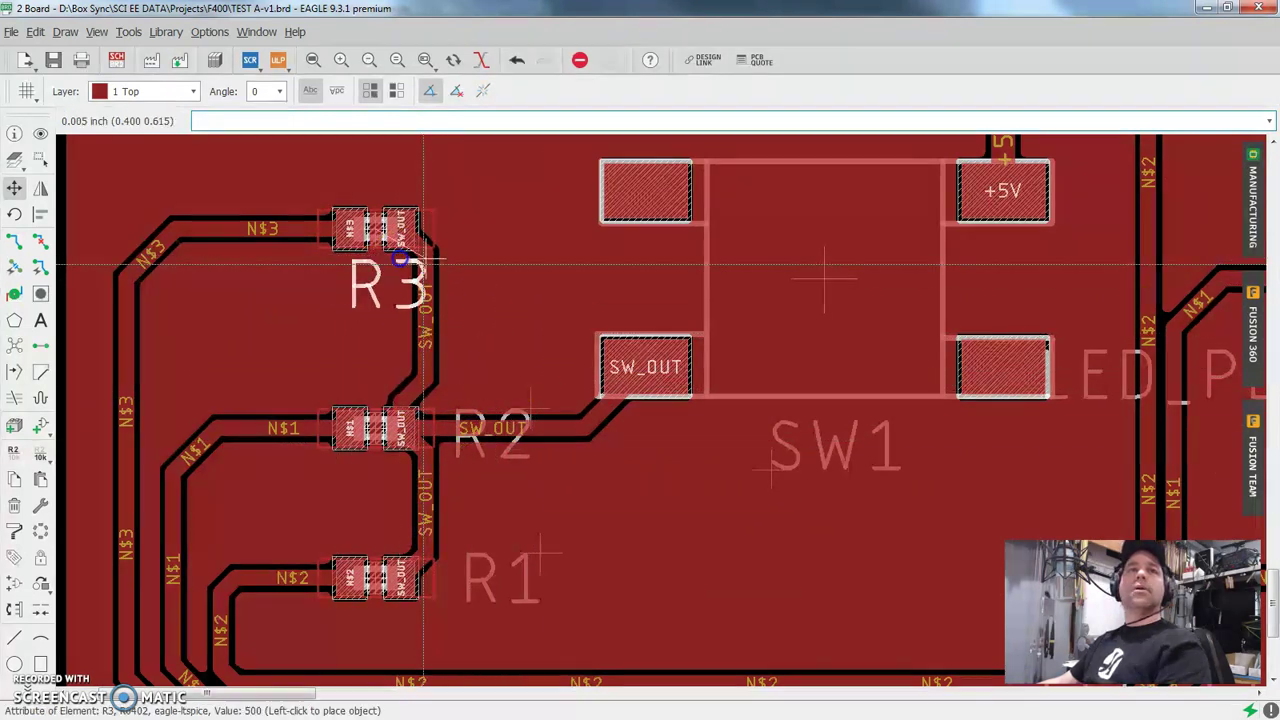
pyautogui.click(527, 211)
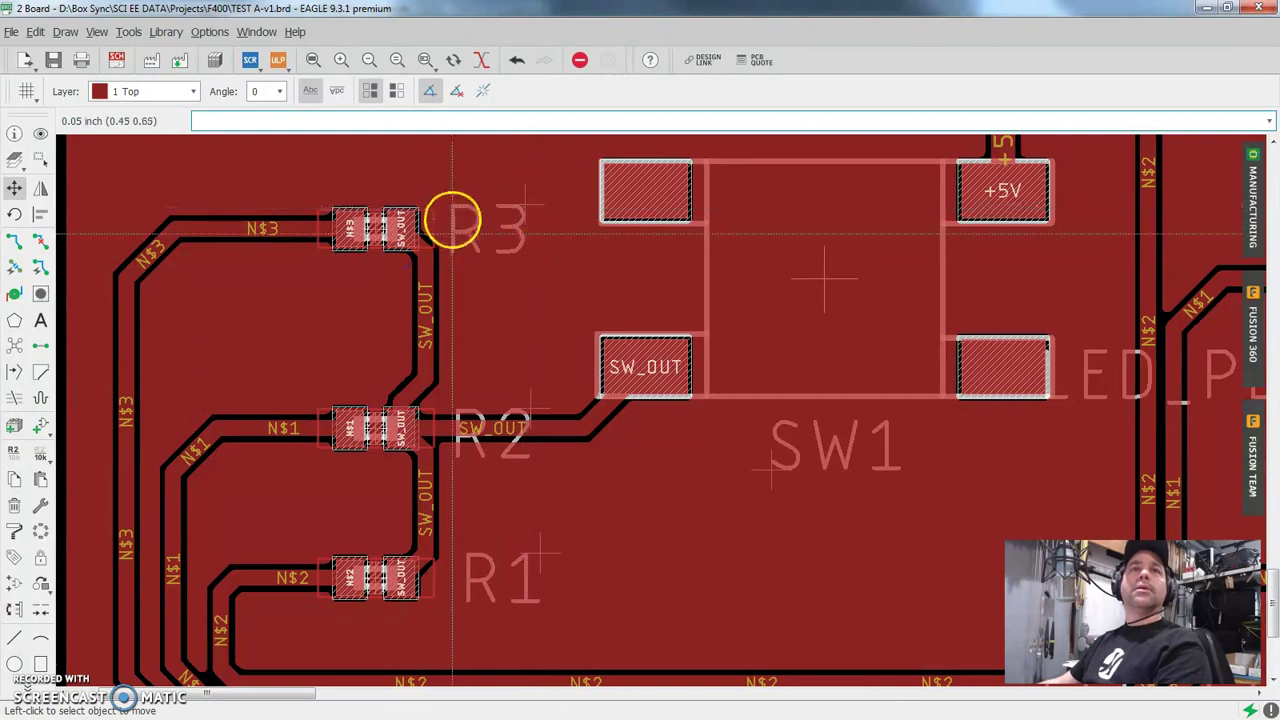
pyautogui.scroll(1, 452, 238)
pyautogui.scroll(1, 454, 238)
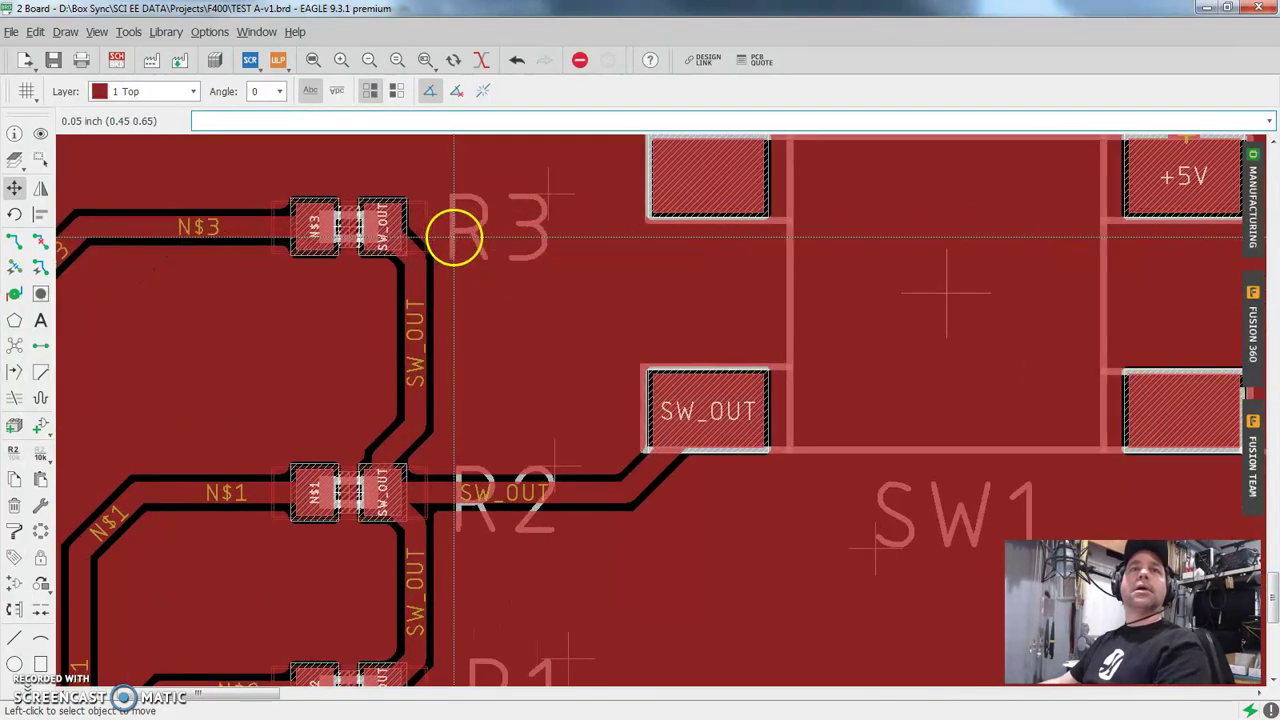
# Set the R3 name label's text ratio to 15% in its Properties.
pyautogui.rightClick(546, 197)
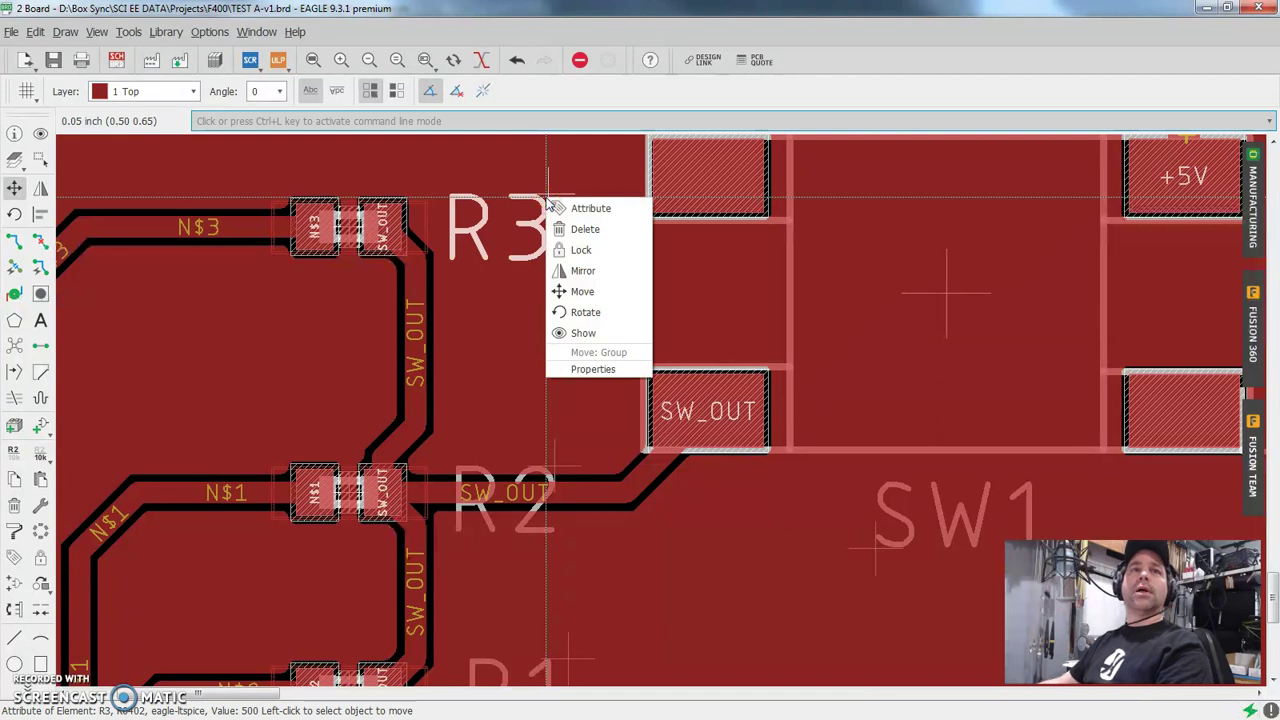
pyautogui.click(593, 369)
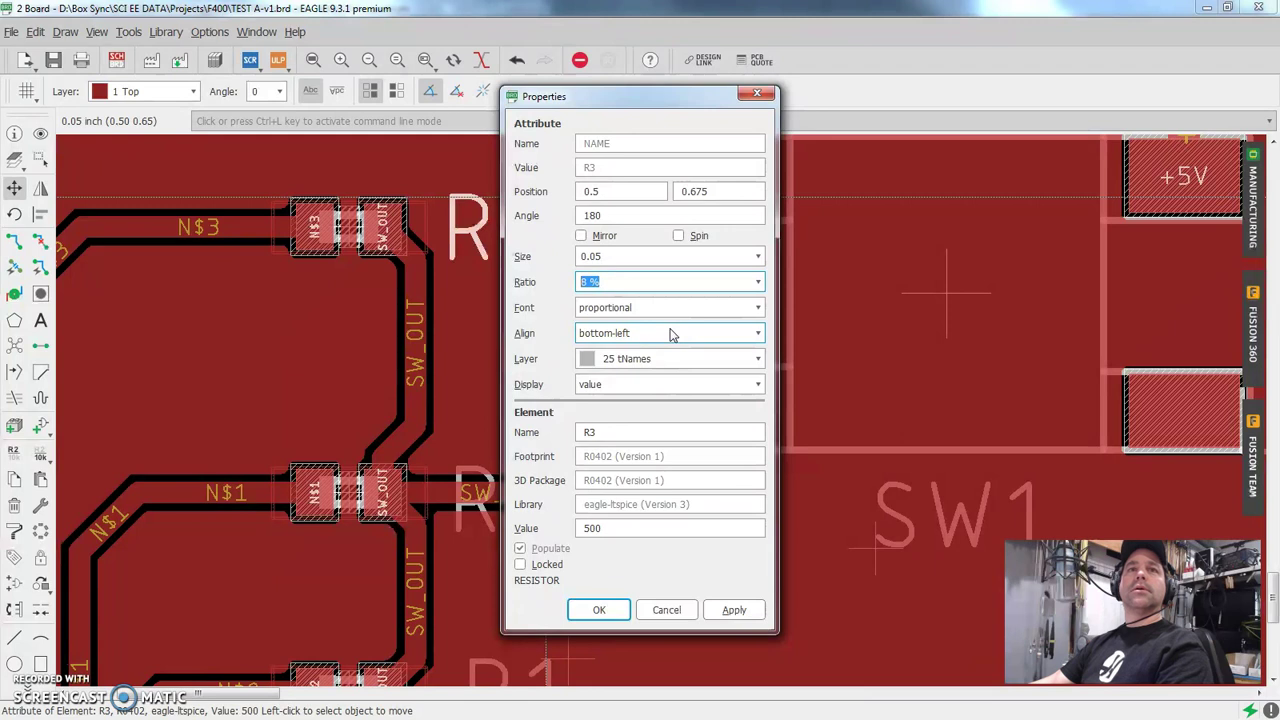
pyautogui.click(738, 612)
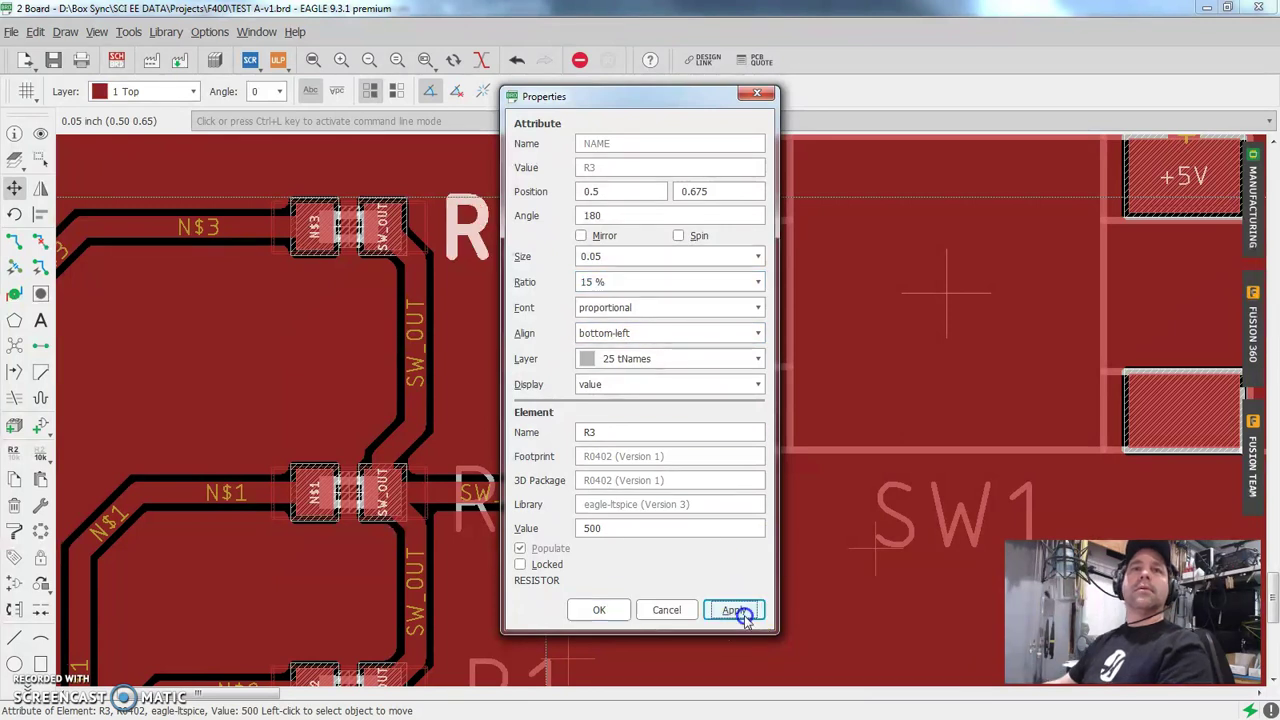
pyautogui.moveTo(636, 106); pyautogui.dragTo(870, 101)
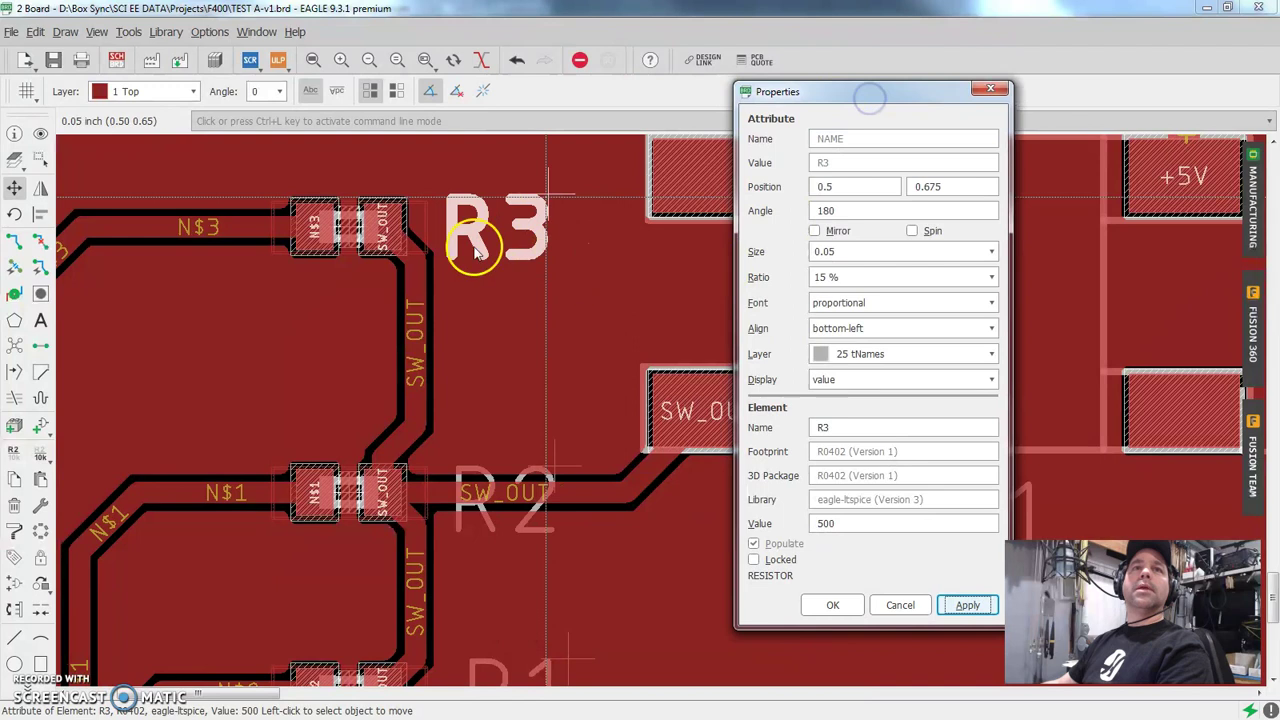
pyautogui.click(849, 614)
pyautogui.scroll(-3, 606, 544)
pyautogui.moveTo(606, 544); pyautogui.dragTo(384, 483, button='middle')
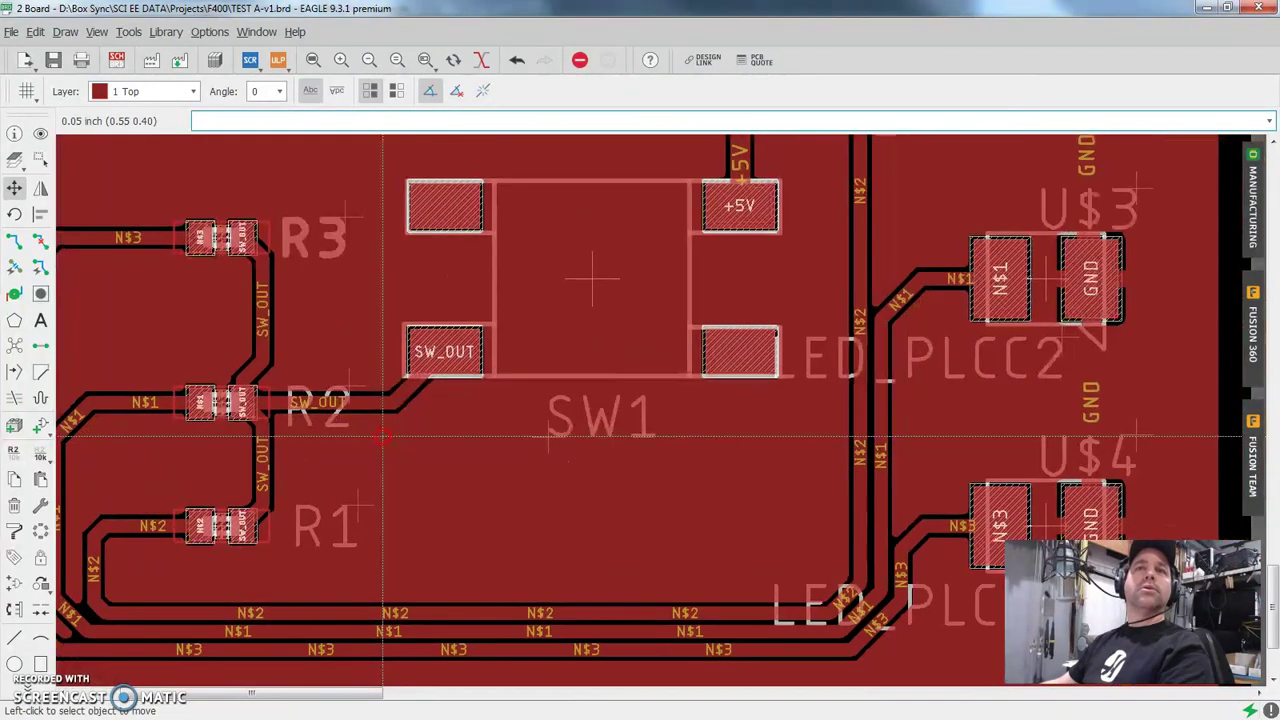
# Copy R3's label style, excluding angle, onto the R1, R2 and SW1 labels.
pyautogui.click(15, 534)
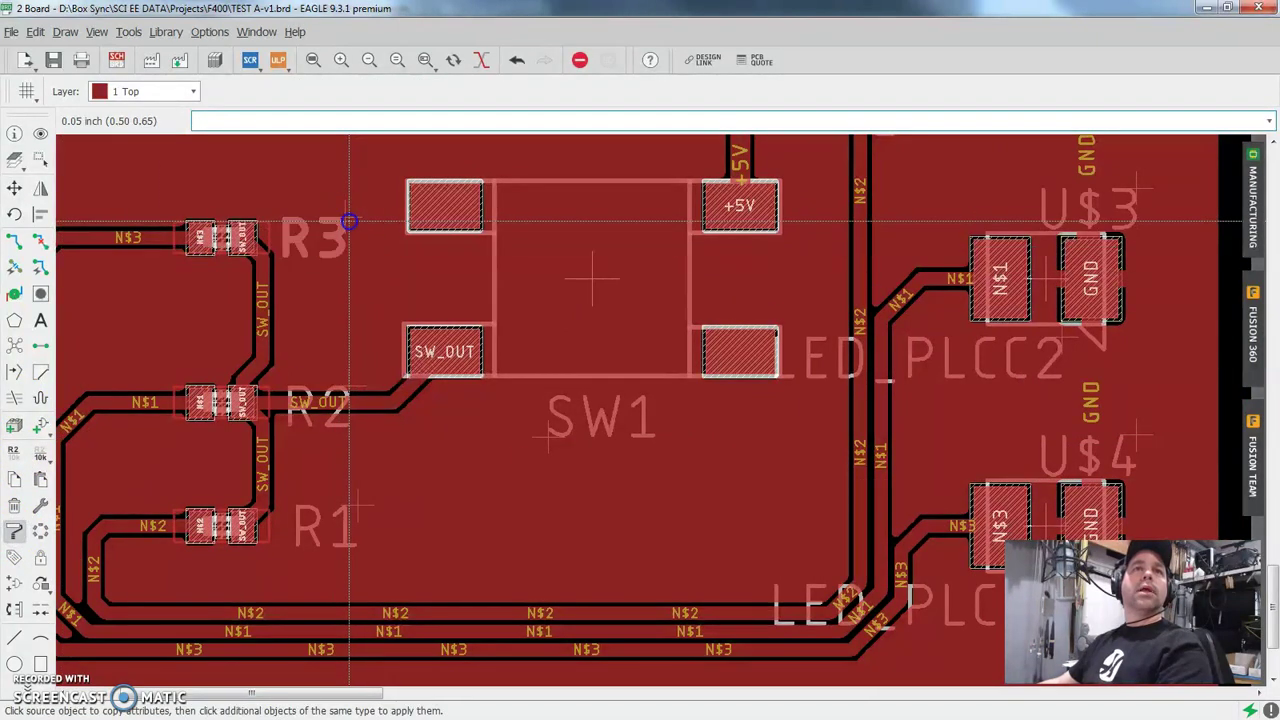
pyautogui.click(350, 228)
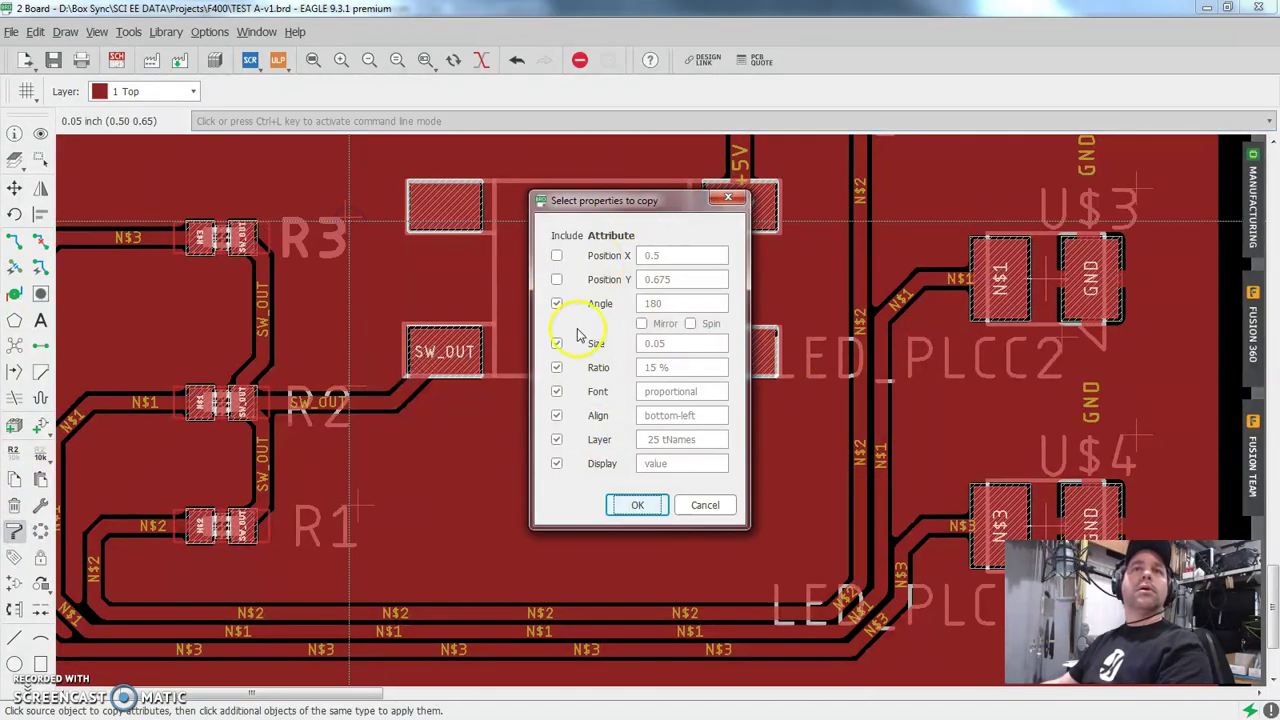
pyautogui.click(557, 305)
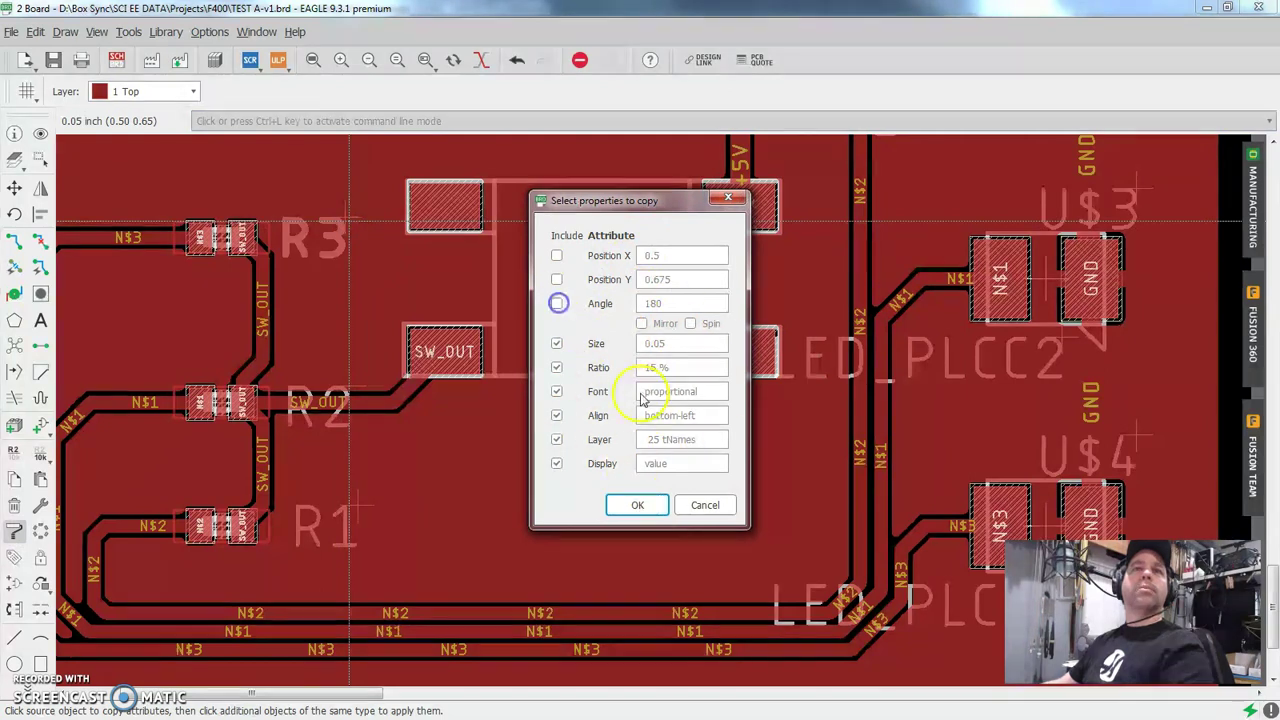
pyautogui.click(638, 505)
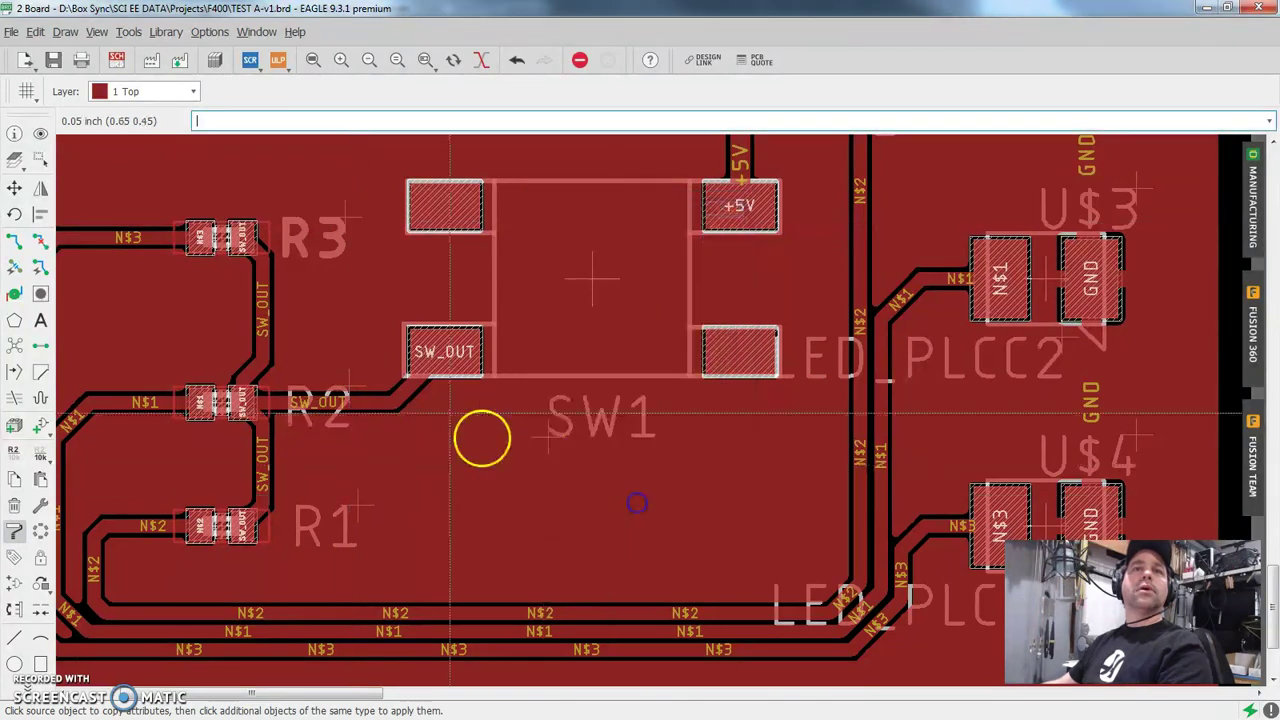
pyautogui.click(364, 509)
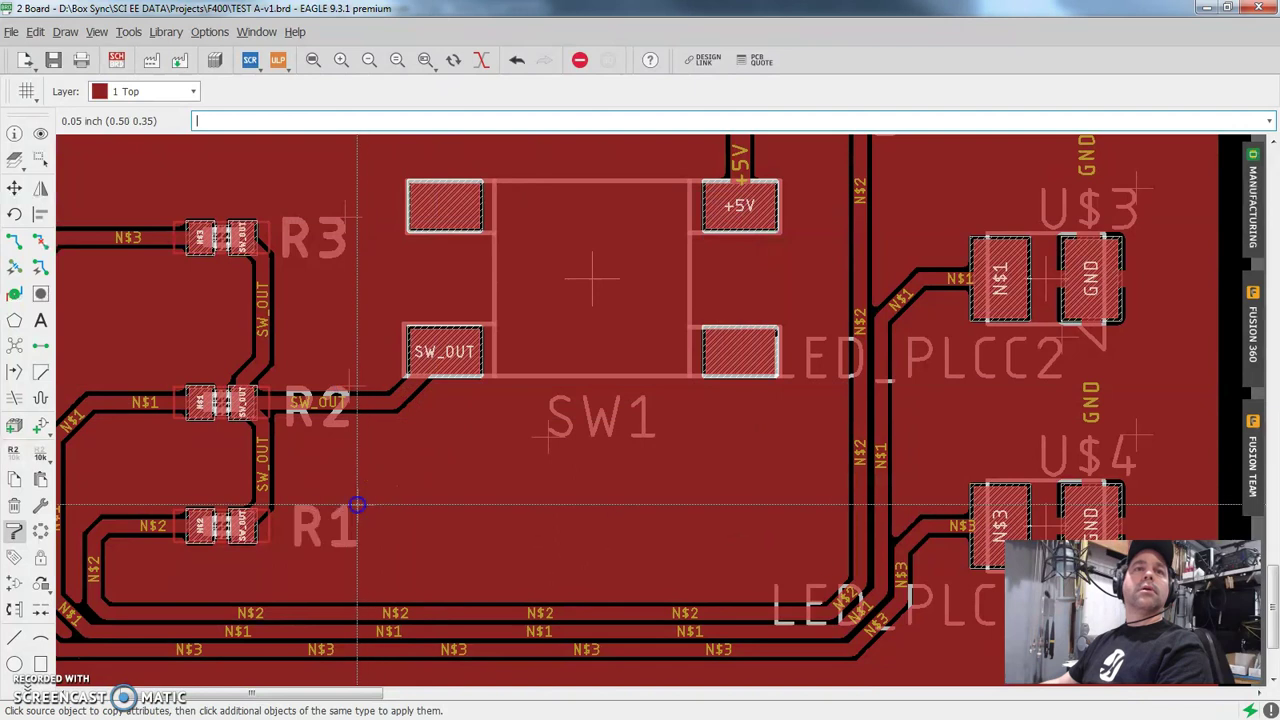
pyautogui.click(608, 408)
pyautogui.click(545, 440)
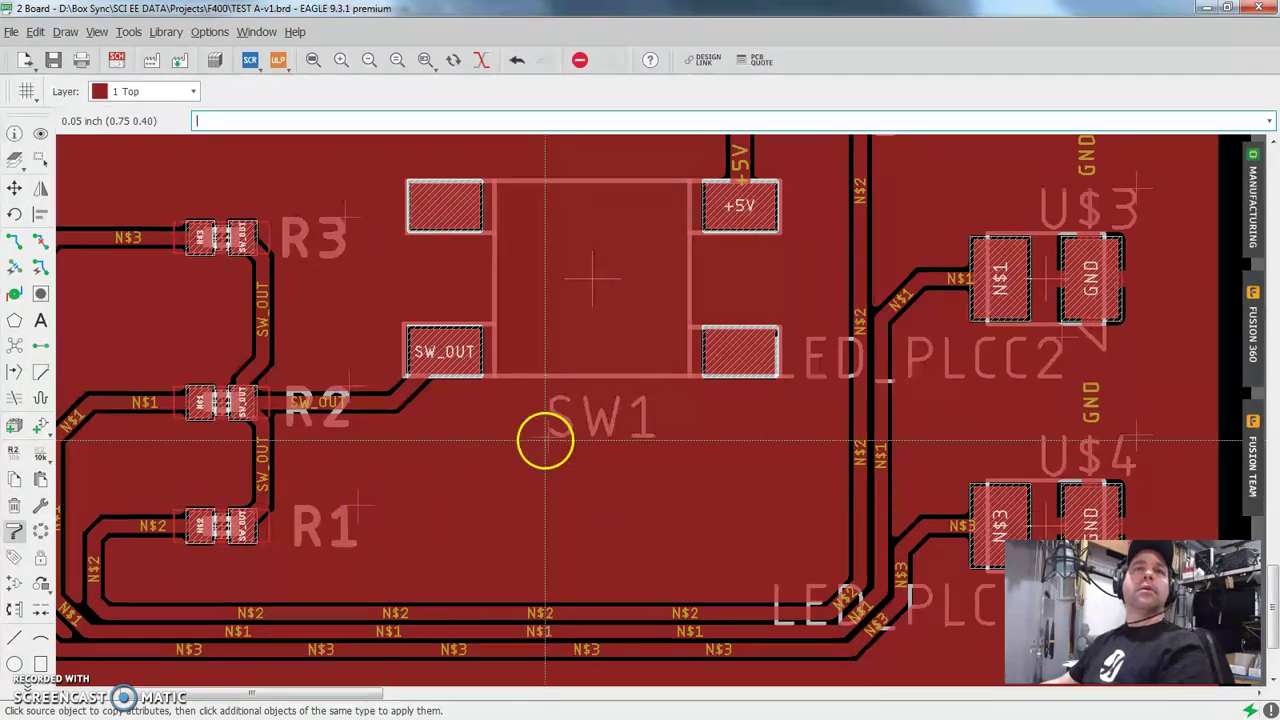
# Apply the same style to the U$3, U$4, PAD1 and PAD2 labels and save TEST A-v1.brd.
pyautogui.click(1142, 193)
pyautogui.moveTo(917, 394); pyautogui.dragTo(646, 222, button='middle')
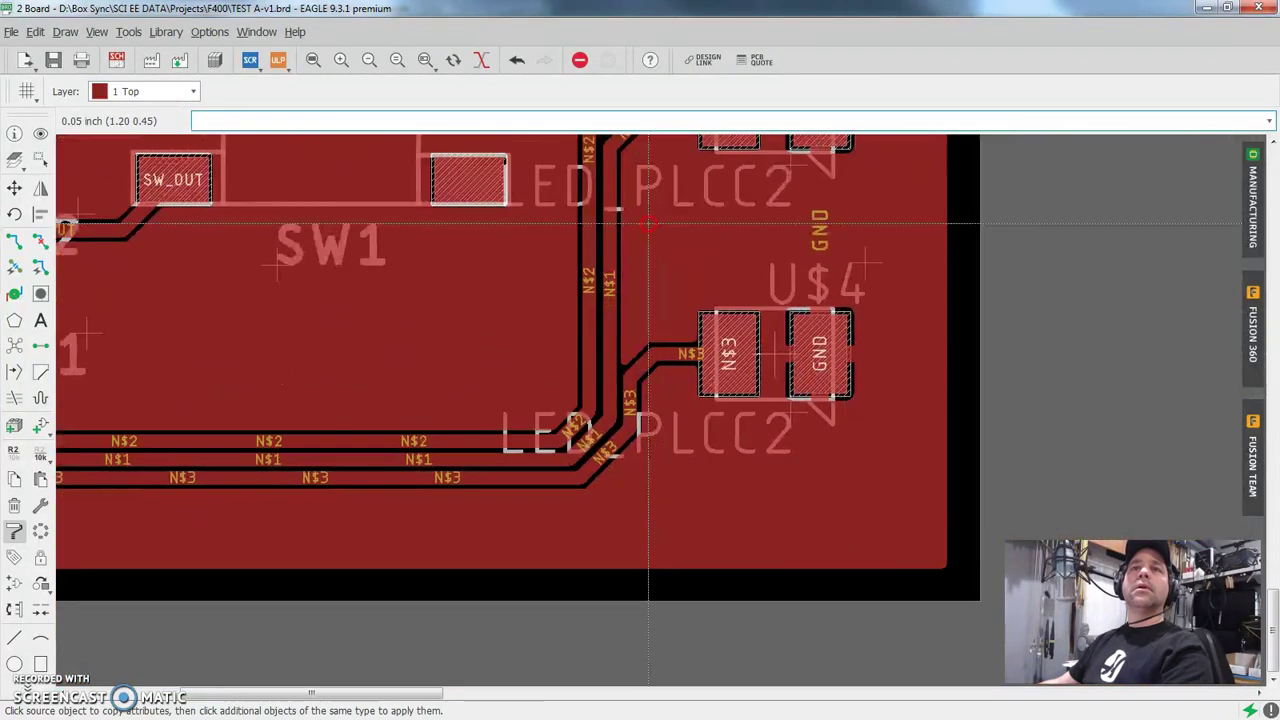
pyautogui.click(866, 261)
pyautogui.moveTo(681, 271); pyautogui.dragTo(650, 680, button='middle')
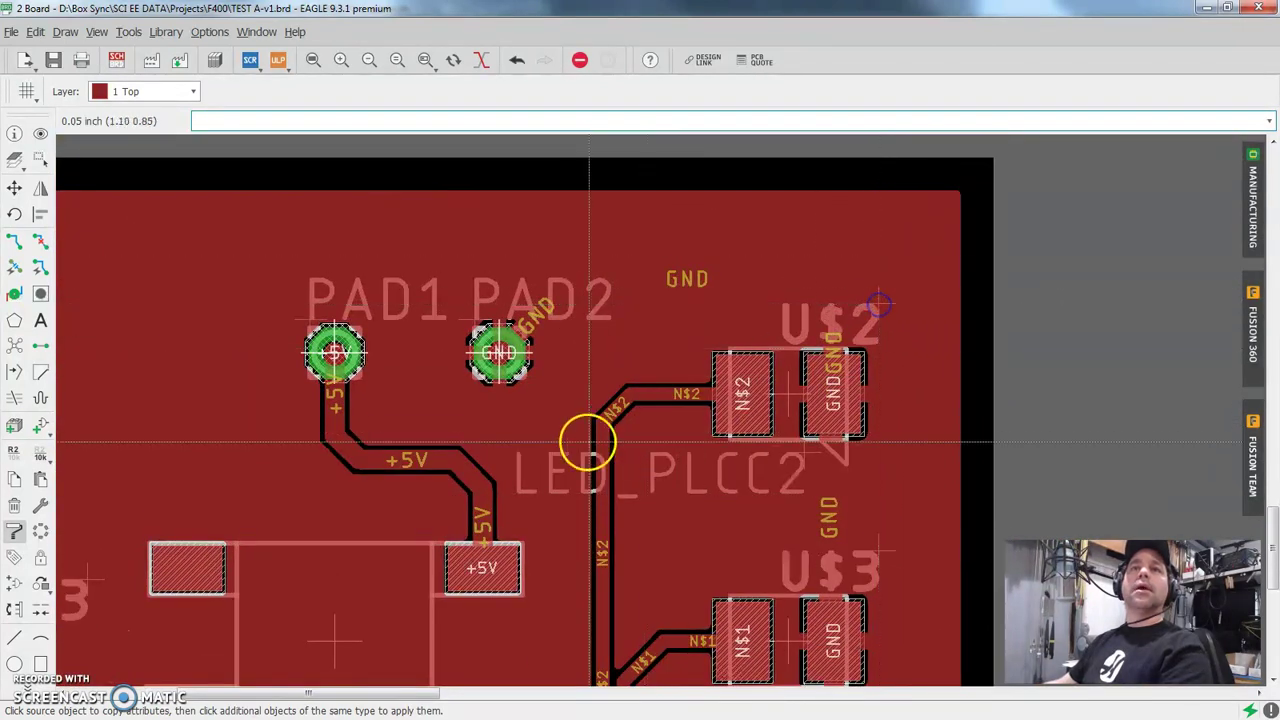
pyautogui.scroll(-2, 595, 490)
pyautogui.moveTo(589, 494); pyautogui.dragTo(700, 470, button='middle')
pyautogui.scroll(-1, 517, 331)
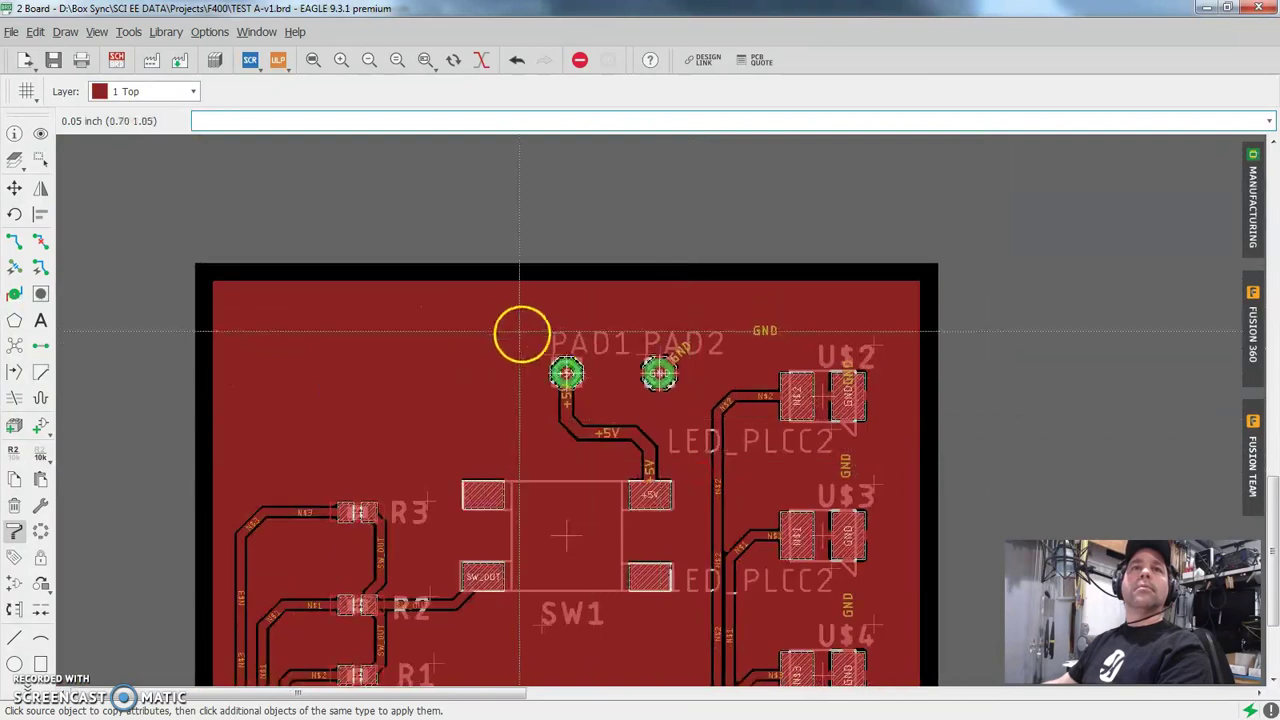
pyautogui.click(643, 343)
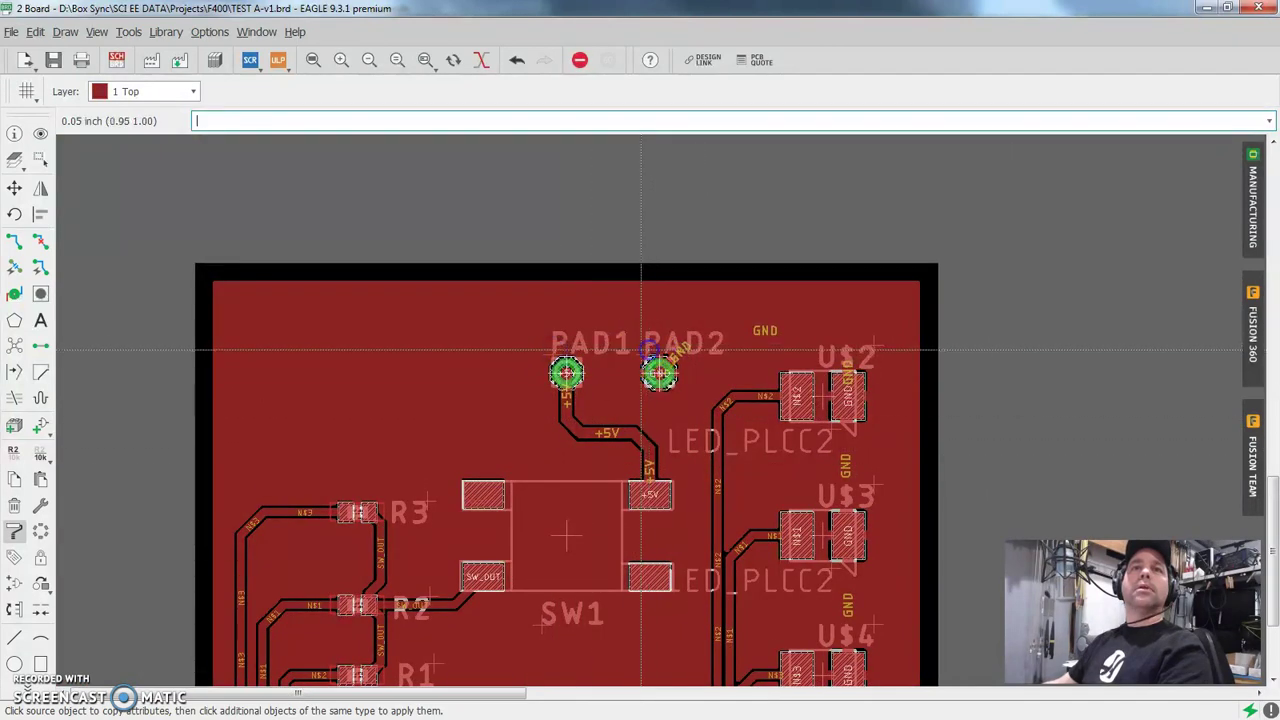
pyautogui.click(477, 416)
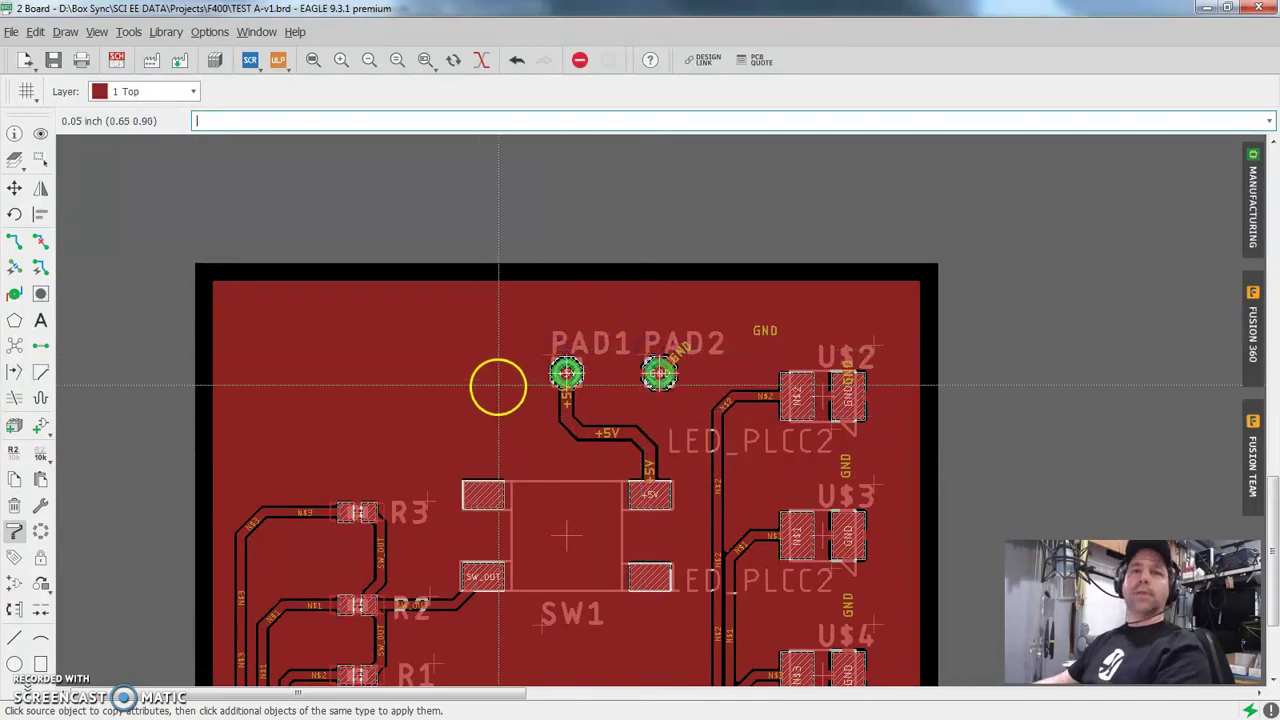
pyautogui.hotkey('ctrl', 's')
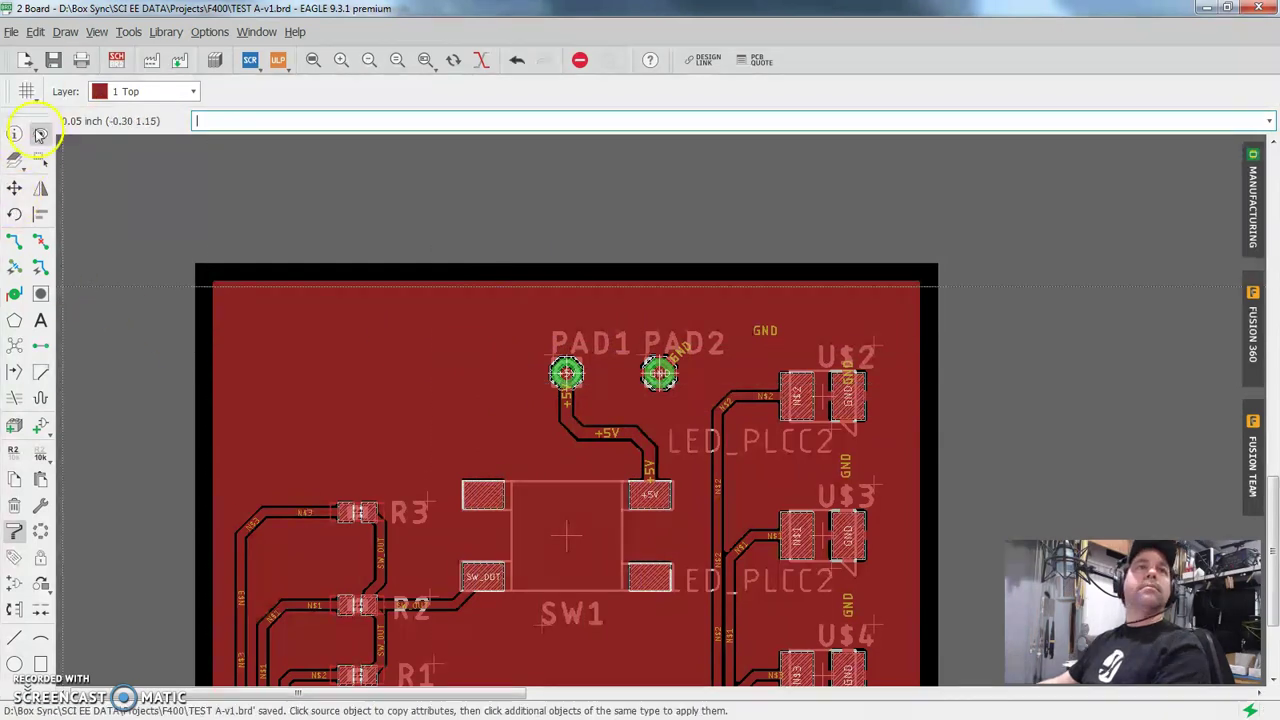
# In the schematic, rename the PAD1 wire pad to +5VDC.
pyautogui.click(116, 60)
pyautogui.scroll(1, 452, 491)
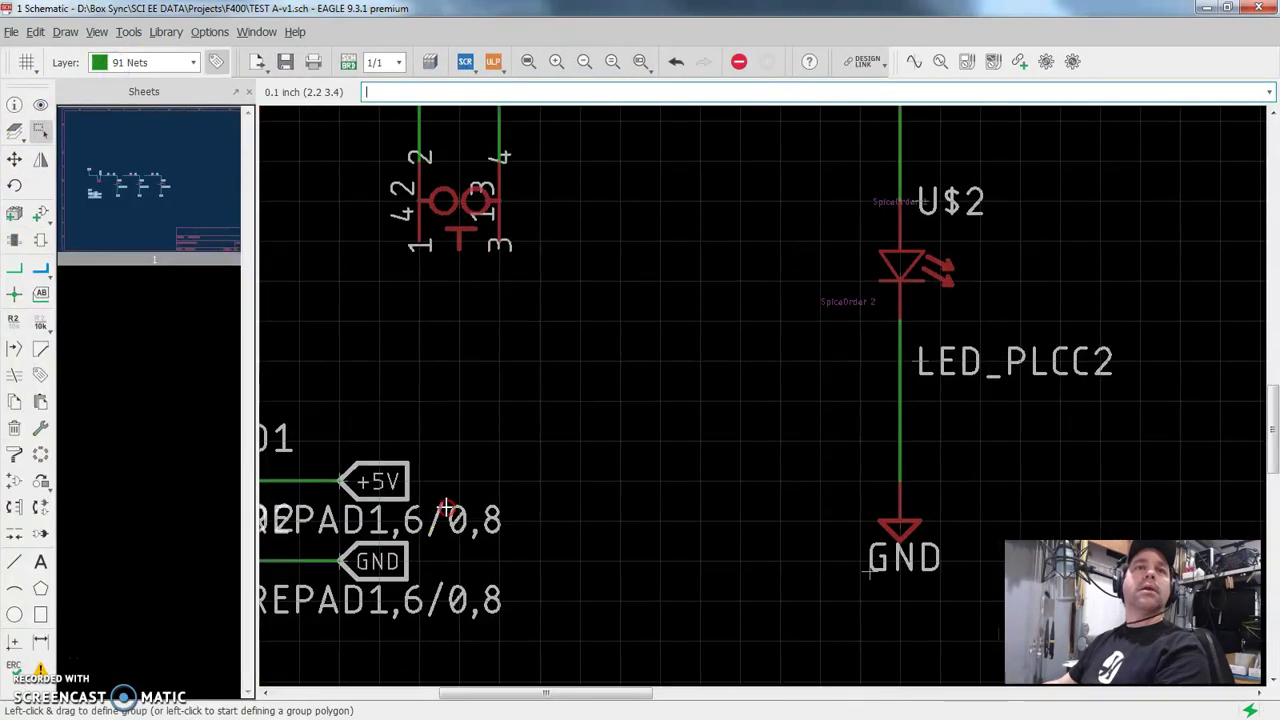
pyautogui.moveTo(452, 491); pyautogui.dragTo(855, 450, button='middle')
pyautogui.rightClick(637, 430)
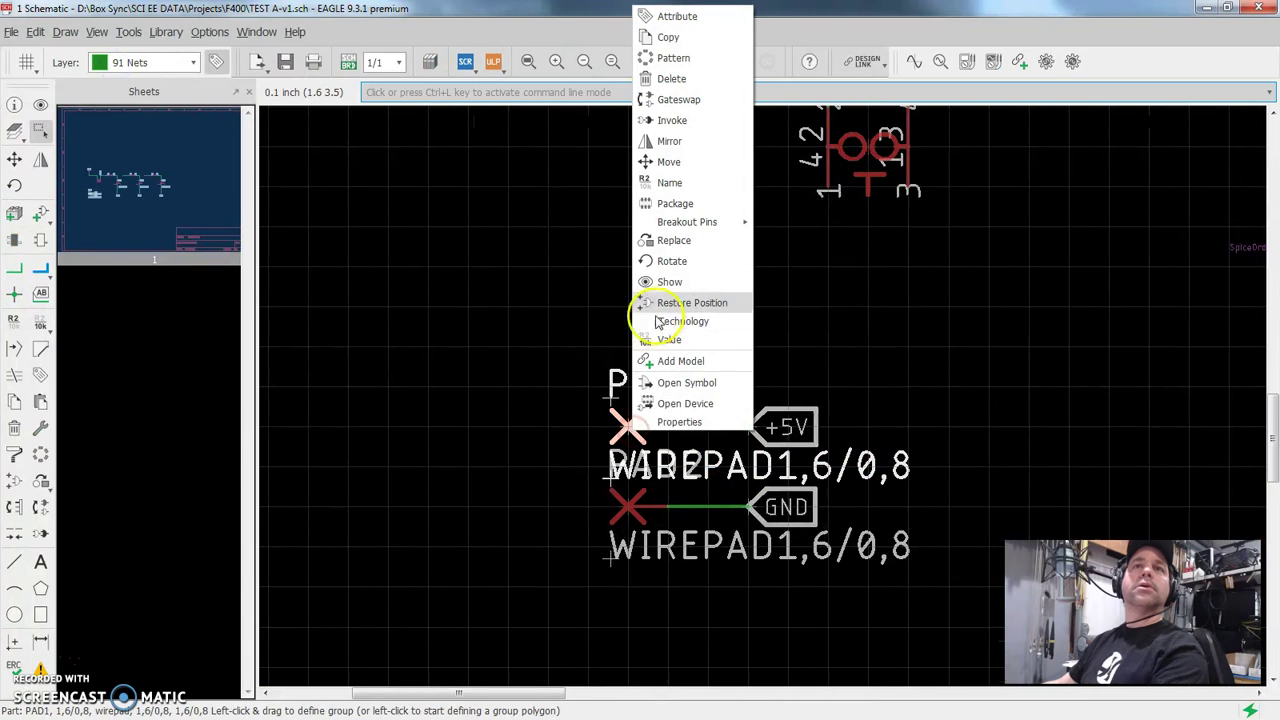
pyautogui.click(672, 184)
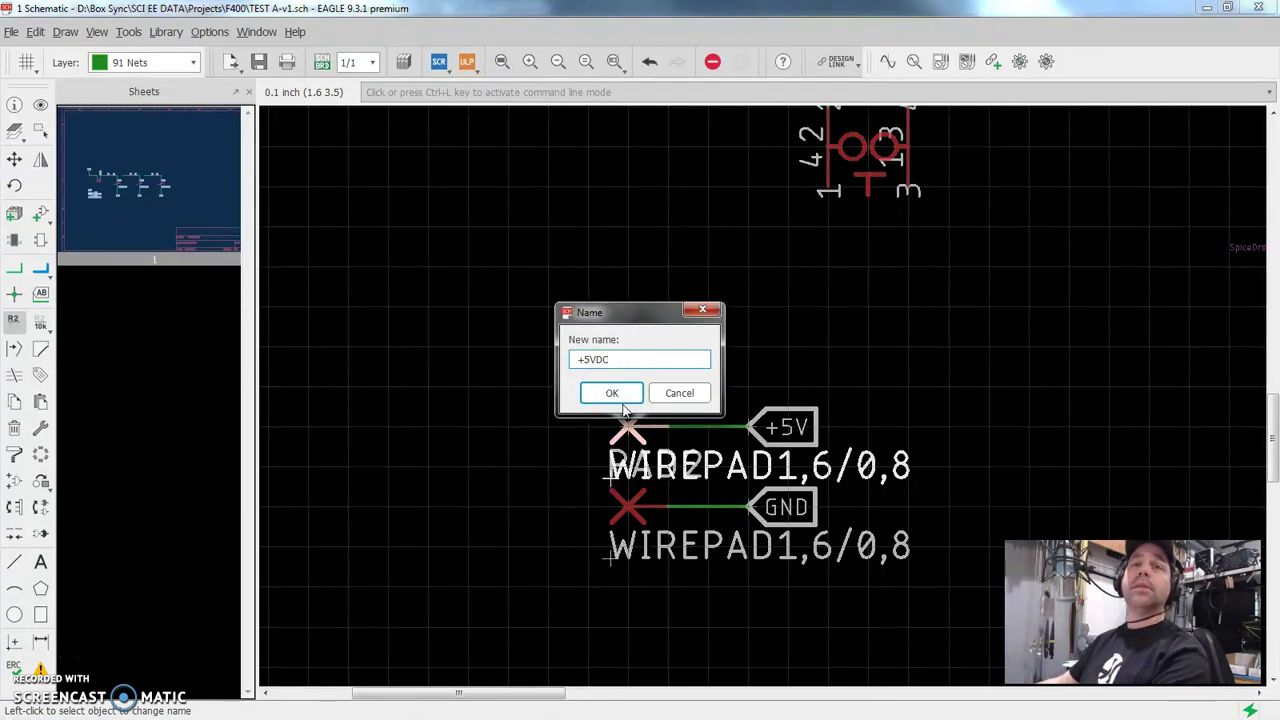
pyautogui.click(597, 393)
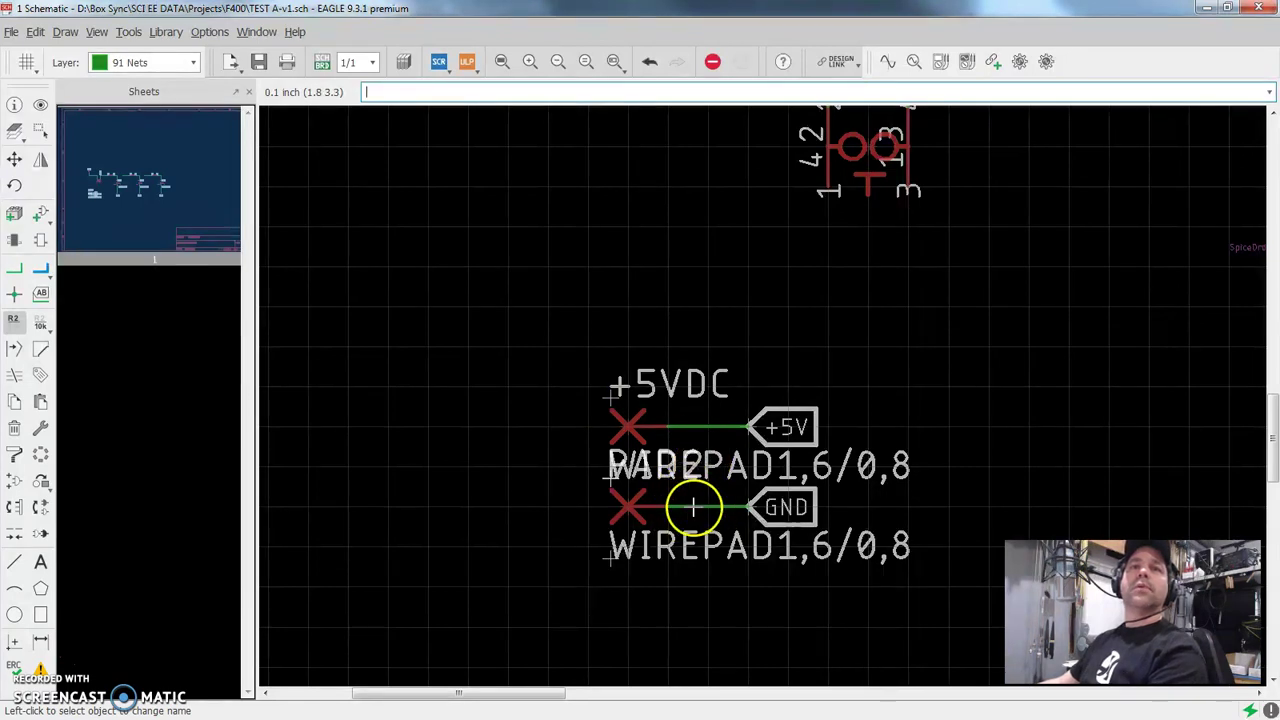
# Rename the PAD2 wire pad to GROUND.
pyautogui.rightClick(622, 508)
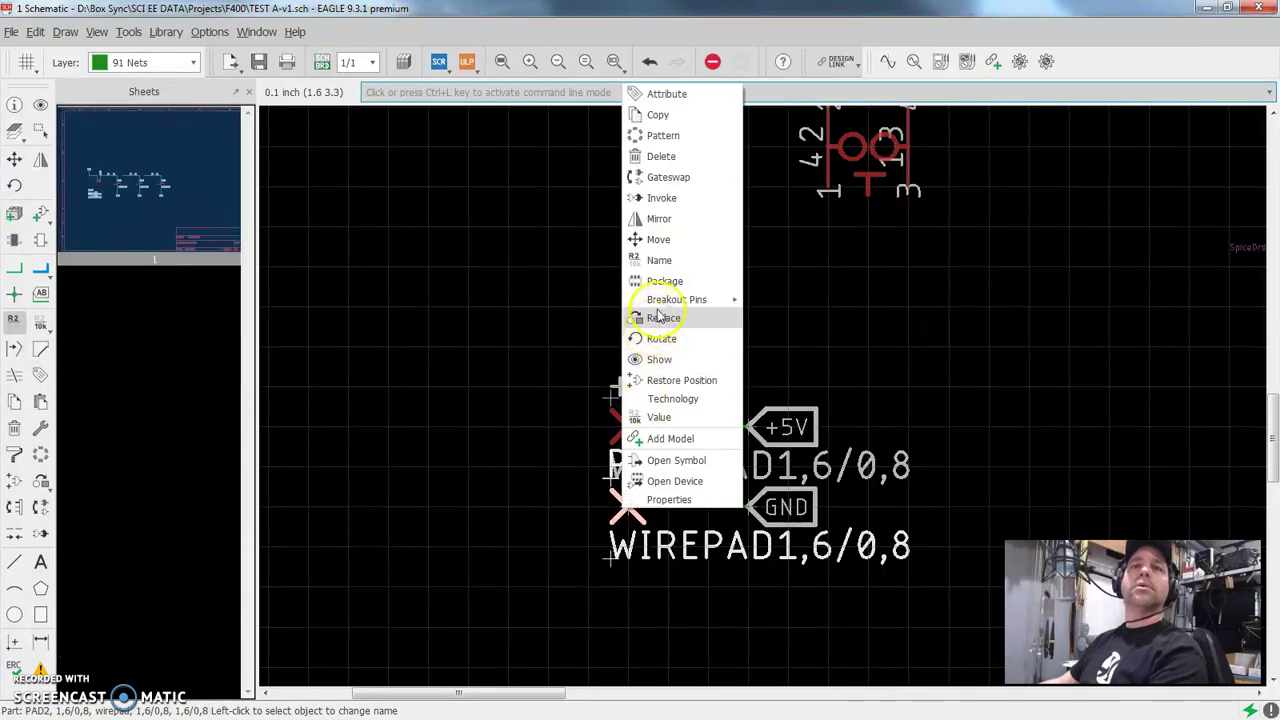
pyautogui.click(655, 259)
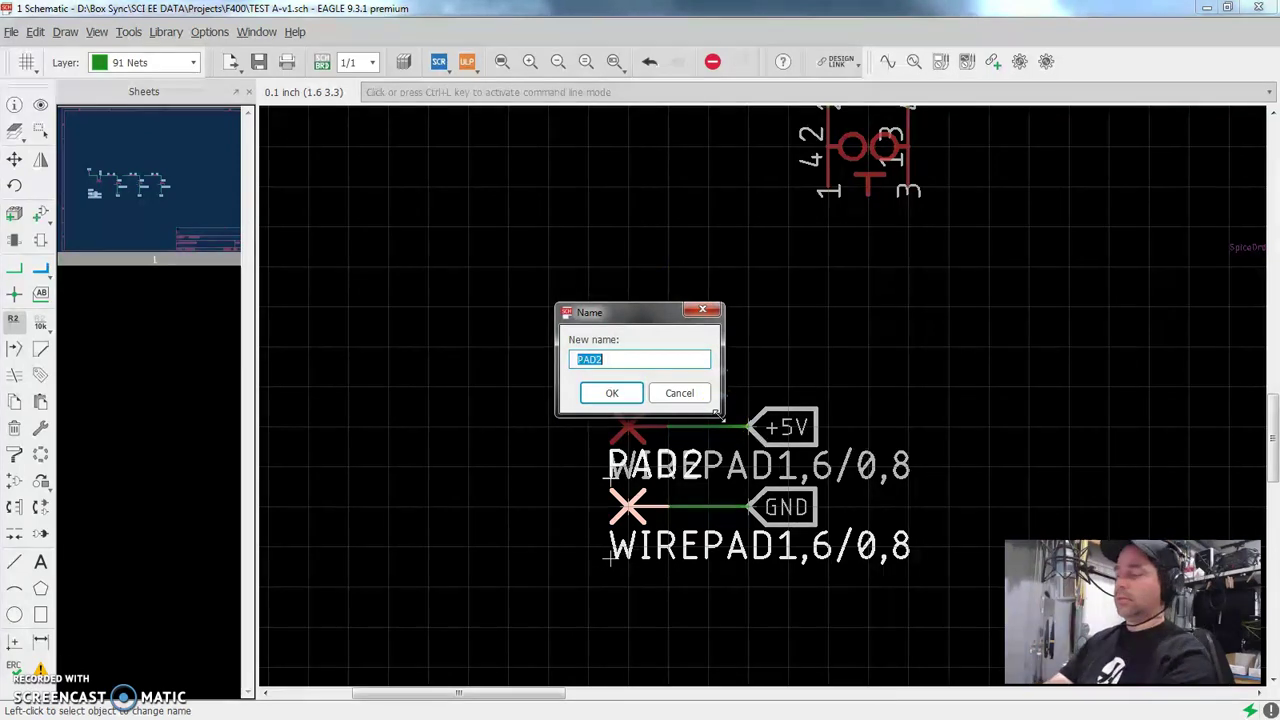
pyautogui.press('Return')
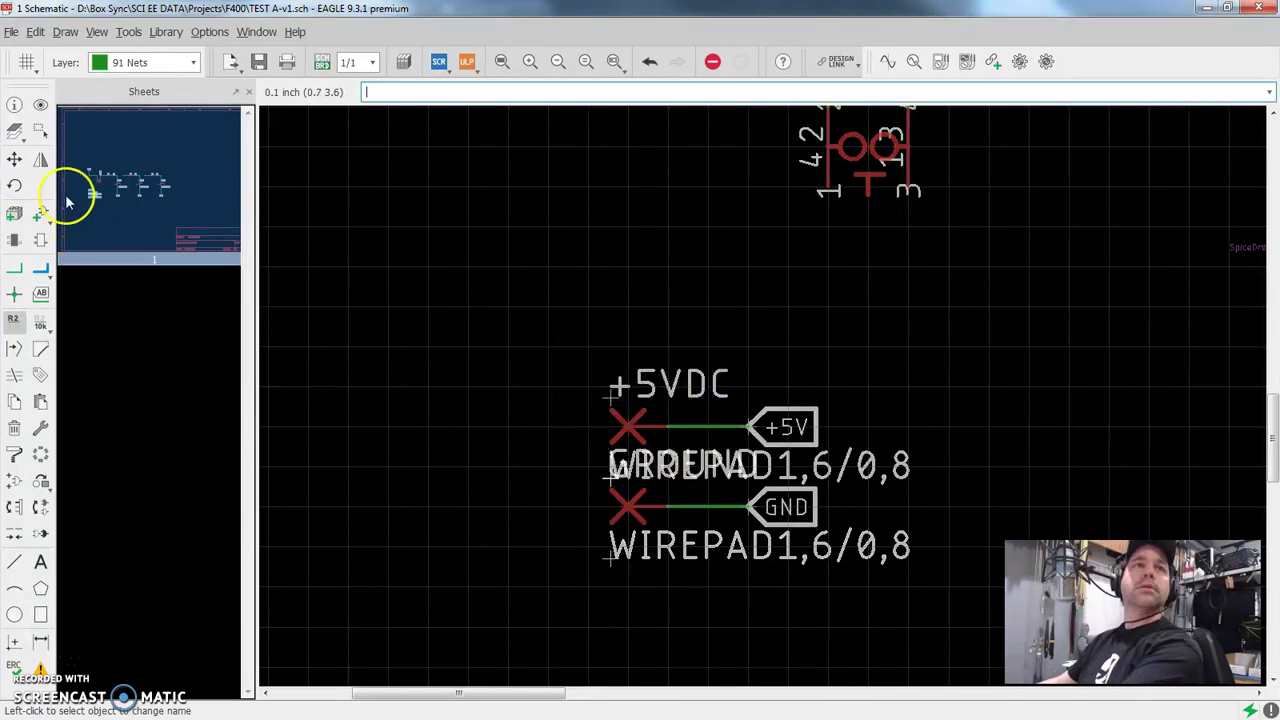
# Delete the upper and lower WIREPAD value texts from the two wire pads.
pyautogui.click(18, 160)
pyautogui.click(616, 482)
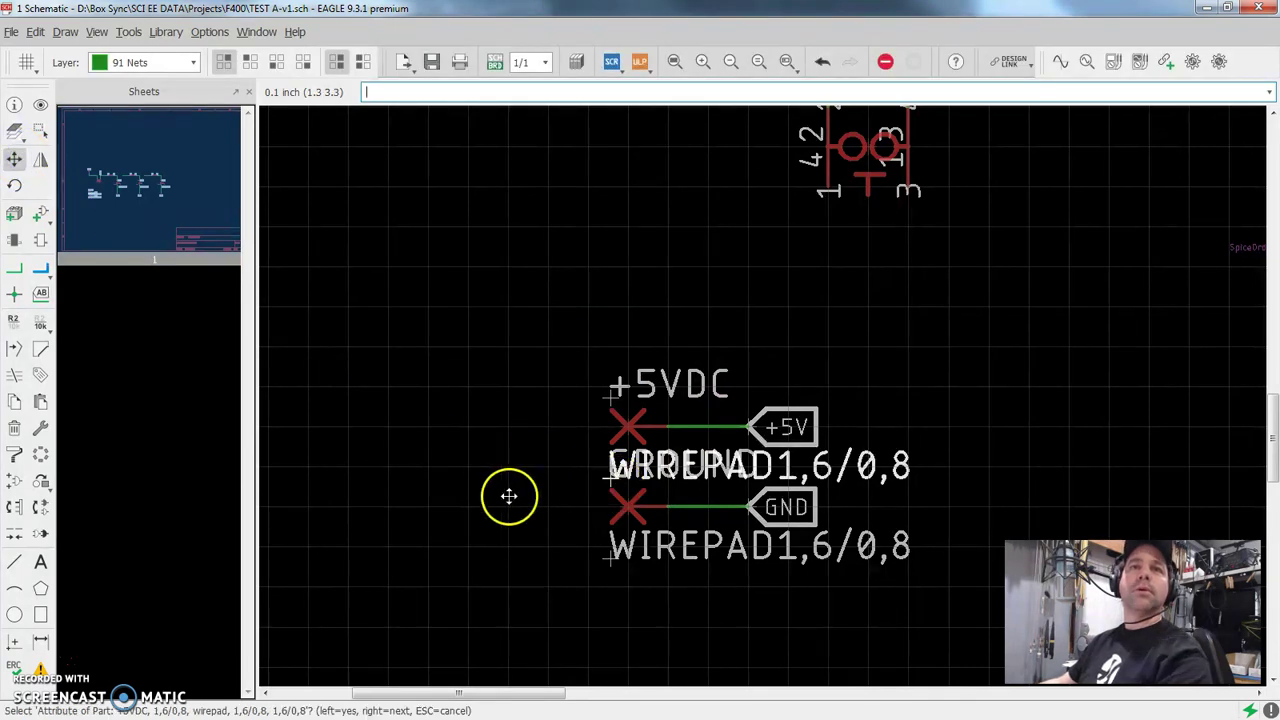
pyautogui.click(605, 482)
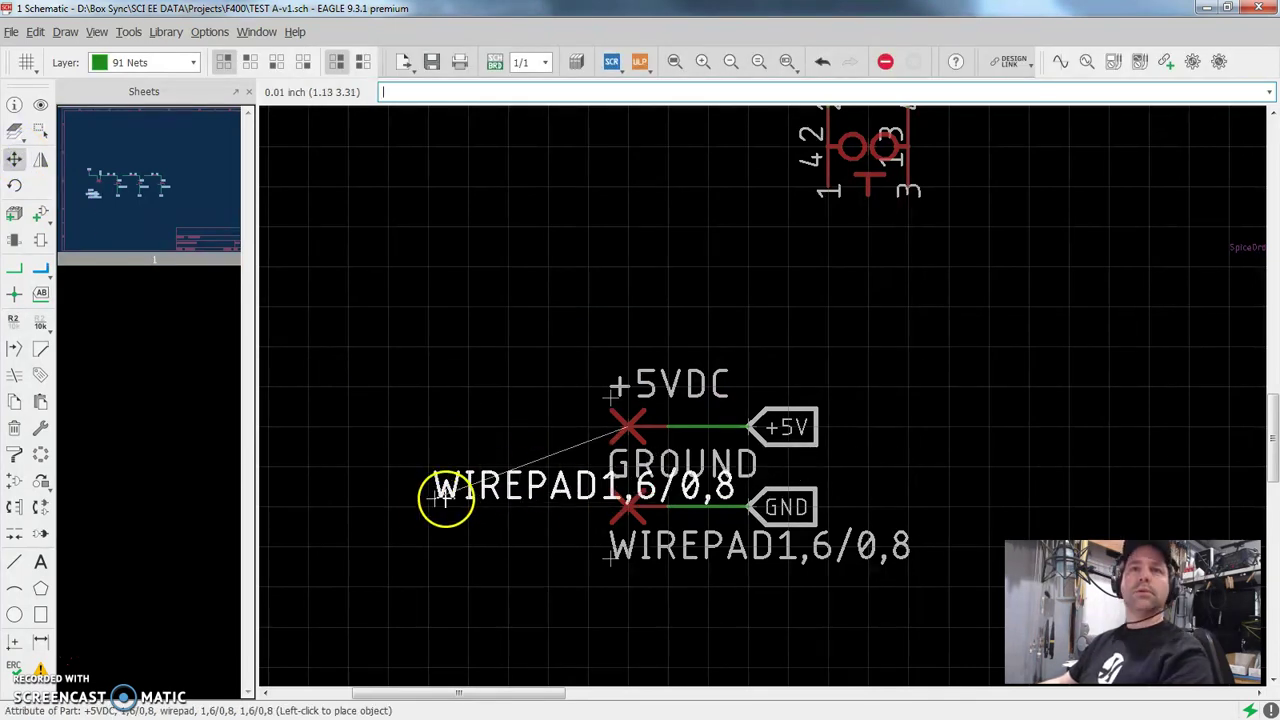
pyautogui.click(438, 313)
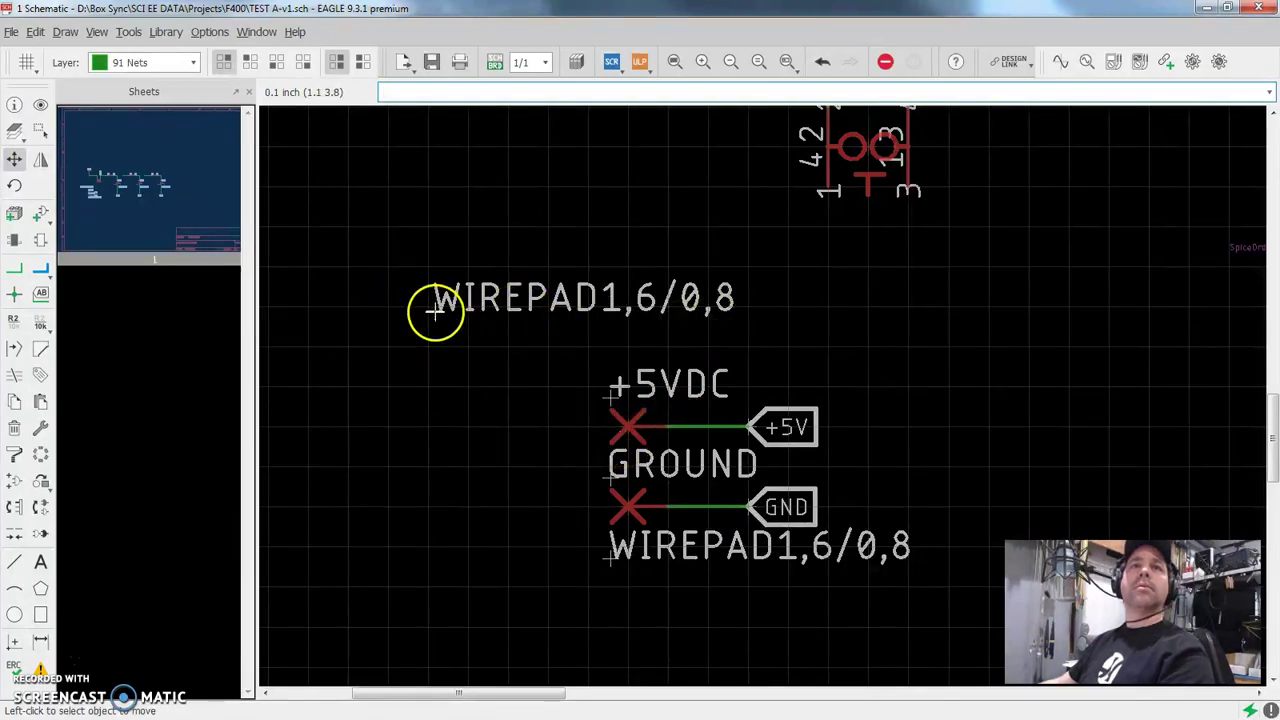
pyautogui.rightClick(435, 310)
pyautogui.click(467, 345)
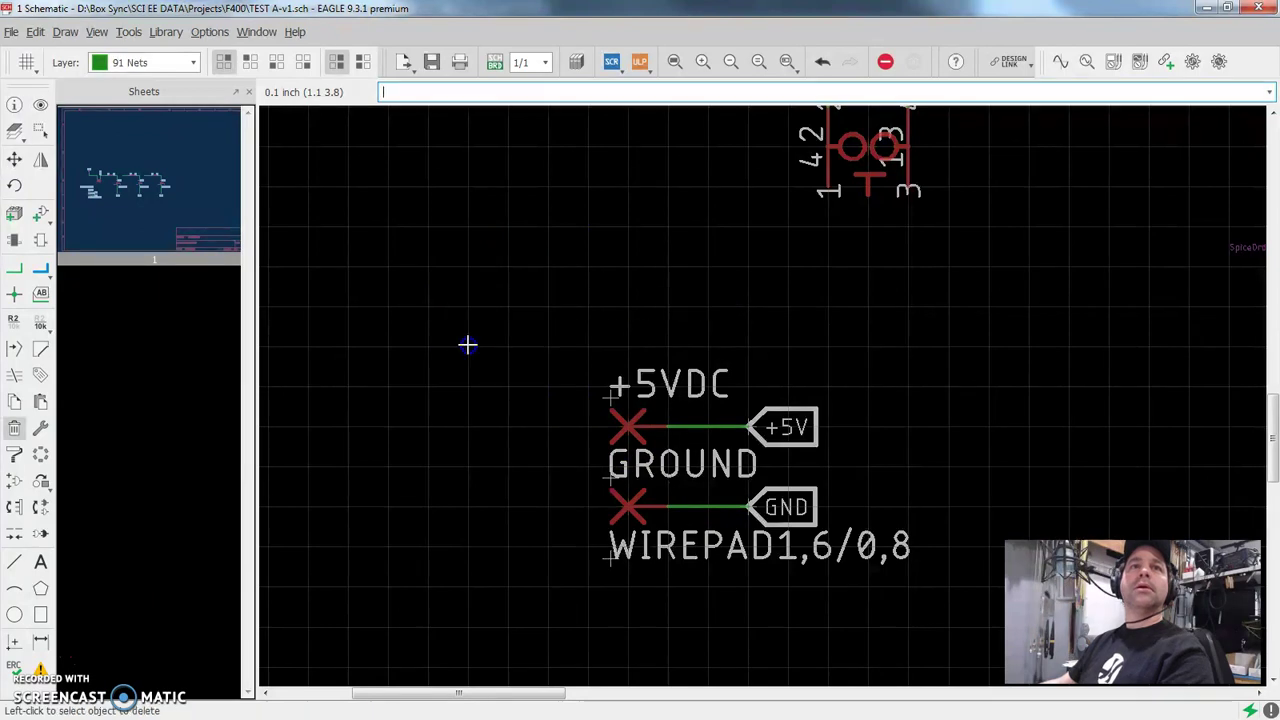
pyautogui.click(621, 522)
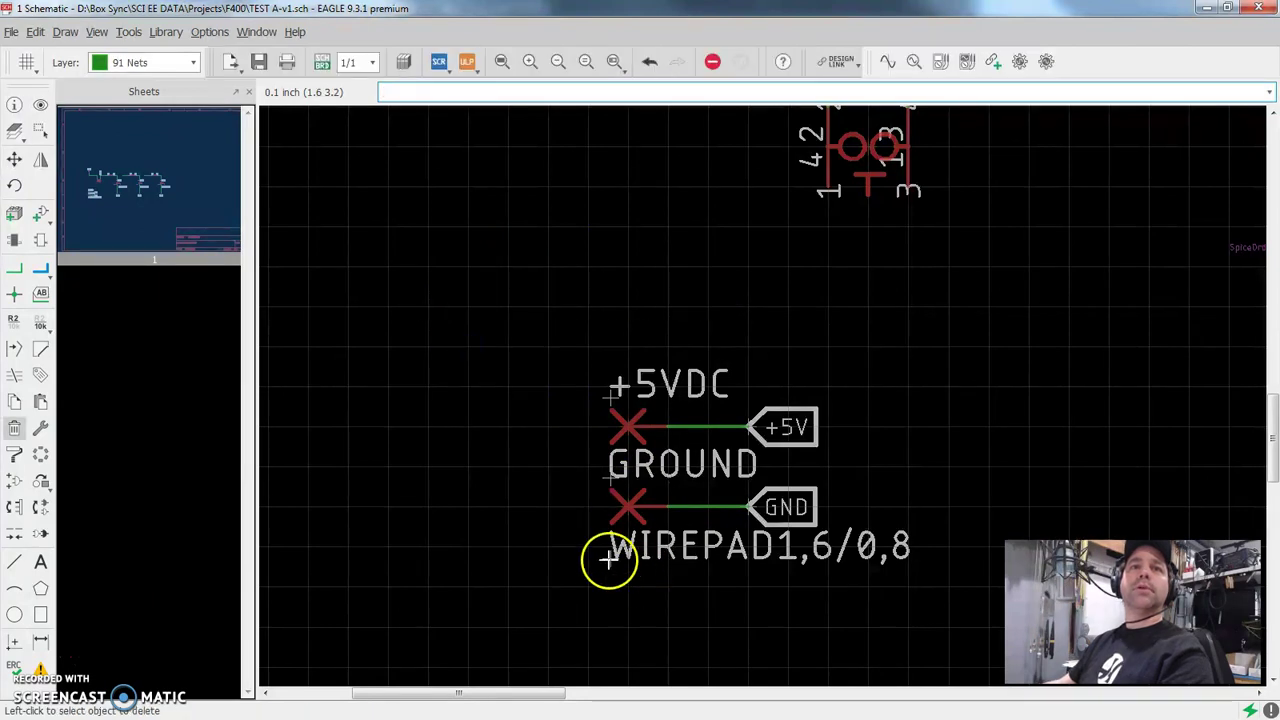
pyautogui.rightClick(609, 560)
pyautogui.click(641, 590)
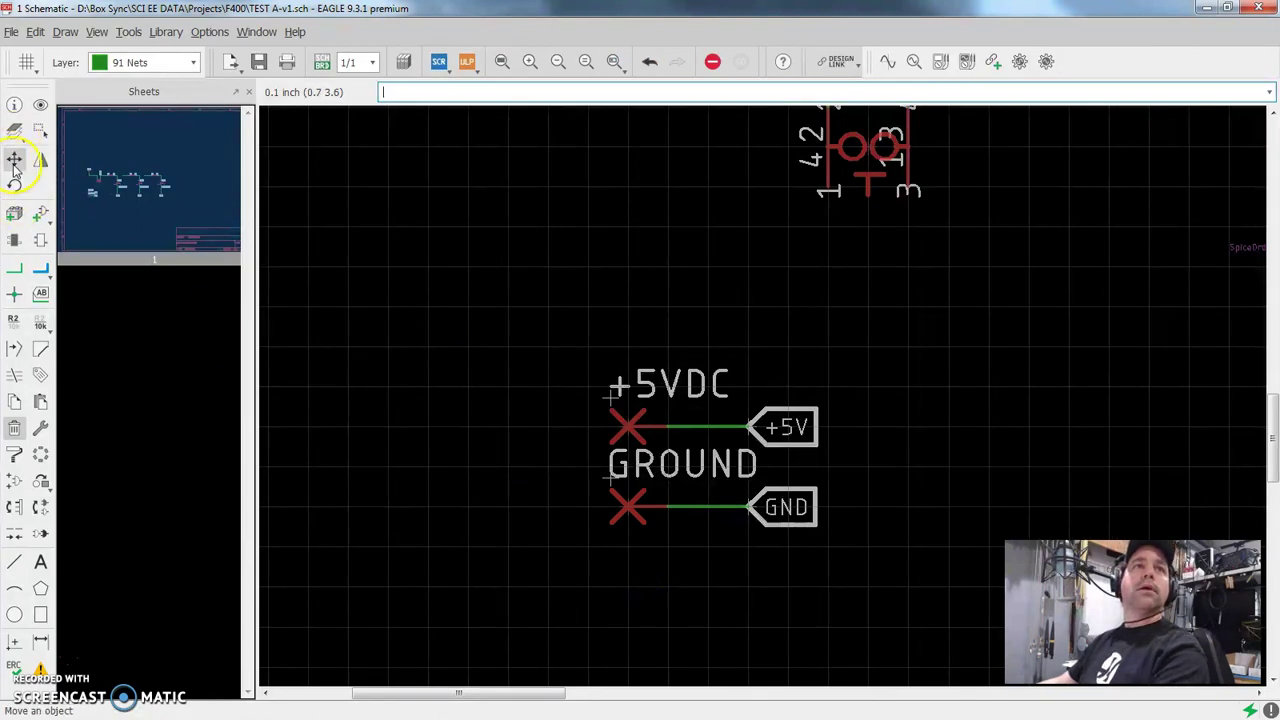
# Move the GROUND and +5VDC labels just left of their pads.
pyautogui.click(14, 160)
pyautogui.click(611, 478)
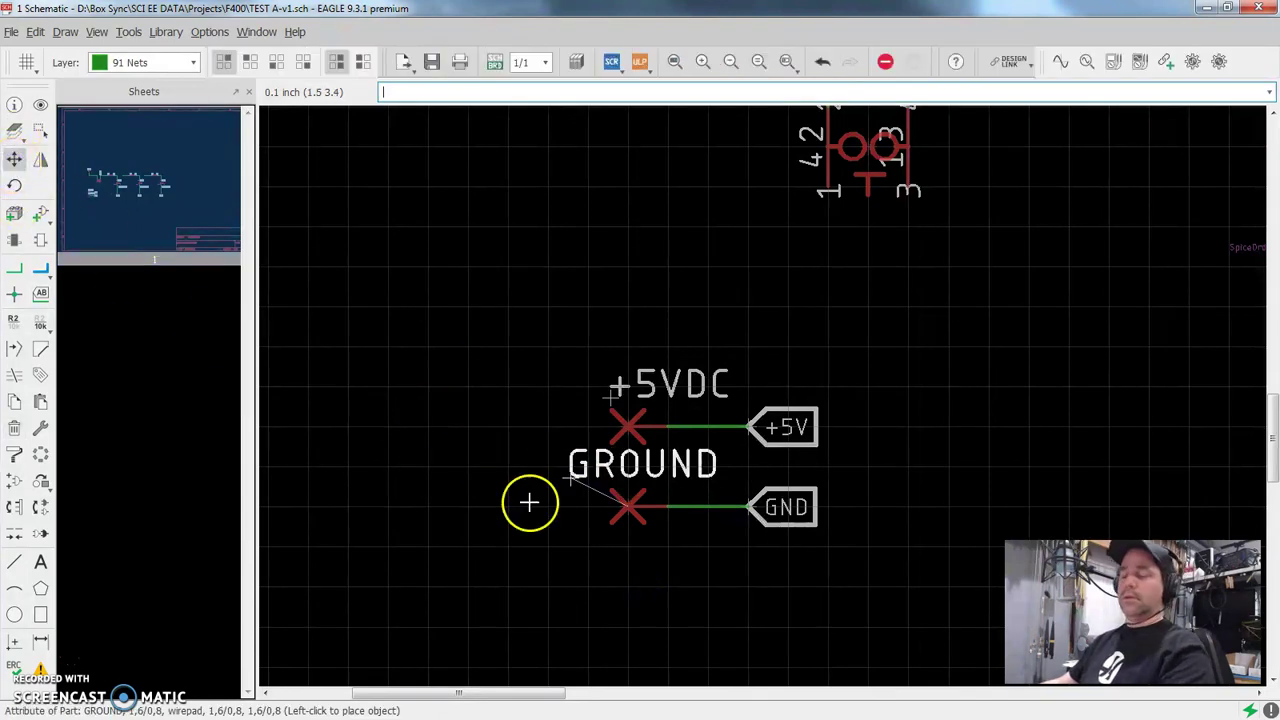
pyautogui.click(451, 519)
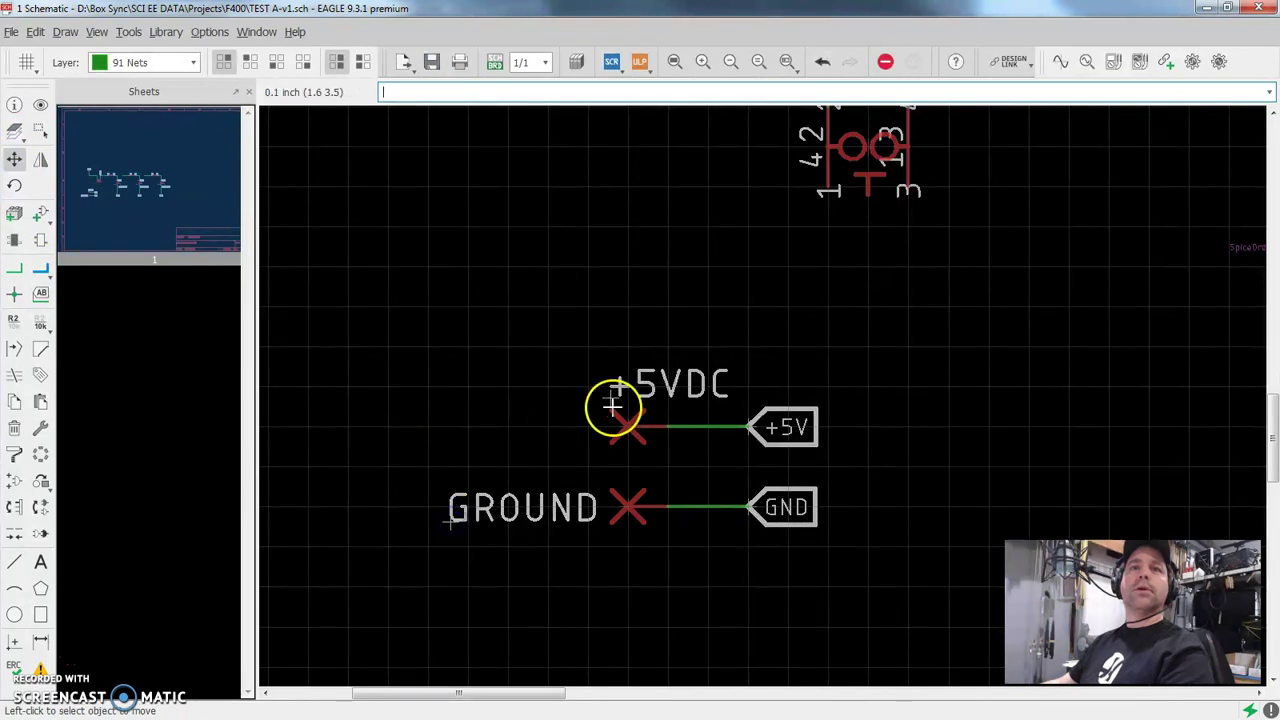
pyautogui.click(611, 403)
pyautogui.click(469, 443)
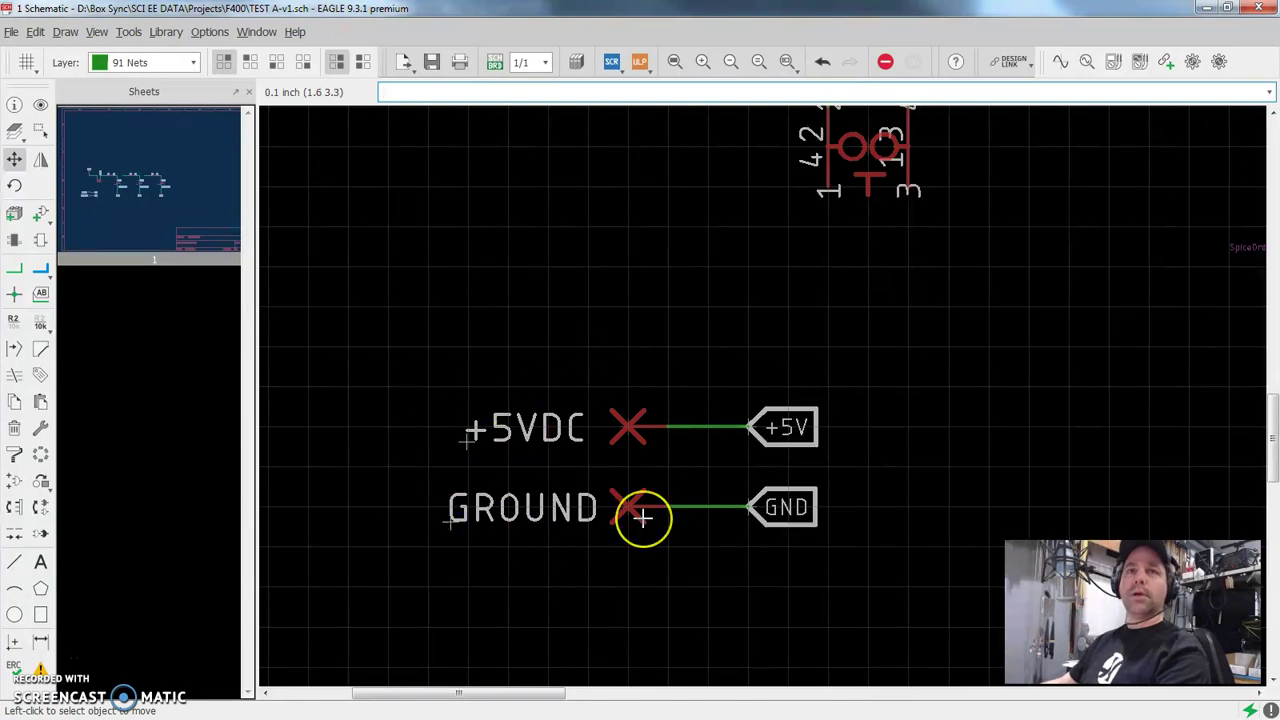
pyautogui.scroll(-3, 642, 517)
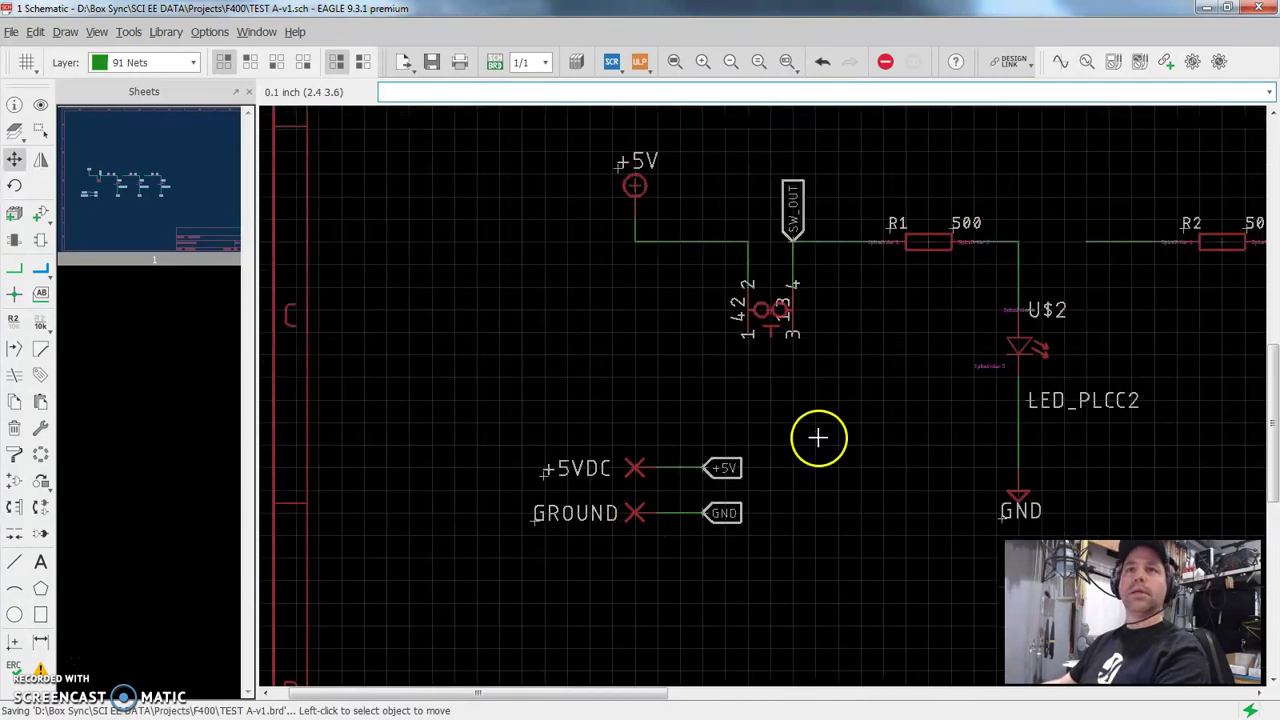
pyautogui.moveTo(1066, 366); pyautogui.dragTo(849, 377, button='middle')
# Rename LED U$2 to D1.
pyautogui.scroll(2, 848, 379)
pyautogui.scroll(1, 848, 379)
pyautogui.click(733, 276)
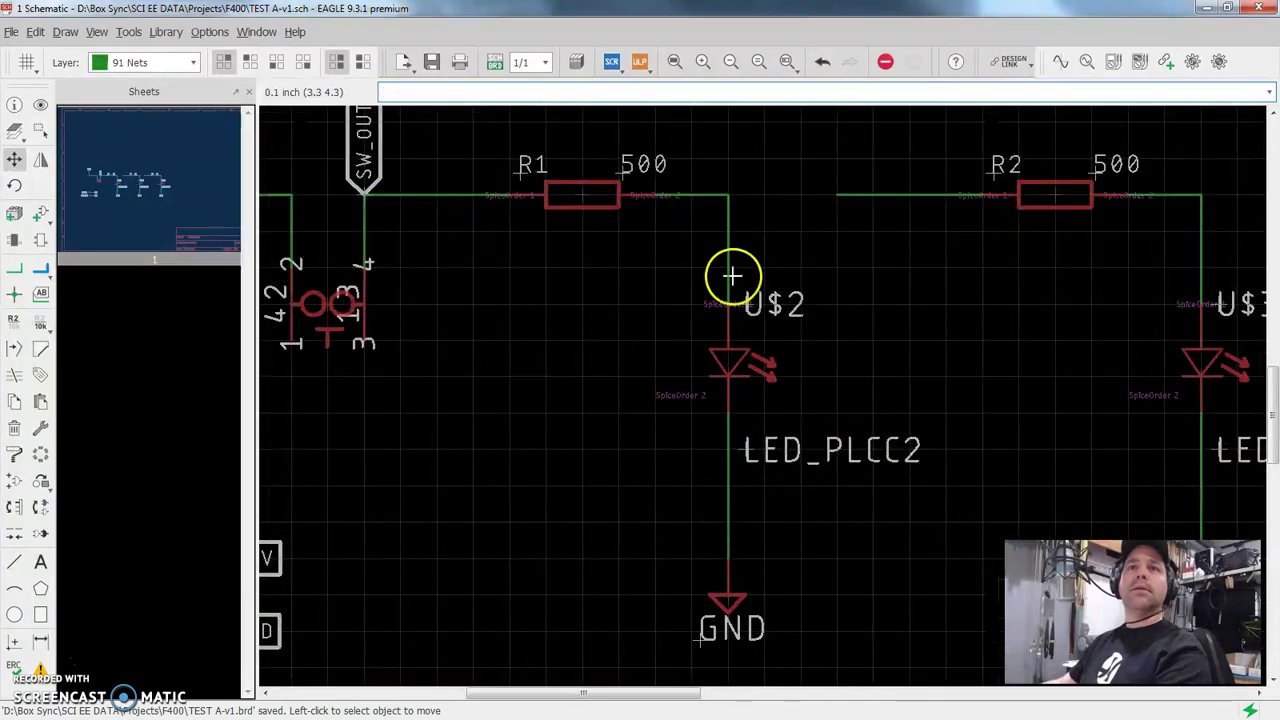
pyautogui.rightClick(732, 369)
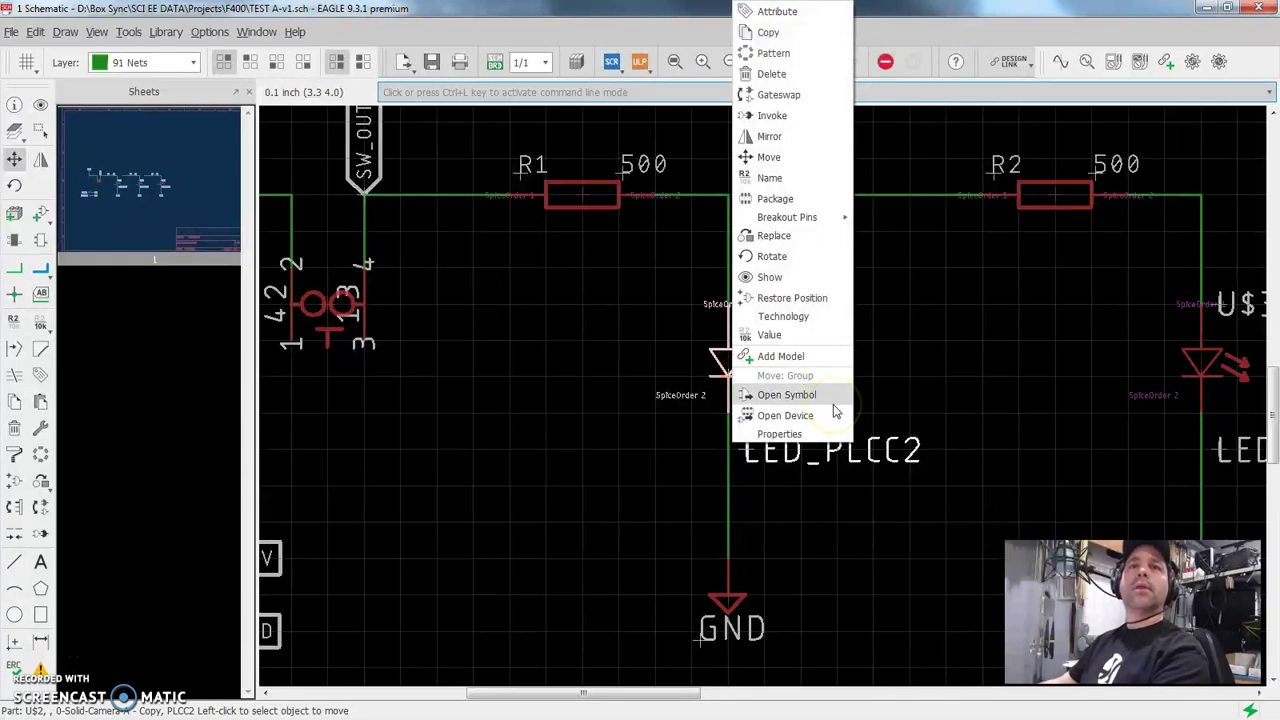
pyautogui.click(772, 178)
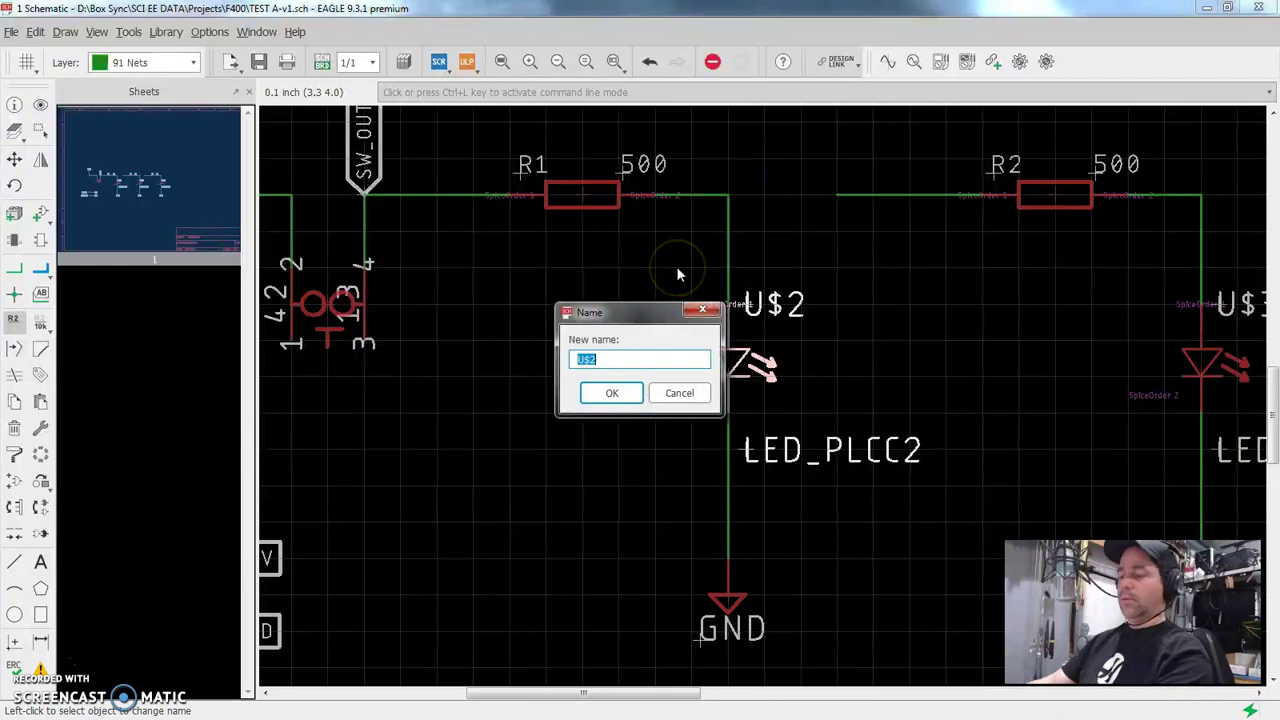
pyautogui.write('D1')
pyautogui.press('Return')
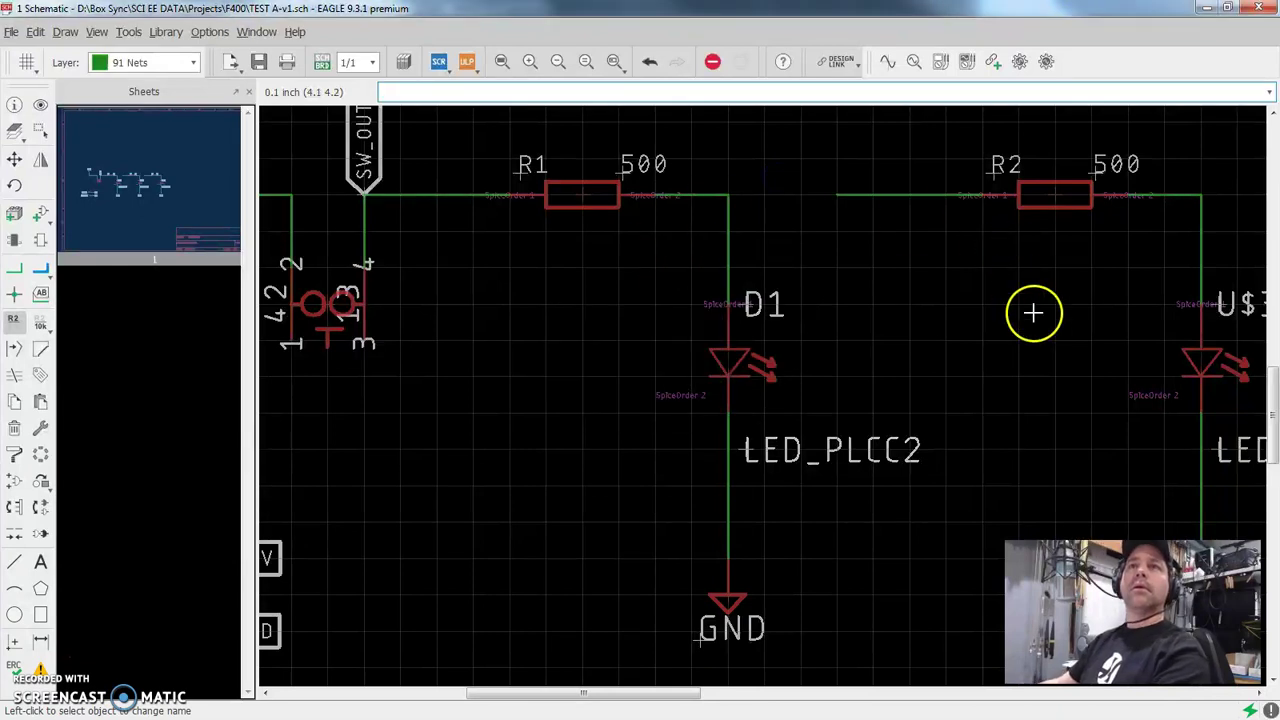
# Rename LED U$3 to D2.
pyautogui.moveTo(1033, 313); pyautogui.dragTo(529, 314, button='middle')
pyautogui.rightClick(693, 368)
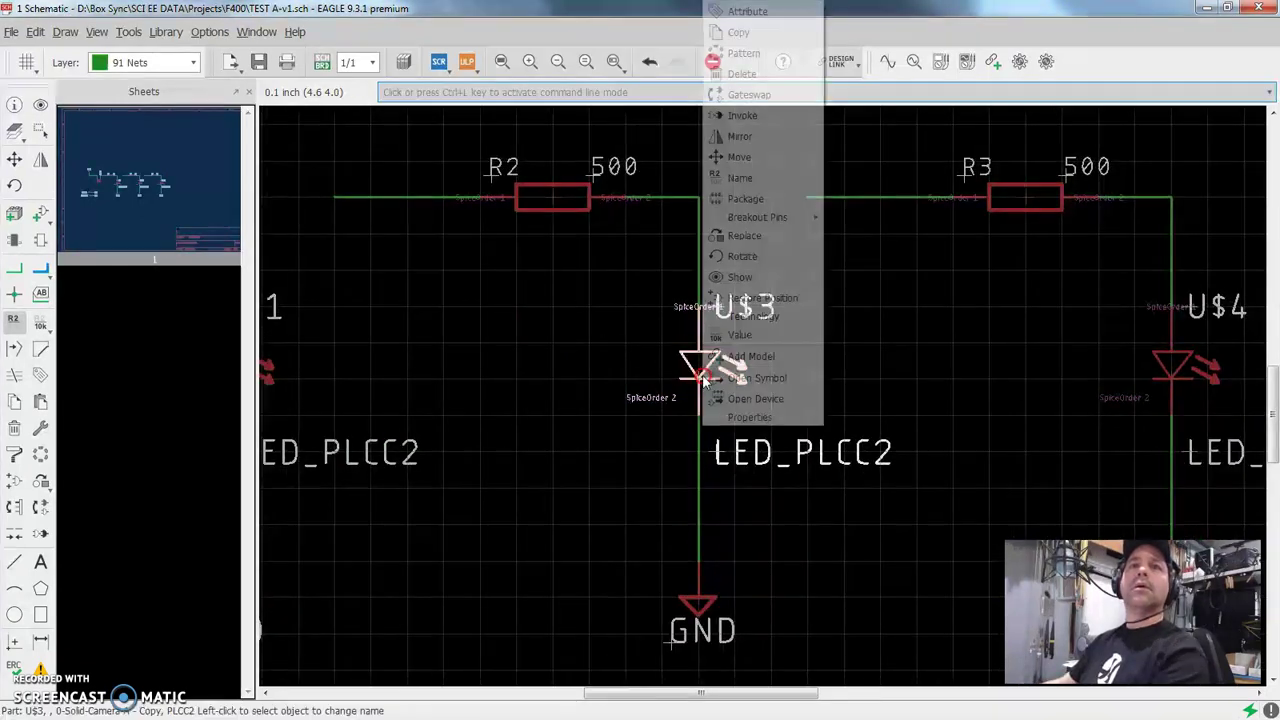
pyautogui.click(740, 178)
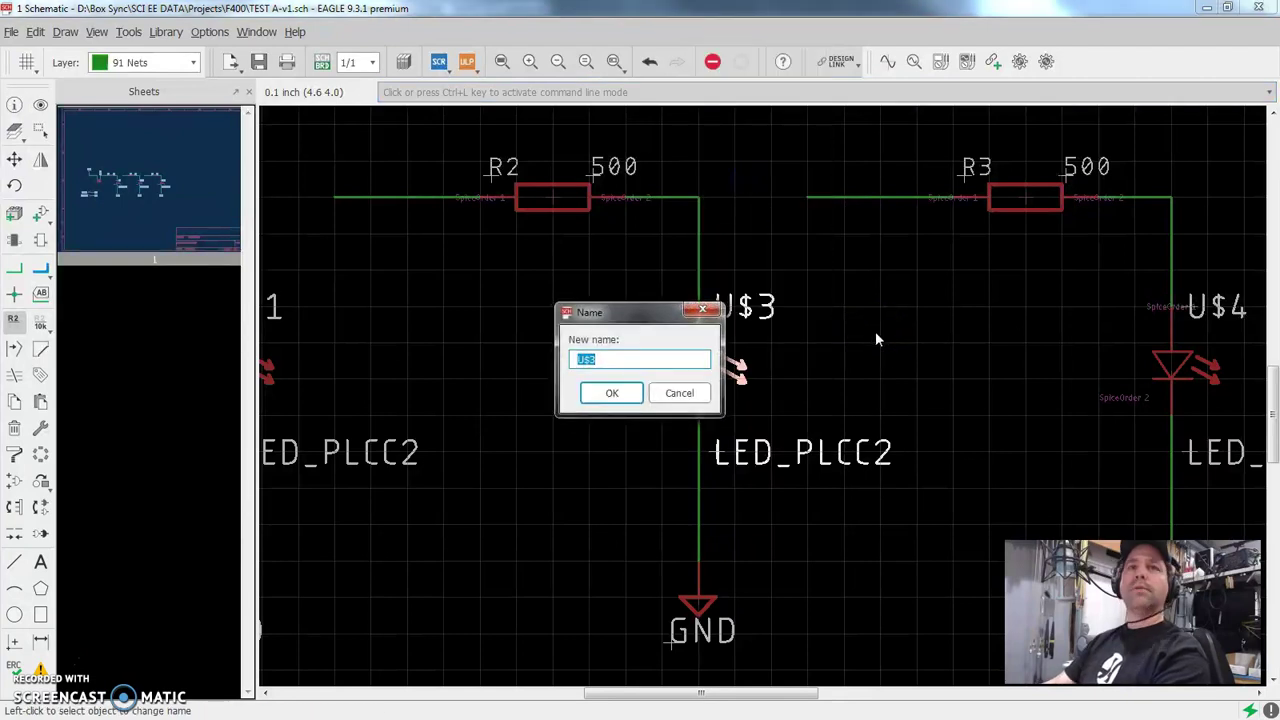
pyautogui.write('D2')
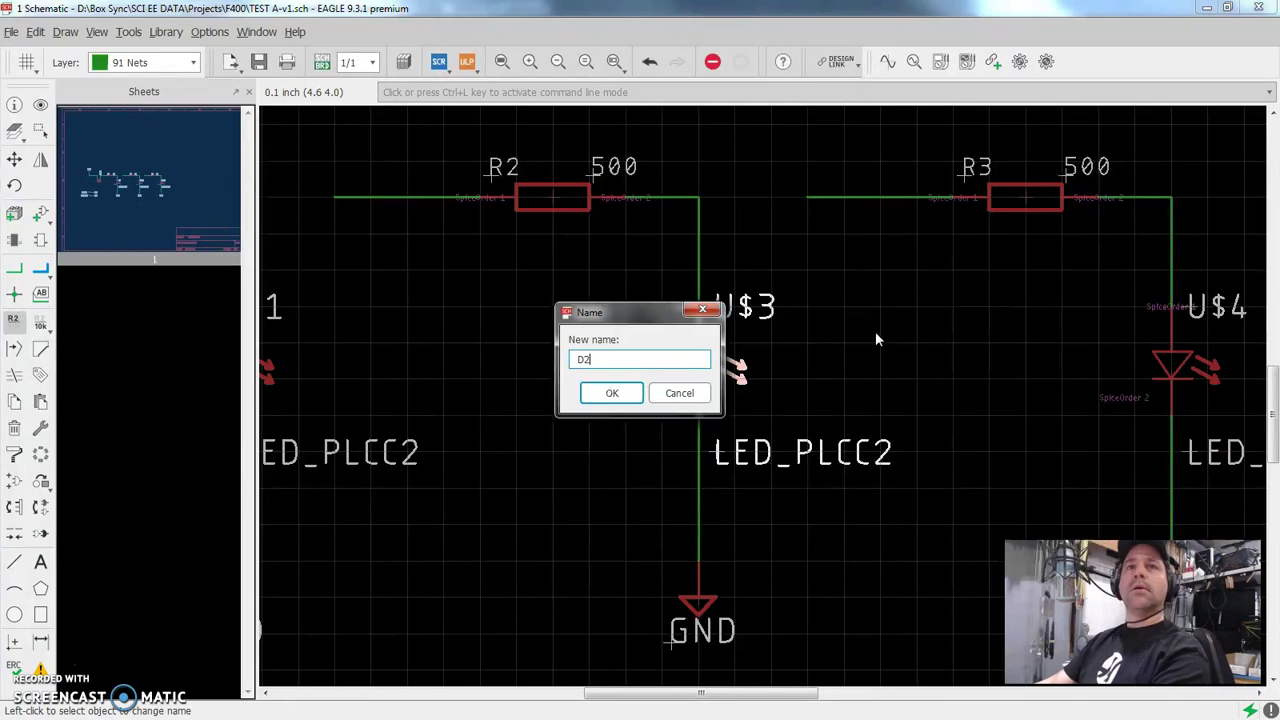
pyautogui.press('Return')
# Rename LED U$4 to D3.
pyautogui.moveTo(1036, 378); pyautogui.dragTo(744, 388, button='middle')
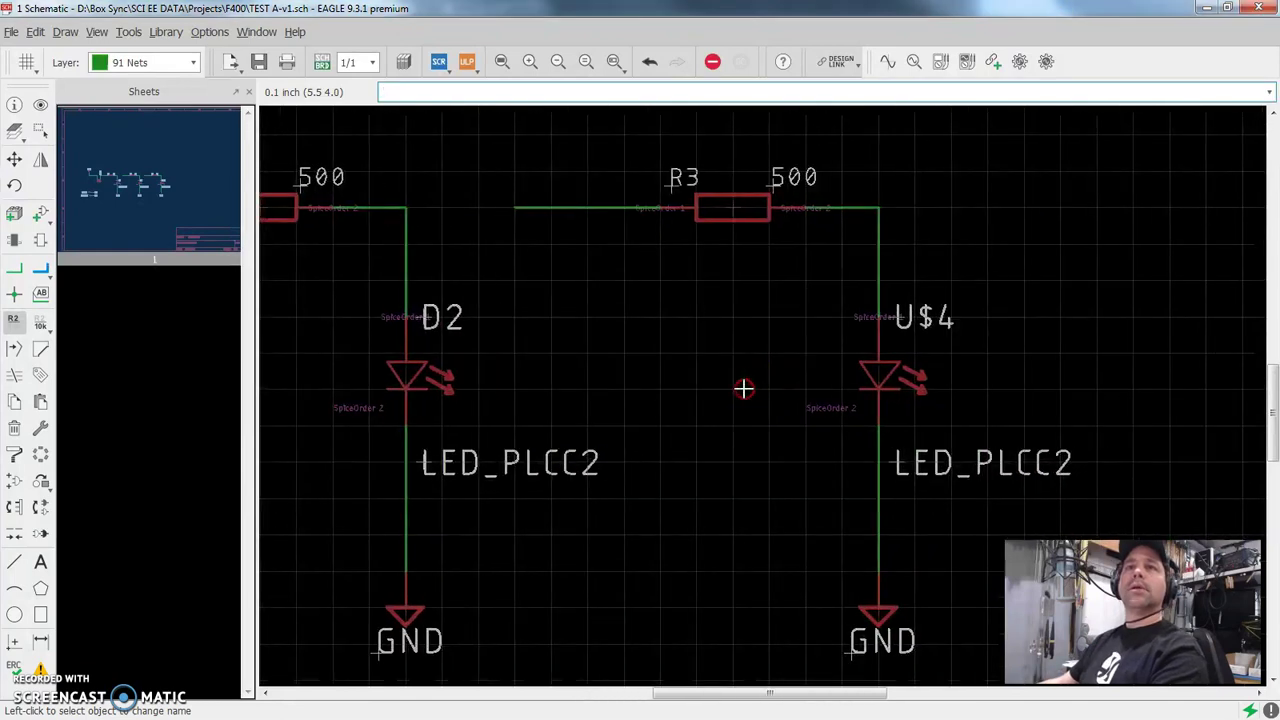
pyautogui.rightClick(879, 376)
pyautogui.click(917, 178)
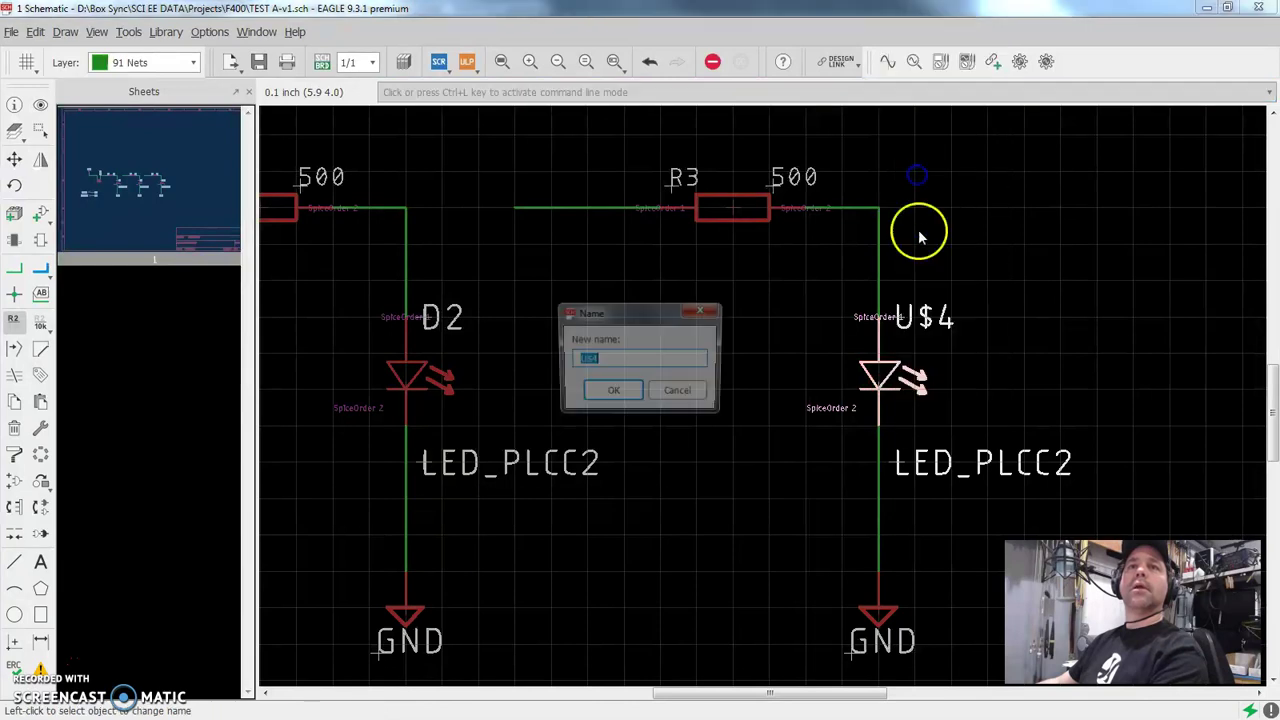
pyautogui.press('Return')
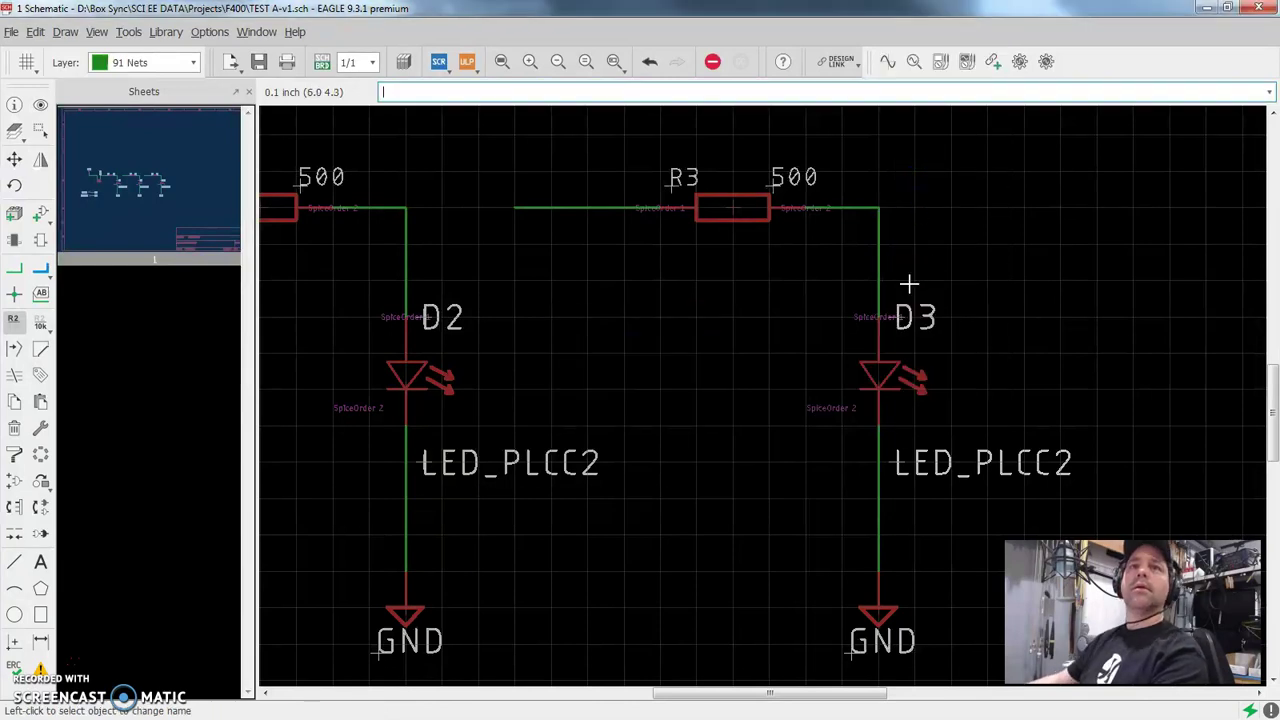
pyautogui.scroll(-3, 569, 457)
pyautogui.moveTo(491, 477); pyautogui.dragTo(706, 412, button='middle')
pyautogui.scroll(-1, 706, 412)
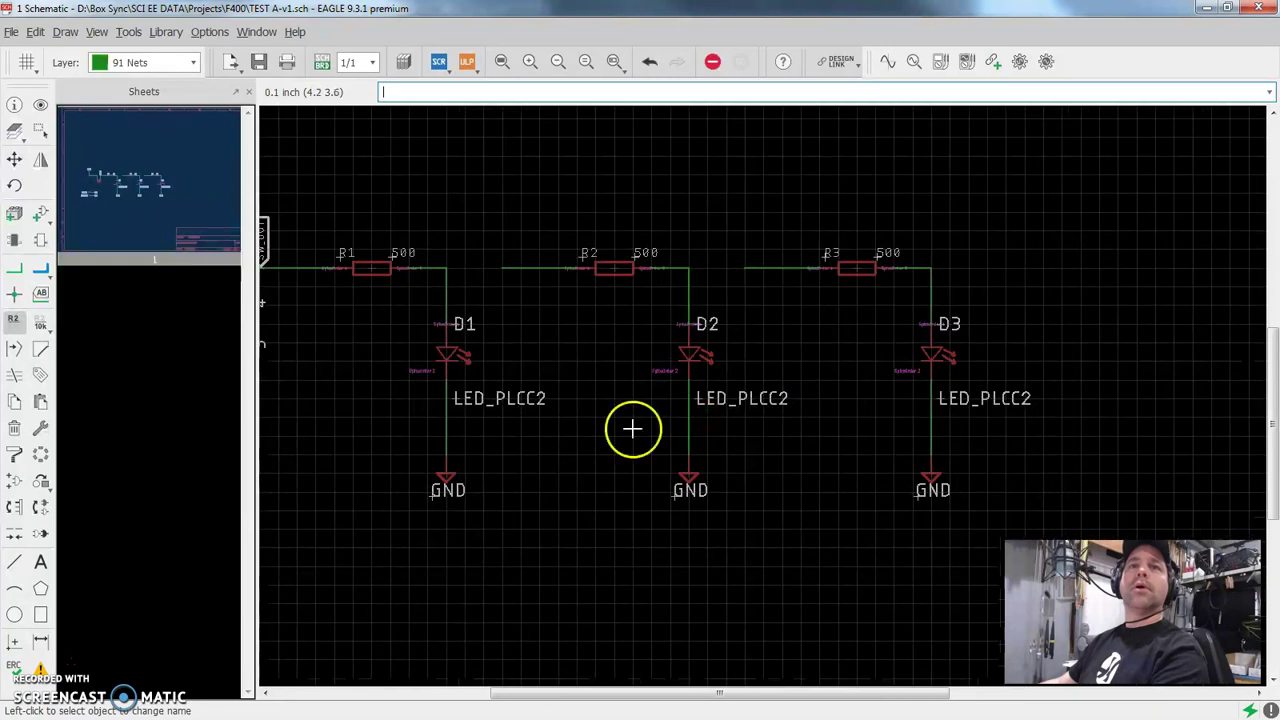
pyautogui.moveTo(600, 435); pyautogui.dragTo(654, 514, button='middle')
pyautogui.scroll(-1, 642, 447)
# Delete the D1 and D3 LED_PLCC2 value labels in the schematic and save it.
pyautogui.scroll(1, 654, 514)
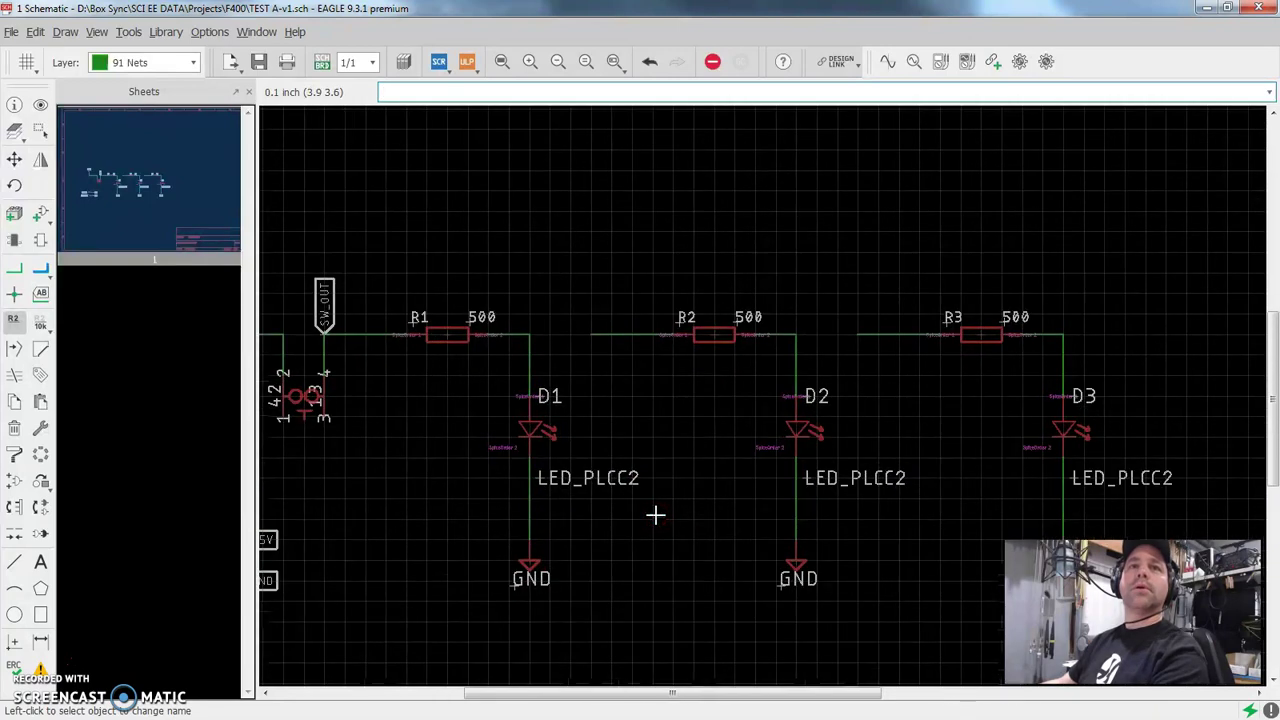
pyautogui.rightClick(541, 480)
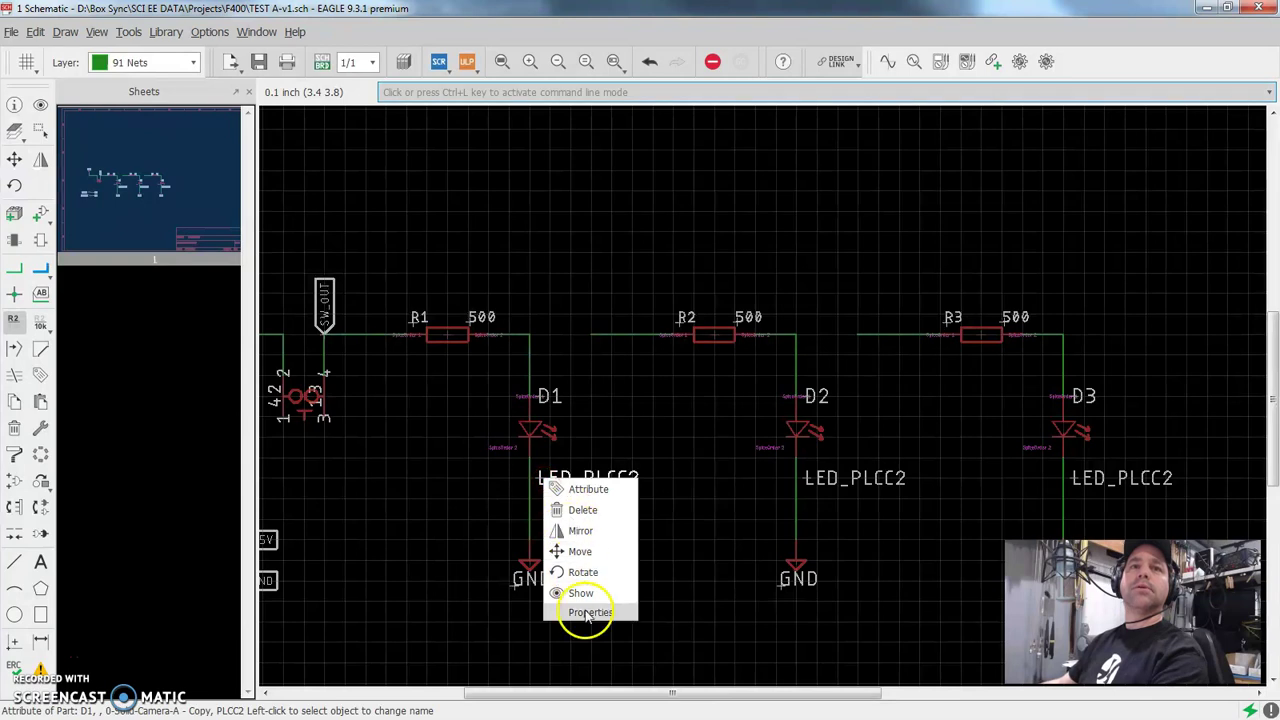
pyautogui.click(582, 510)
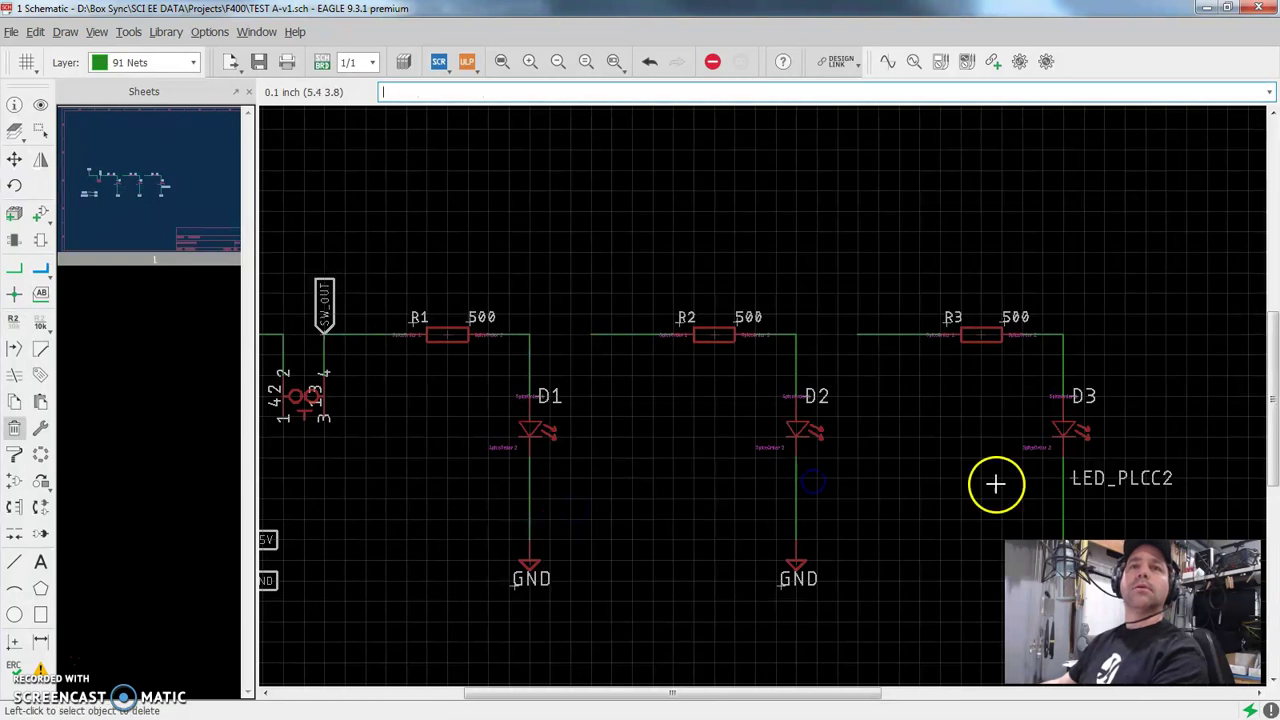
pyautogui.click(1085, 480)
pyautogui.scroll(-2, 806, 537)
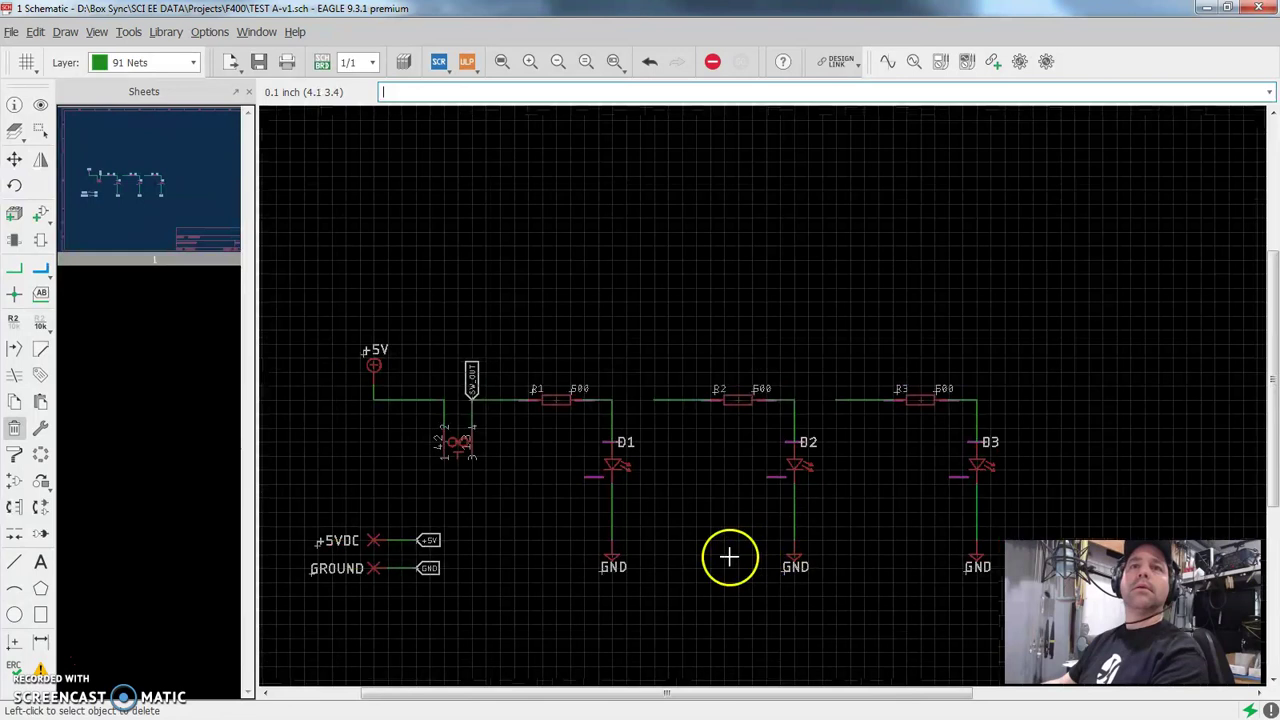
pyautogui.moveTo(729, 557); pyautogui.dragTo(831, 434, button='middle')
pyautogui.hotkey('ctrl', 's')
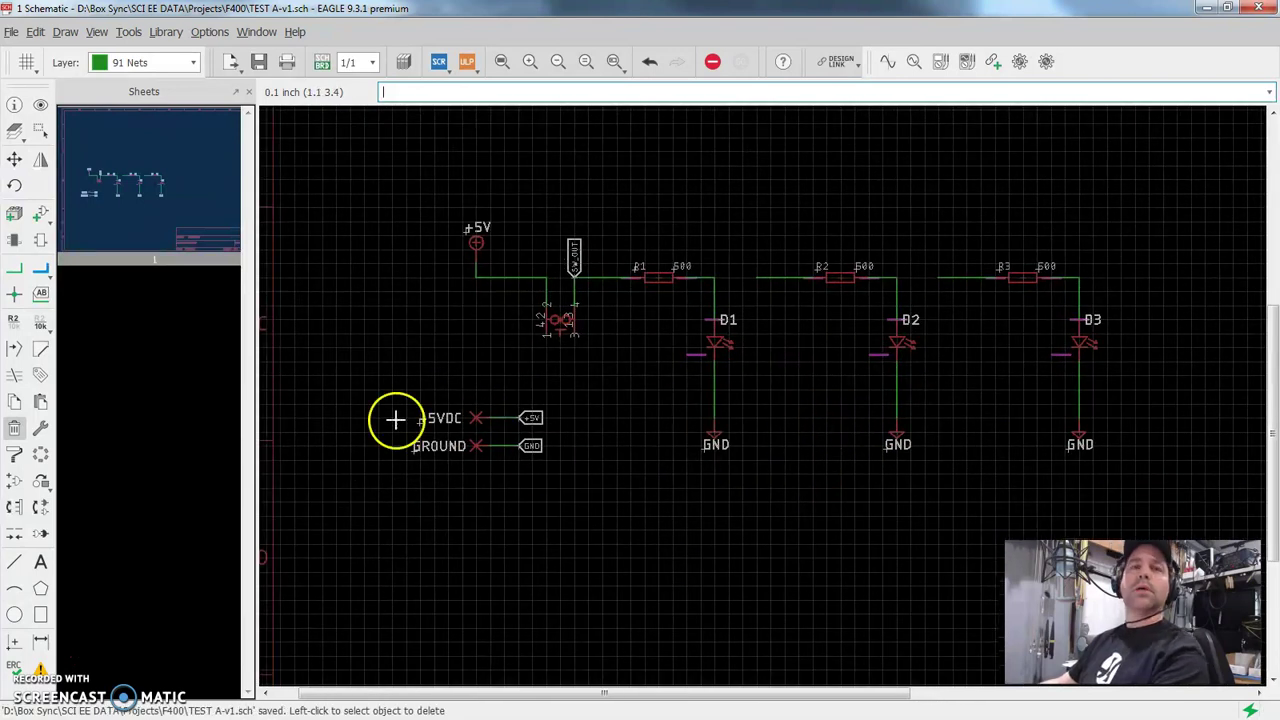
# On the board layout, delete the LED_PLCC2 value labels of D1, D2 and D3.
pyautogui.scroll(1, 257, 290)
pyautogui.click(321, 62)
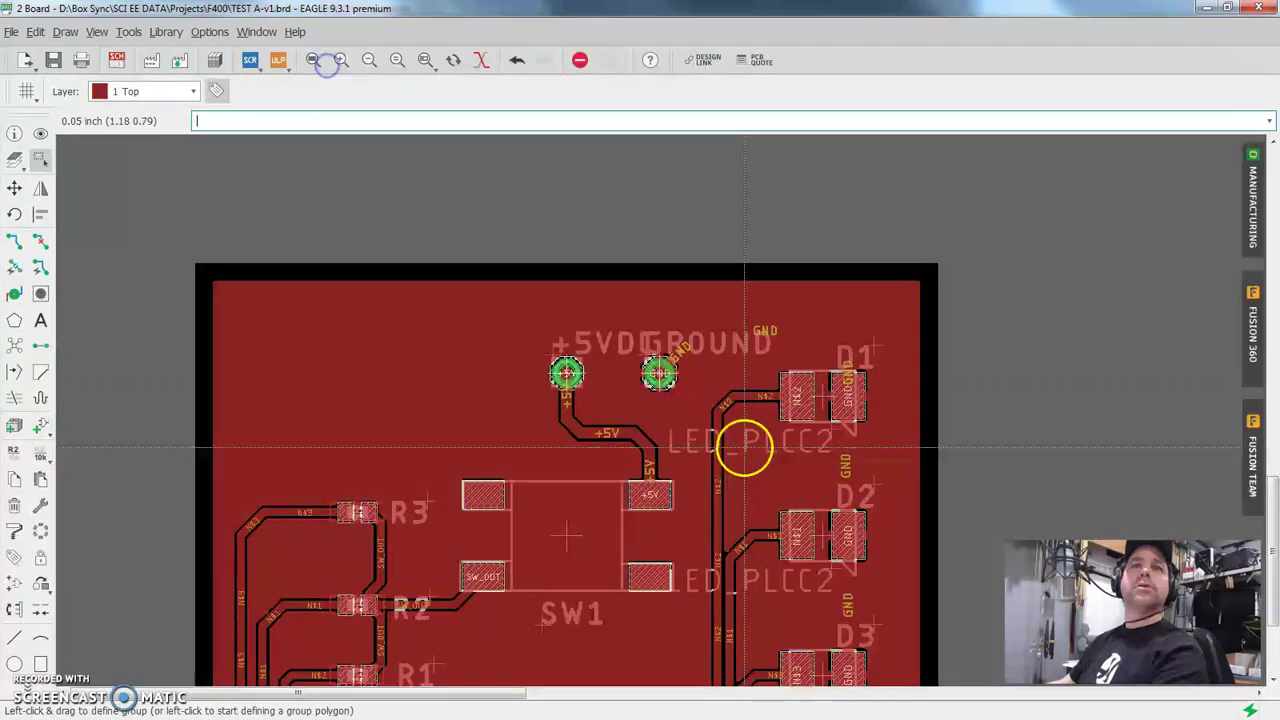
pyautogui.scroll(-1, 743, 443)
pyautogui.moveTo(723, 480); pyautogui.dragTo(687, 260, button='middle')
pyautogui.scroll(4, 710, 287)
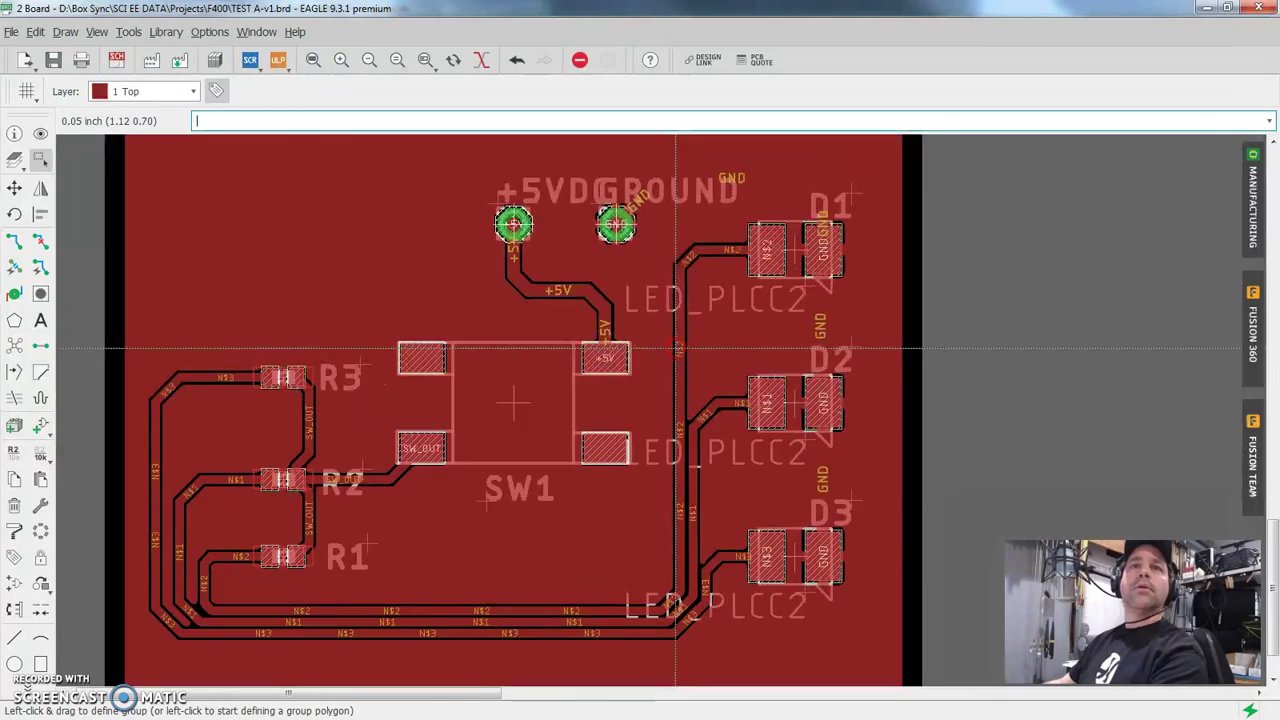
pyautogui.scroll(-1, 725, 290)
pyautogui.scroll(1, 834, 286)
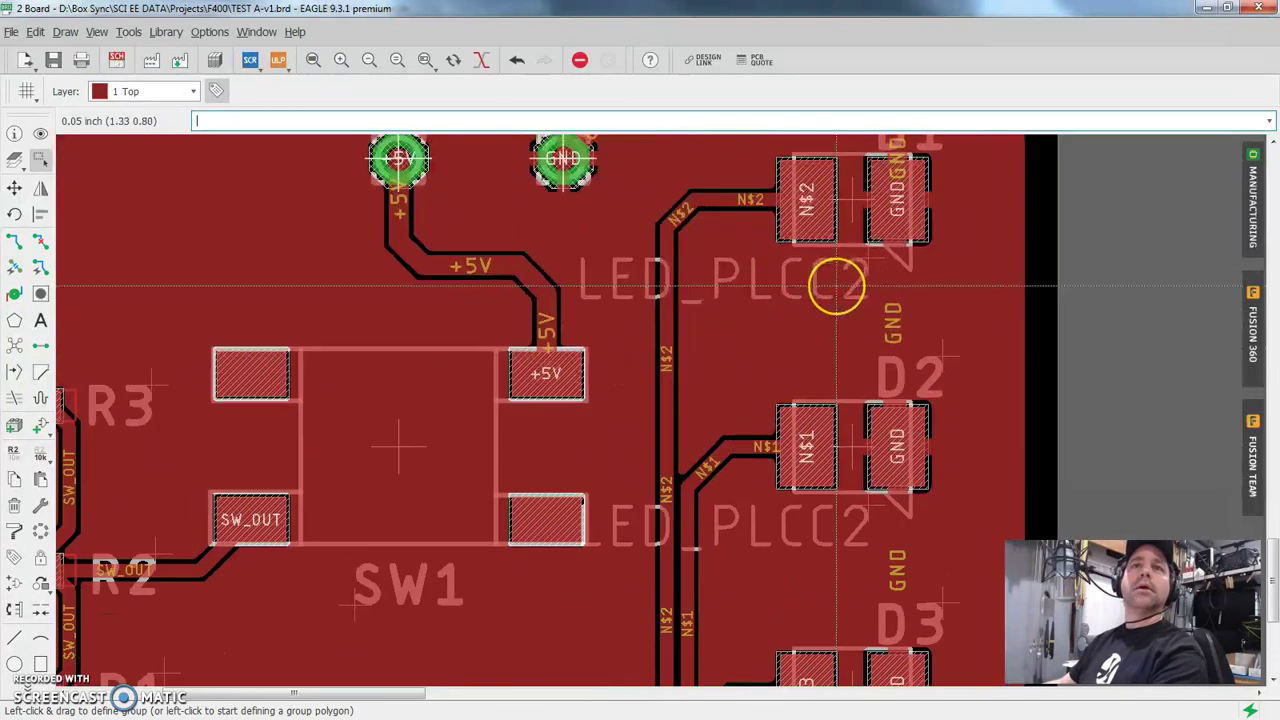
pyautogui.scroll(-2, 834, 286)
pyautogui.rightClick(862, 268)
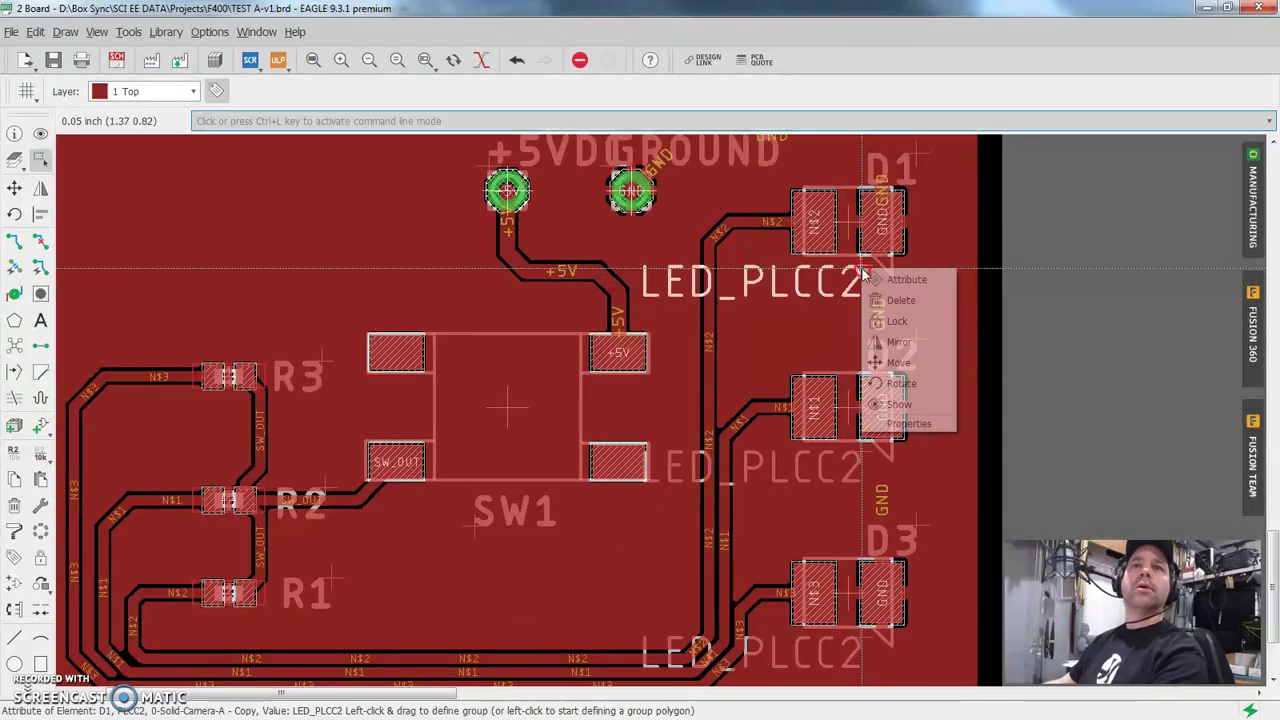
pyautogui.click(900, 300)
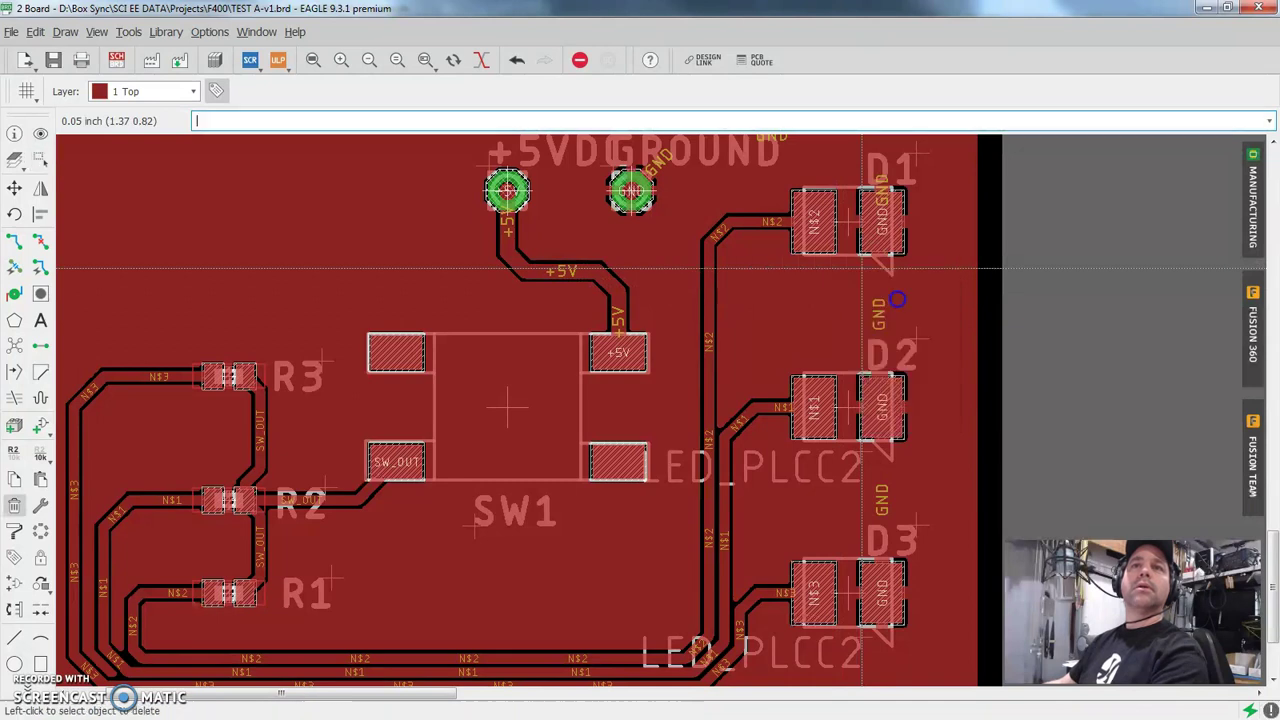
pyautogui.rightClick(860, 460)
pyautogui.click(896, 488)
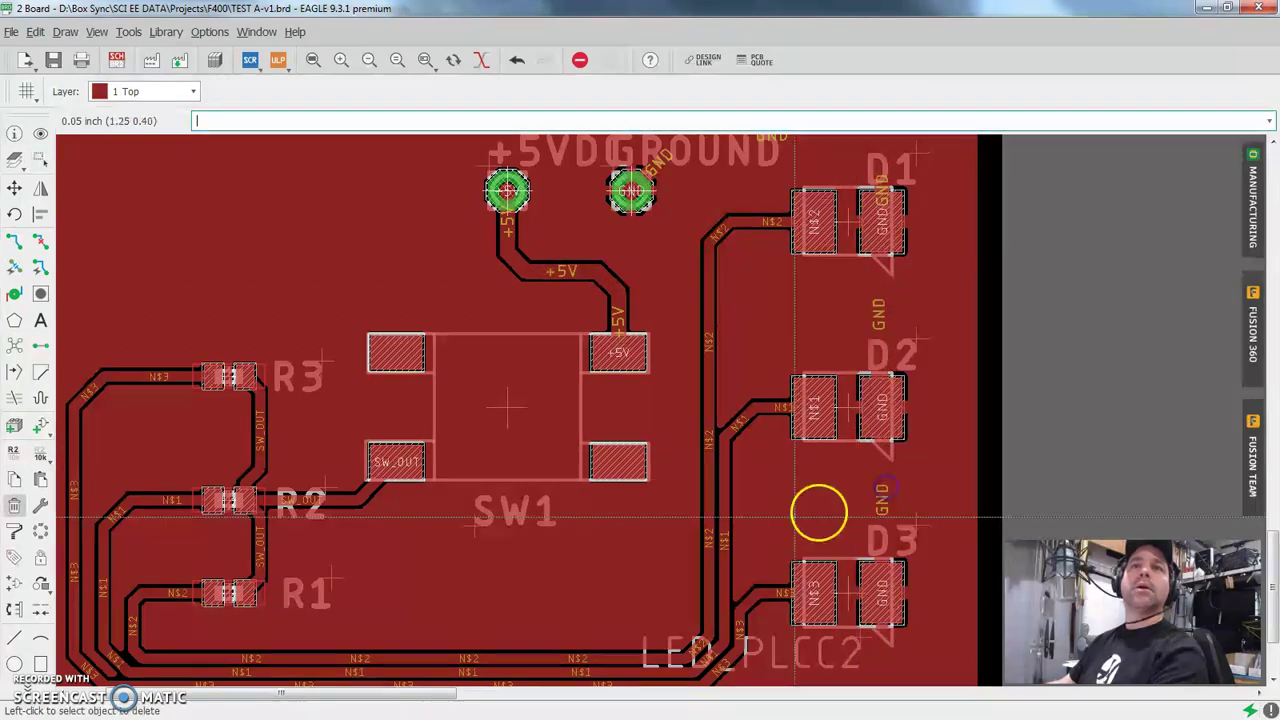
pyautogui.scroll(-2, 863, 600)
pyautogui.click(845, 617)
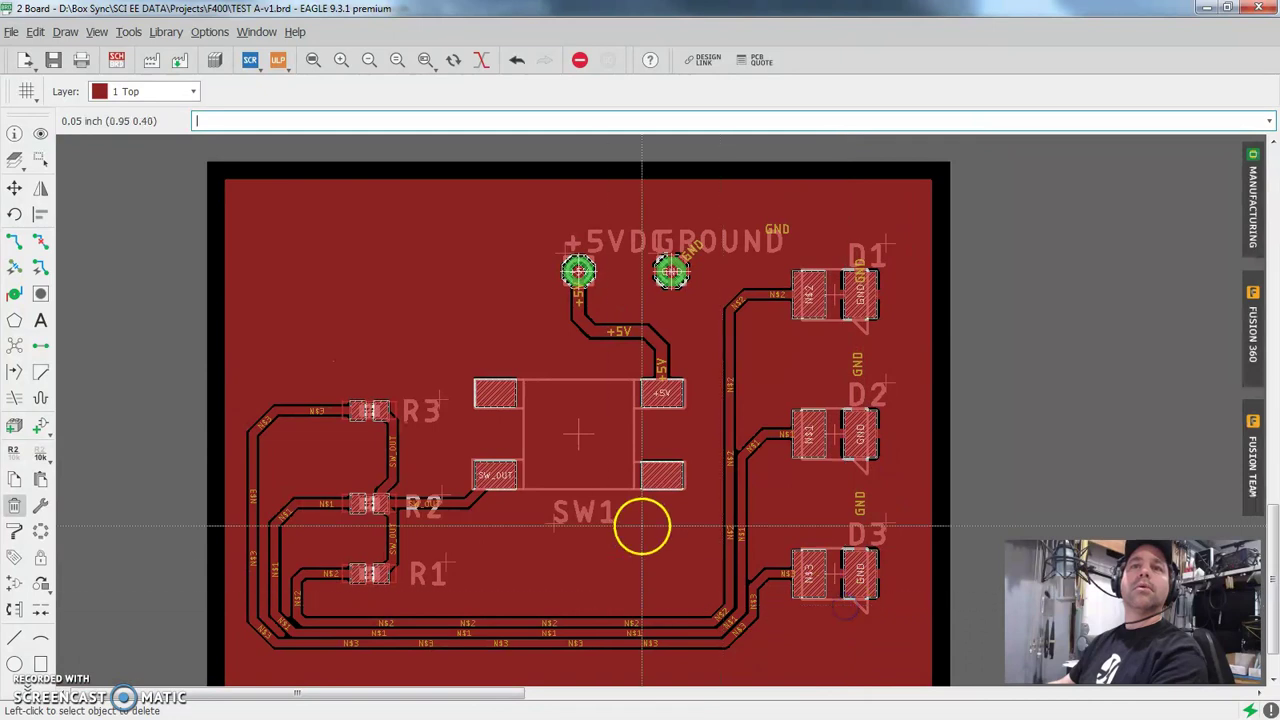
pyautogui.scroll(-1, 665, 545)
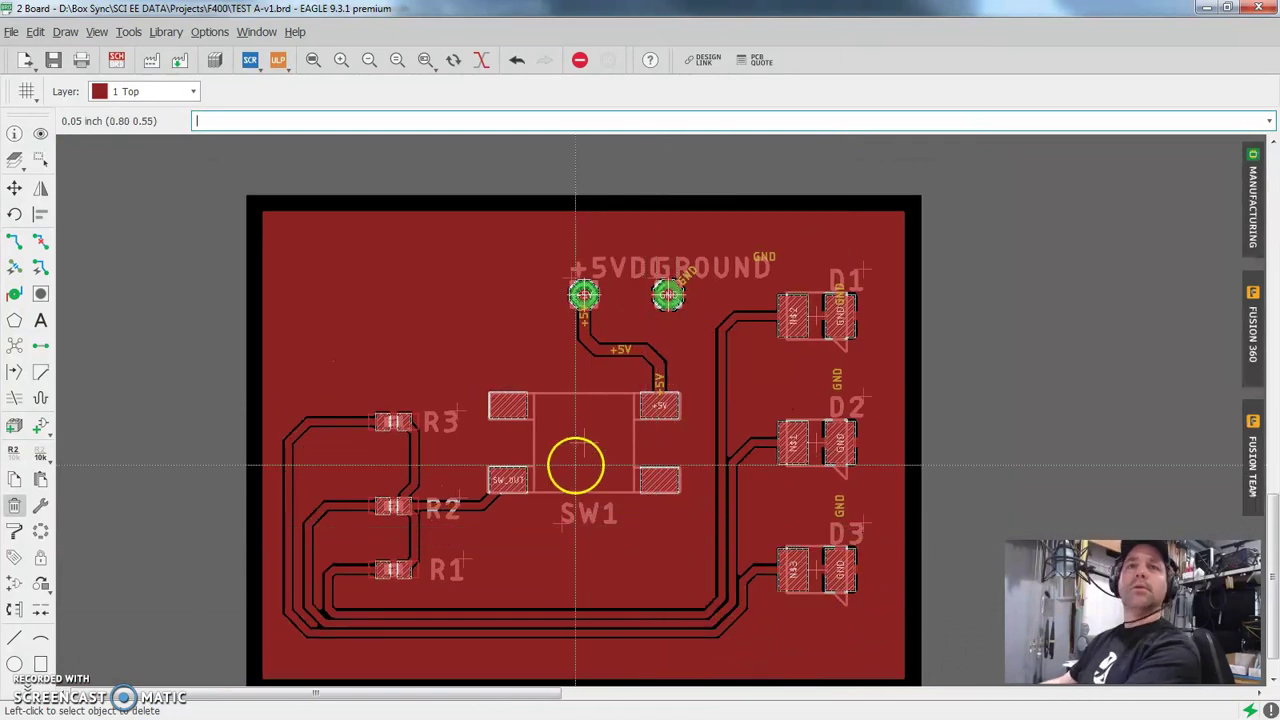
# Rotate the D1, D2 and D3 labels 90° to read vertically, placed right of each LED.
pyautogui.click(15, 187)
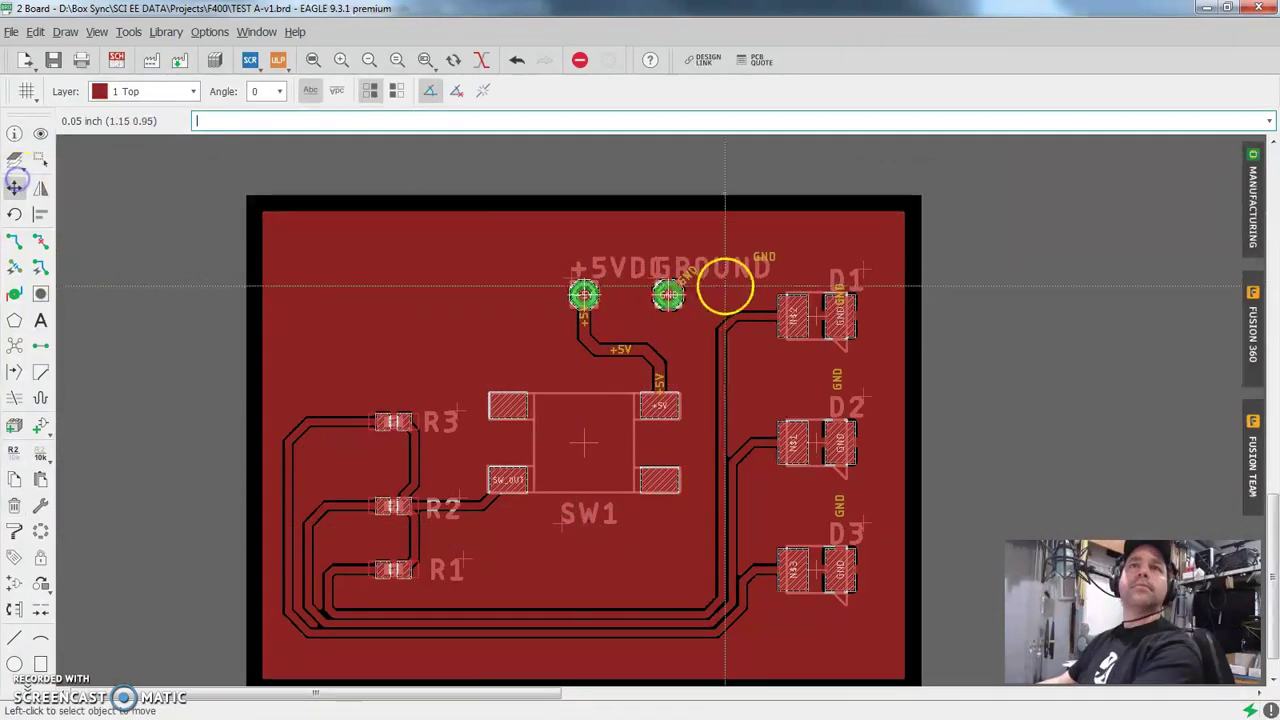
pyautogui.click(869, 268)
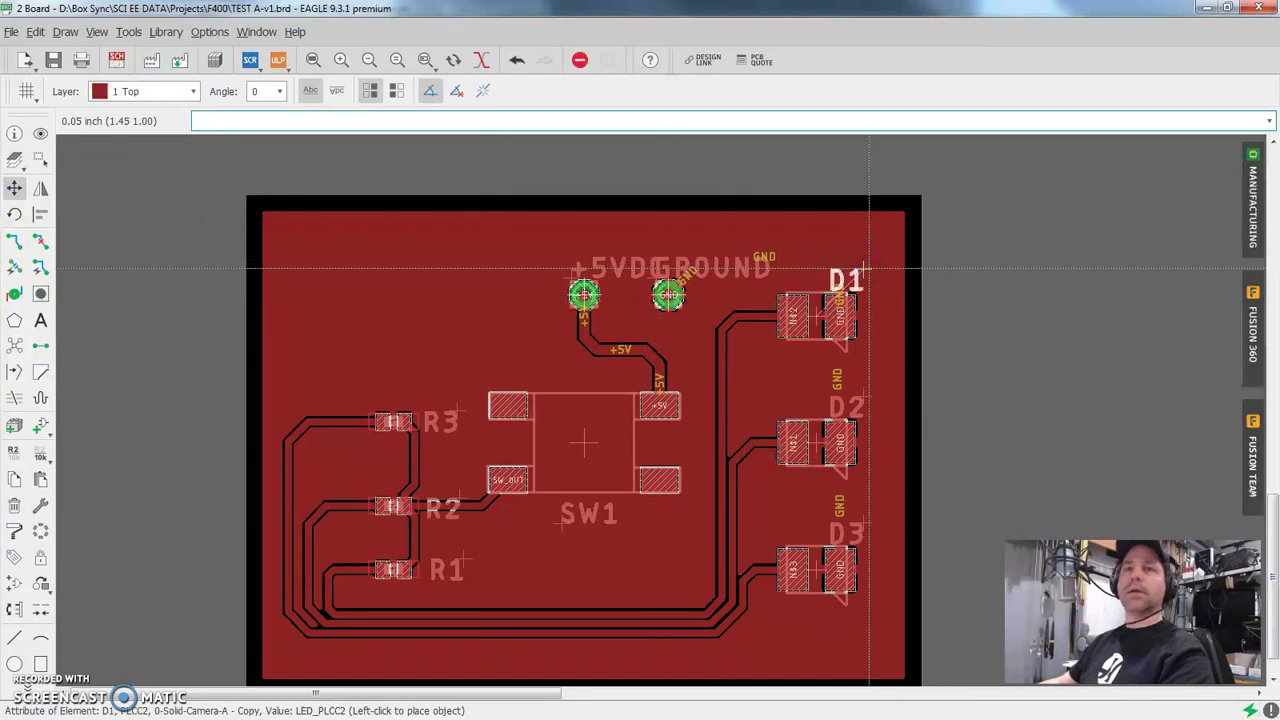
pyautogui.rightClick(903, 277)
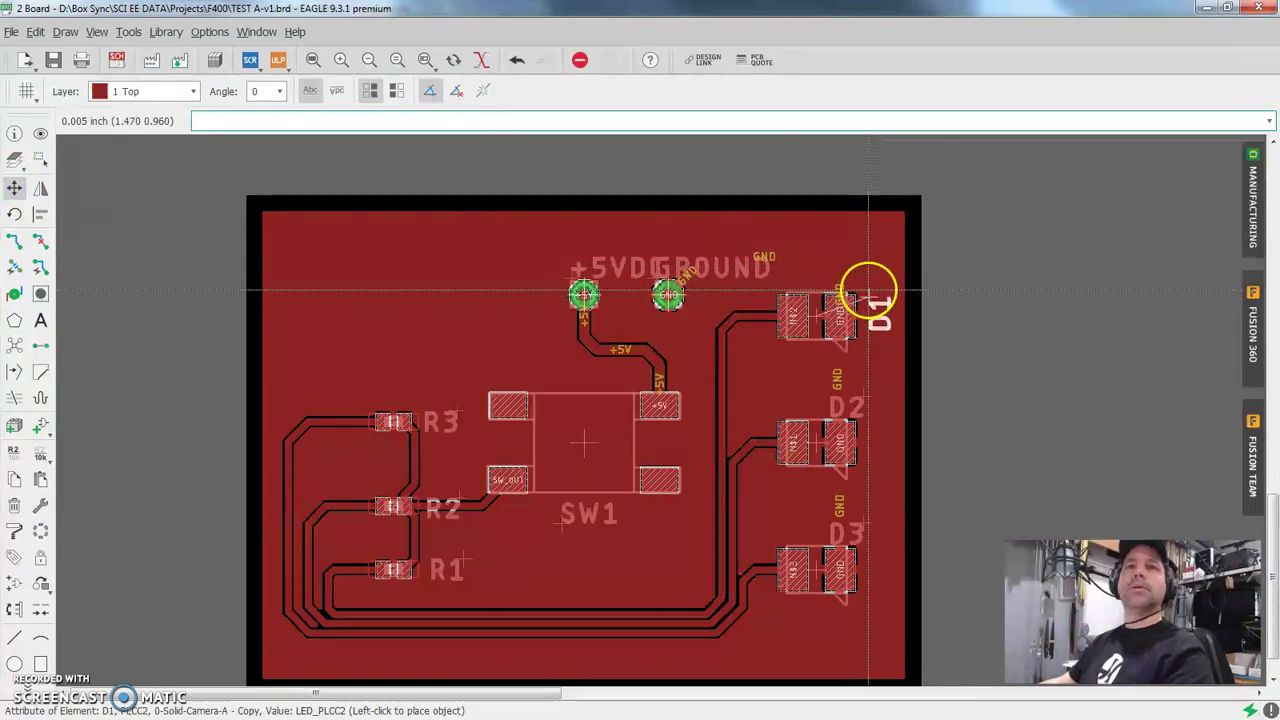
pyautogui.click(876, 290)
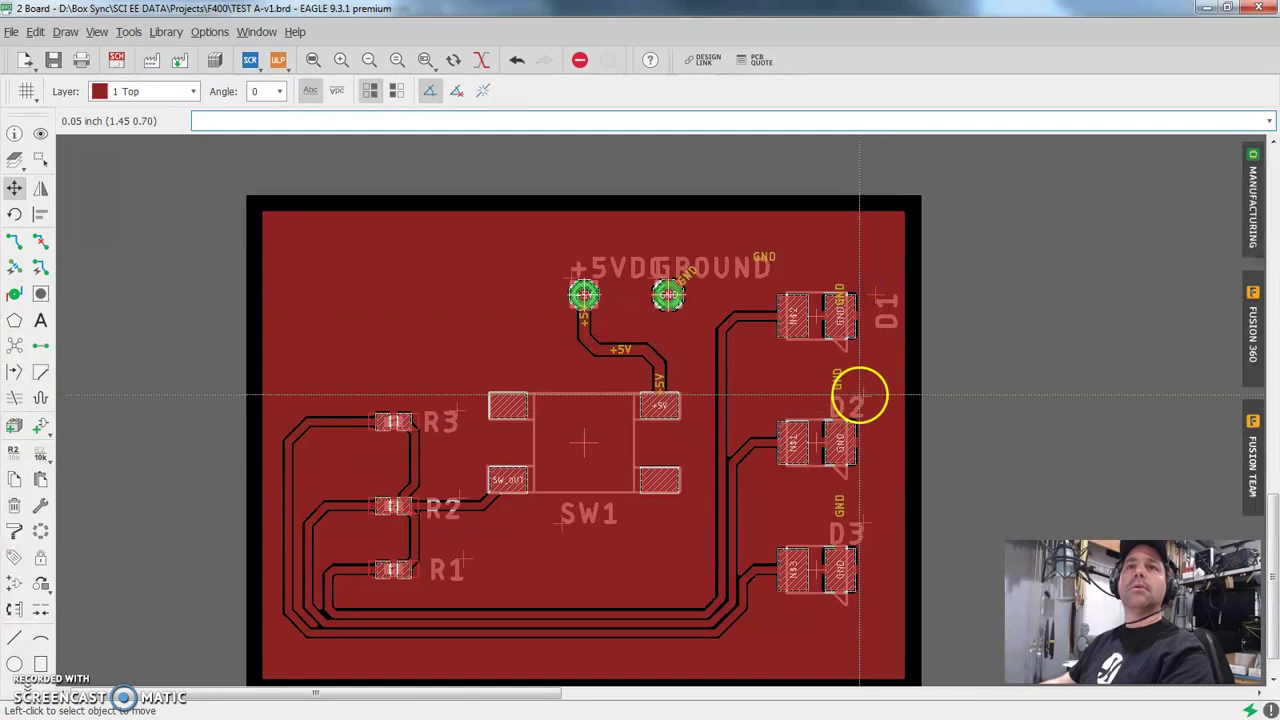
pyautogui.click(860, 395)
pyautogui.rightClick(883, 426)
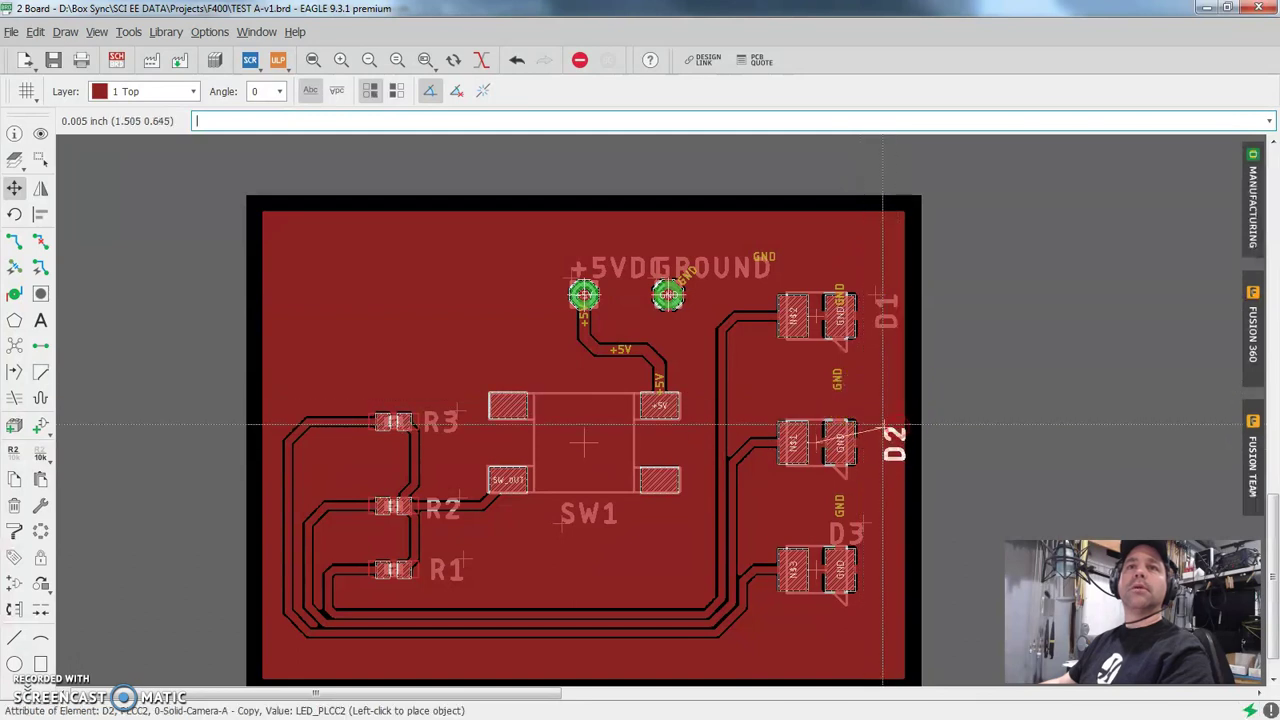
pyautogui.click(868, 425)
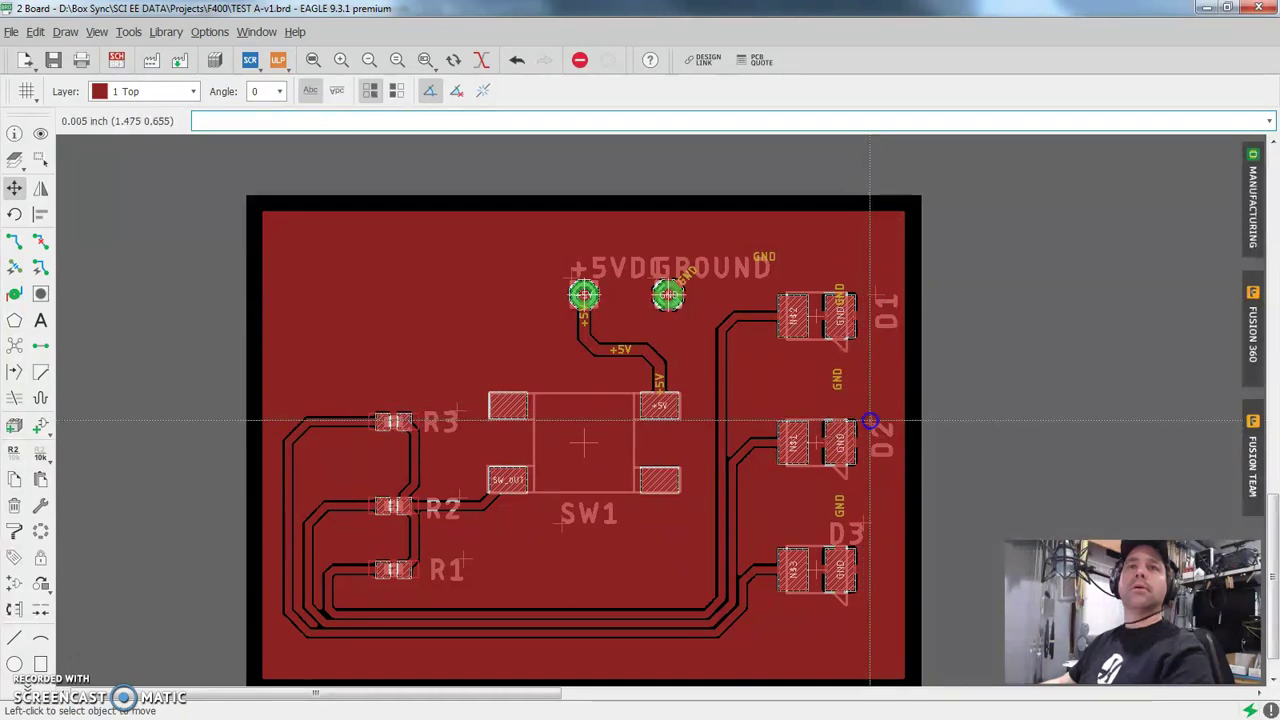
pyautogui.click(851, 516)
pyautogui.rightClick(860, 540)
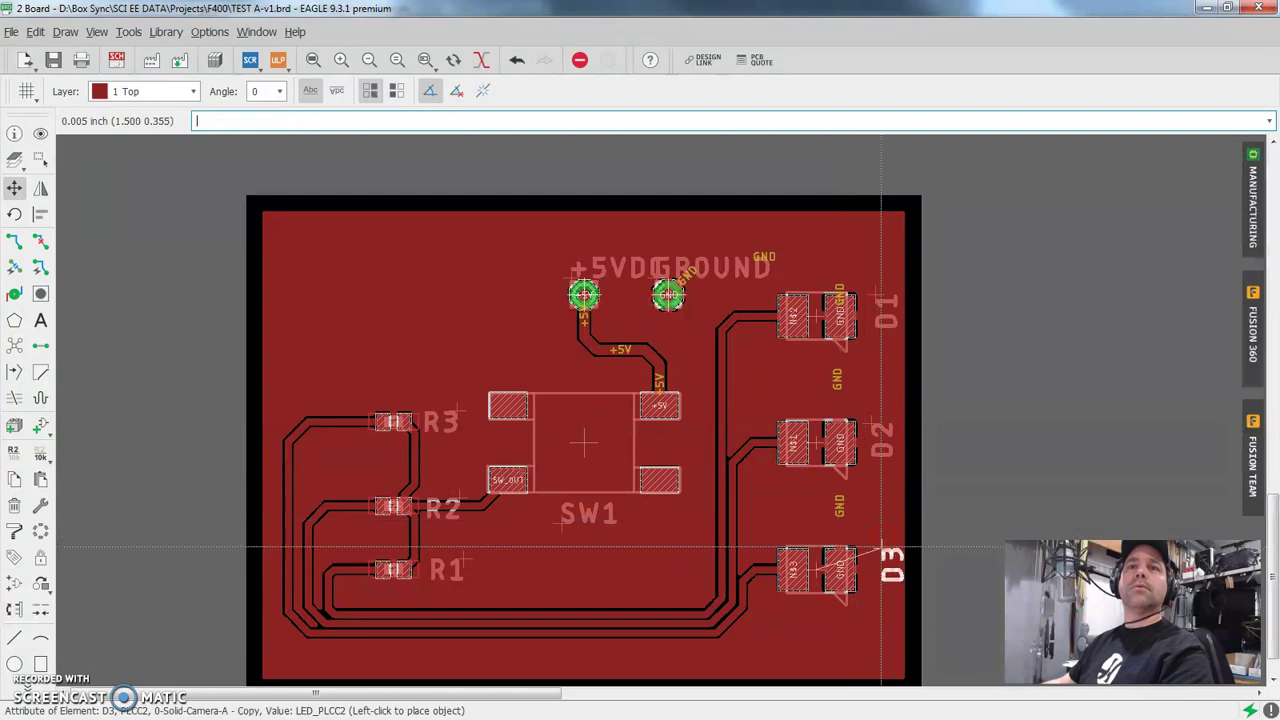
pyautogui.click(877, 552)
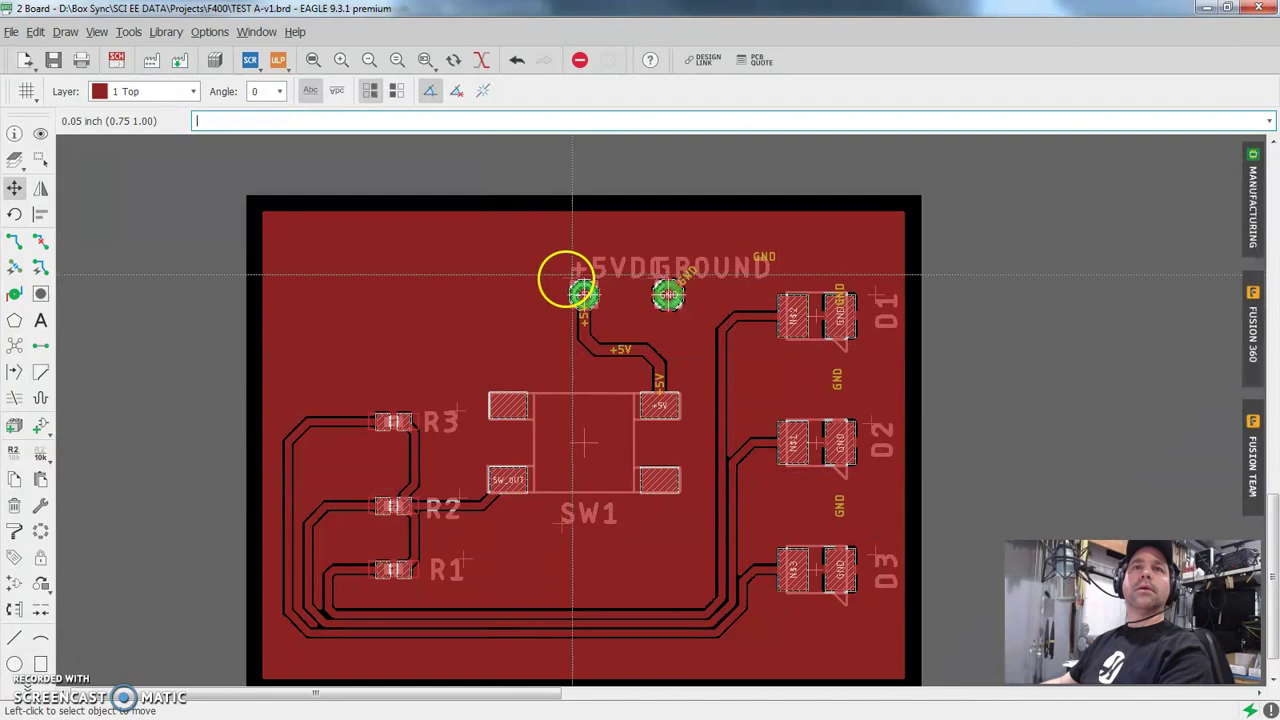
# After previewing, move +5VDC further left and GROUND above the GND pad.
pyautogui.scroll(3, 651, 286)
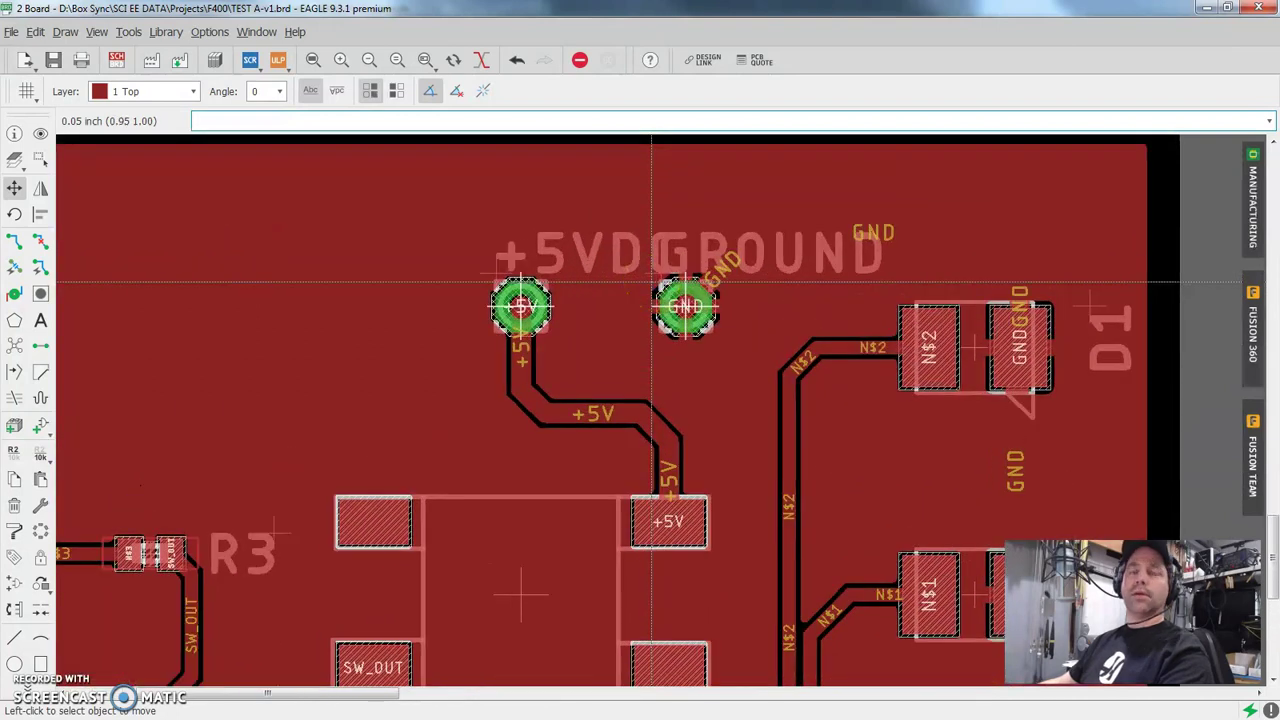
pyautogui.click(1252, 196)
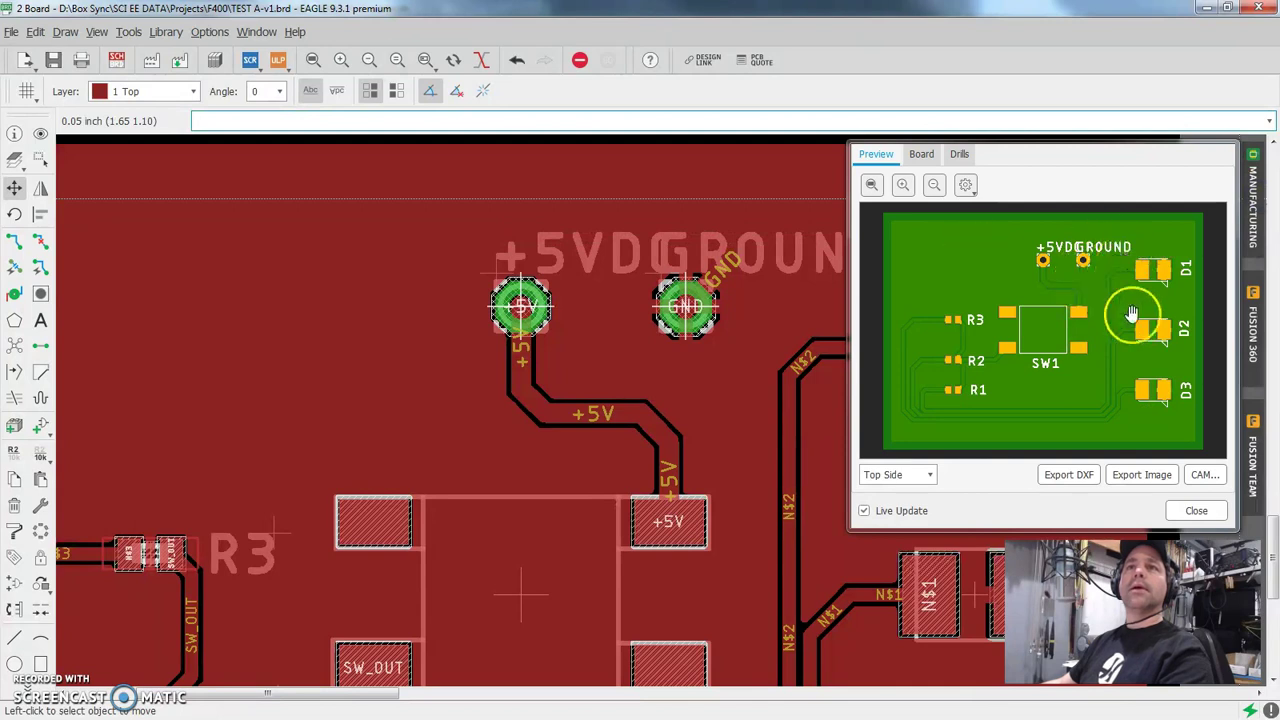
pyautogui.click(1197, 511)
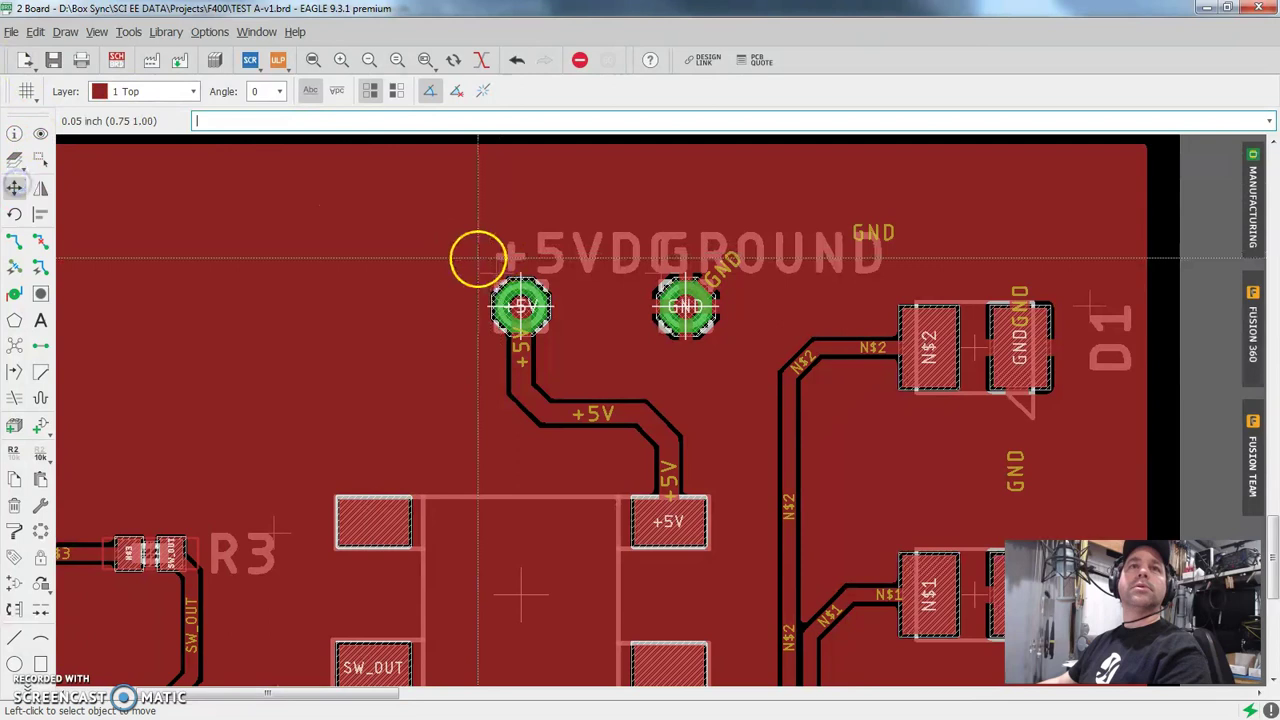
pyautogui.click(500, 268)
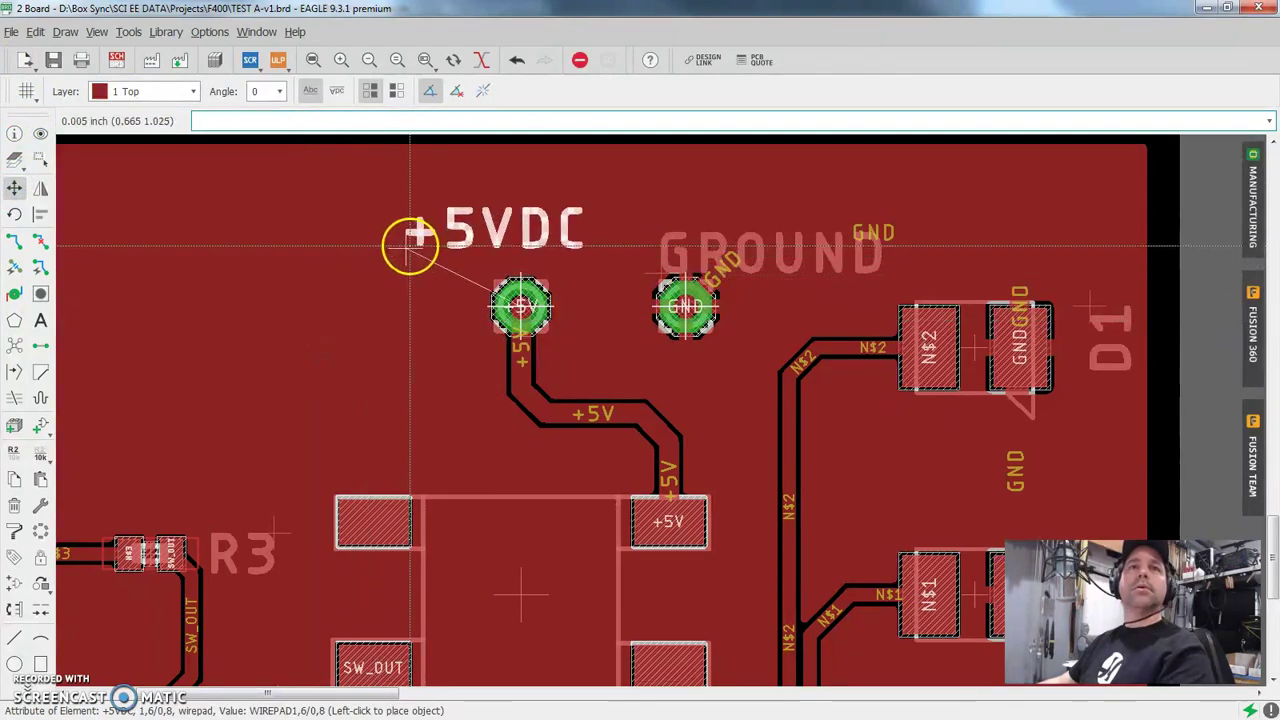
pyautogui.click(405, 240)
pyautogui.click(678, 283)
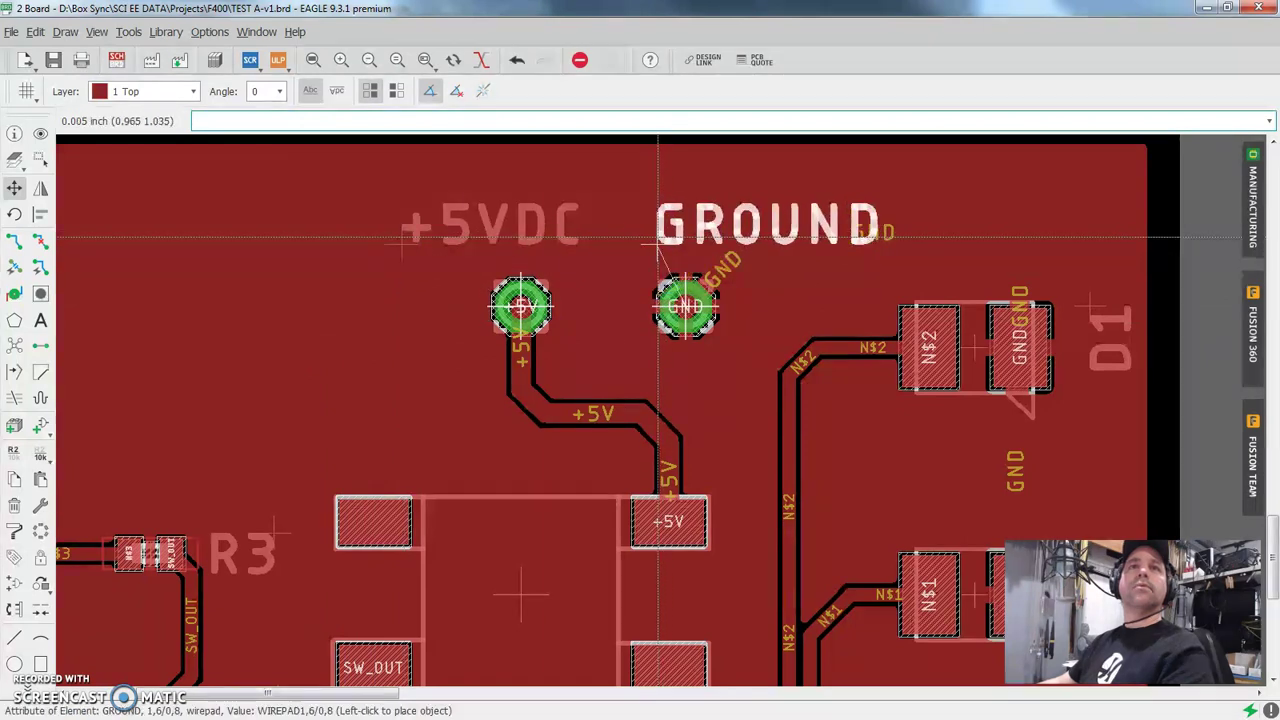
pyautogui.click(656, 237)
# Recheck the separated labels in the manufacturing preview.
pyautogui.scroll(-2, 600, 368)
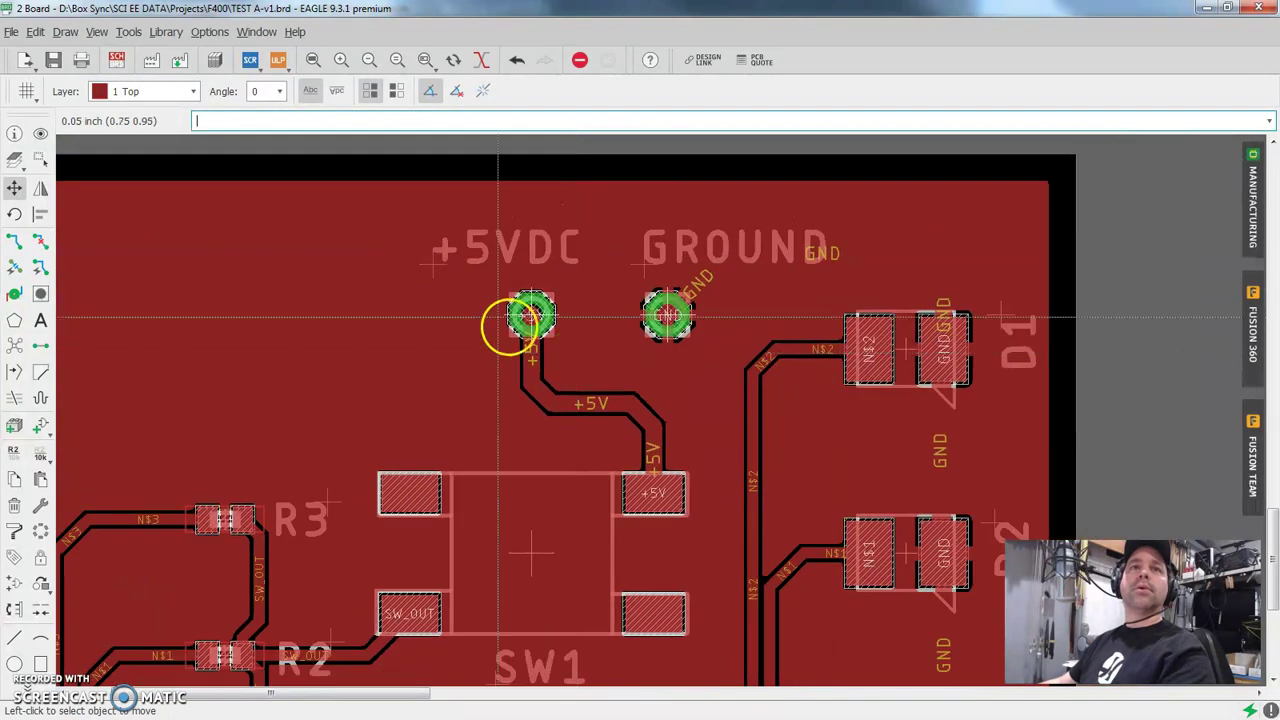
pyautogui.click(1252, 205)
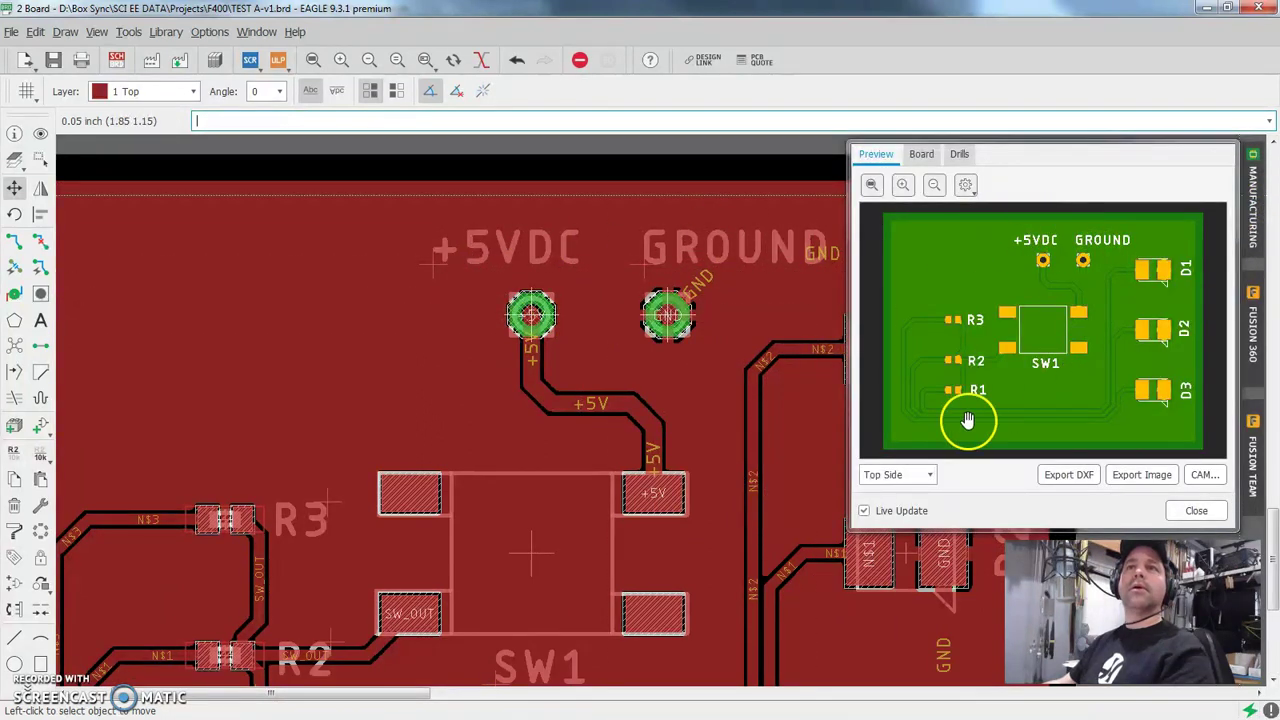
pyautogui.click(1196, 510)
pyautogui.scroll(-3, 686, 434)
pyautogui.scroll(-1, 629, 494)
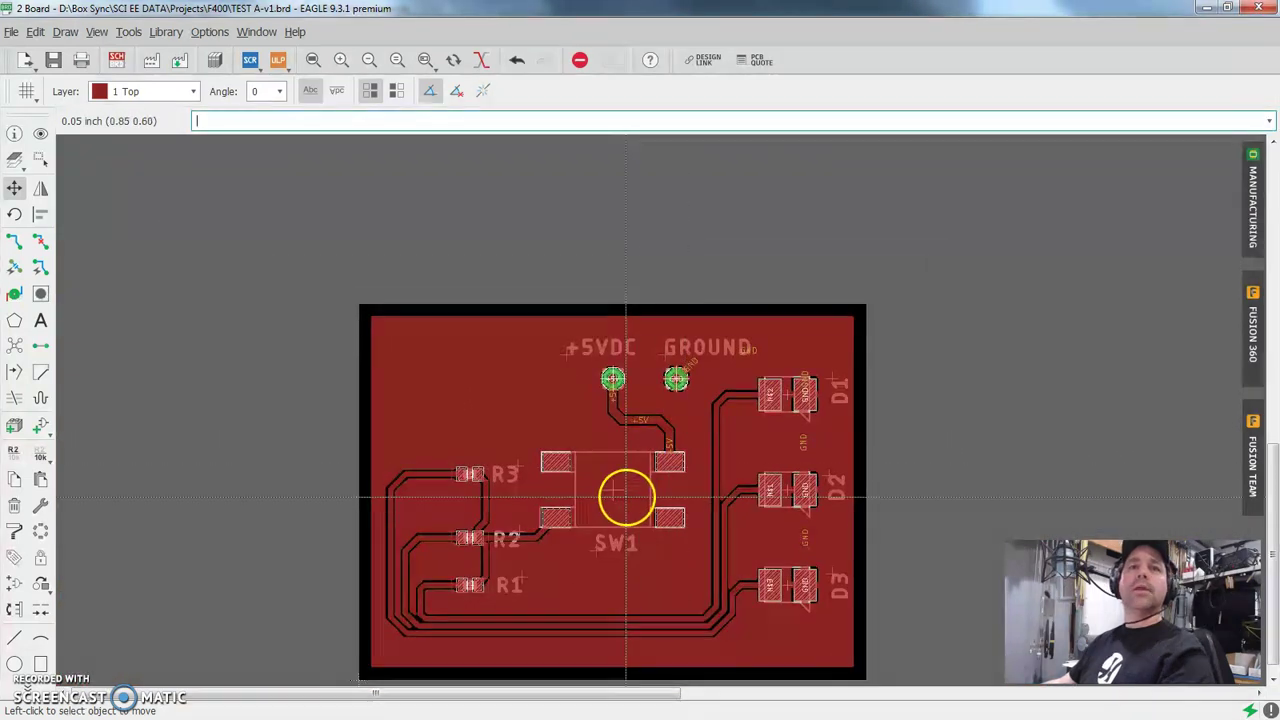
pyautogui.scroll(1, 634, 437)
# Save the board file TEST A-v1.brd with Ctrl+S.
pyautogui.hotkey('ctrl', 's')
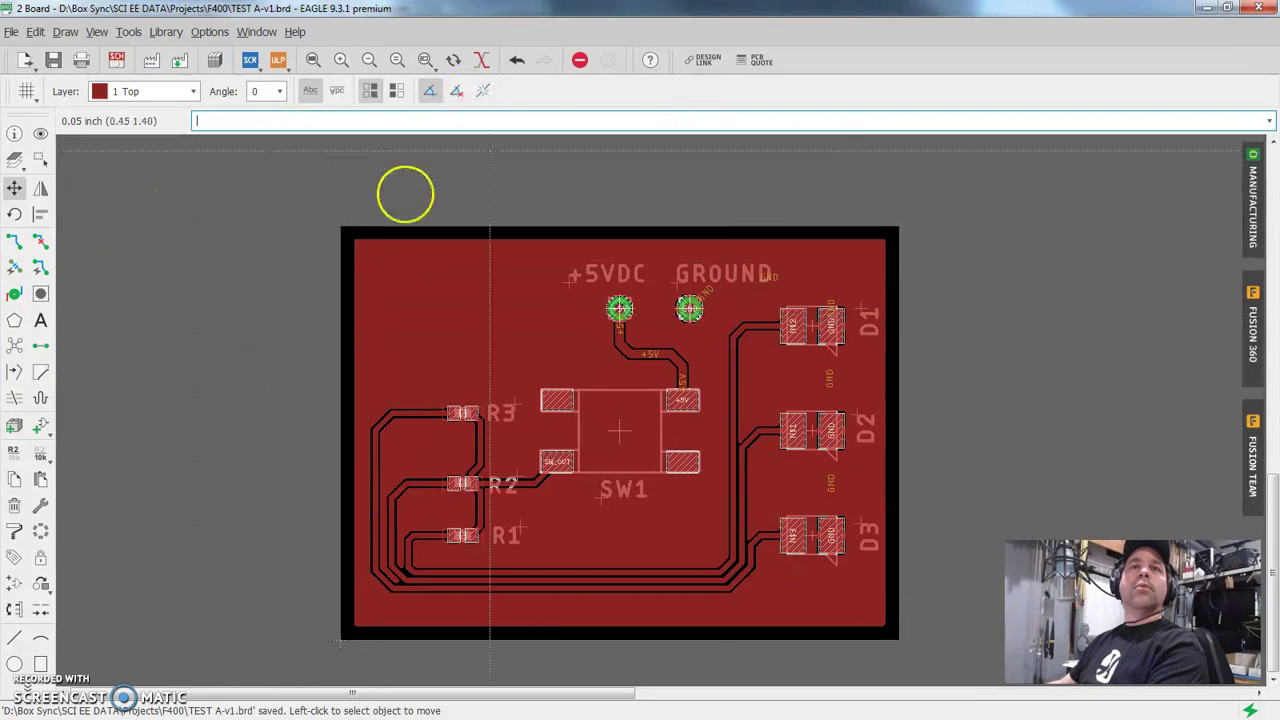
pyautogui.scroll(-1, 600, 491)
pyautogui.scroll(1, 410, 373)
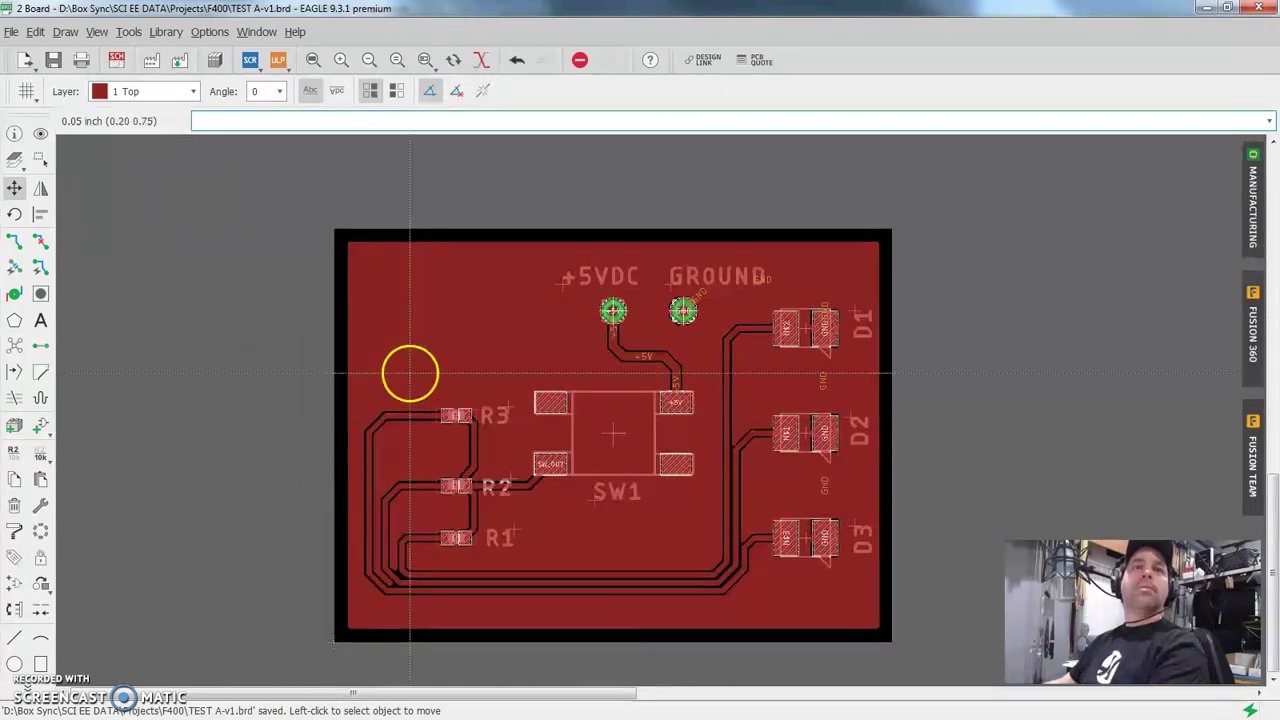
pyautogui.scroll(1, 404, 370)
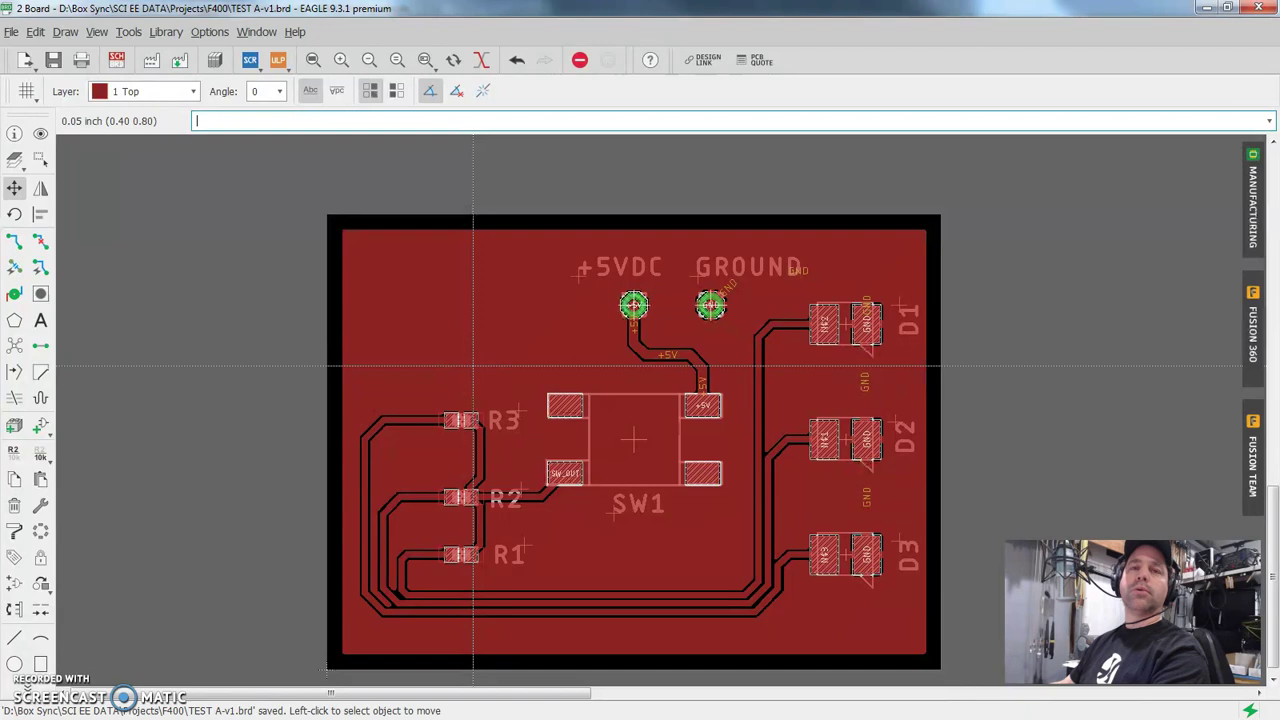
pyautogui.click(505, 331)
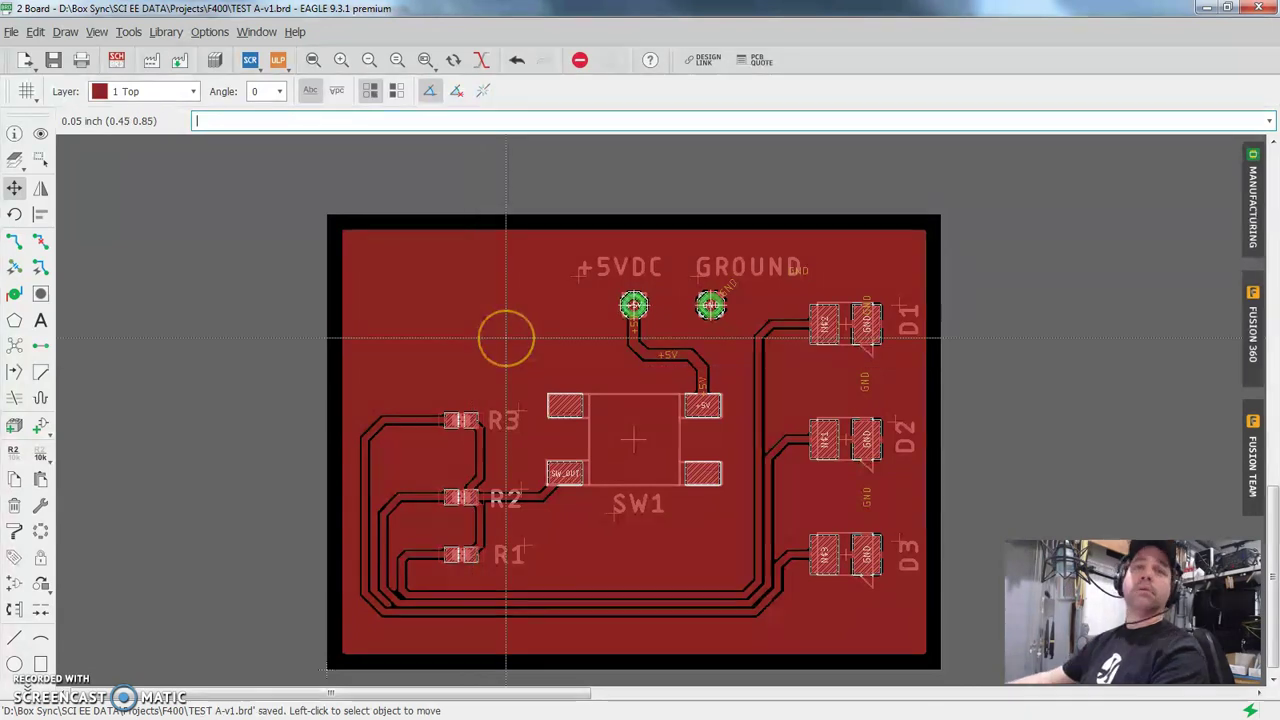
pyautogui.click(505, 331)
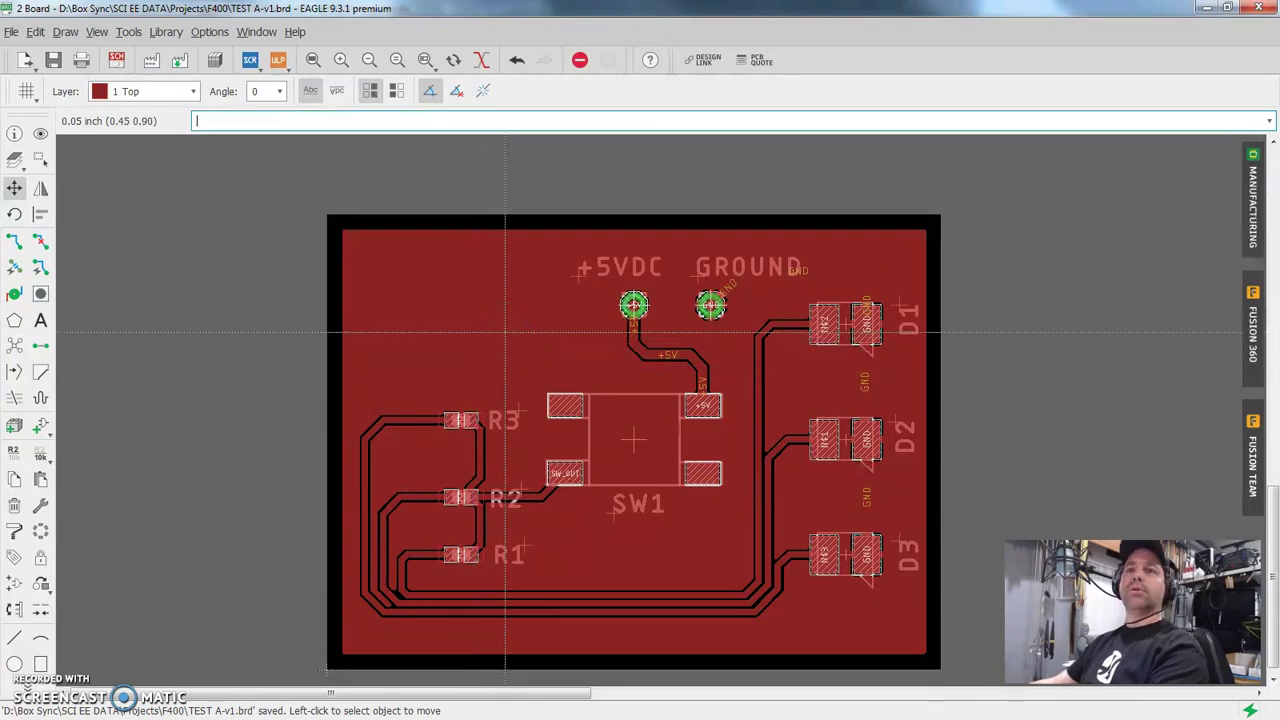
pyautogui.click(383, 358)
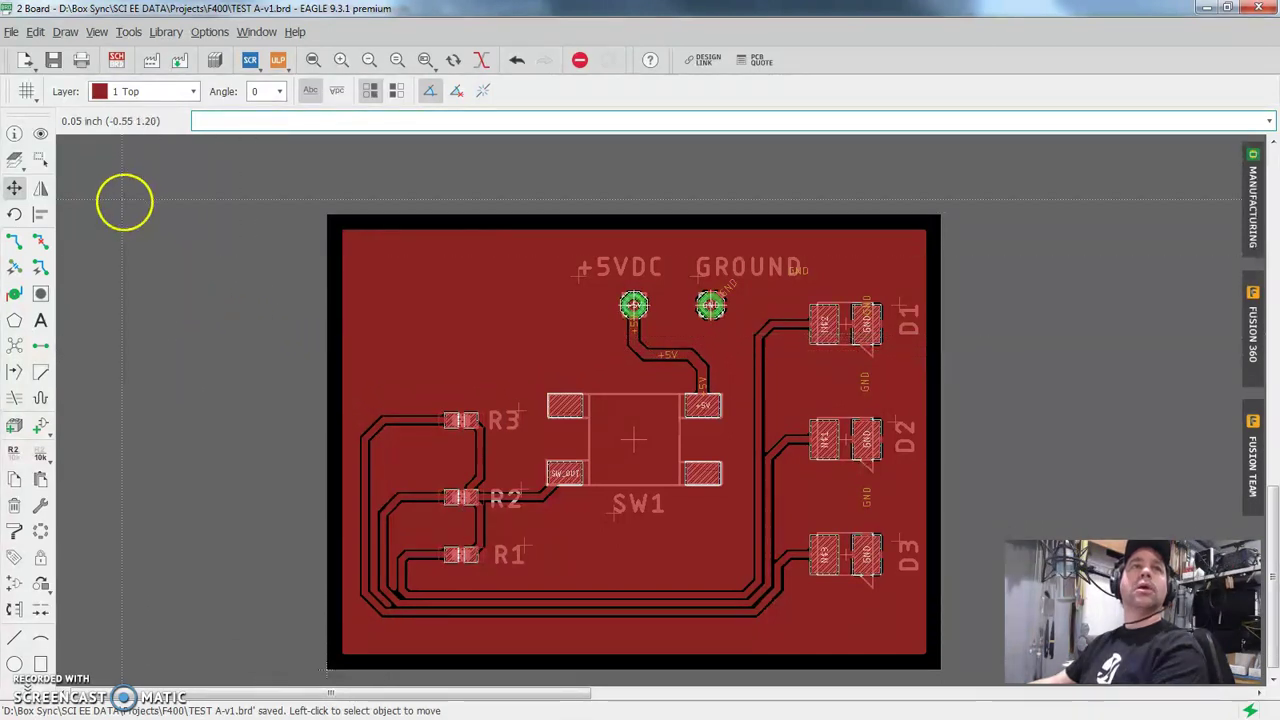
# Open the CAM Processor and load the recent job SCI_2L_New_A-v1.cam.
pyautogui.click(151, 64)
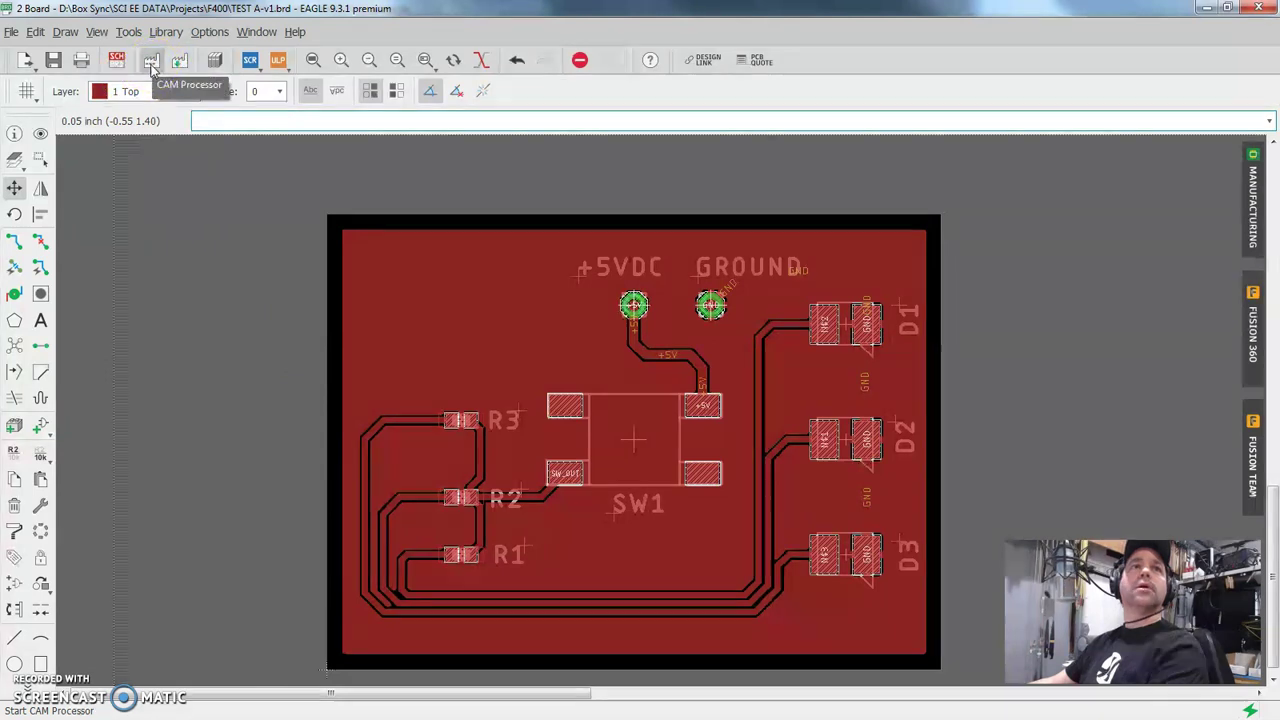
pyautogui.click(151, 64)
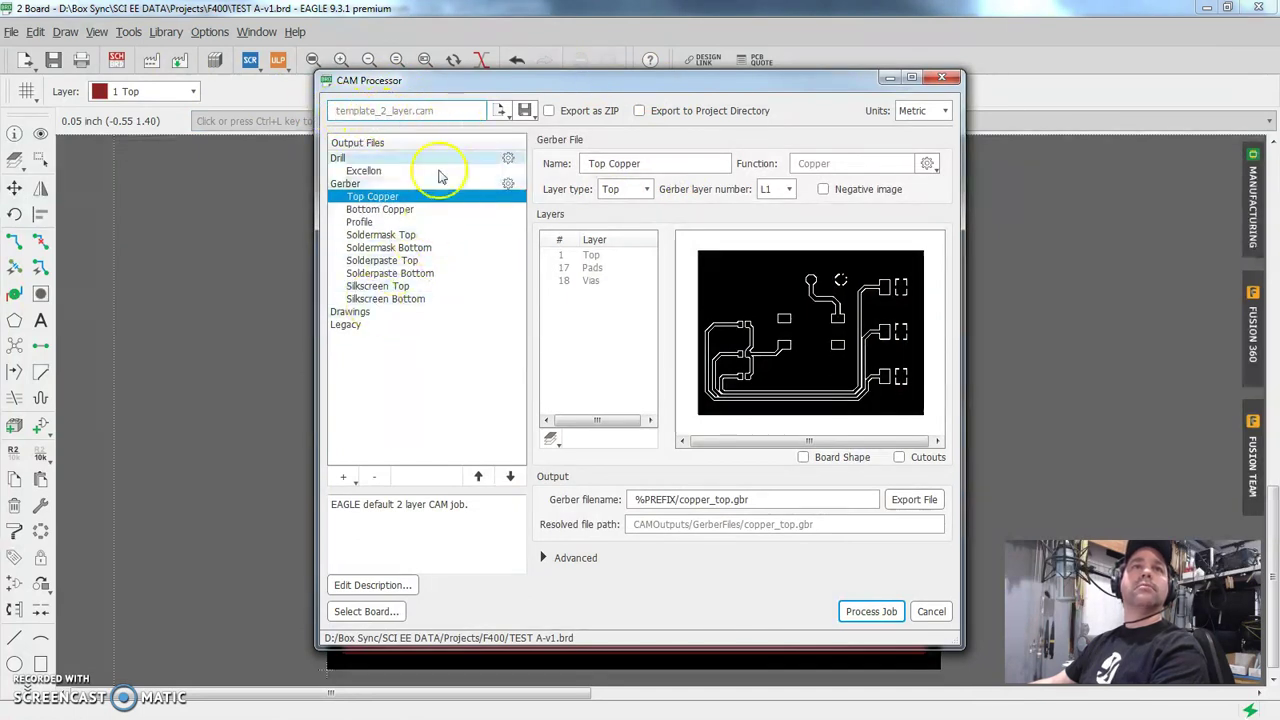
pyautogui.click(500, 110)
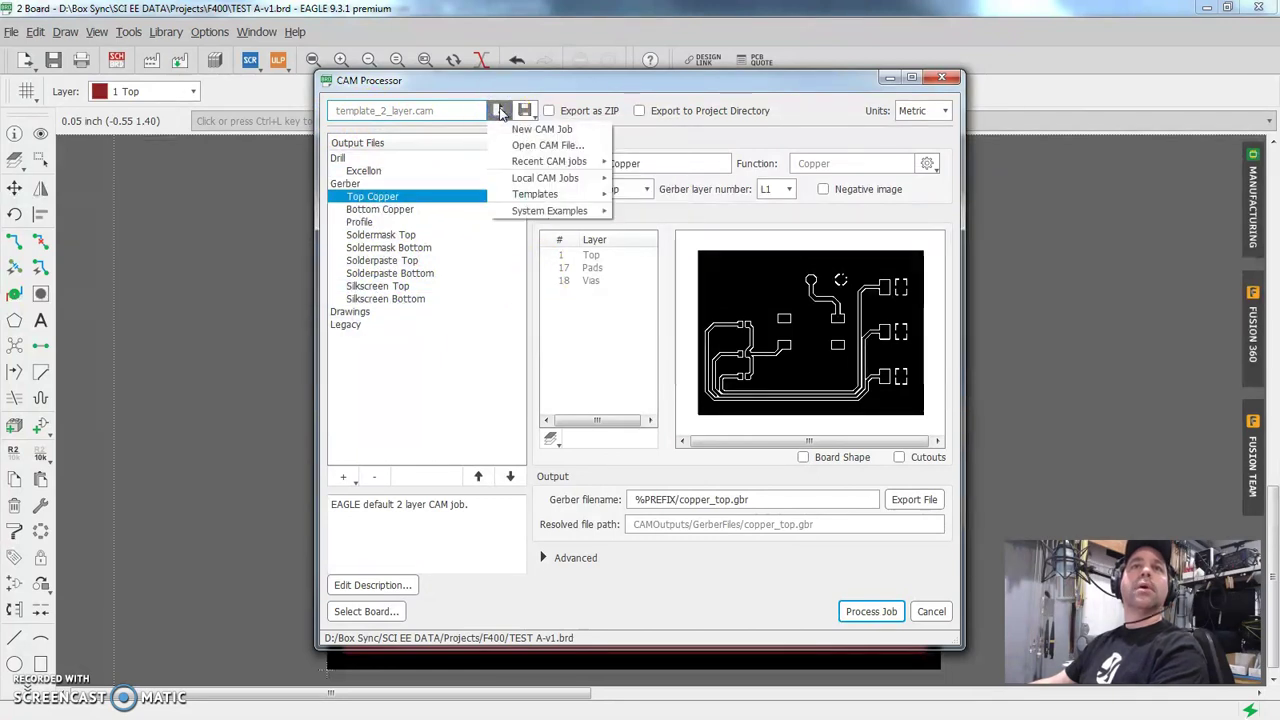
pyautogui.click(527, 163)
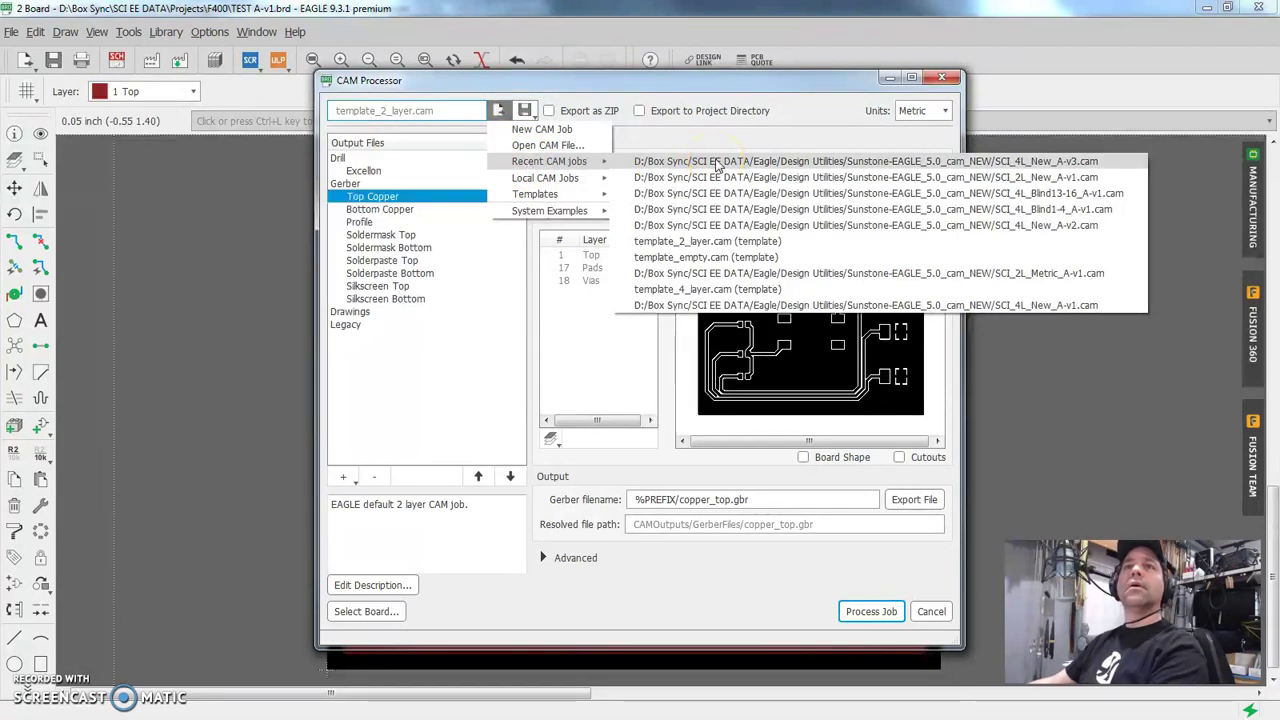
pyautogui.click(786, 176)
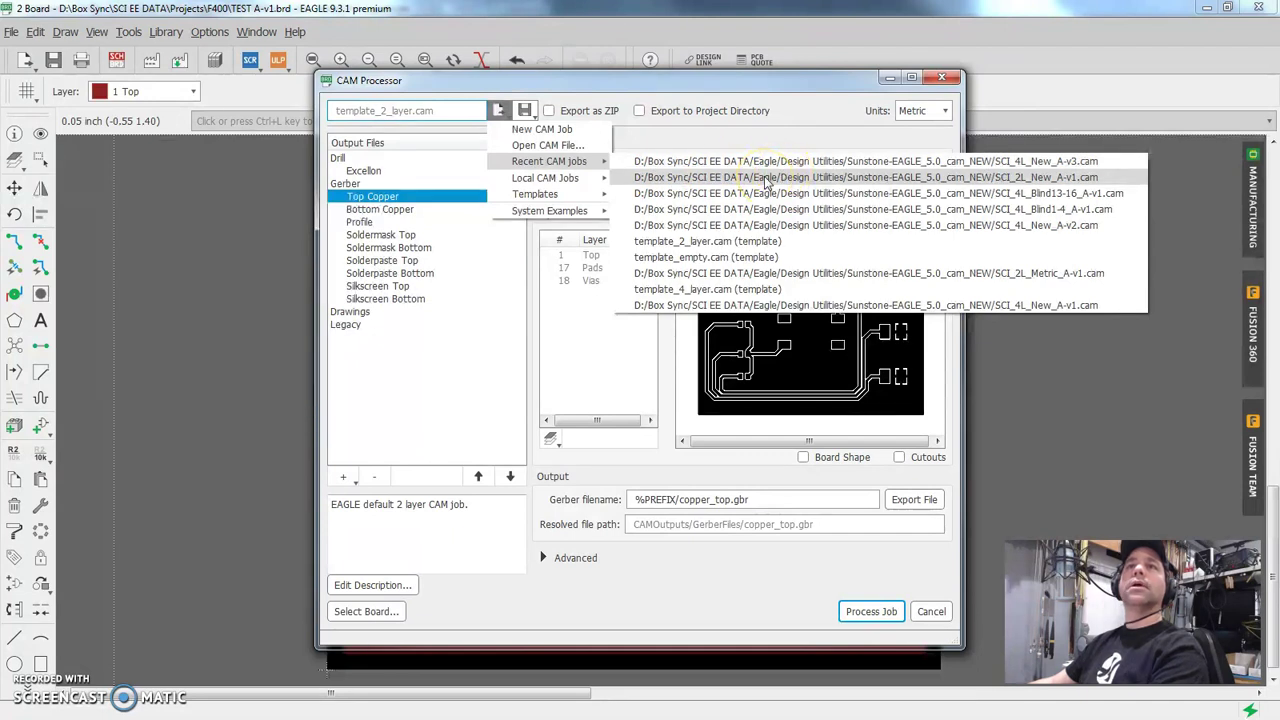
pyautogui.click(766, 177)
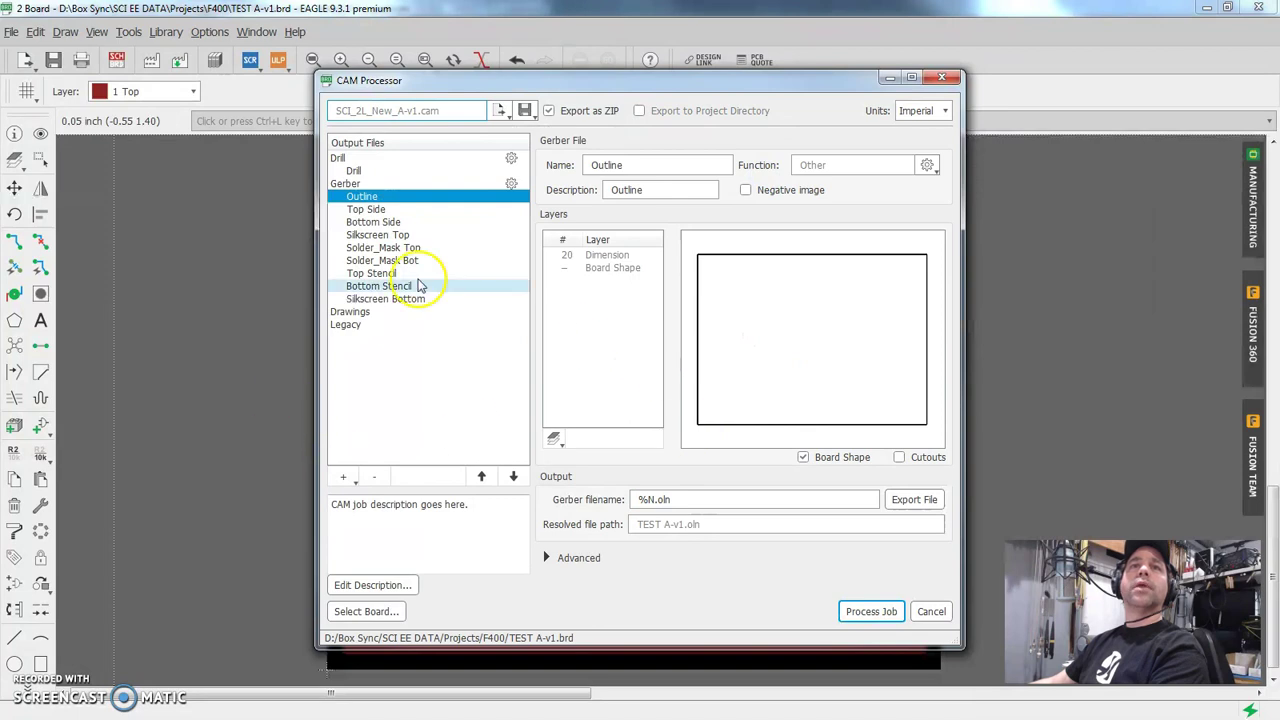
# Maximize the CAM Processor window to full screen.
pyautogui.doubleClick(607, 80)
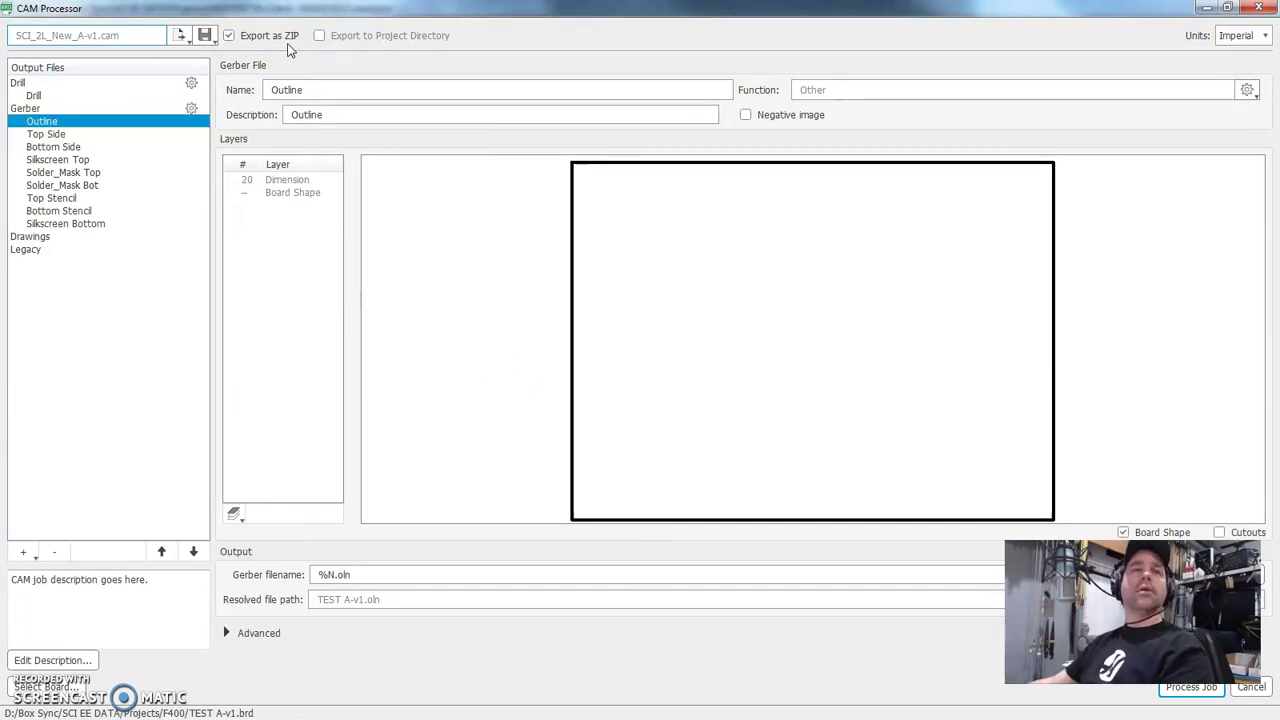
# Review the Drill, Outline and Top Side copper outputs and their previews.
pyautogui.click(33, 96)
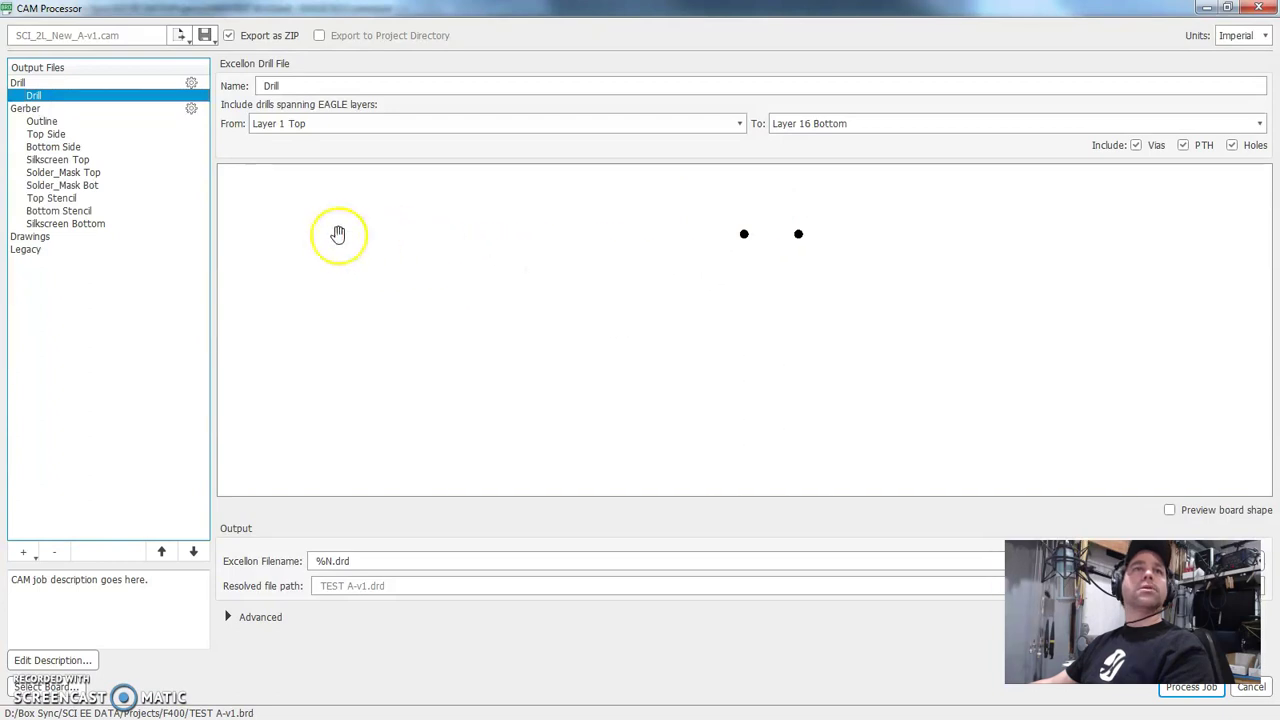
pyautogui.click(52, 121)
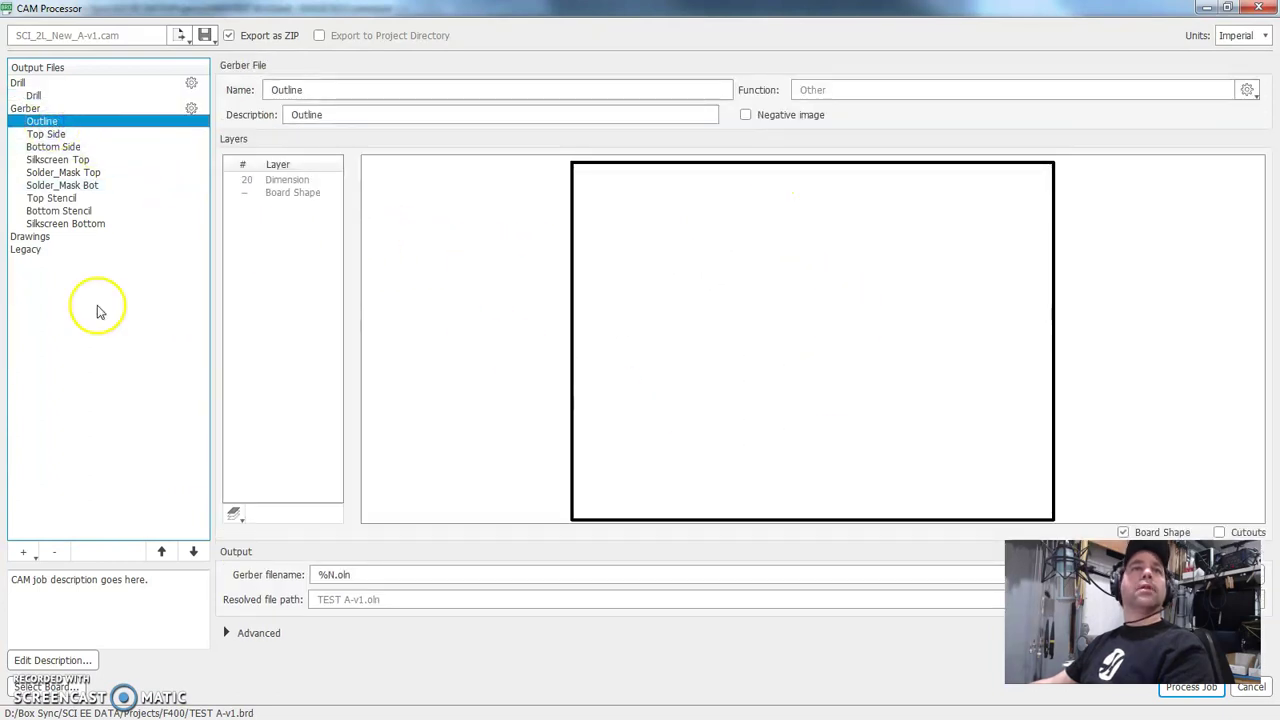
pyautogui.click(280, 192)
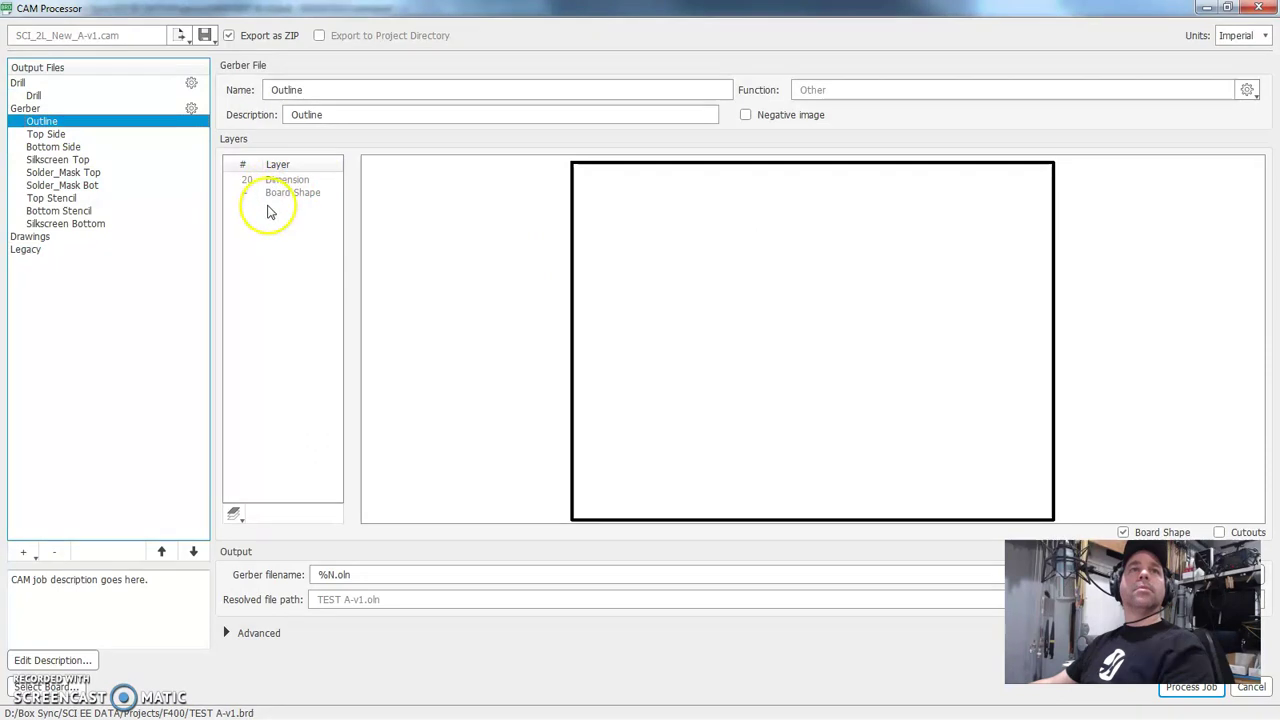
pyautogui.click(45, 134)
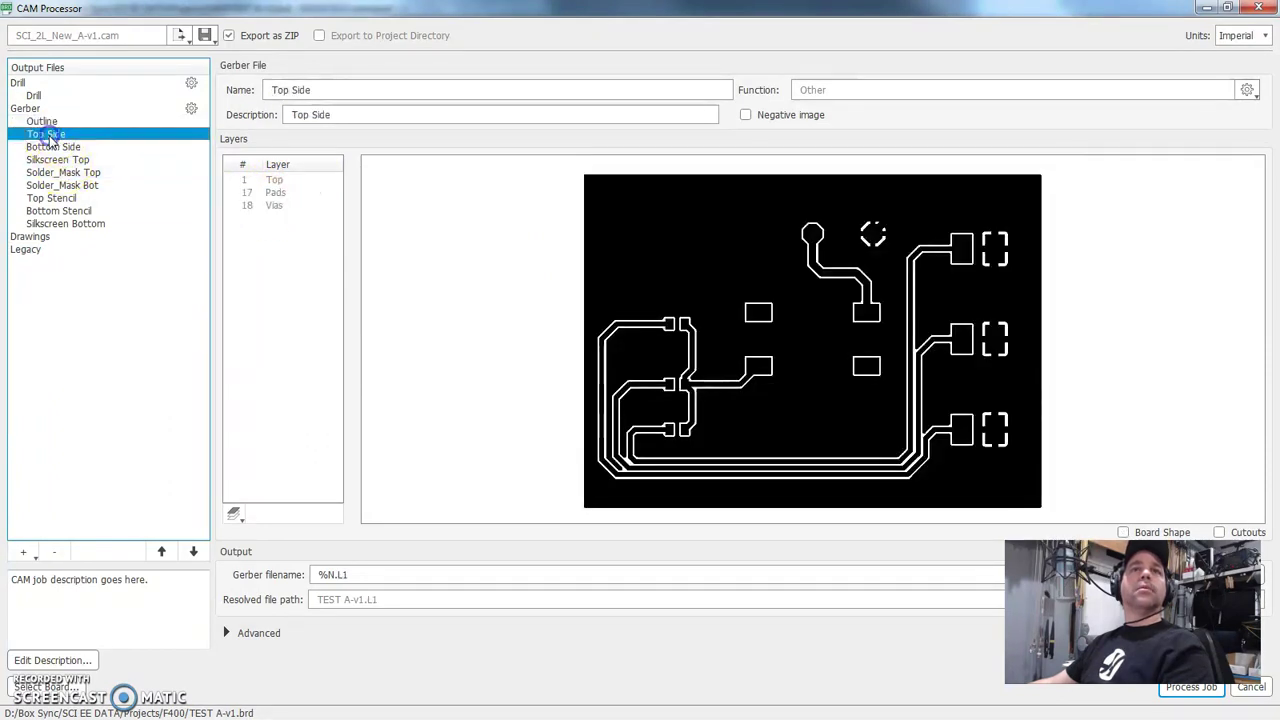
pyautogui.click(276, 205)
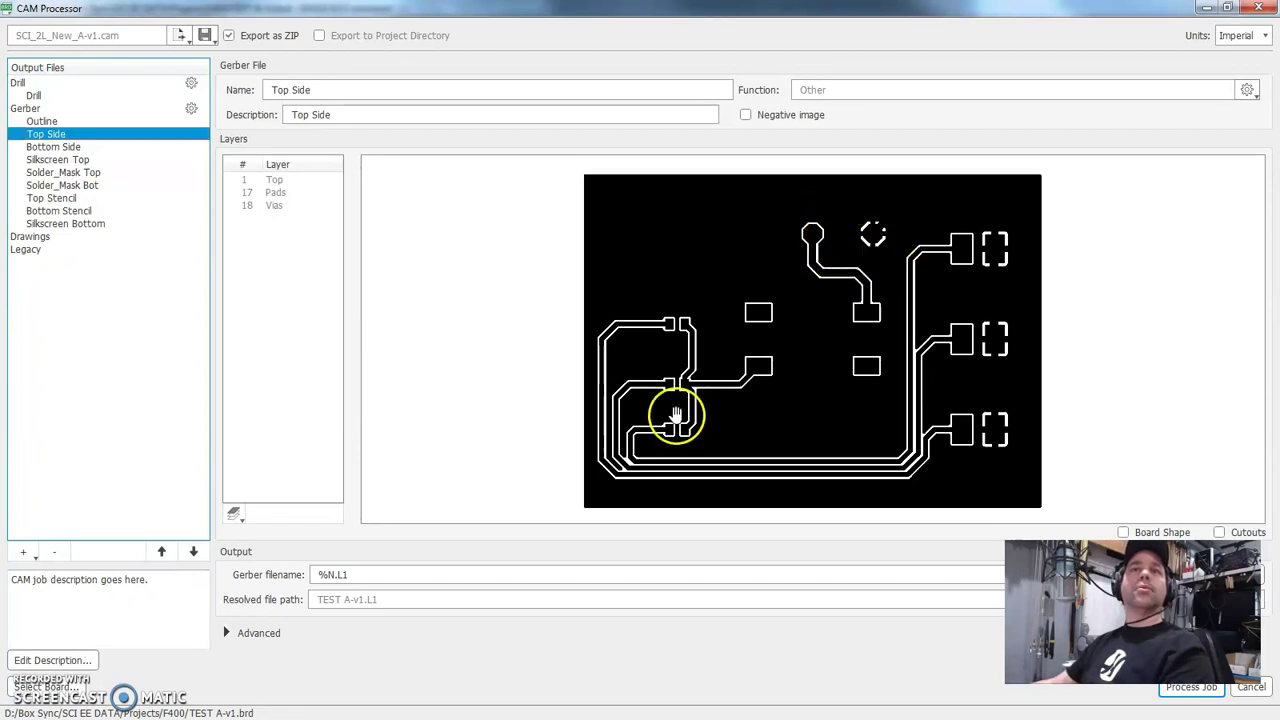
# Review Bottom Side, silkscreen, solder mask and stencil outputs, then start processing the job.
pyautogui.click(53, 147)
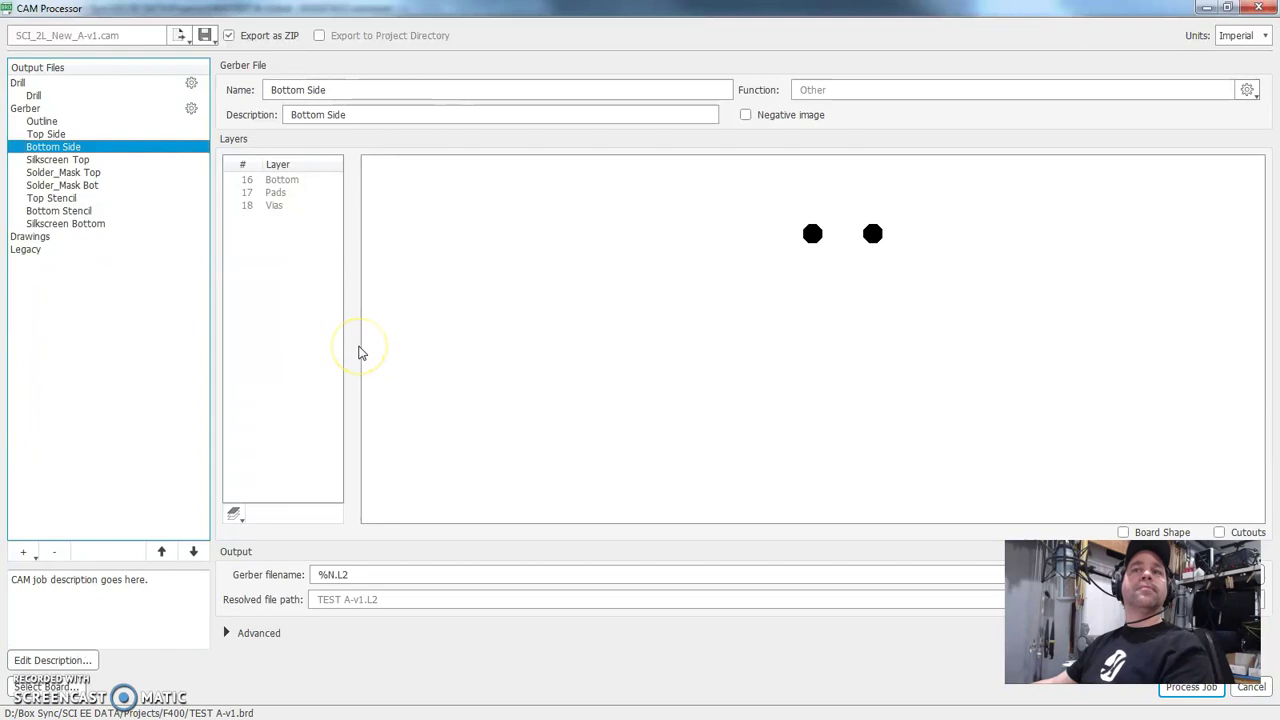
pyautogui.click(45, 161)
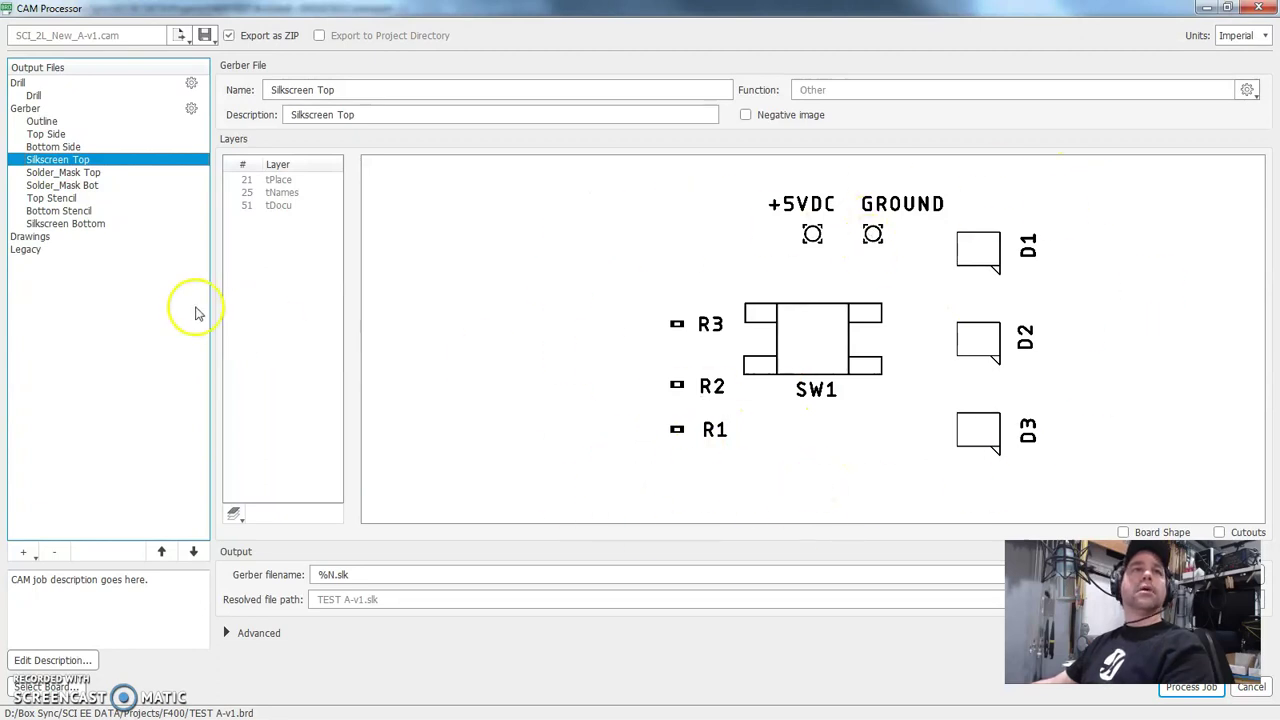
pyautogui.click(60, 185)
pyautogui.click(60, 172)
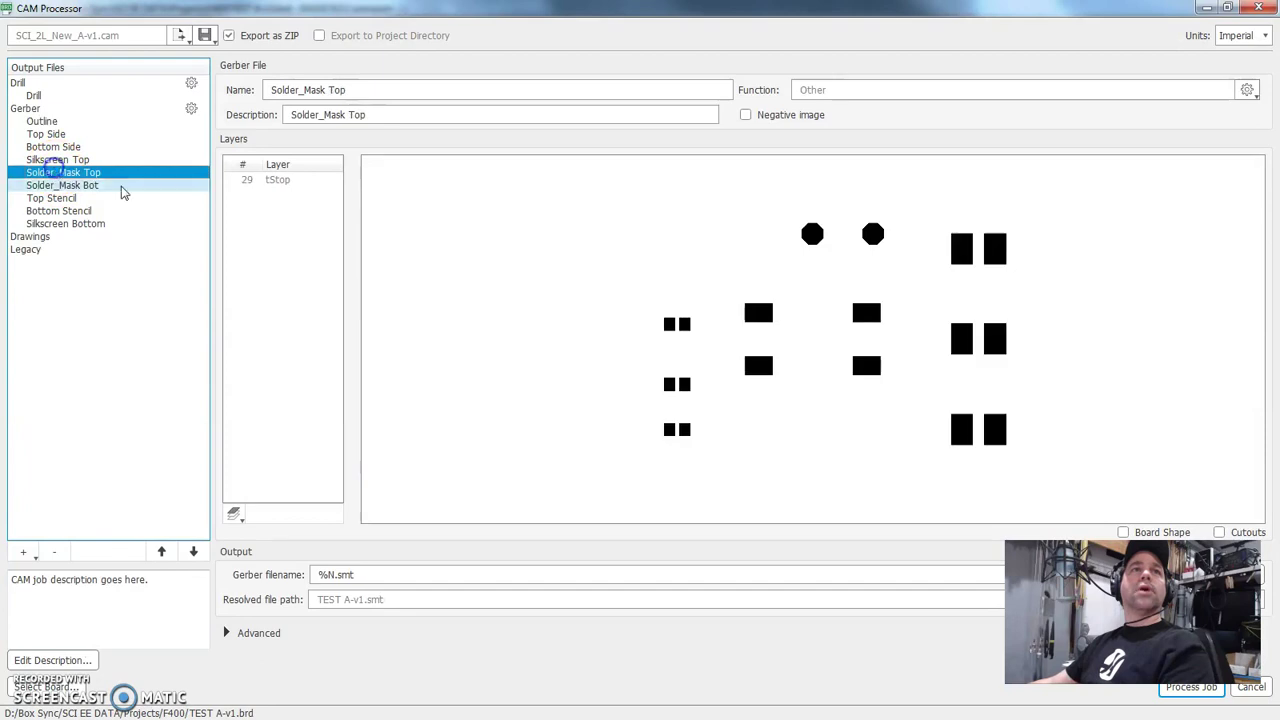
pyautogui.click(60, 186)
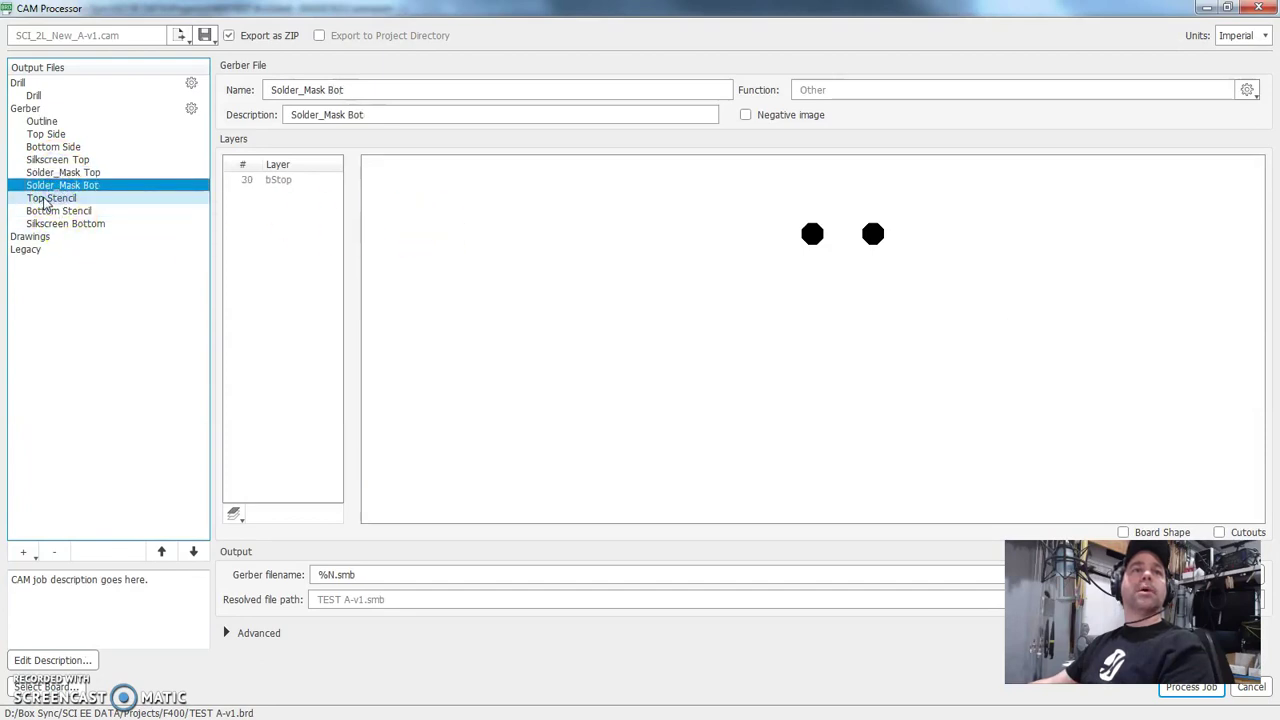
pyautogui.click(43, 203)
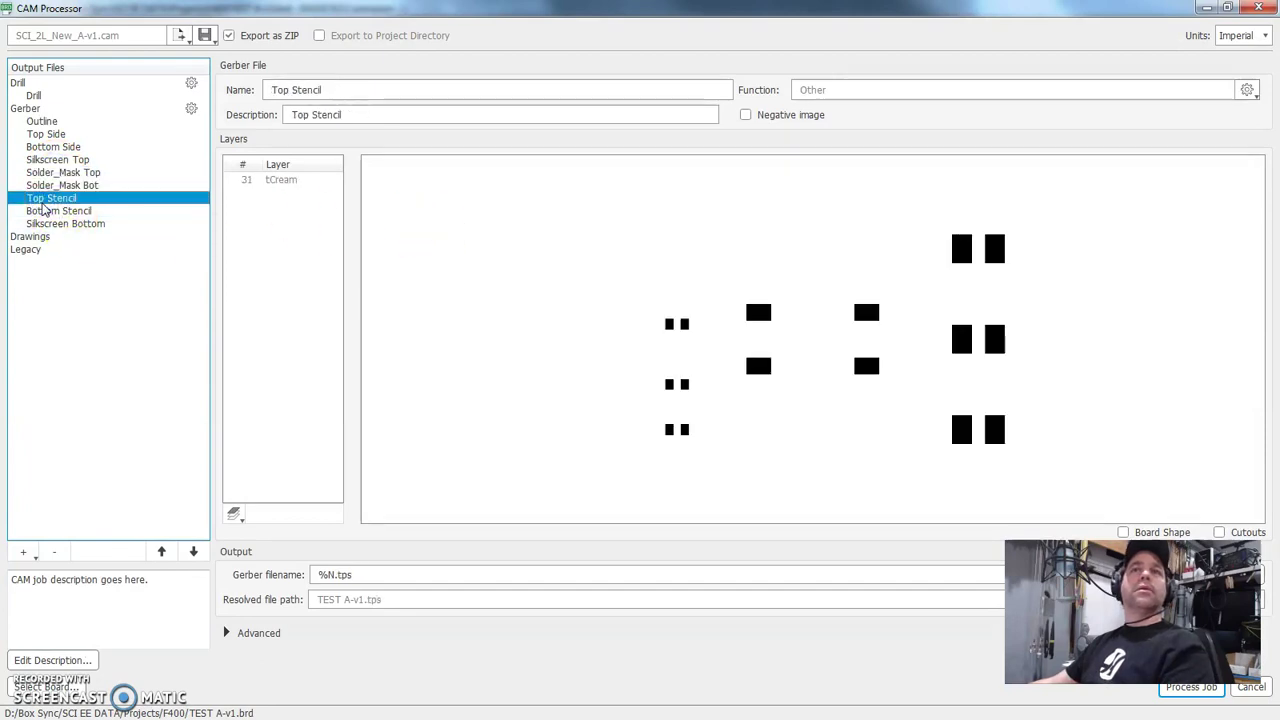
pyautogui.click(60, 213)
pyautogui.click(55, 223)
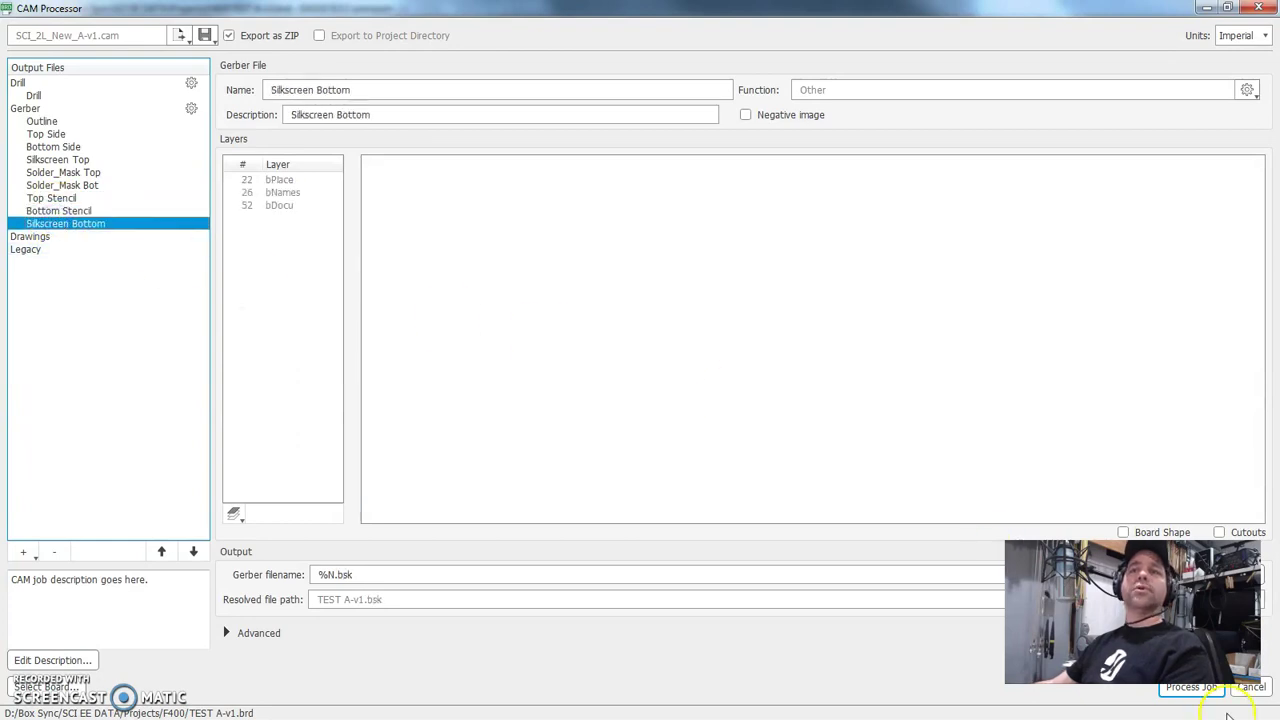
pyautogui.click(1188, 692)
# Process the job, save TEST A-v1_2019-03-02.zip in F400, and open that folder.
pyautogui.click(1208, 694)
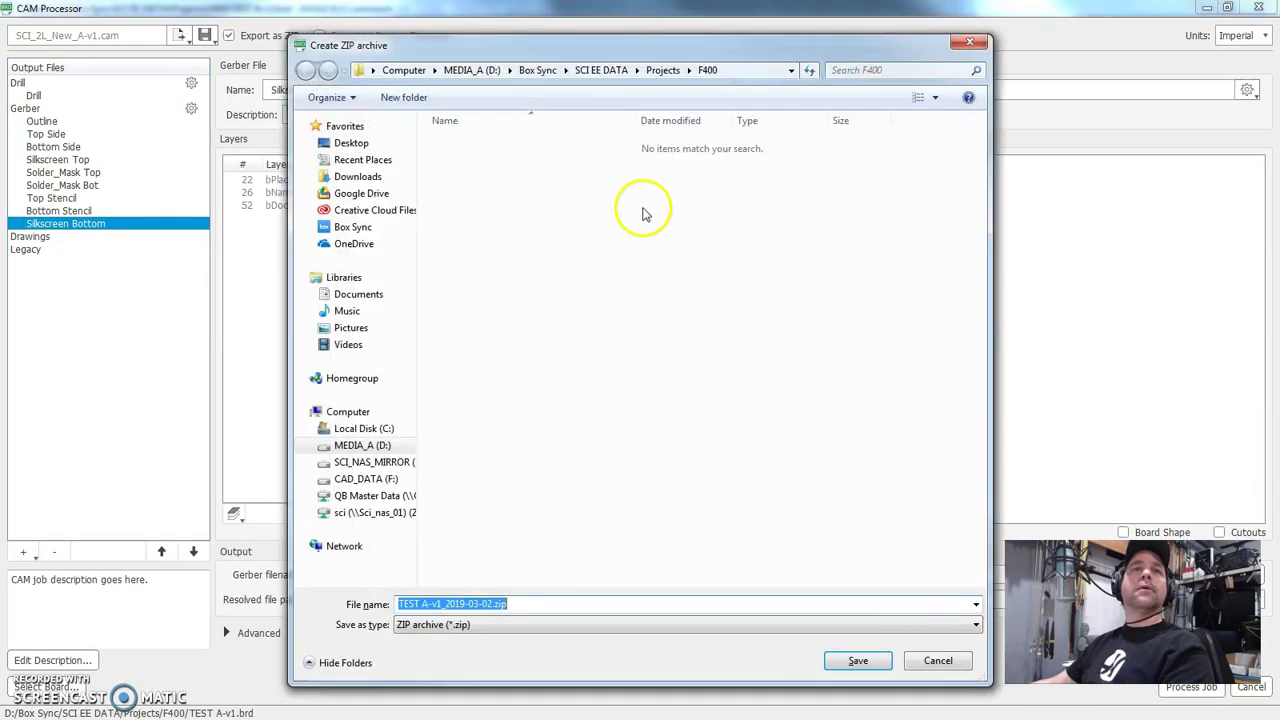
pyautogui.click(858, 662)
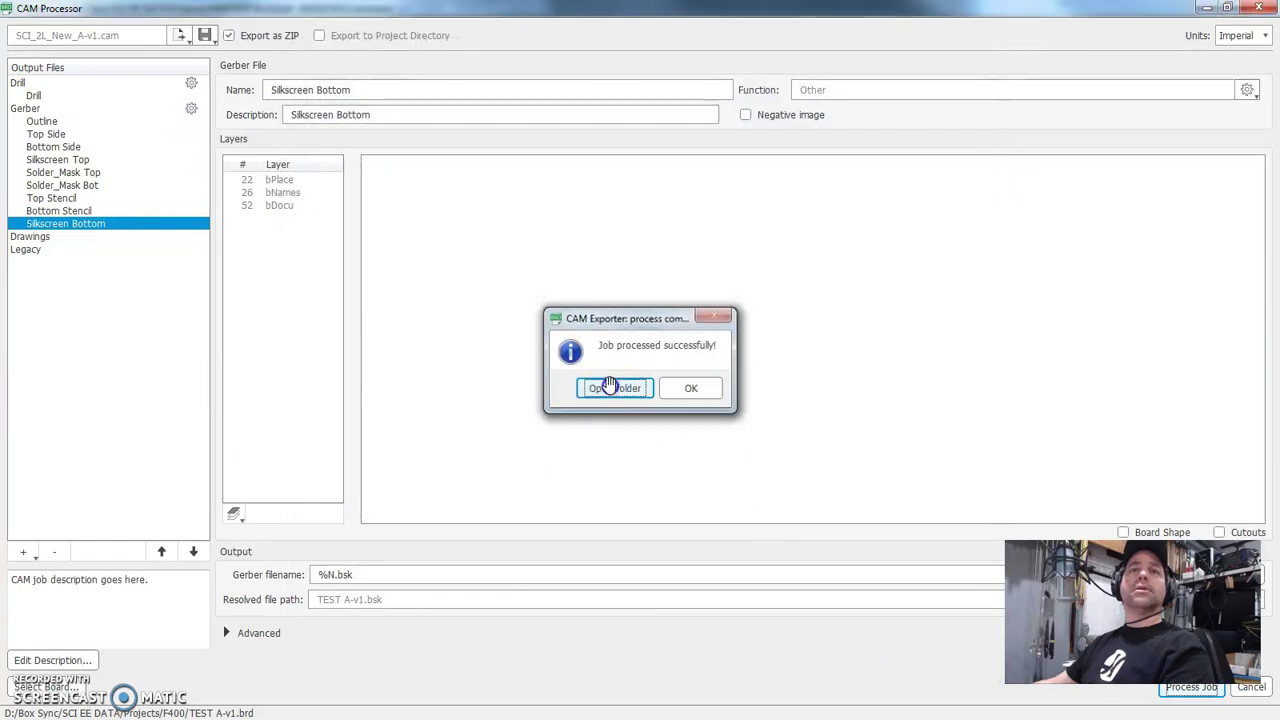
pyautogui.click(612, 390)
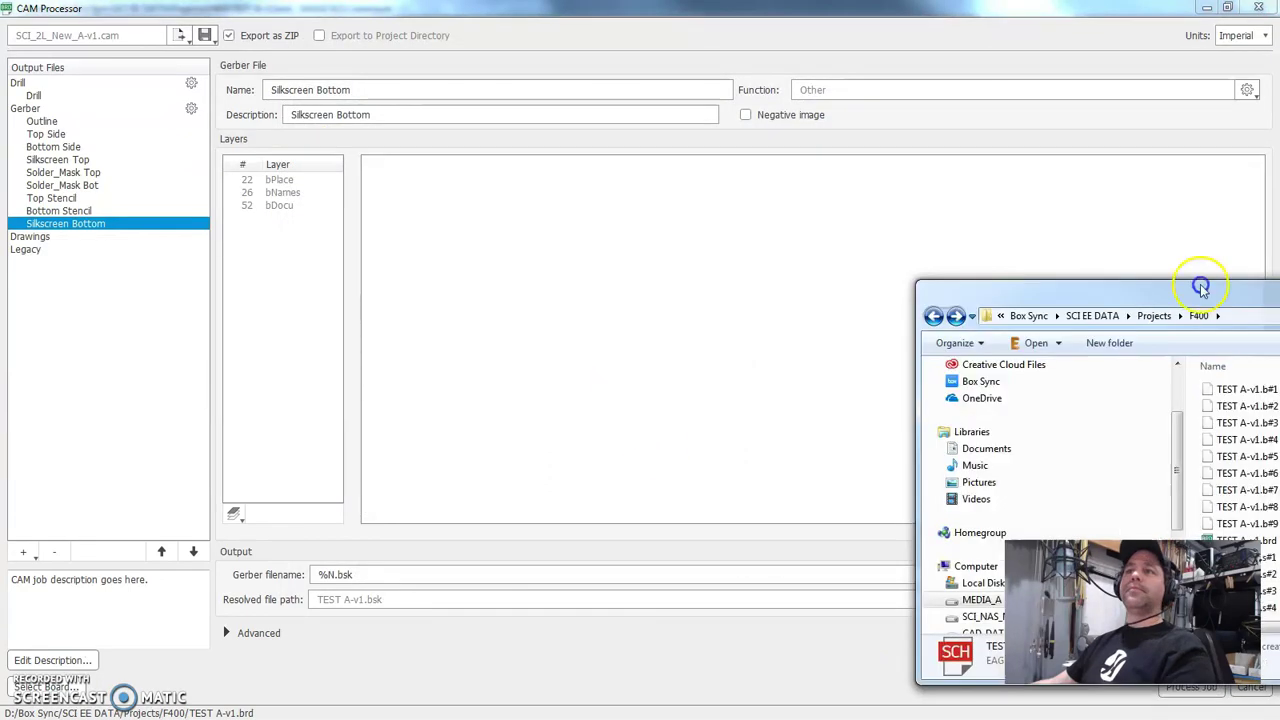
# Extract TEST A-v1_2019-03-02.zip with WinZip into its own F400 folder and open that folder.
pyautogui.moveTo(1200, 286); pyautogui.dragTo(646, 136)
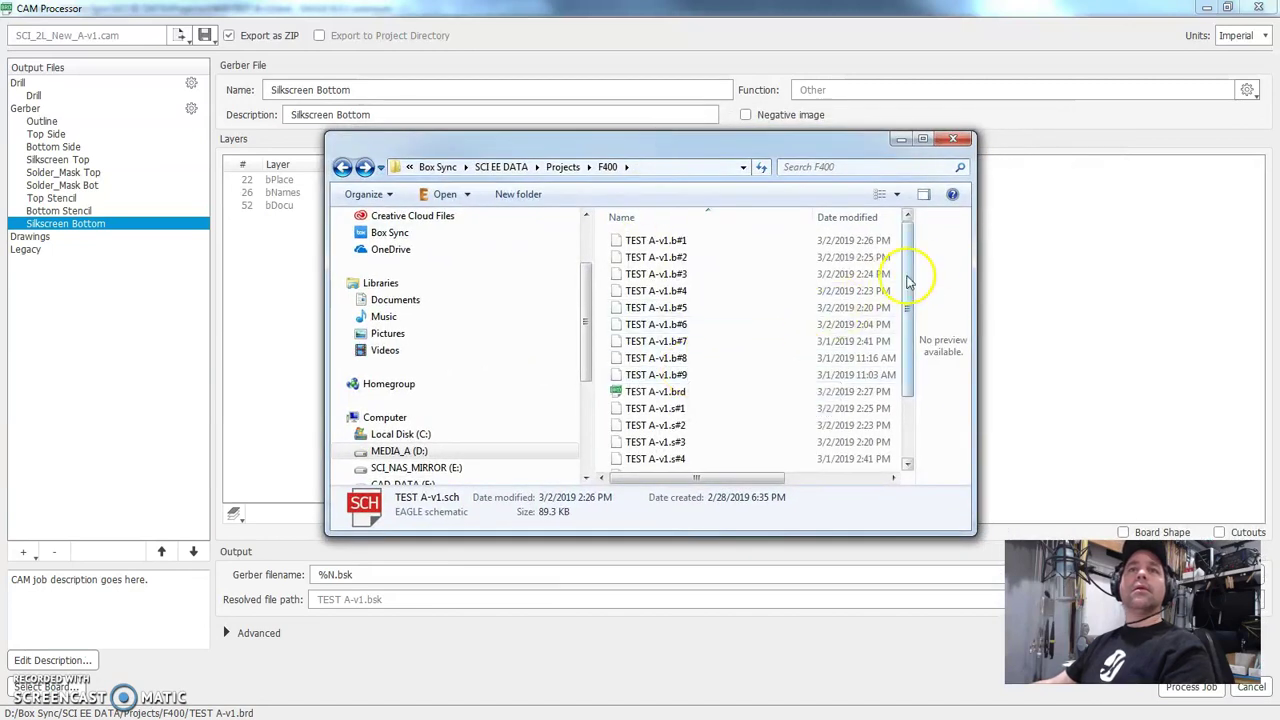
pyautogui.scroll(-2, 926, 386)
pyautogui.click(650, 463)
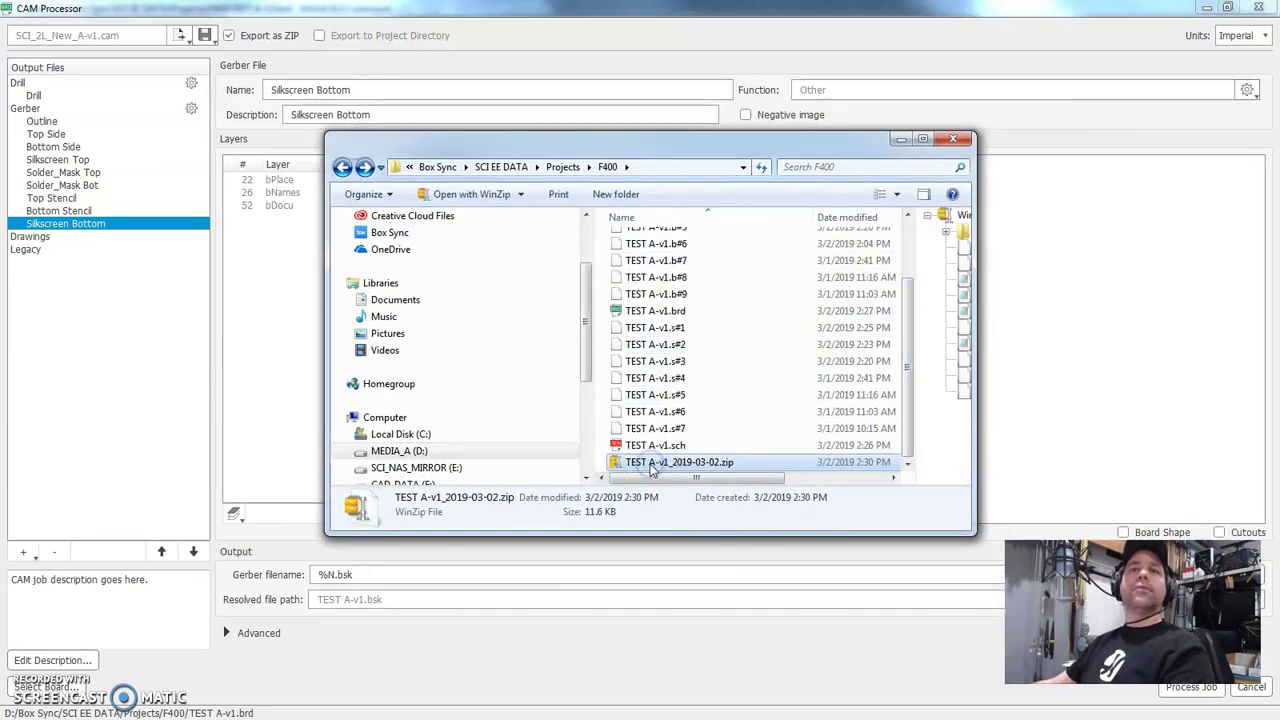
pyautogui.rightClick(624, 470)
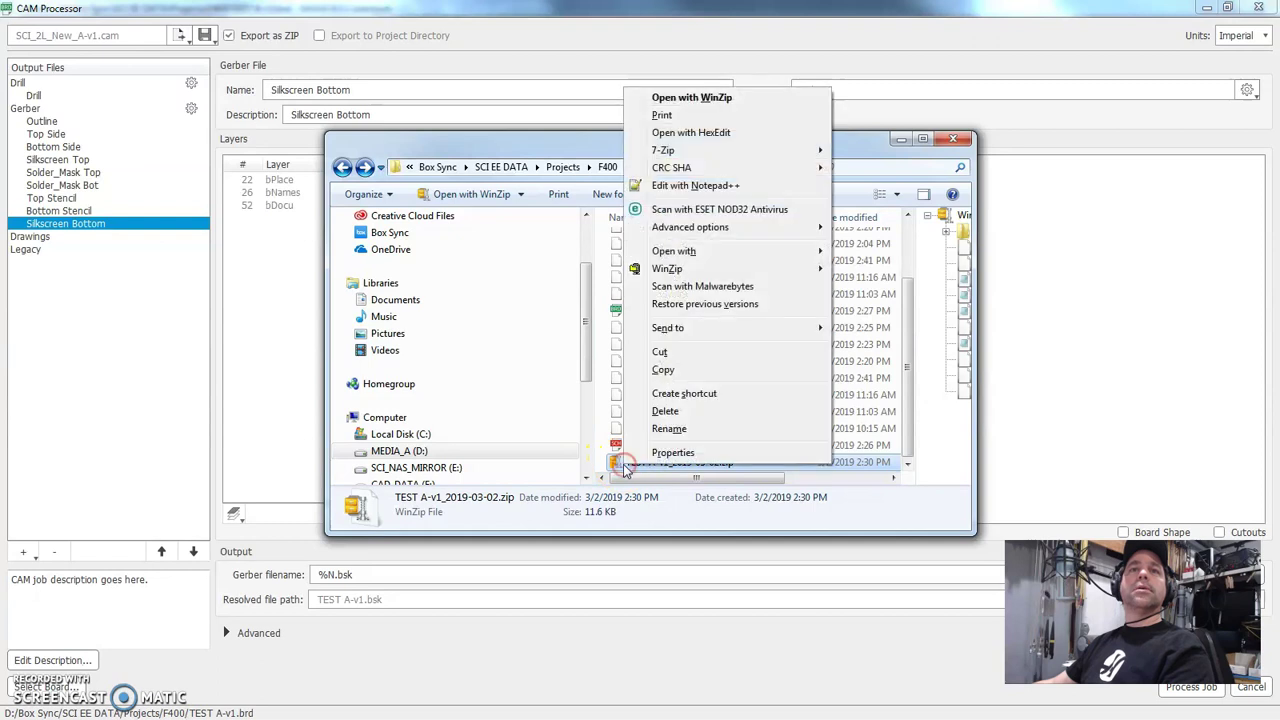
pyautogui.moveTo(680, 268)
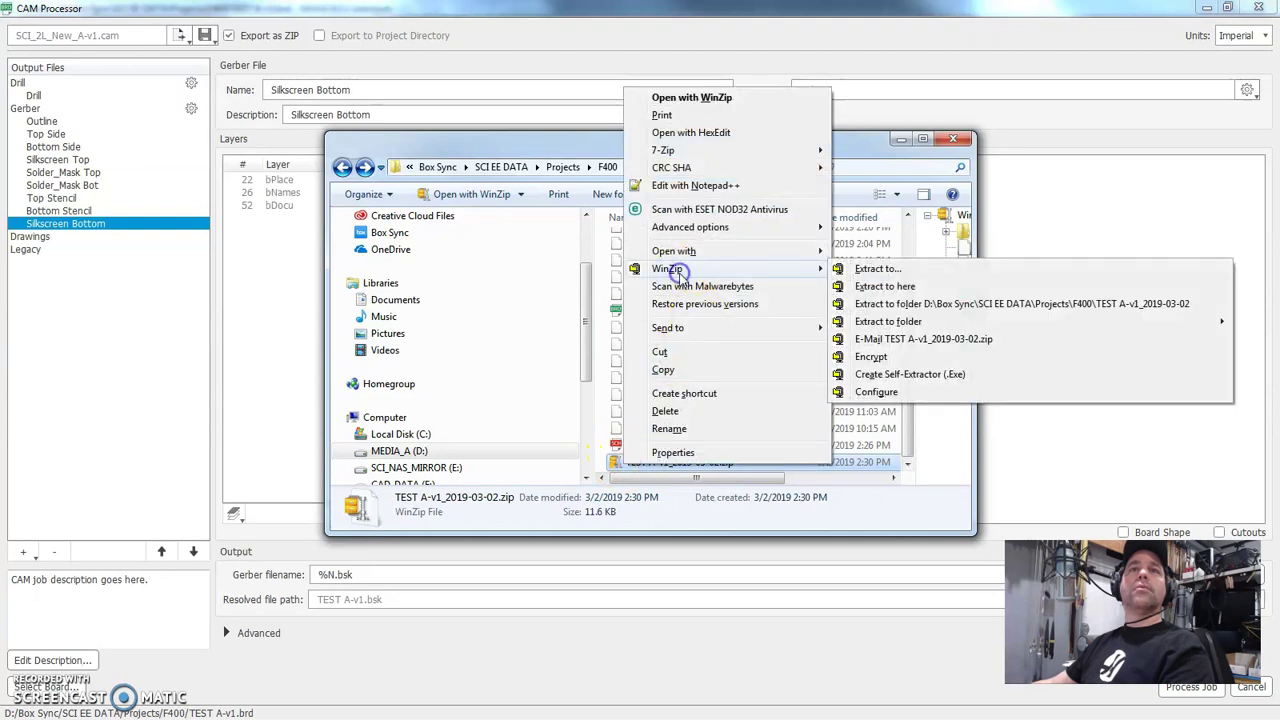
pyautogui.click(887, 305)
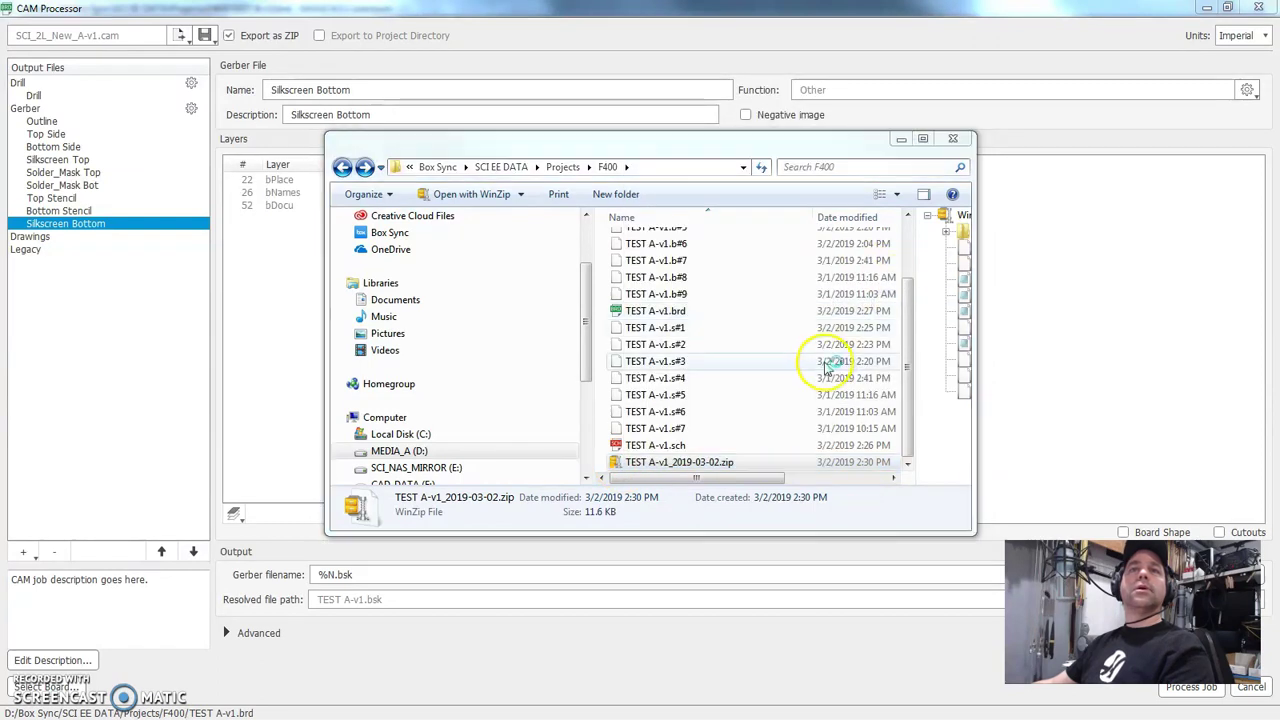
pyautogui.moveTo(908, 325); pyautogui.dragTo(908, 218)
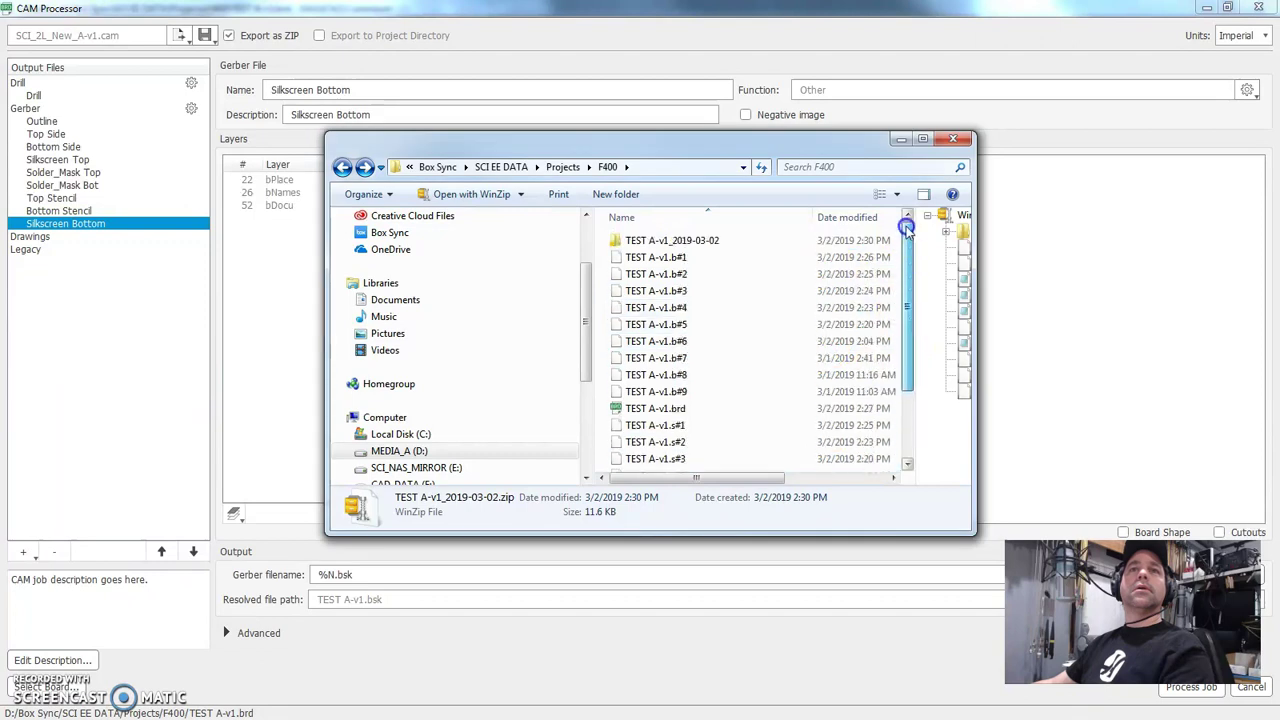
pyautogui.doubleClick(655, 244)
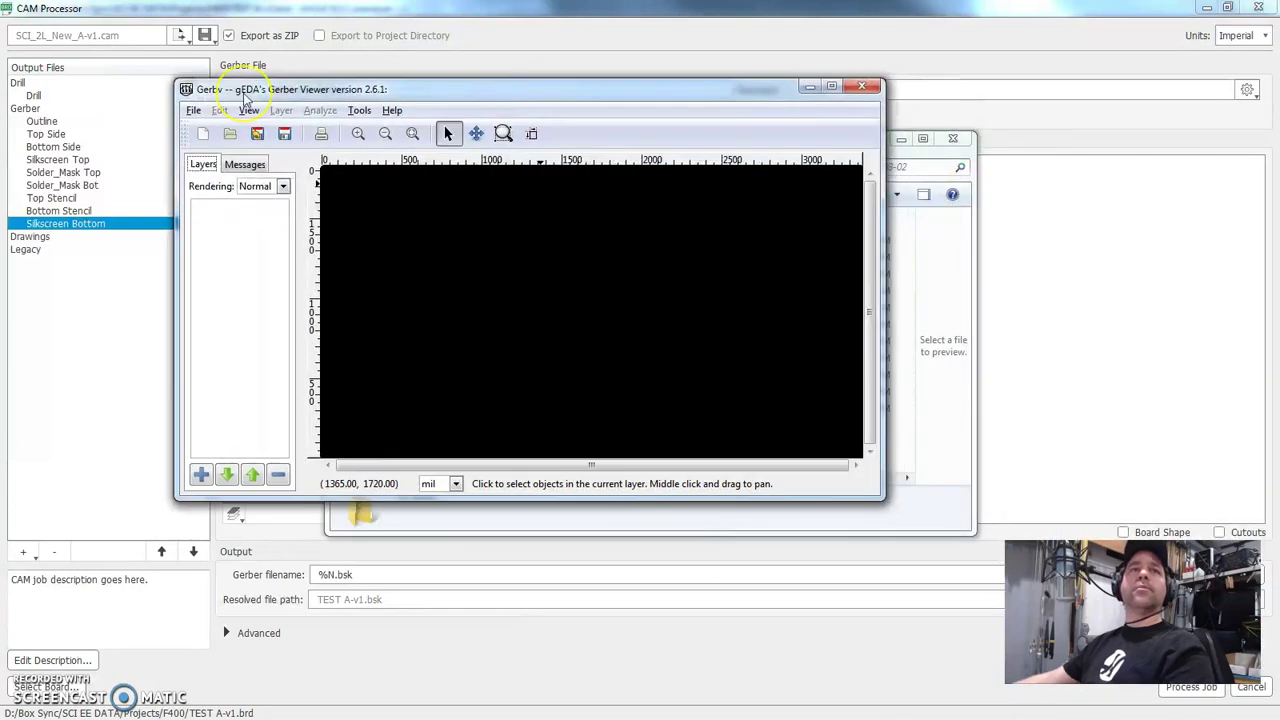
# Maximize the Gerbv window, abandoning a first attempt to open layer files.
pyautogui.click(529, 172)
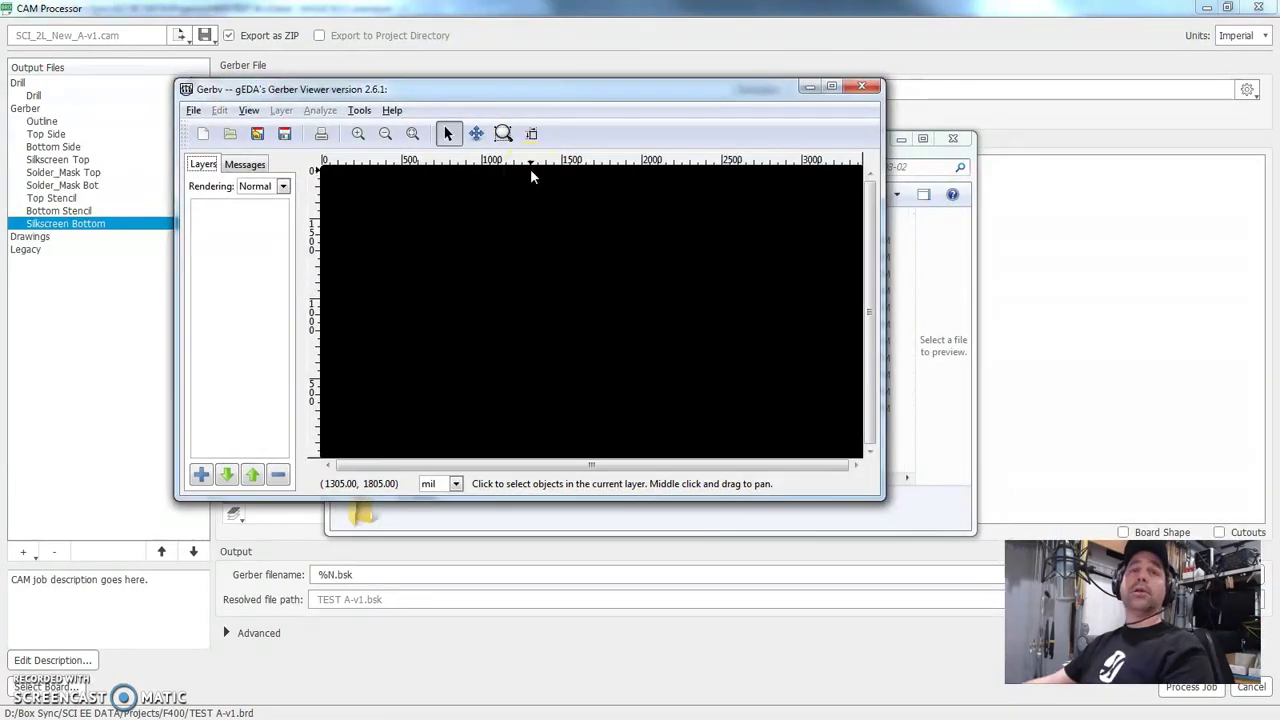
pyautogui.doubleClick(543, 89)
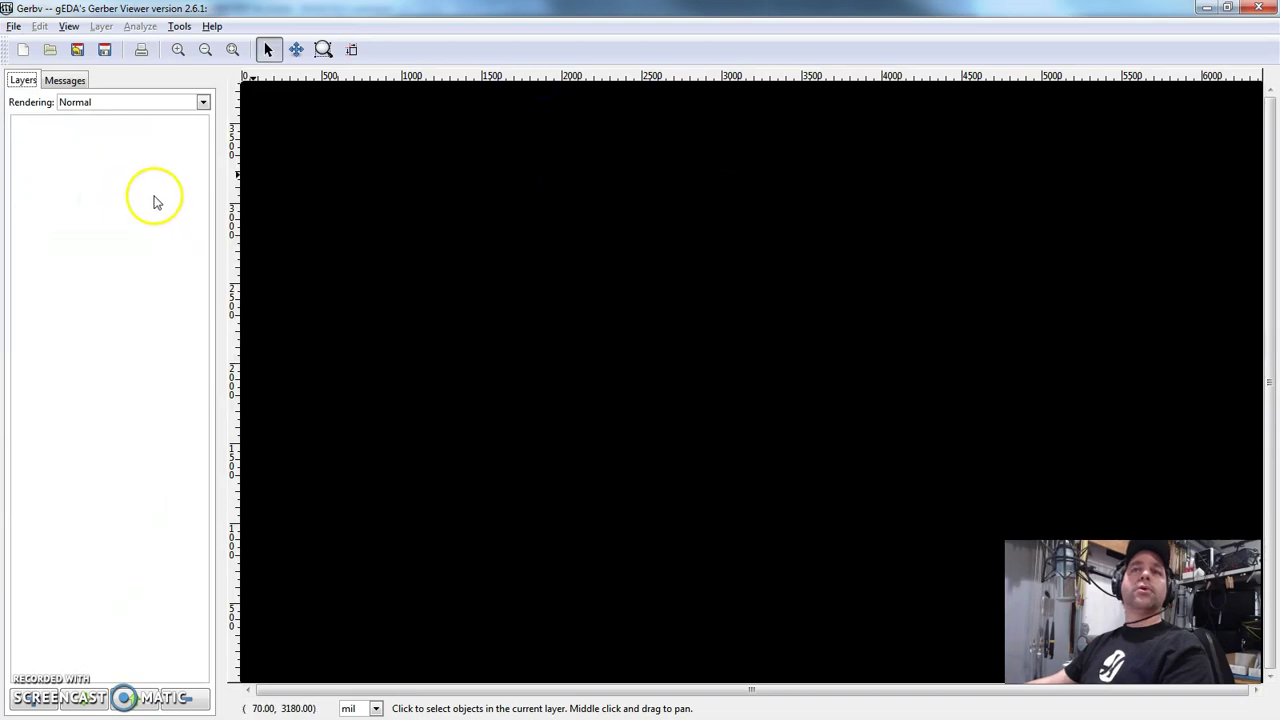
pyautogui.click(14, 27)
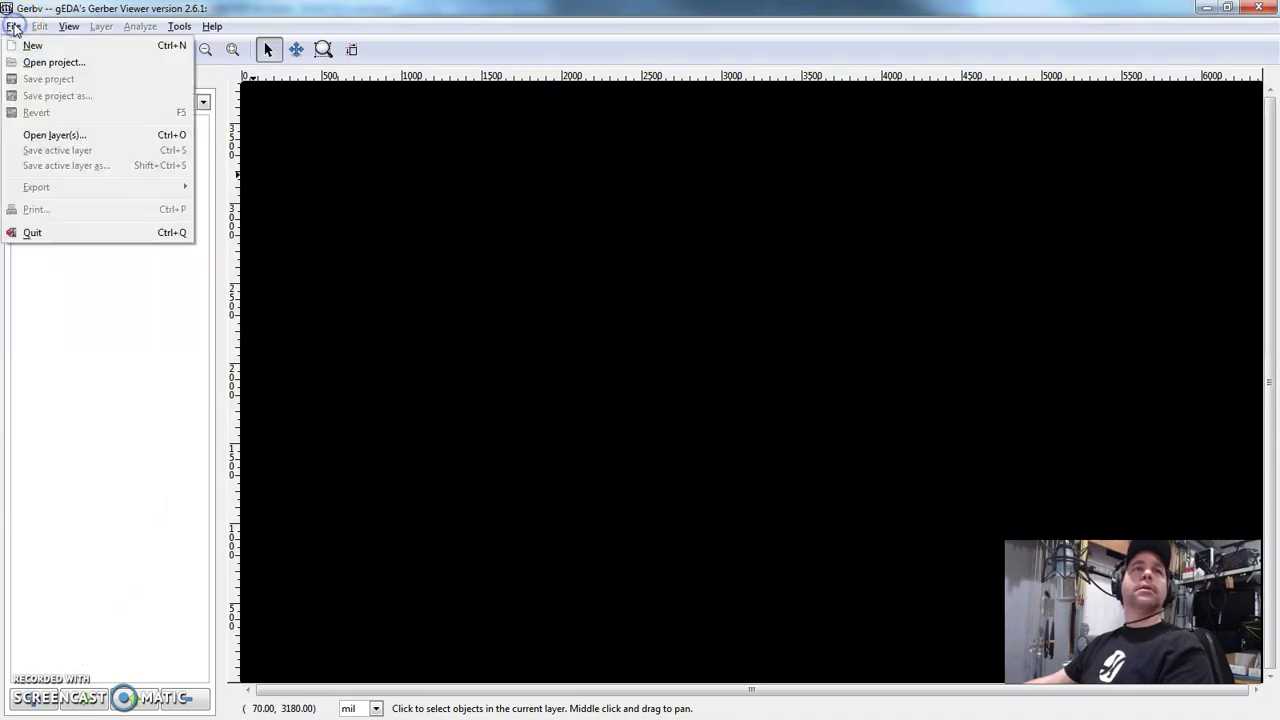
pyautogui.click(47, 137)
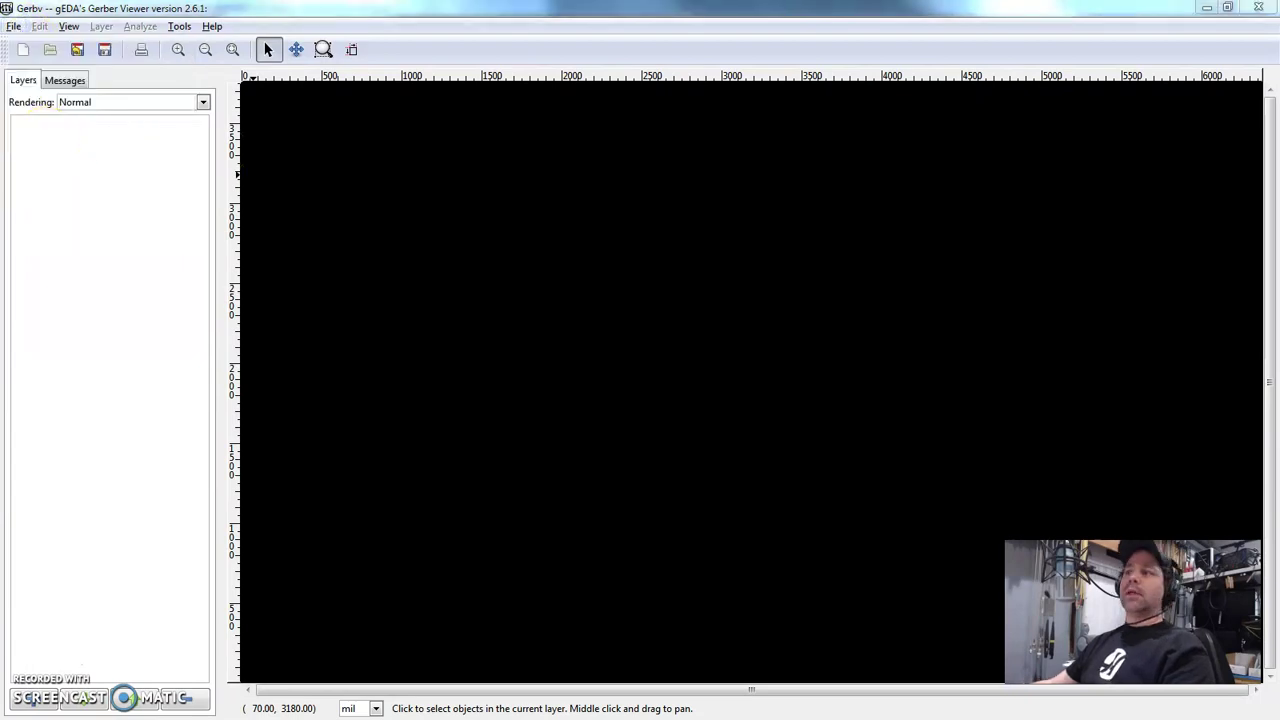
pyautogui.press('Escape')
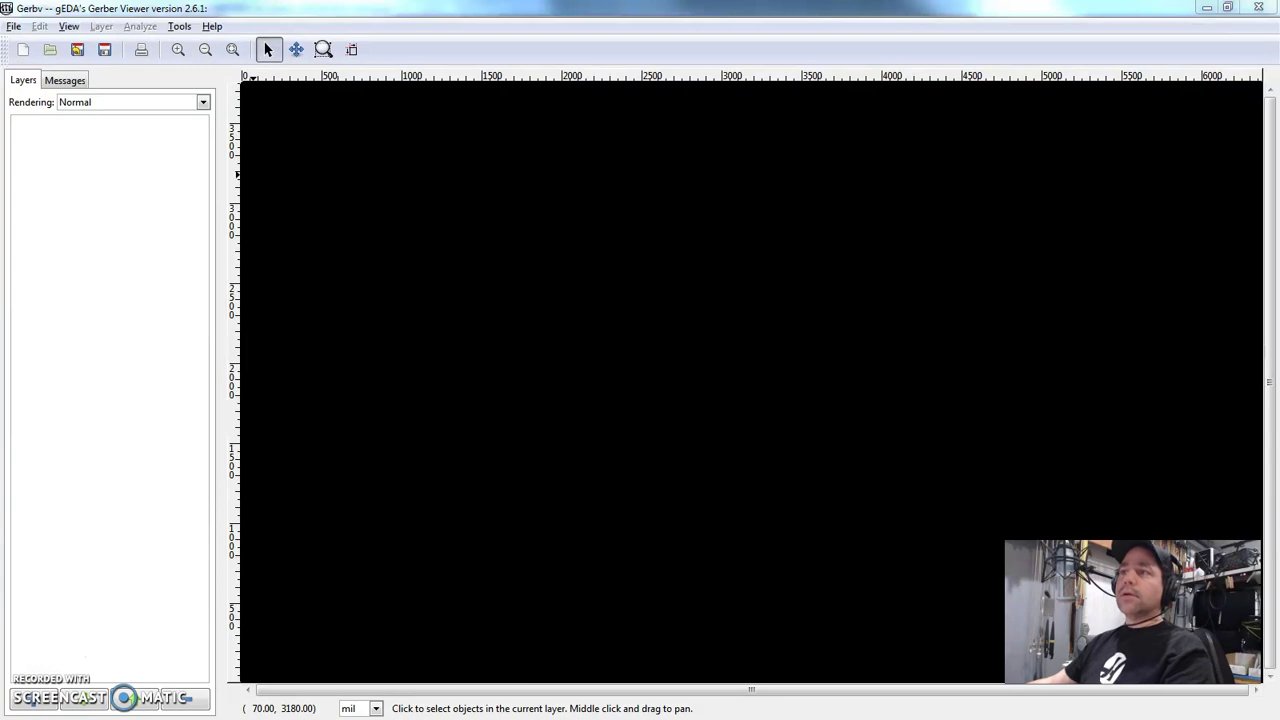
# Load all ten TEST A-v1 Gerber and drill files and show the Layers list.
pyautogui.hotkey('ctrl', 'o')
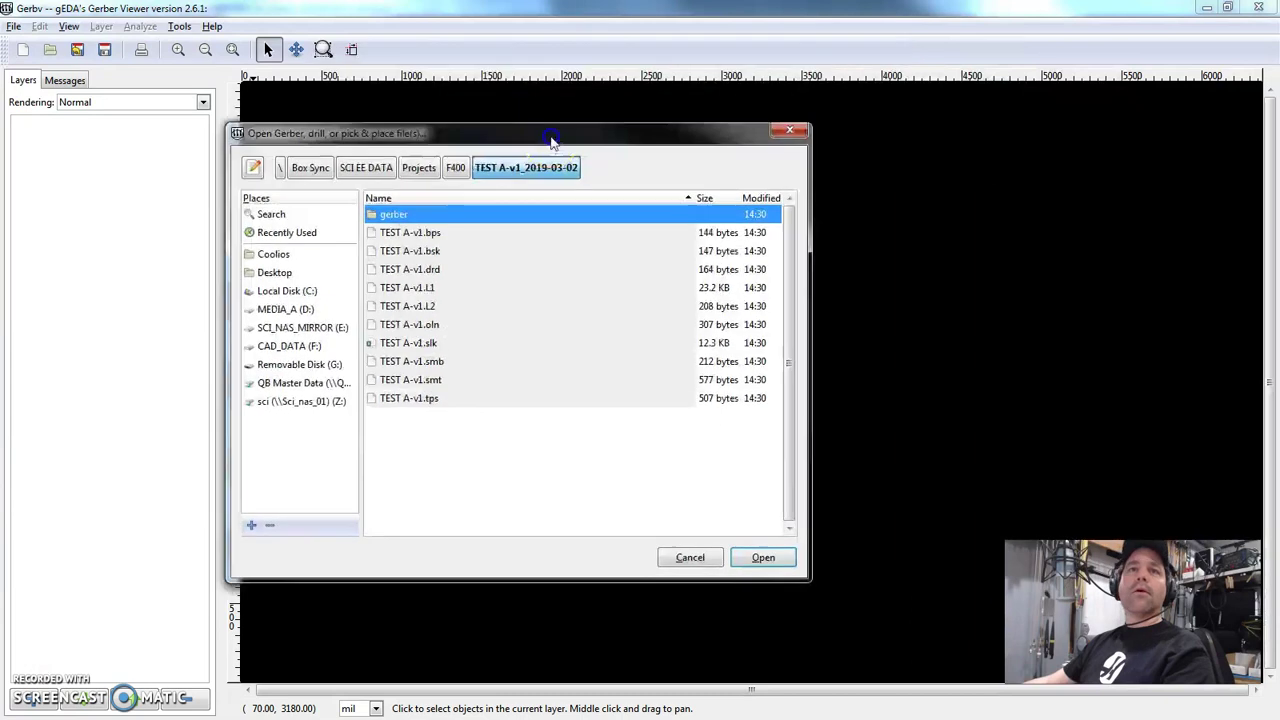
pyautogui.click(513, 243)
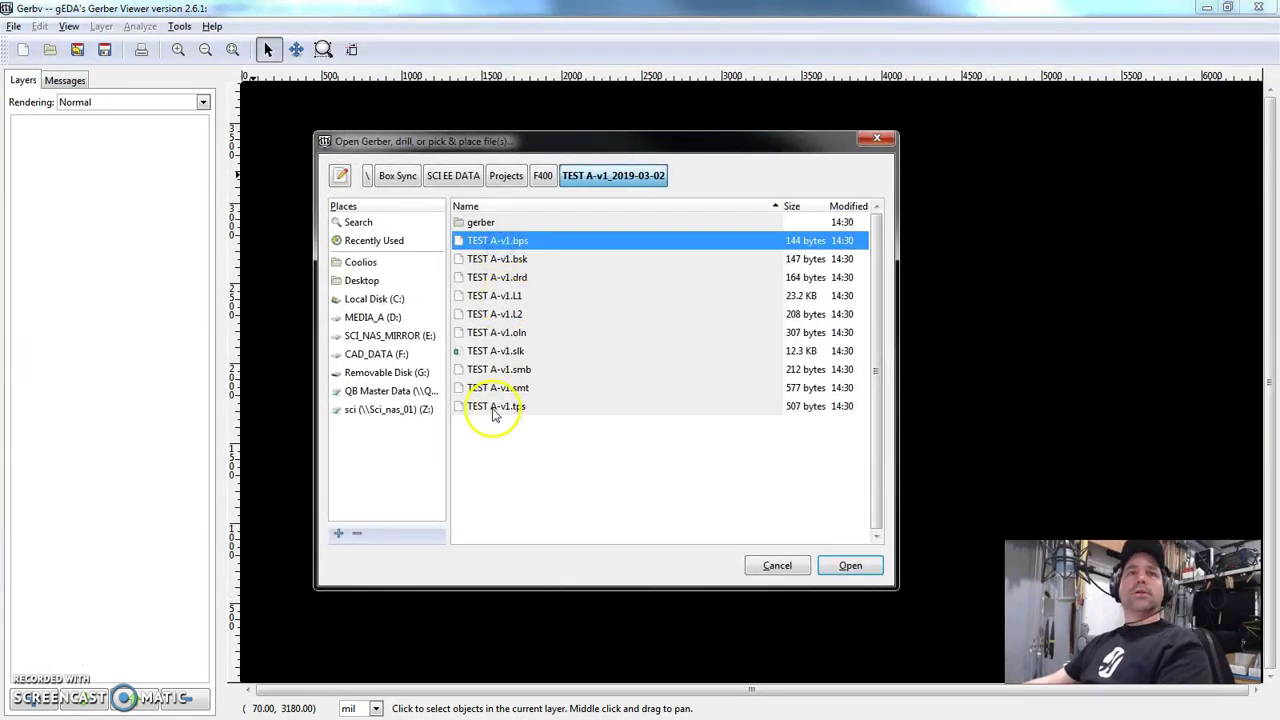
pyautogui.keyDown('shift'); pyautogui.click(493, 408); pyautogui.keyUp('shift')
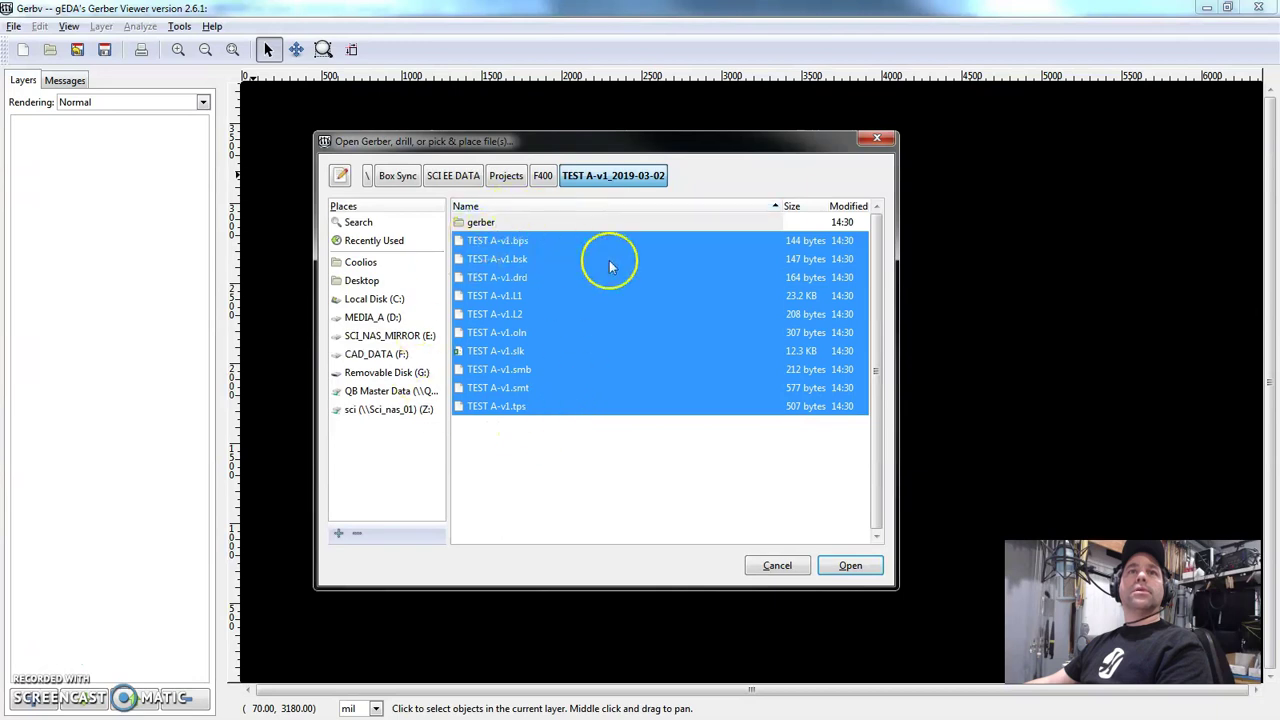
pyautogui.click(850, 566)
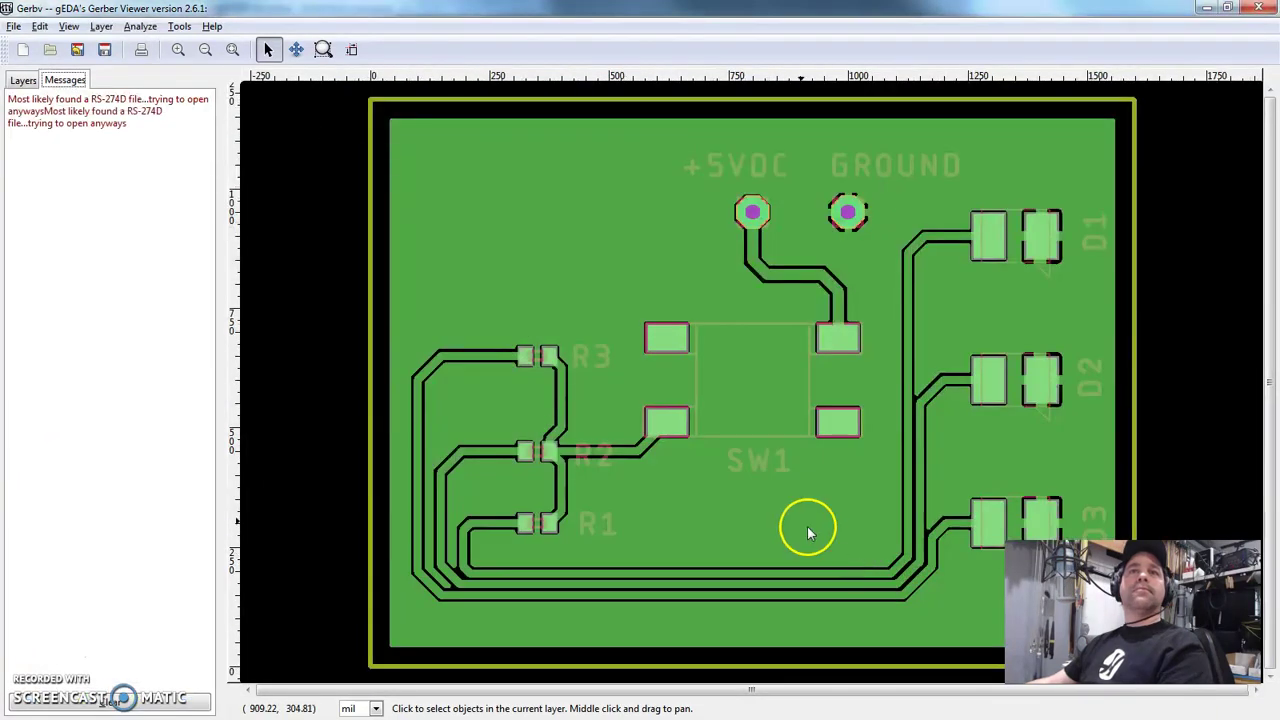
pyautogui.scroll(-3, 823, 450)
pyautogui.scroll(2, 823, 450)
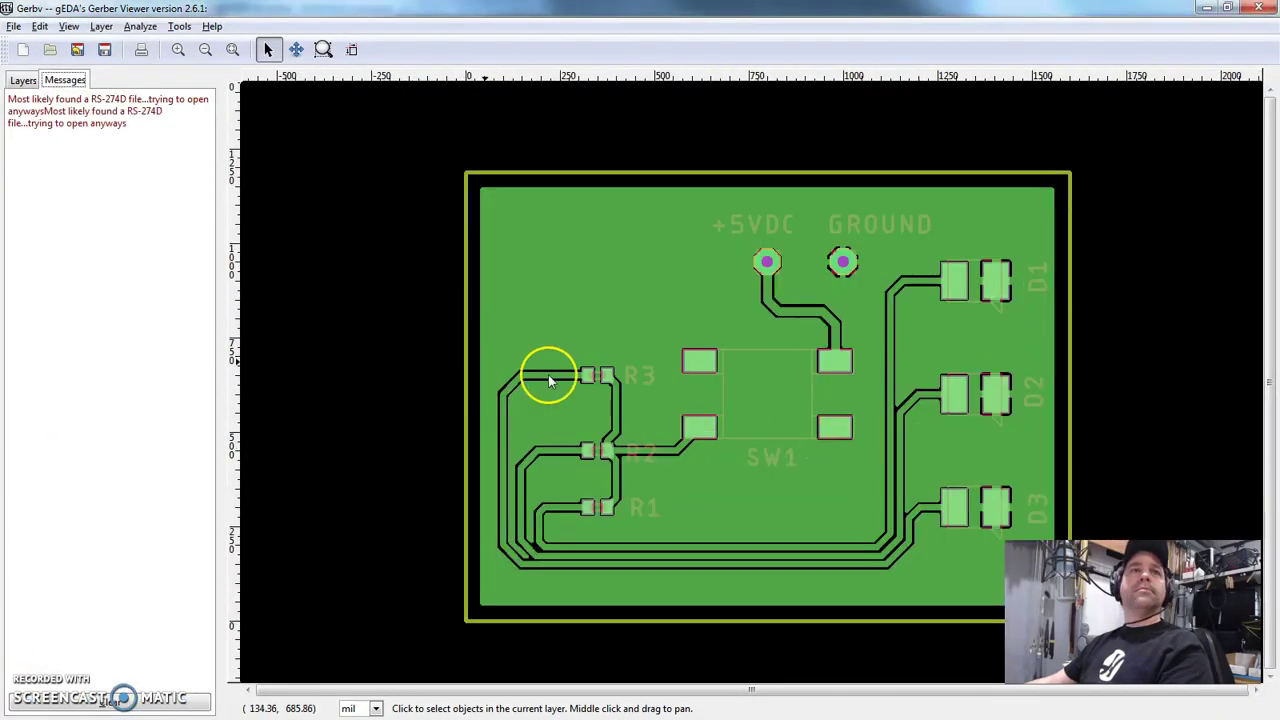
pyautogui.click(24, 80)
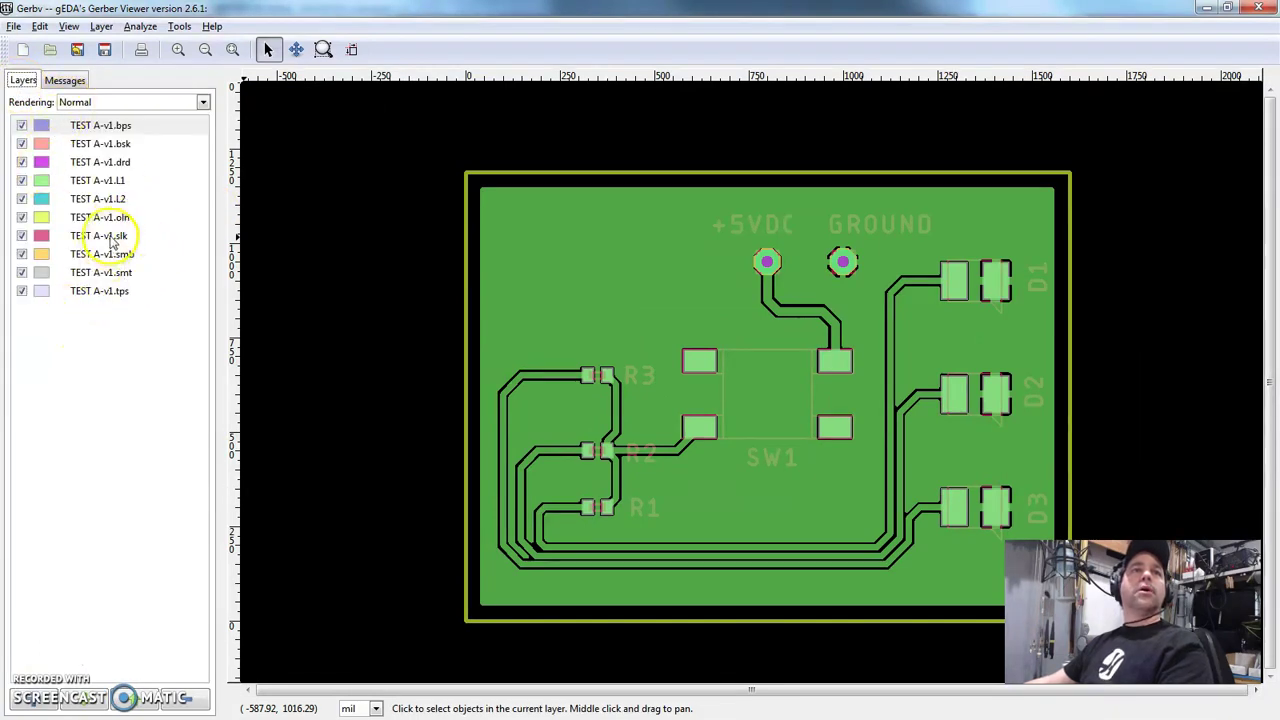
# Turn every Gerbv layer off, then show the drd drill and L1 copper layers.
pyautogui.rightClick(150, 236)
pyautogui.click(172, 273)
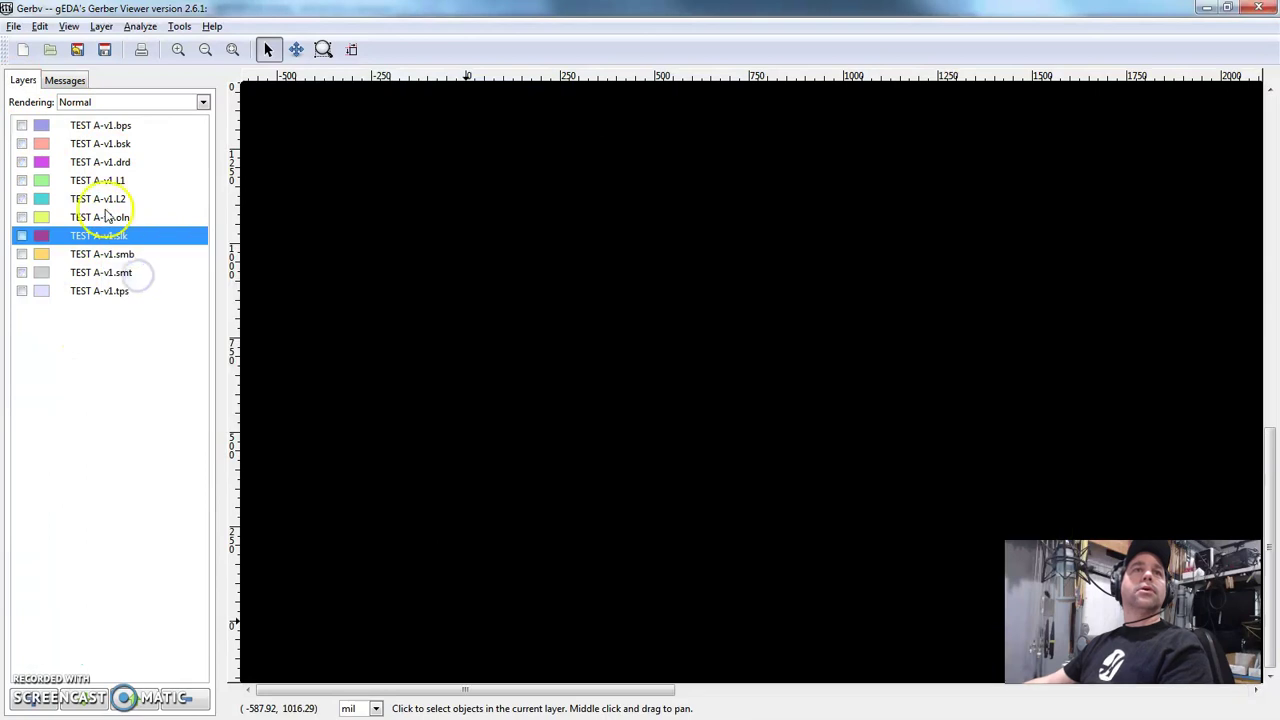
pyautogui.click(22, 126)
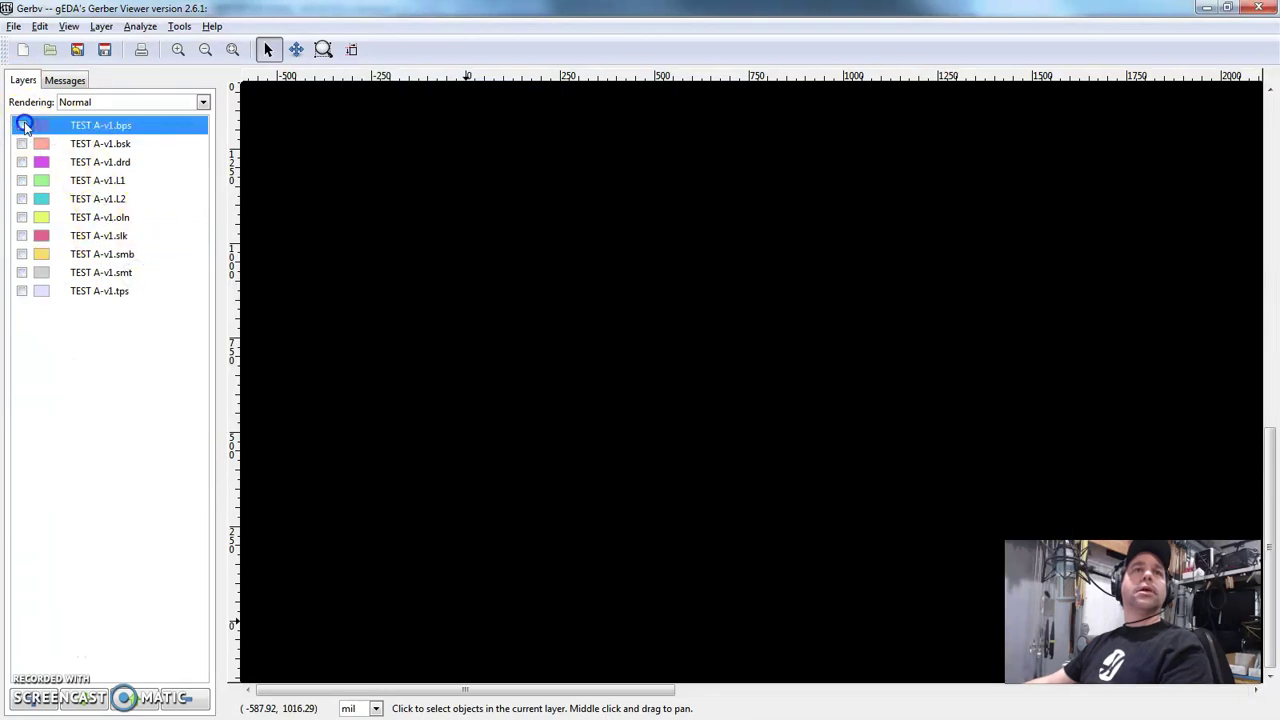
pyautogui.click(23, 127)
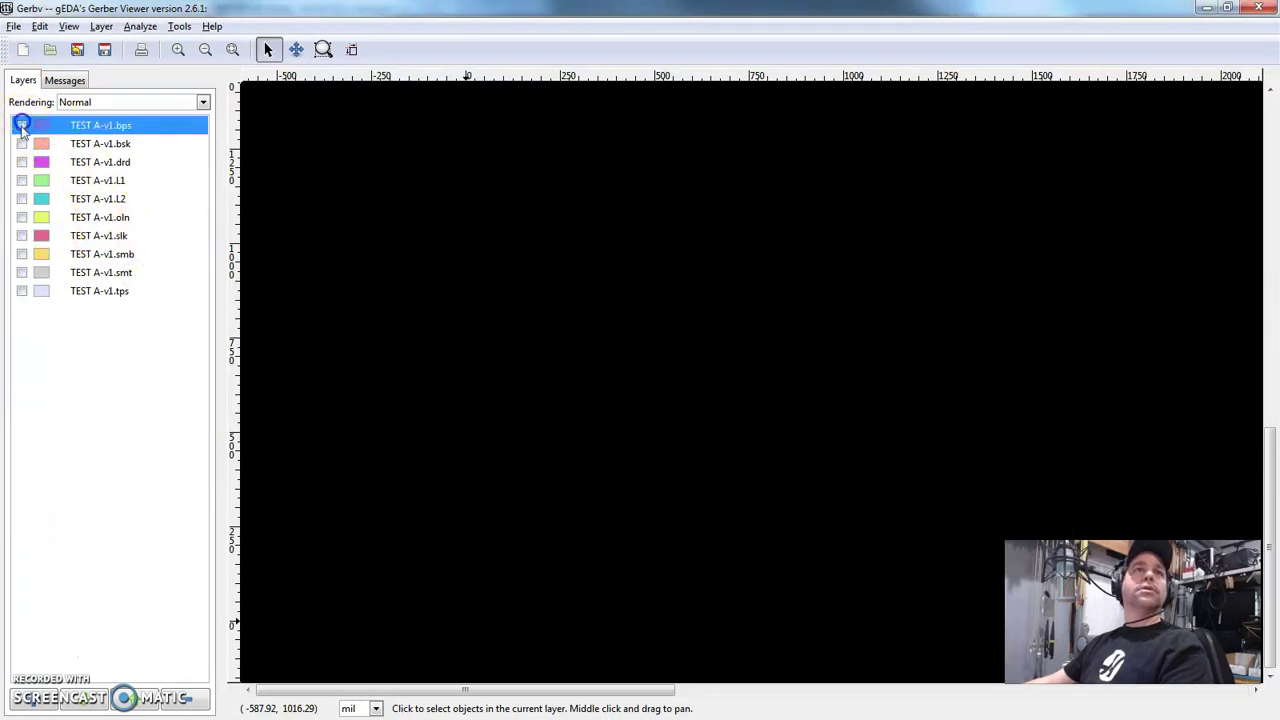
pyautogui.click(22, 145)
pyautogui.click(22, 162)
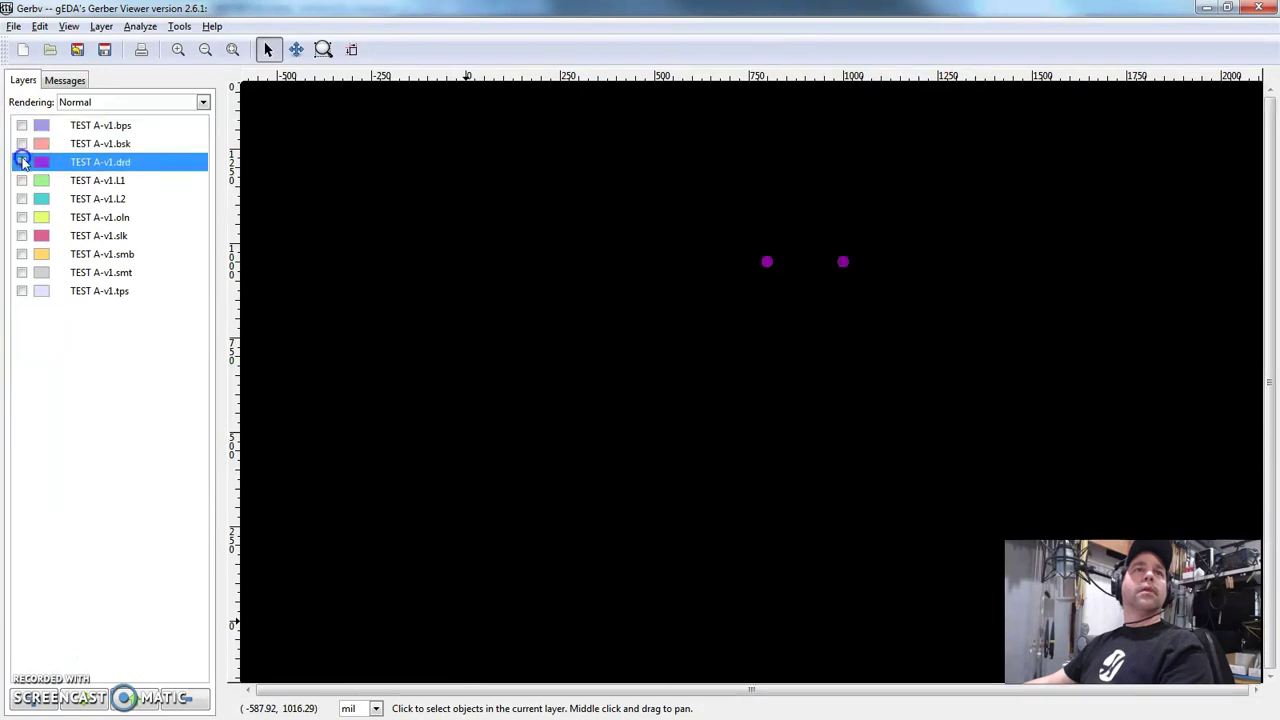
pyautogui.click(23, 183)
pyautogui.click(22, 181)
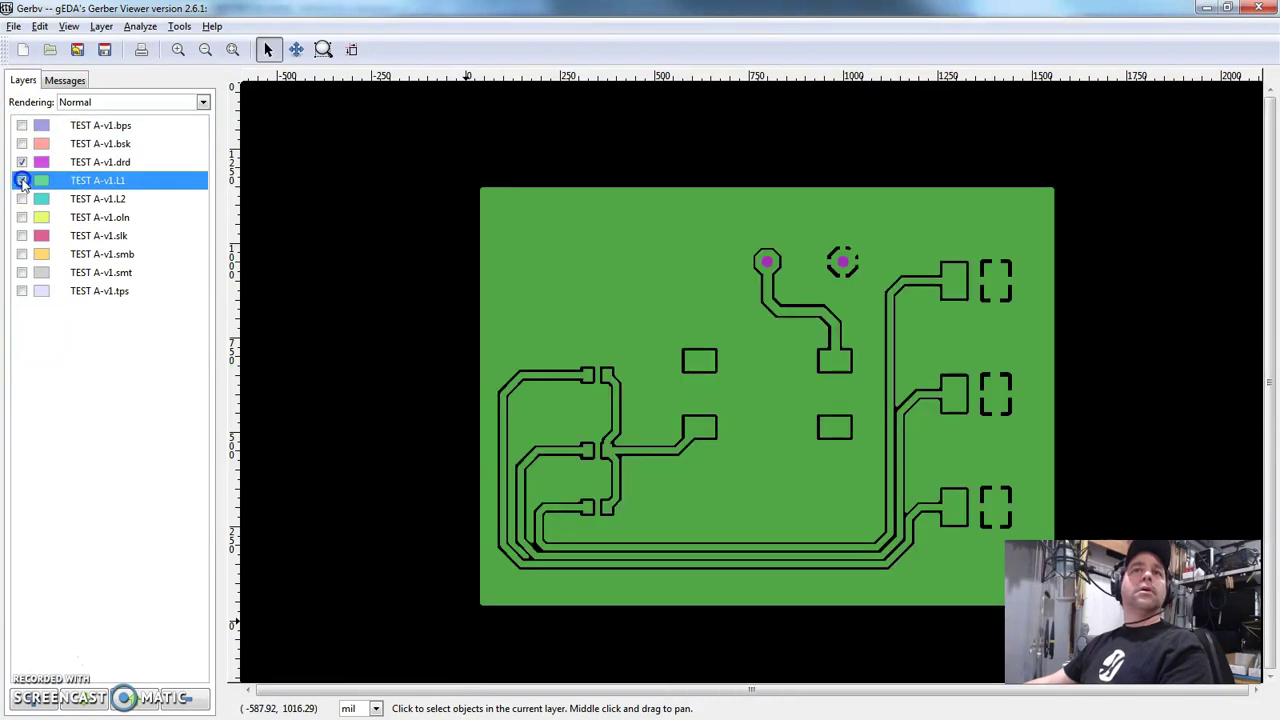
pyautogui.click(22, 163)
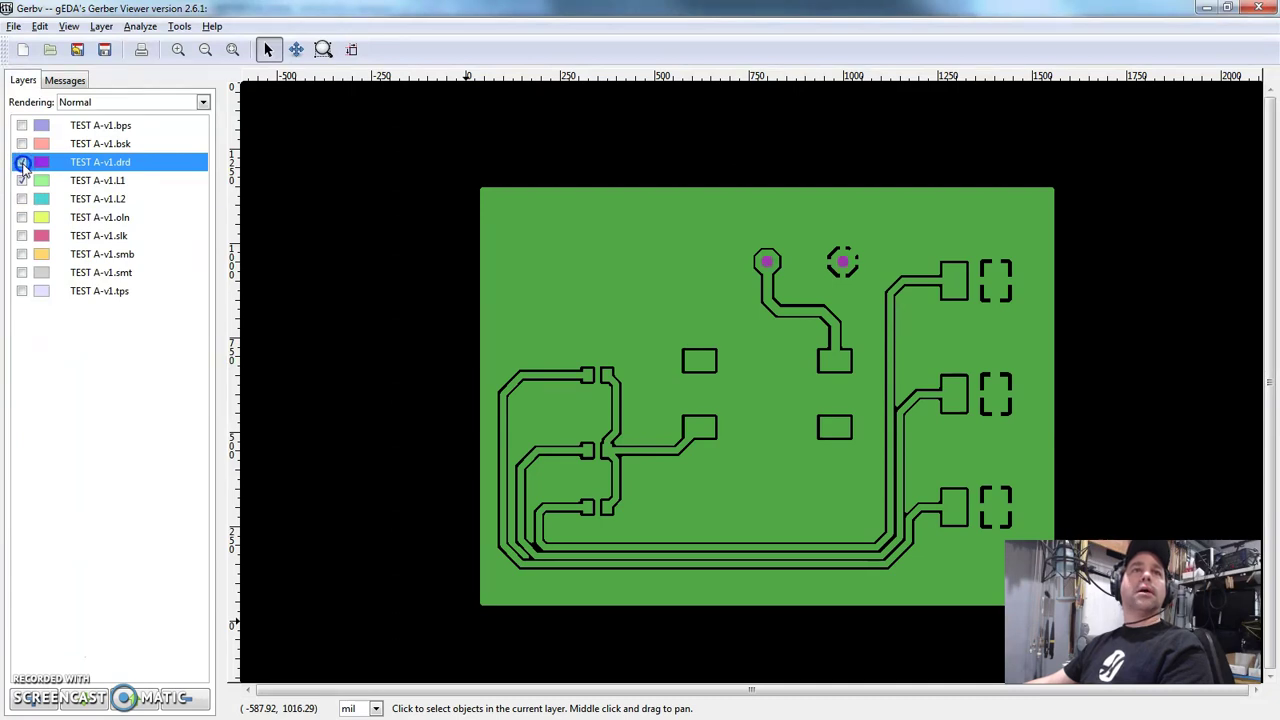
# Show the L2 copper, oln outline, slk silkscreen, smt mask and tps paste layers.
pyautogui.click(23, 199)
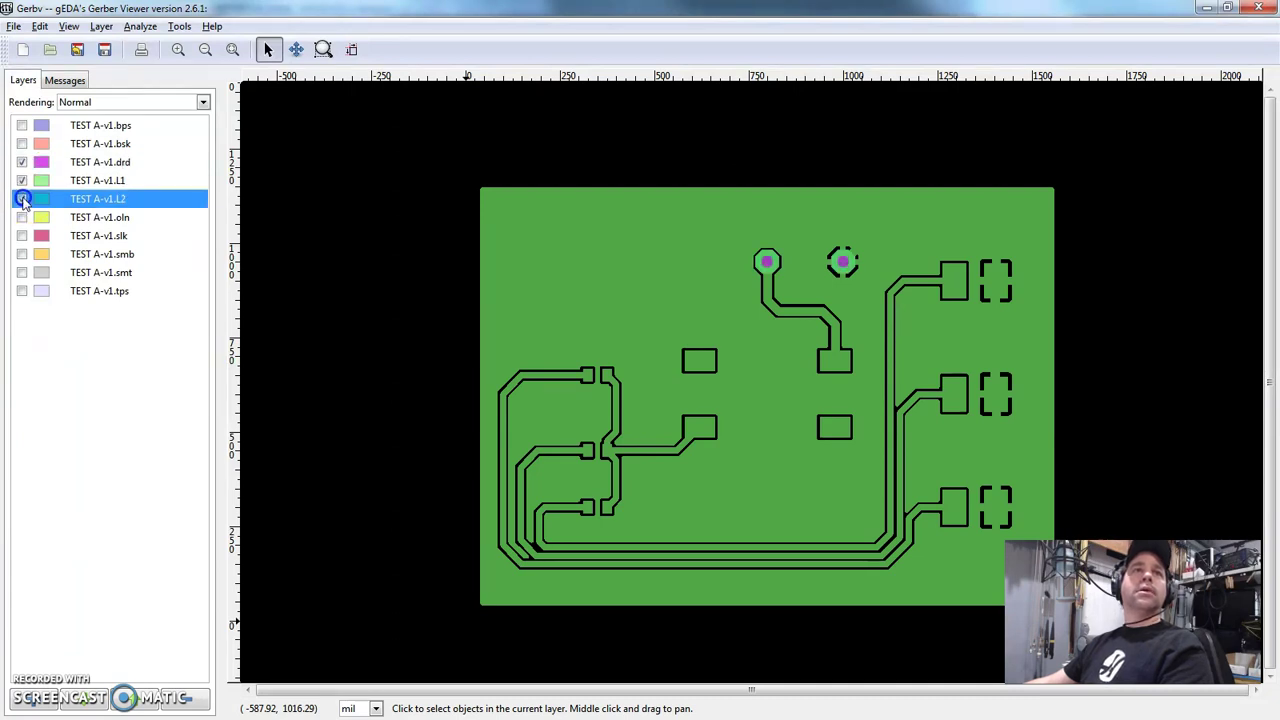
pyautogui.click(22, 217)
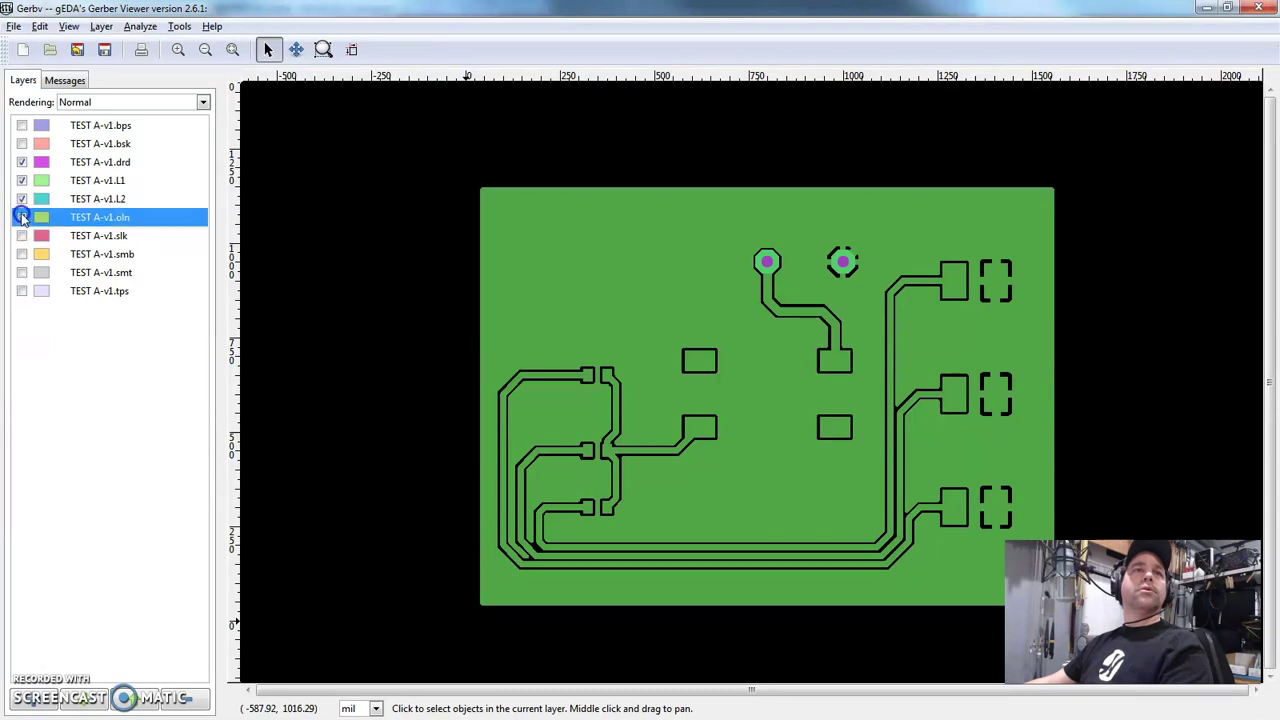
pyautogui.click(22, 236)
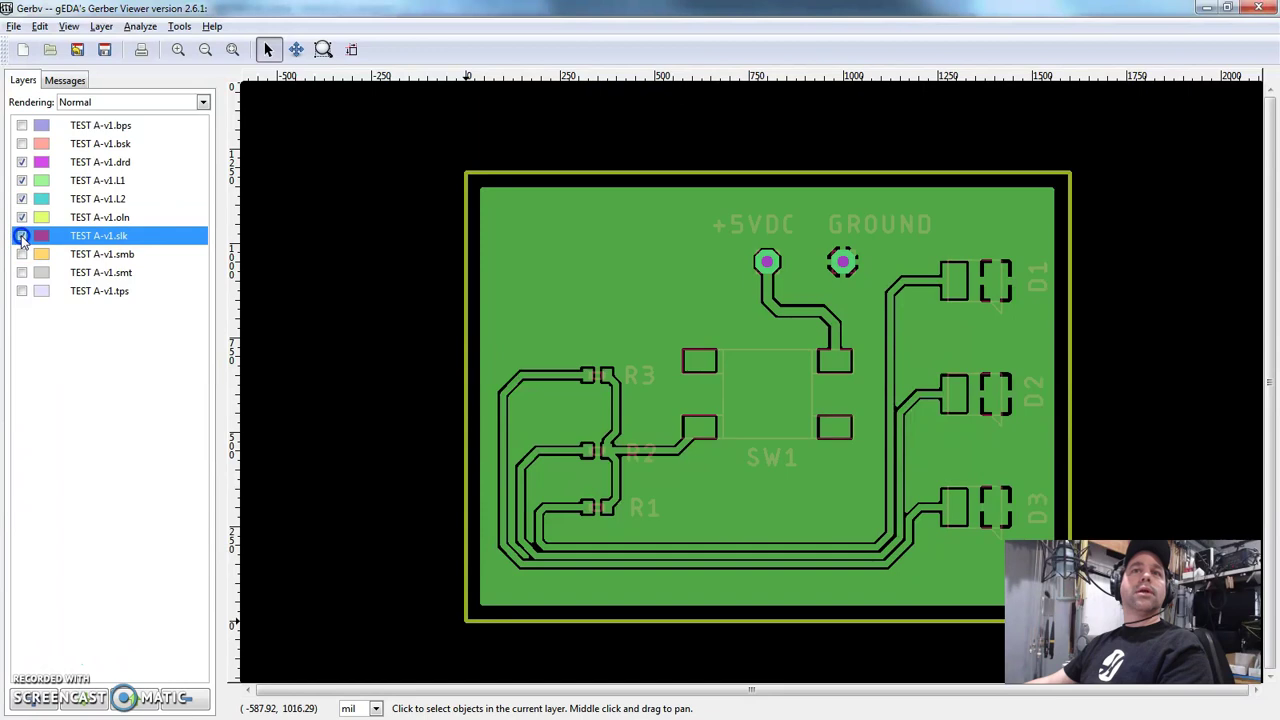
pyautogui.click(22, 254)
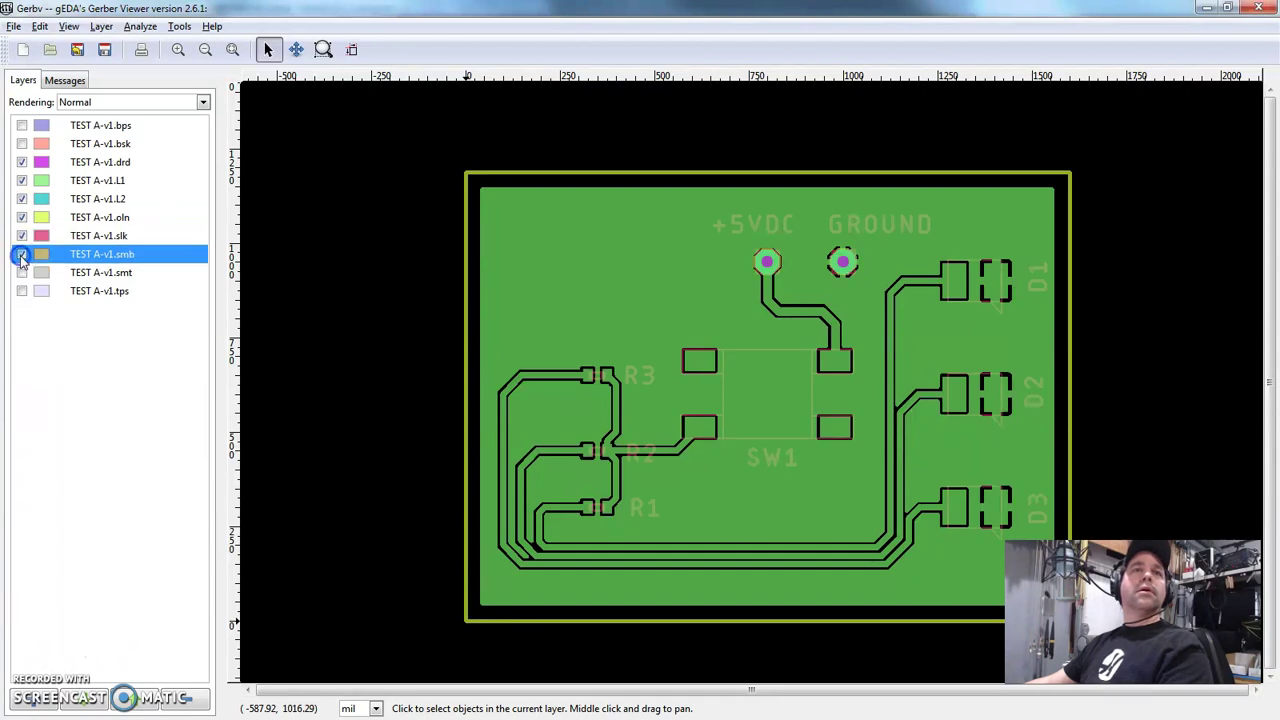
pyautogui.click(22, 276)
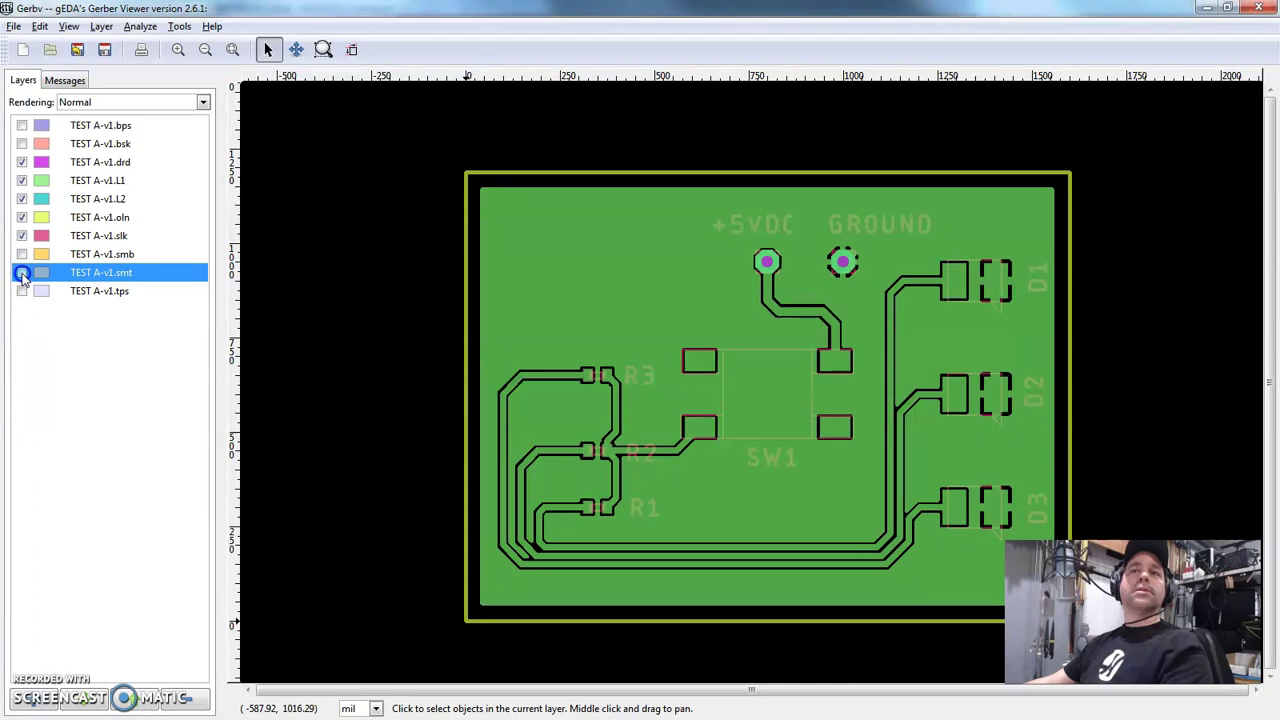
pyautogui.click(22, 274)
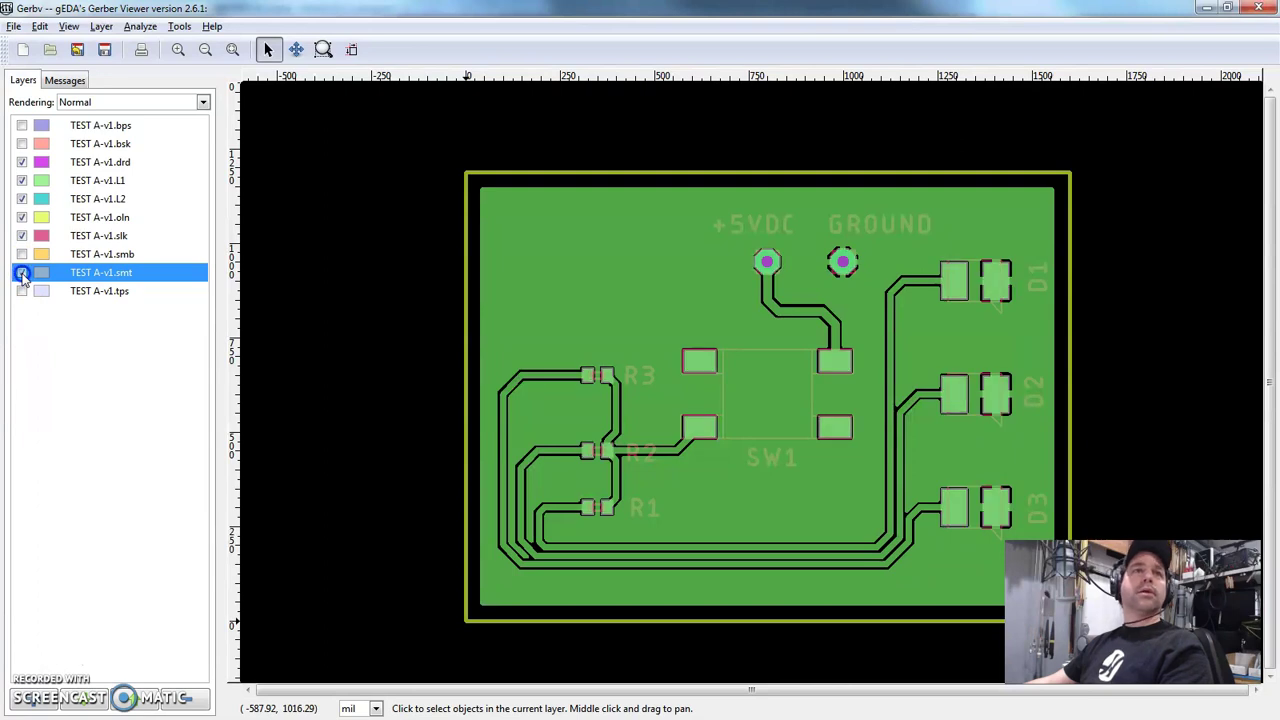
pyautogui.click(22, 291)
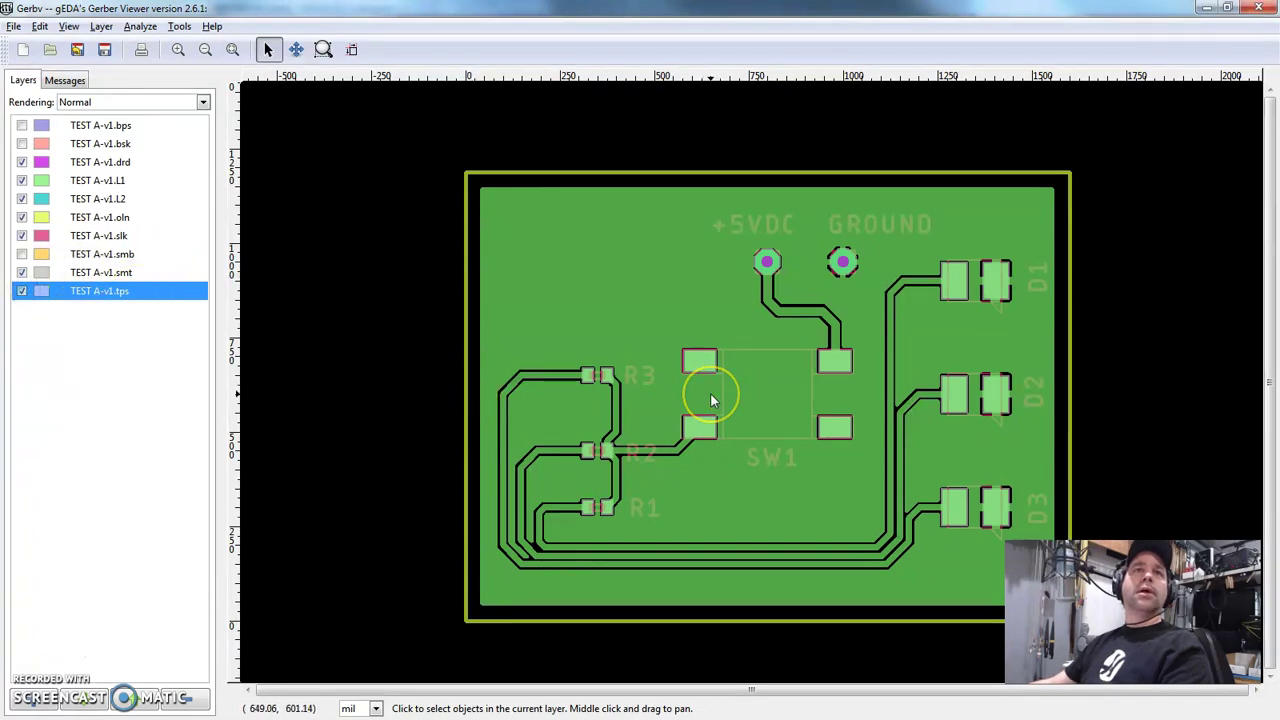
pyautogui.click(534, 396)
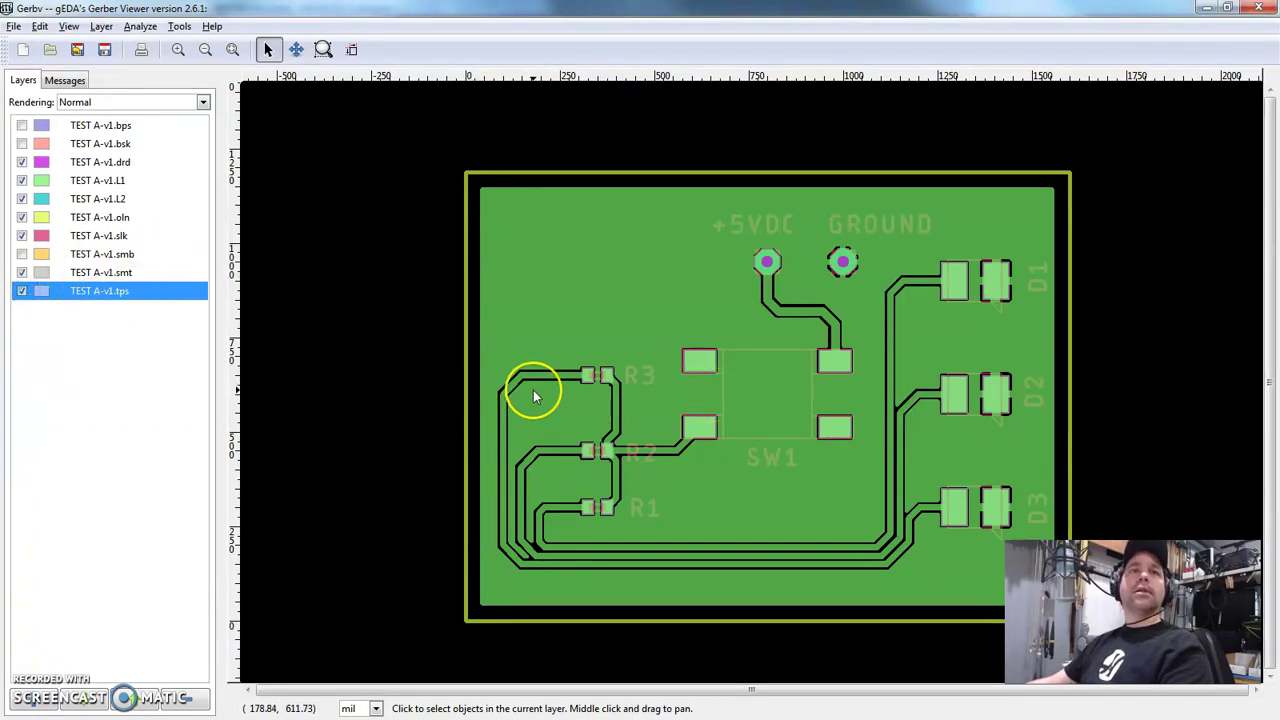
pyautogui.click(521, 336)
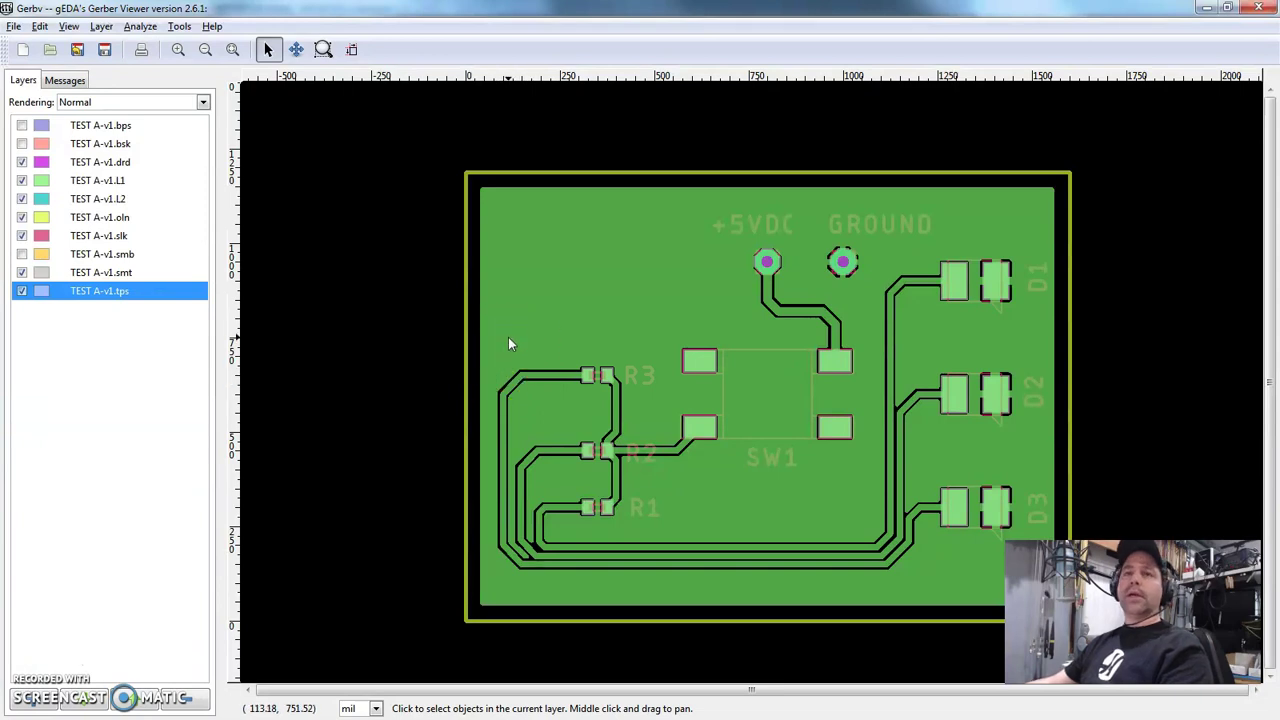
pyautogui.click(477, 340)
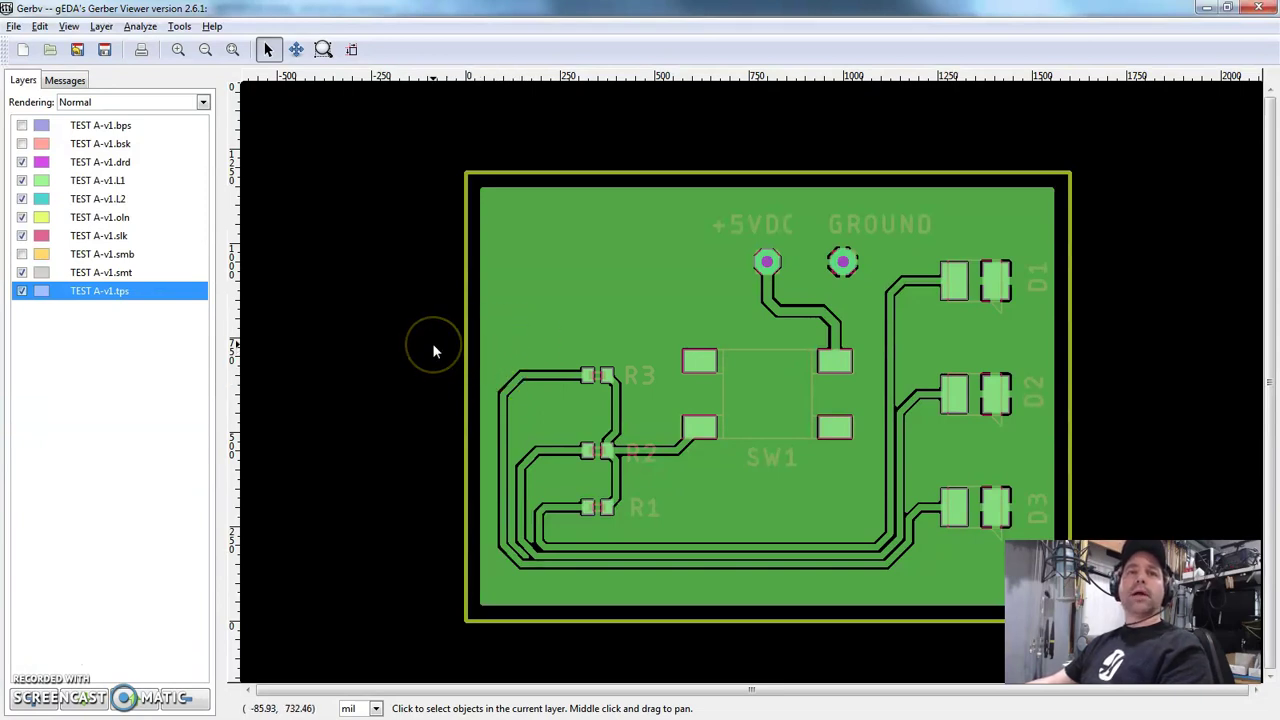